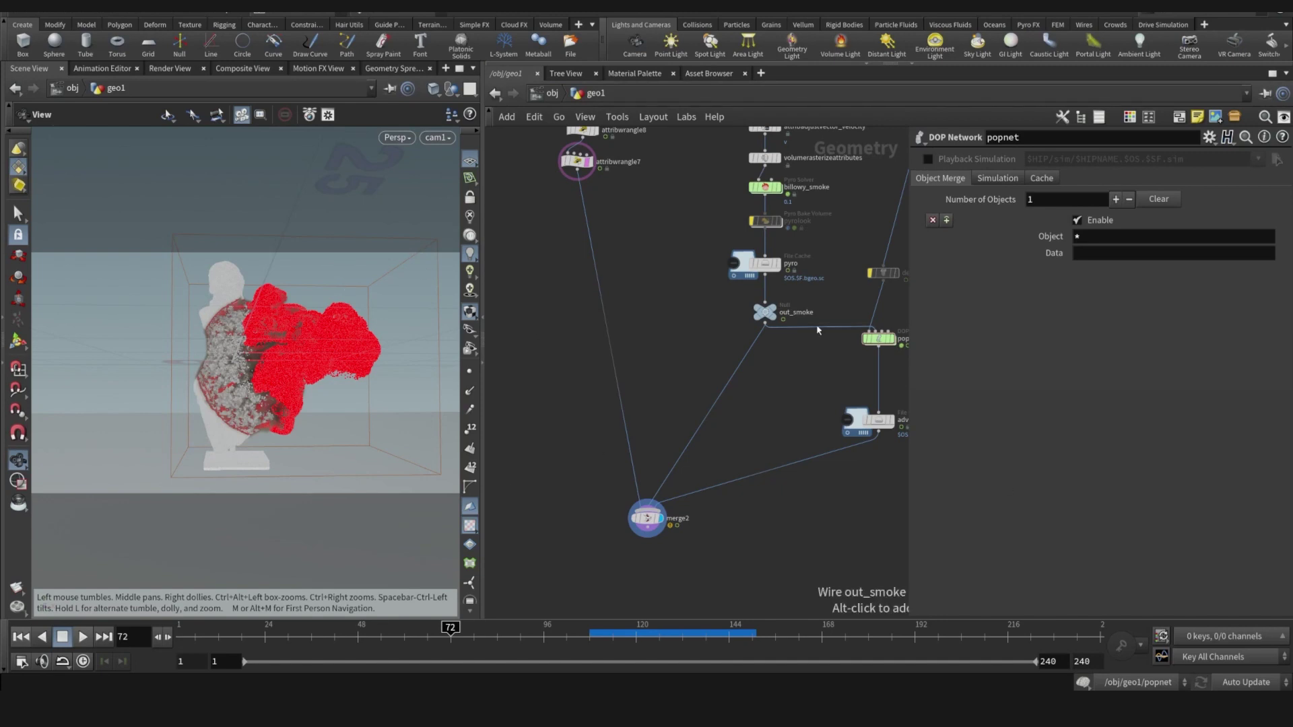
Display the attribwrangle7 node and move it farther down its branch, away from attribwrangle6 and toward merge2
middle_click_drag(640, 235, 618, 313)
mouse_move(557, 239)
left_mouse_down()
mouse_move(563, 335)
mouse_move(543, 357)
left_mouse_up()
left_click(573, 335)
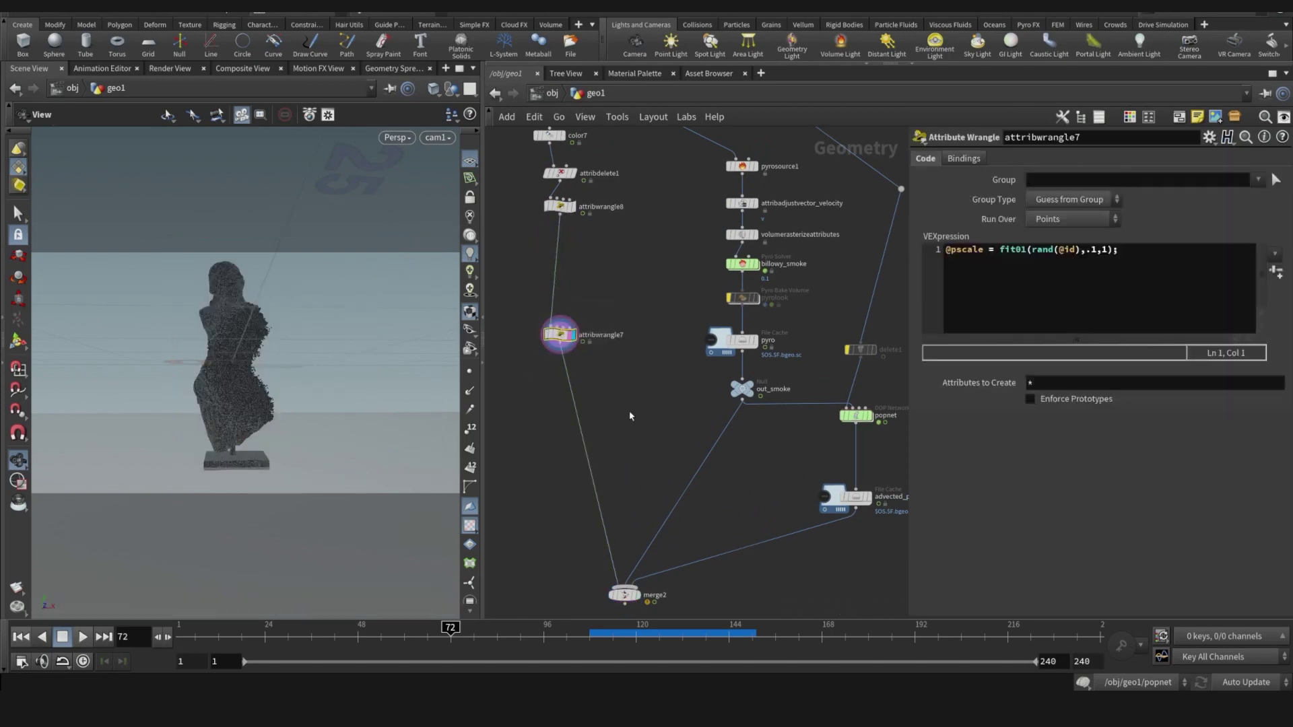
middle_click_drag(662, 450, 608, 366)
middle_click_drag(576, 311, 646, 402)
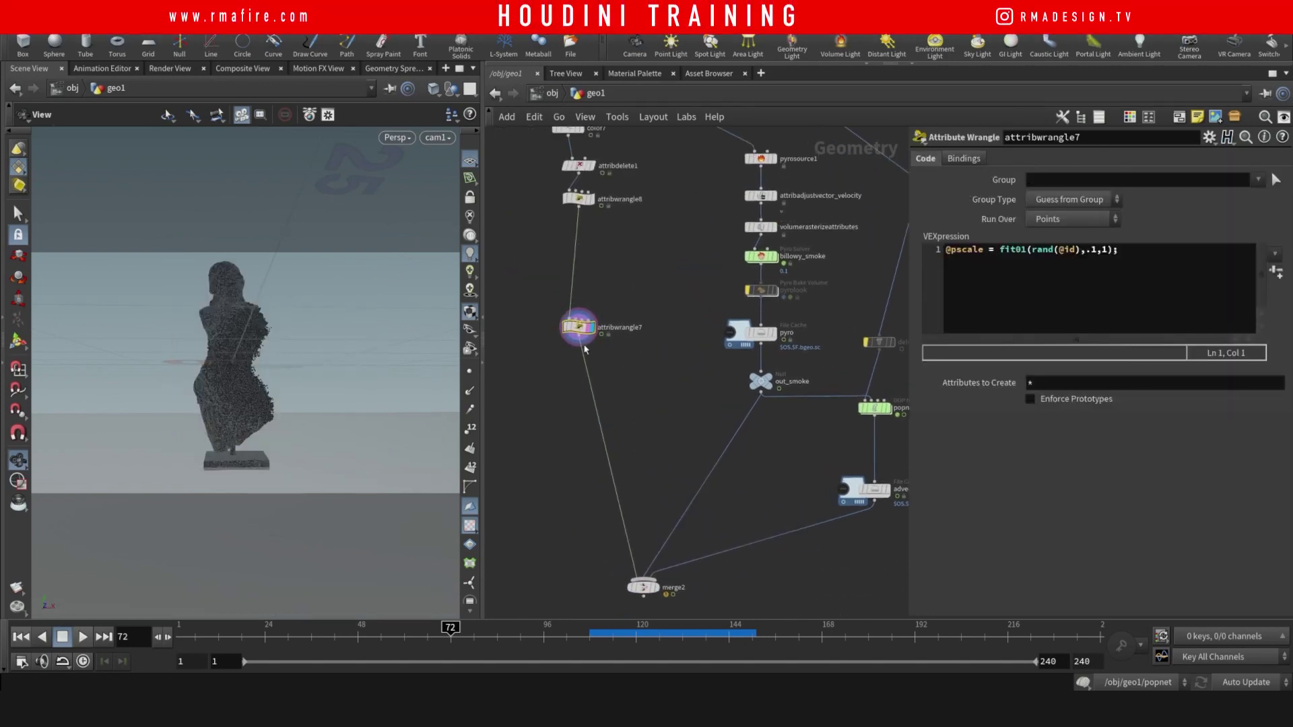
left_click_drag(585, 349, 585, 410)
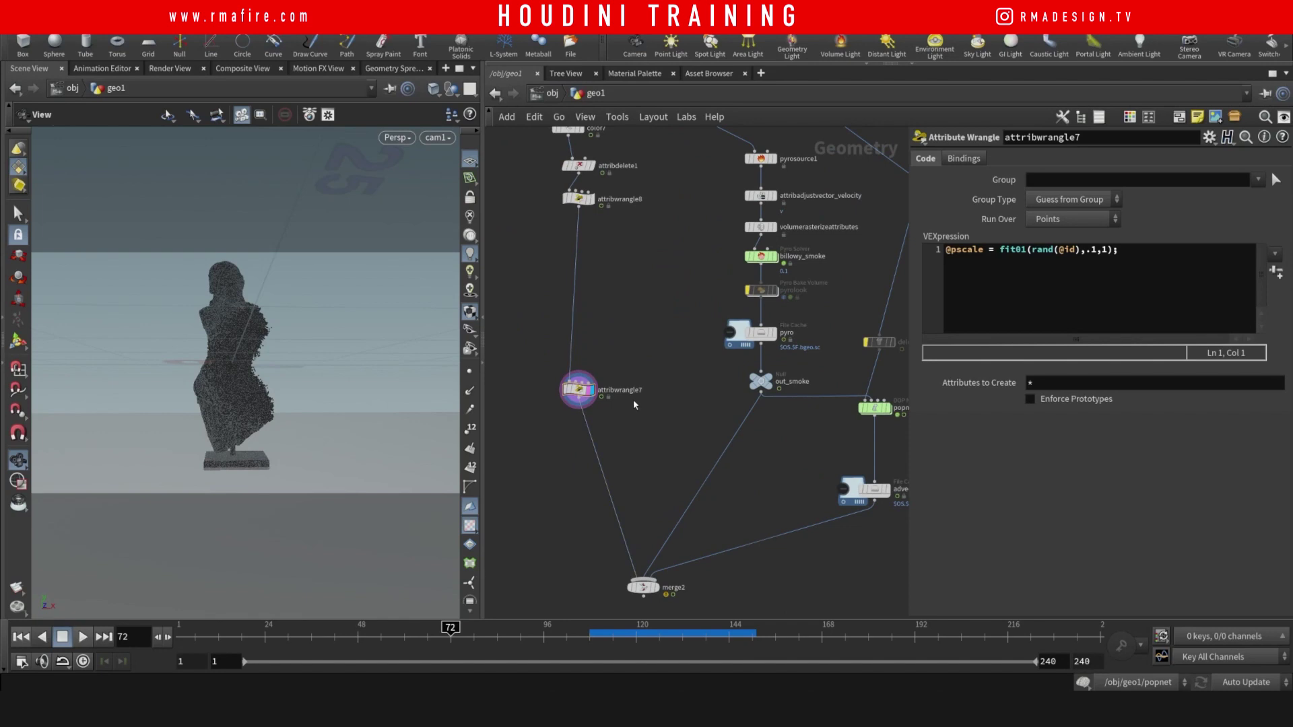
Insert a Null between attribwrangle7 and merge2 and name it OUT_RENDER
key("Tab")
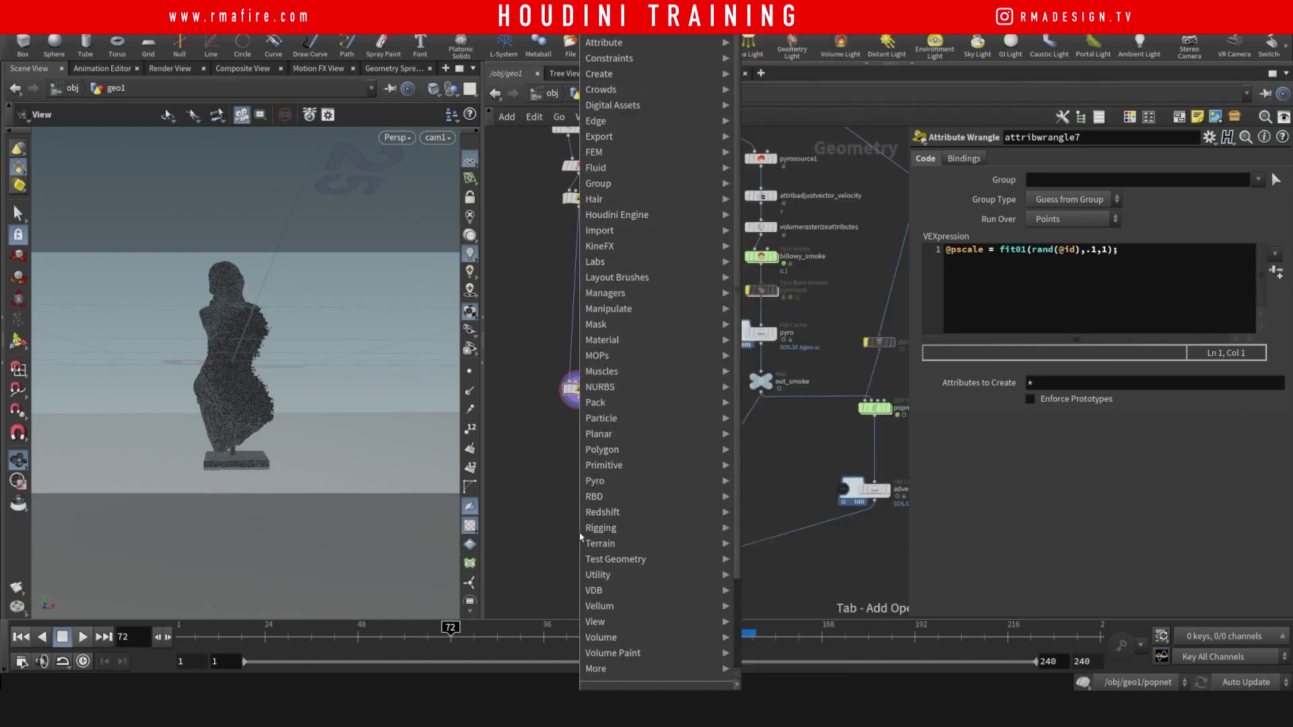
type("null")
key("Return")
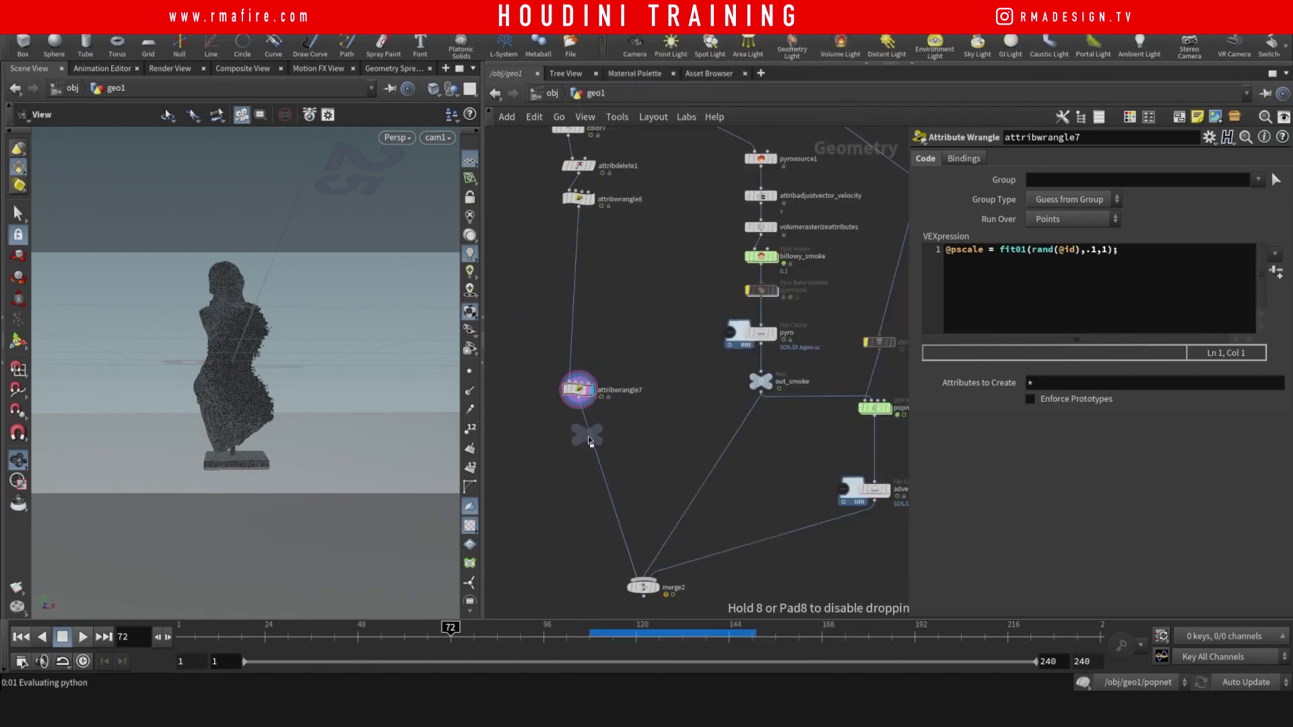
left_click(594, 439)
left_click_drag(594, 439, 585, 446)
left_click(603, 443)
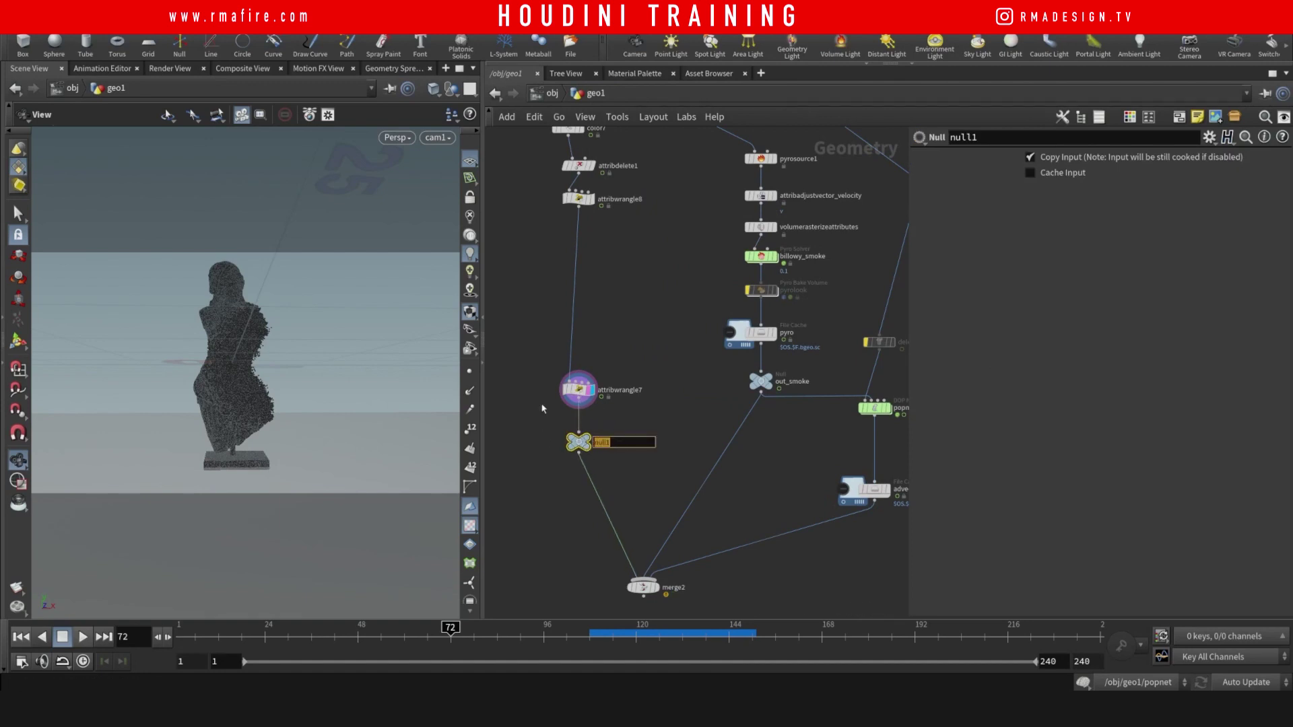
type("OUT_RENDER")
key("Return")
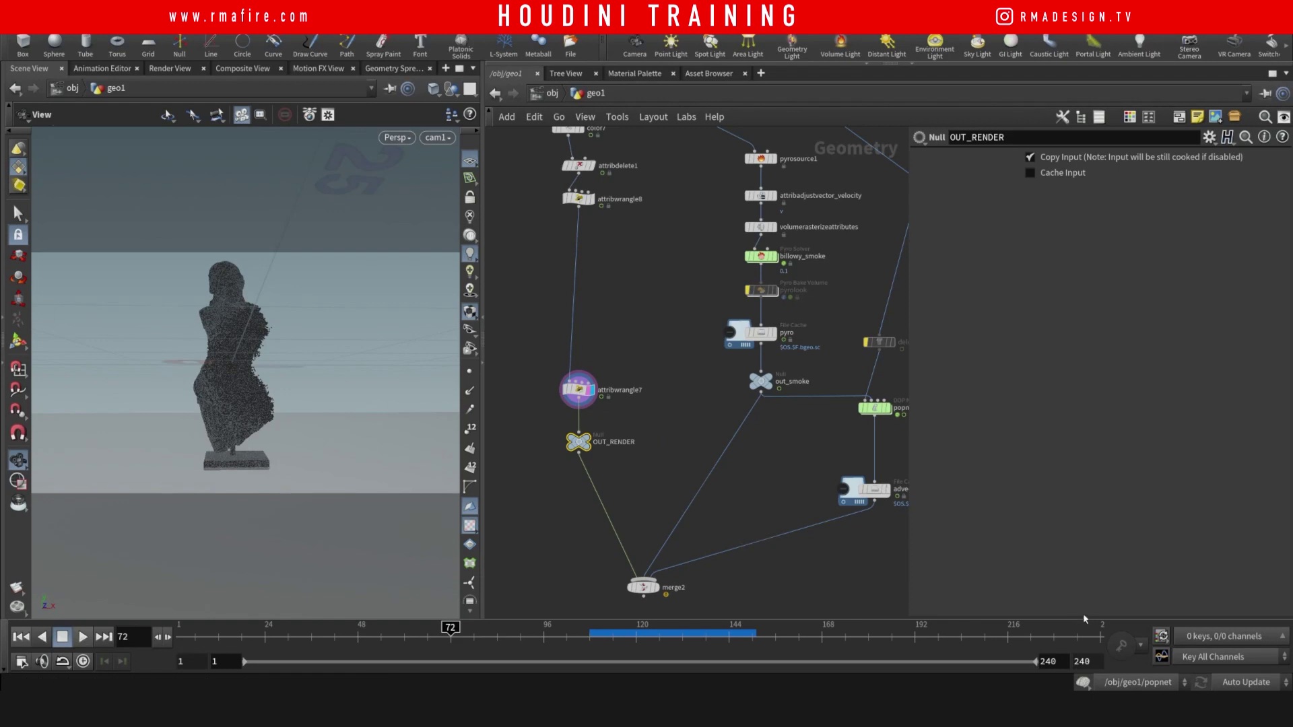
Colour the OUT_RENDER null red
key("shift+c")
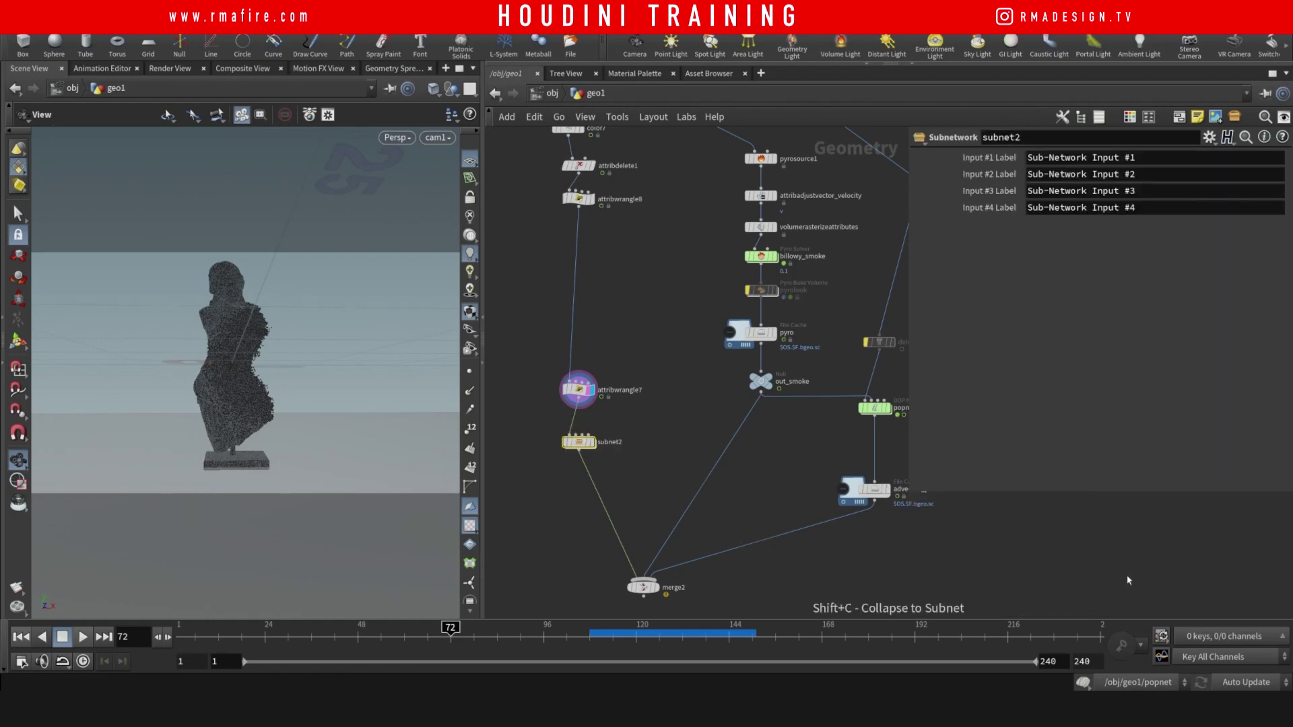
key("ctrl+z")
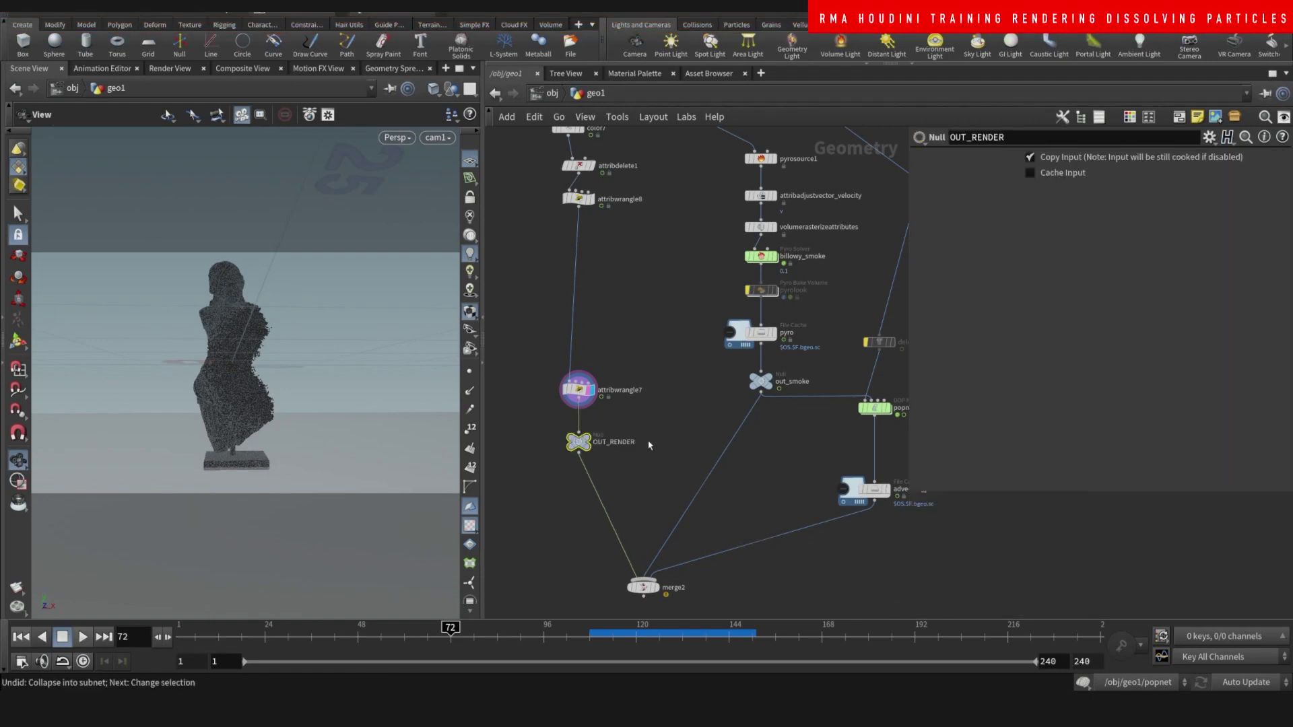
left_click(1129, 117)
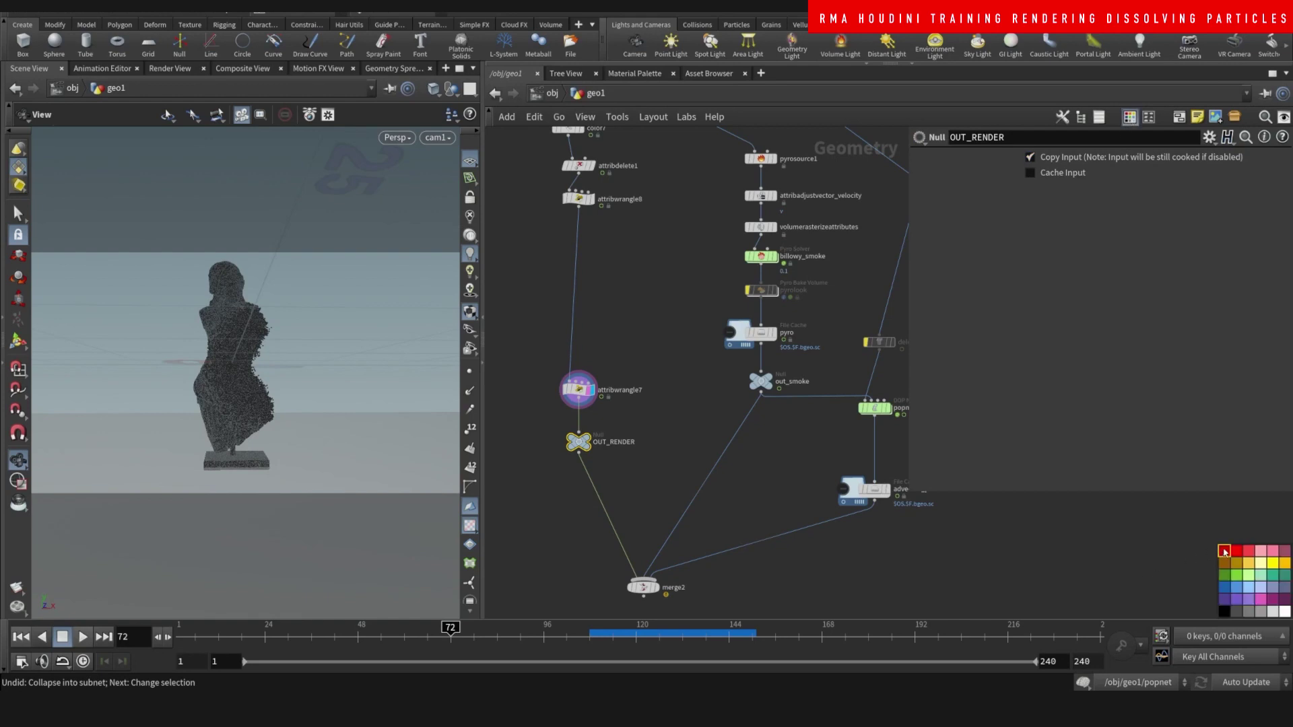
left_click(1224, 550)
middle_click_drag(712, 418, 664, 391)
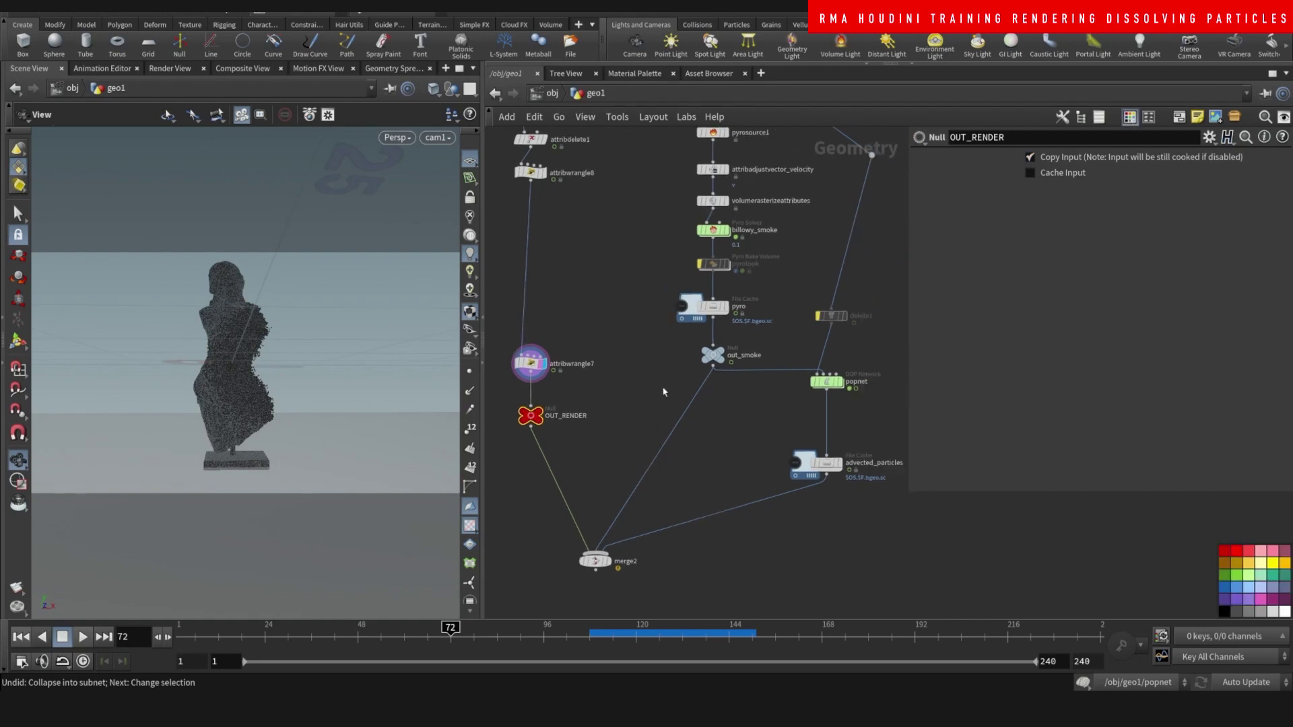
Display the out_smoke null, move it down beside OUT_RENDER and colour it red
left_click(726, 352)
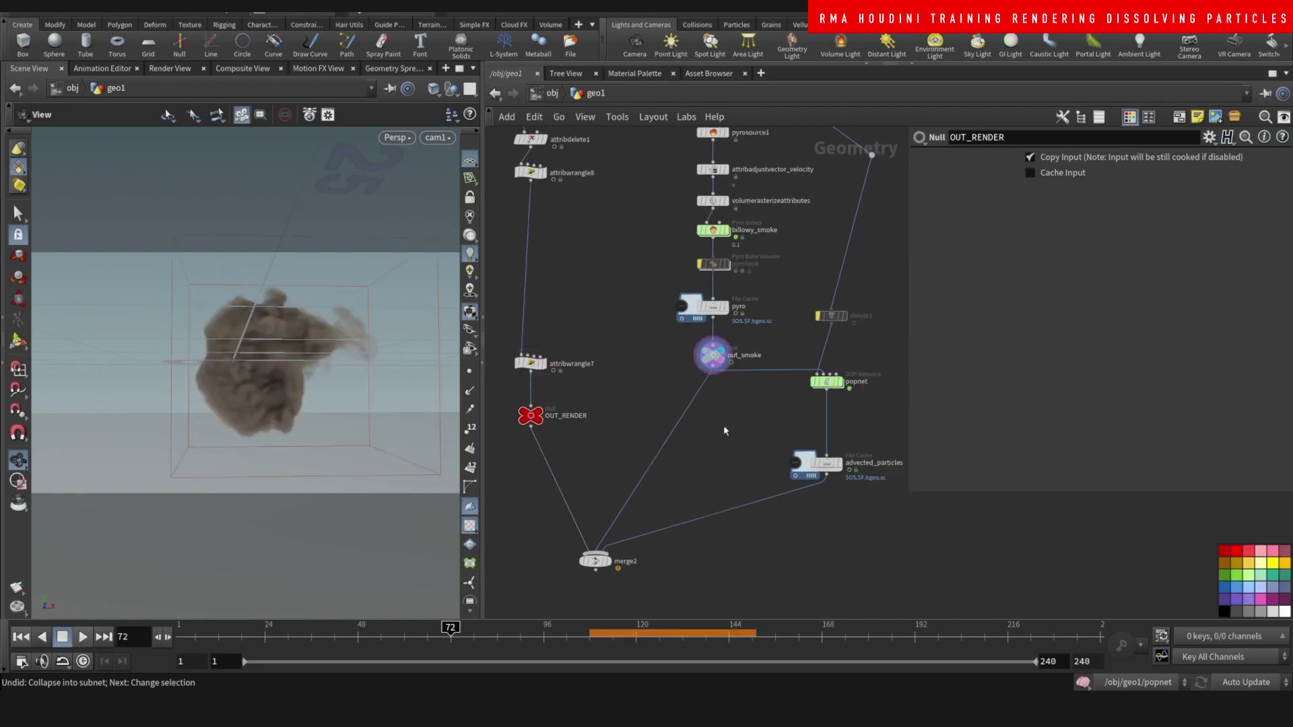
middle_click_drag(725, 428, 722, 396)
left_click_drag(711, 322, 653, 389)
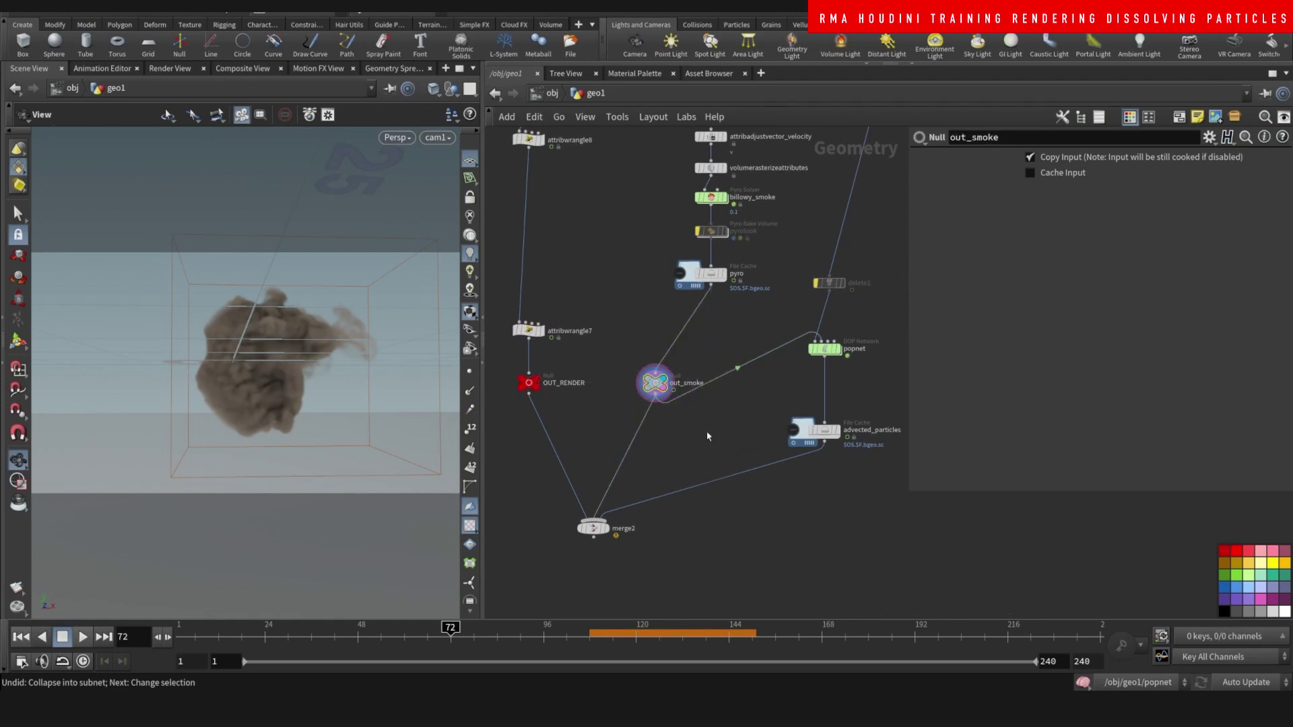
middle_click_drag(769, 514, 701, 536)
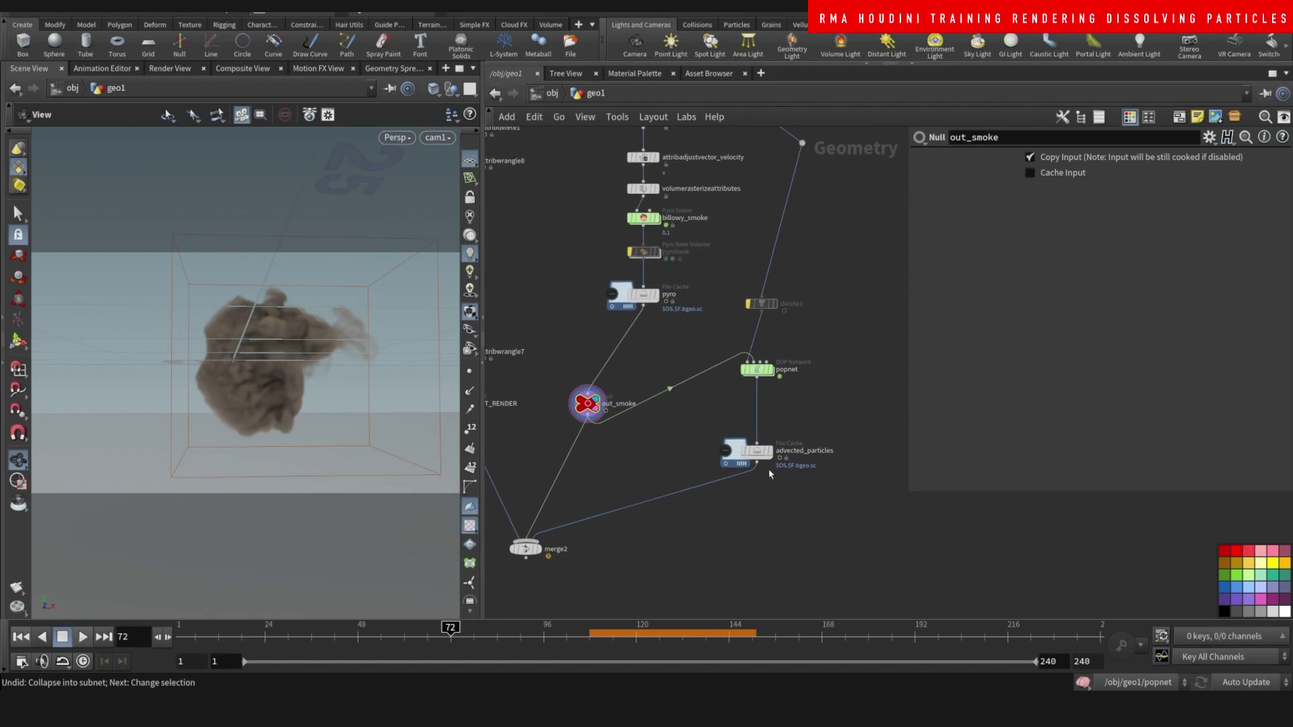
Display advected_particles and insert a copy of the out_smoke null between it and merge2, named OUT_advected
left_click(773, 457)
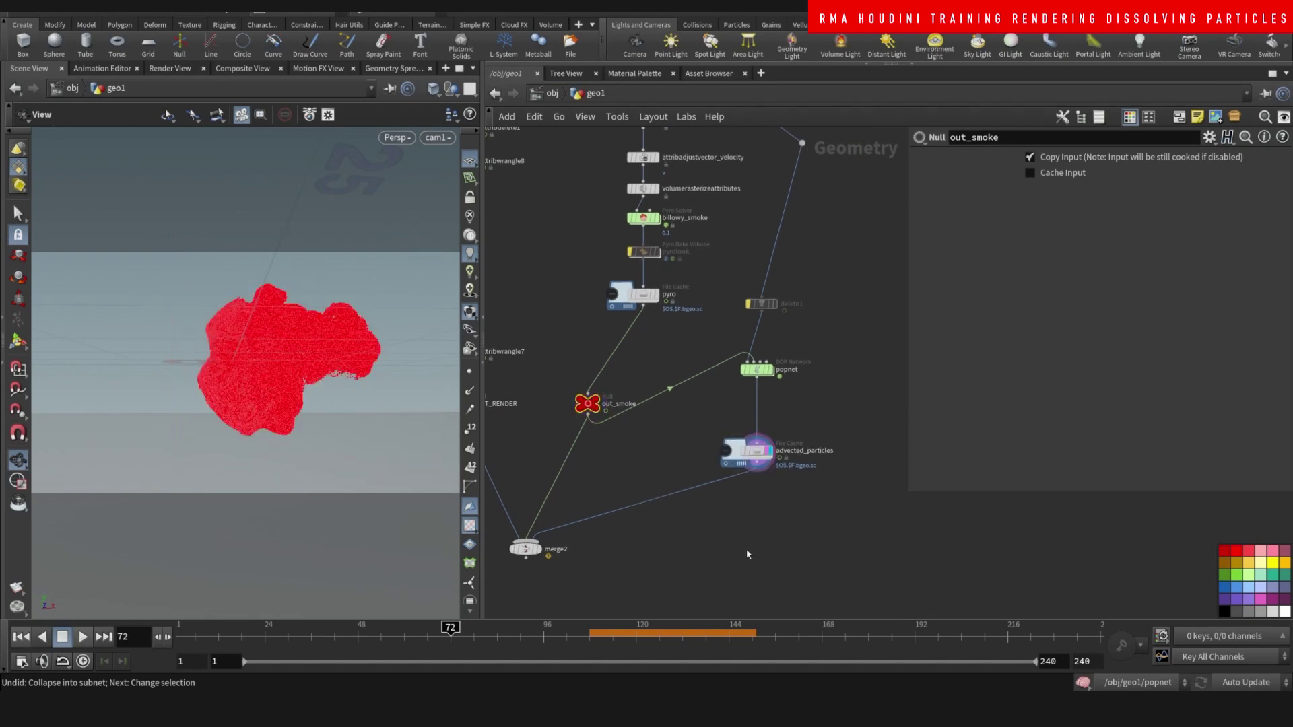
left_click_drag(593, 408, 752, 510, "alt")
left_click(699, 501)
type("ADVE")
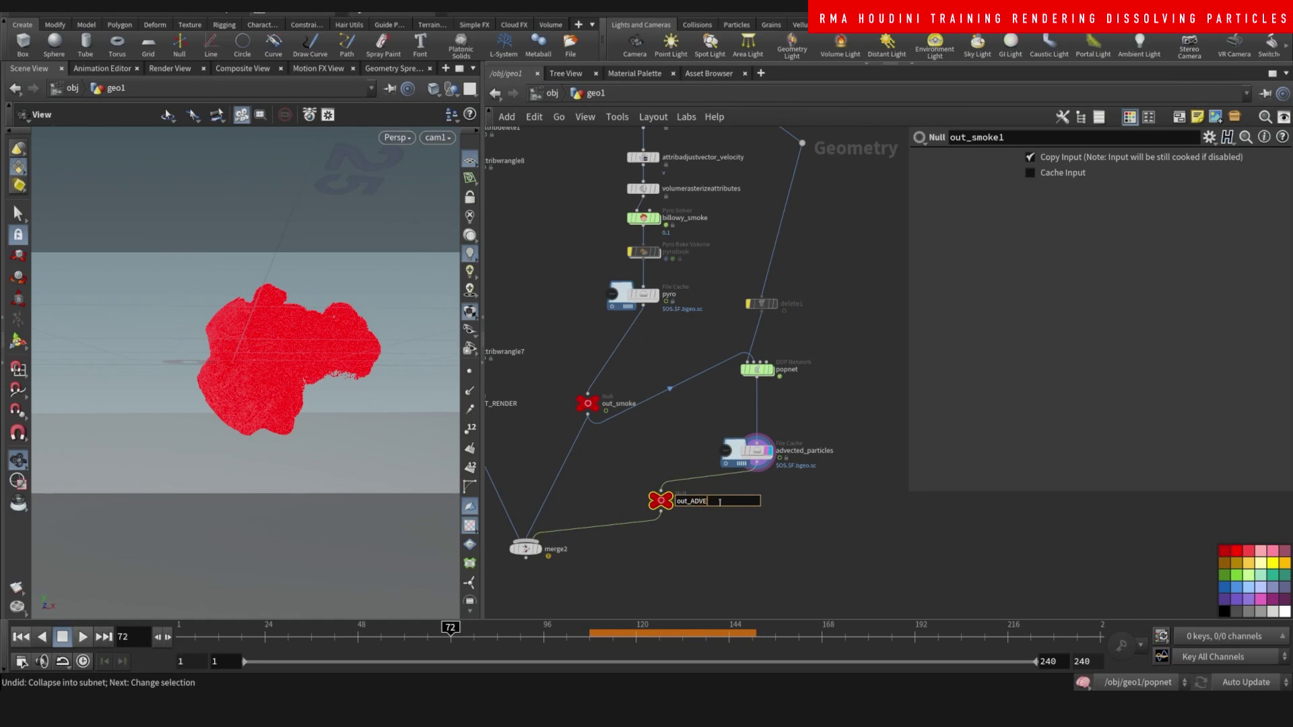
key("ctrl+a")
type("OUT_adv")
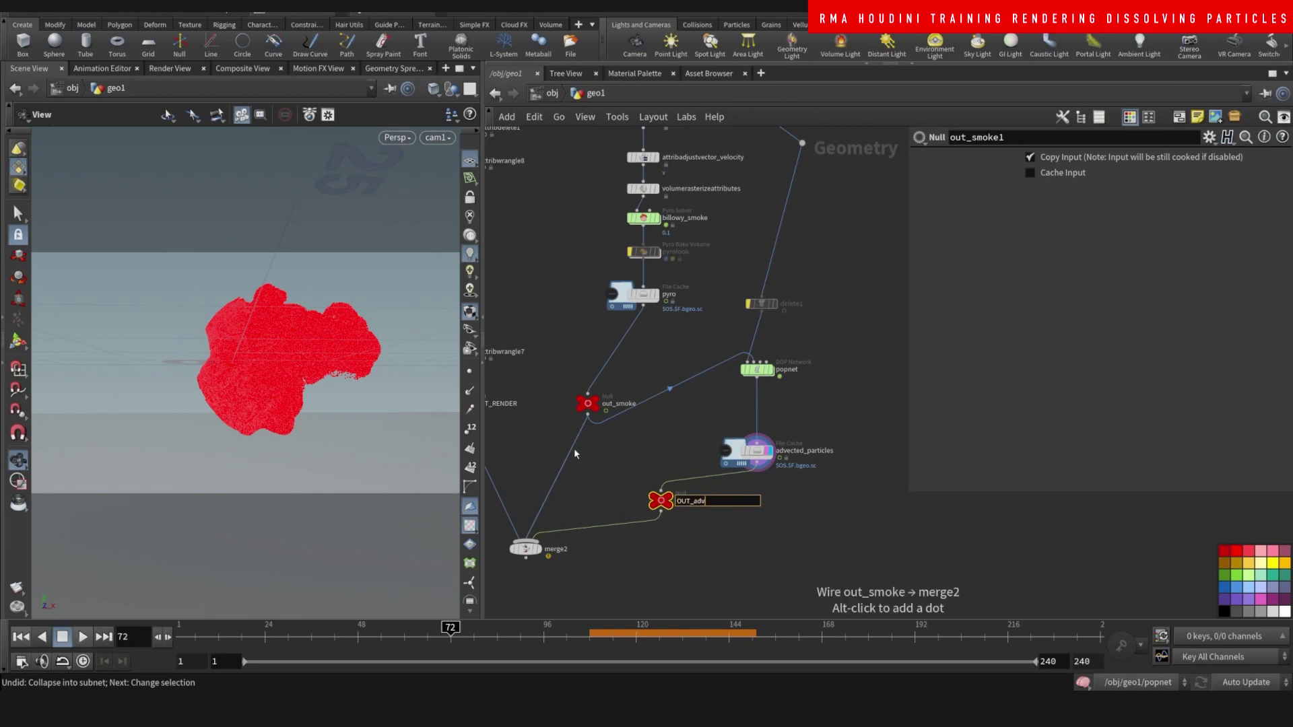
type("ected")
key("Return")
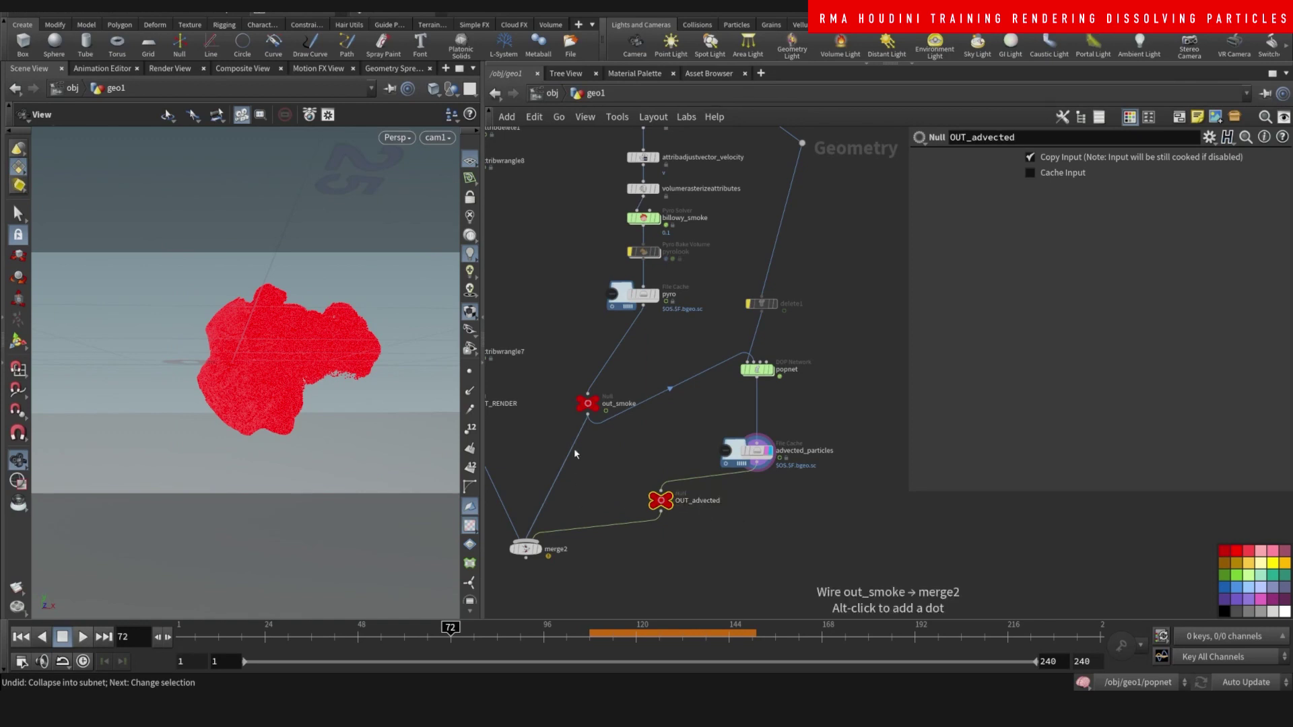
Display the OUT_RENDER null and go up to the object level
middle_click_drag(696, 465, 853, 430)
left_click(634, 352)
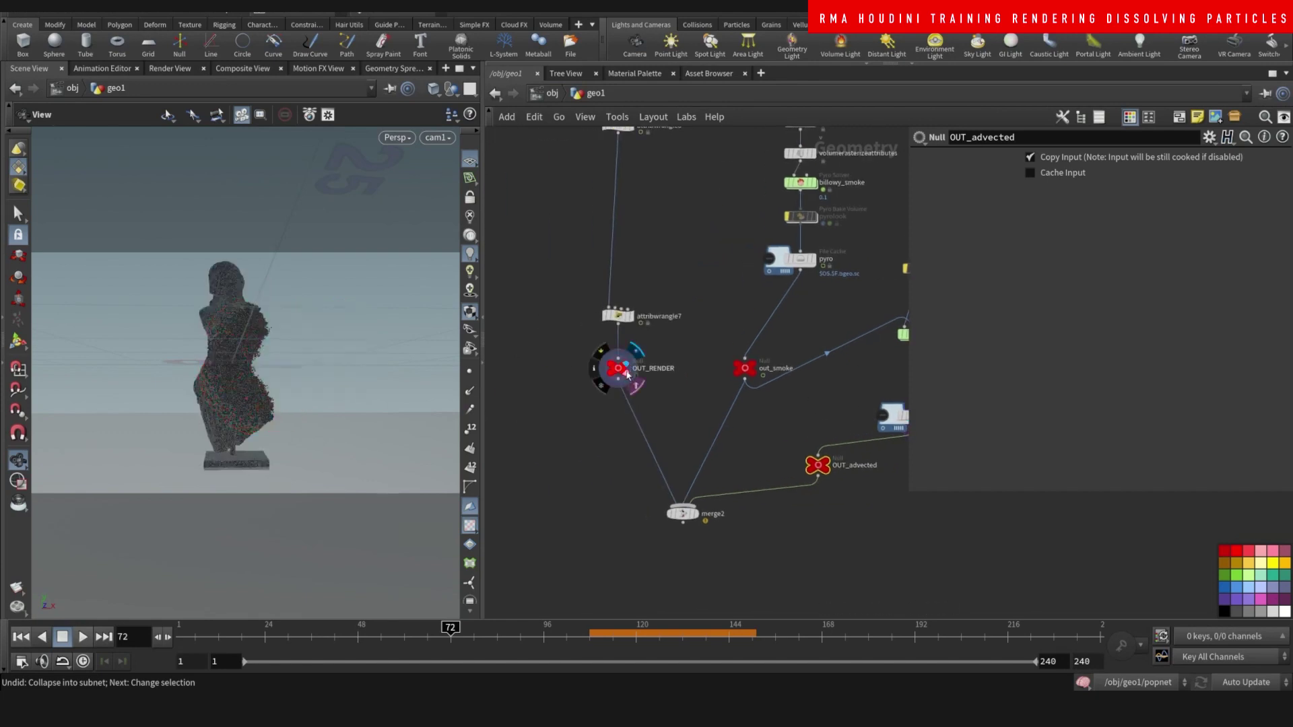
key("u")
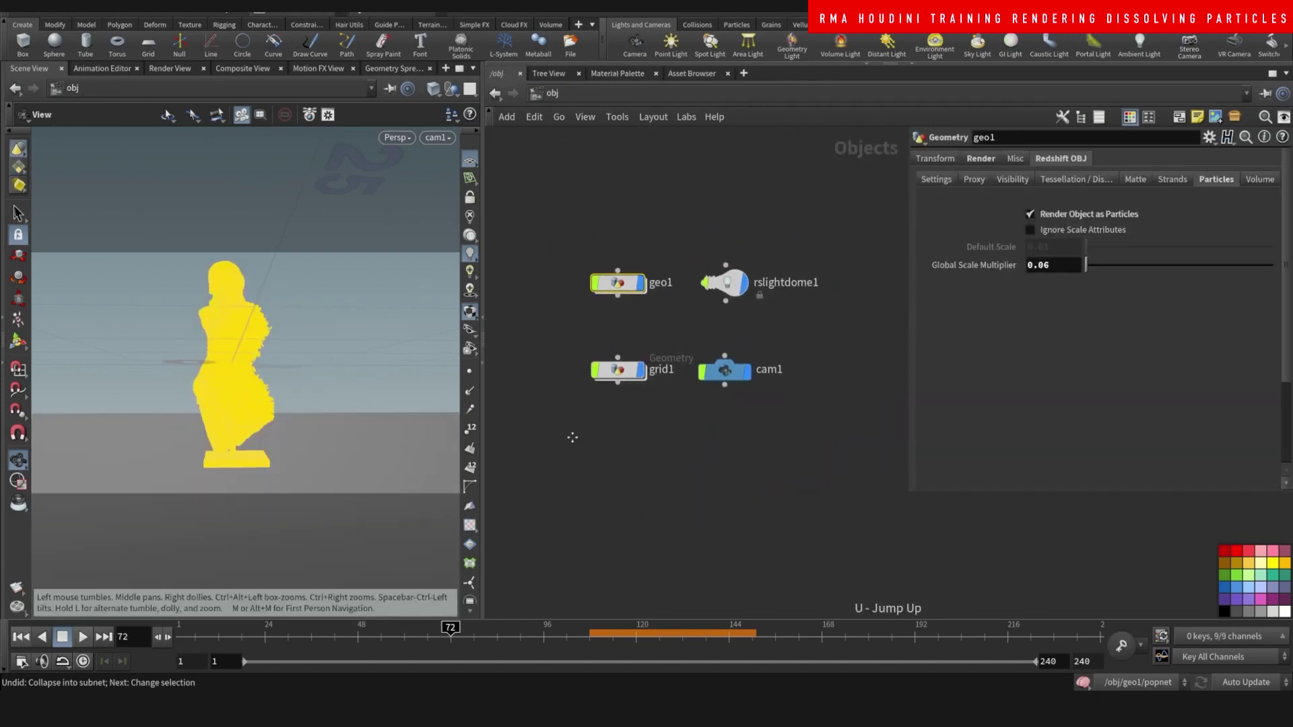
Spread out the object nodes by moving grid1 below cam1 and geo1 up and away from rslightdome1
left_click_drag(628, 375, 631, 473)
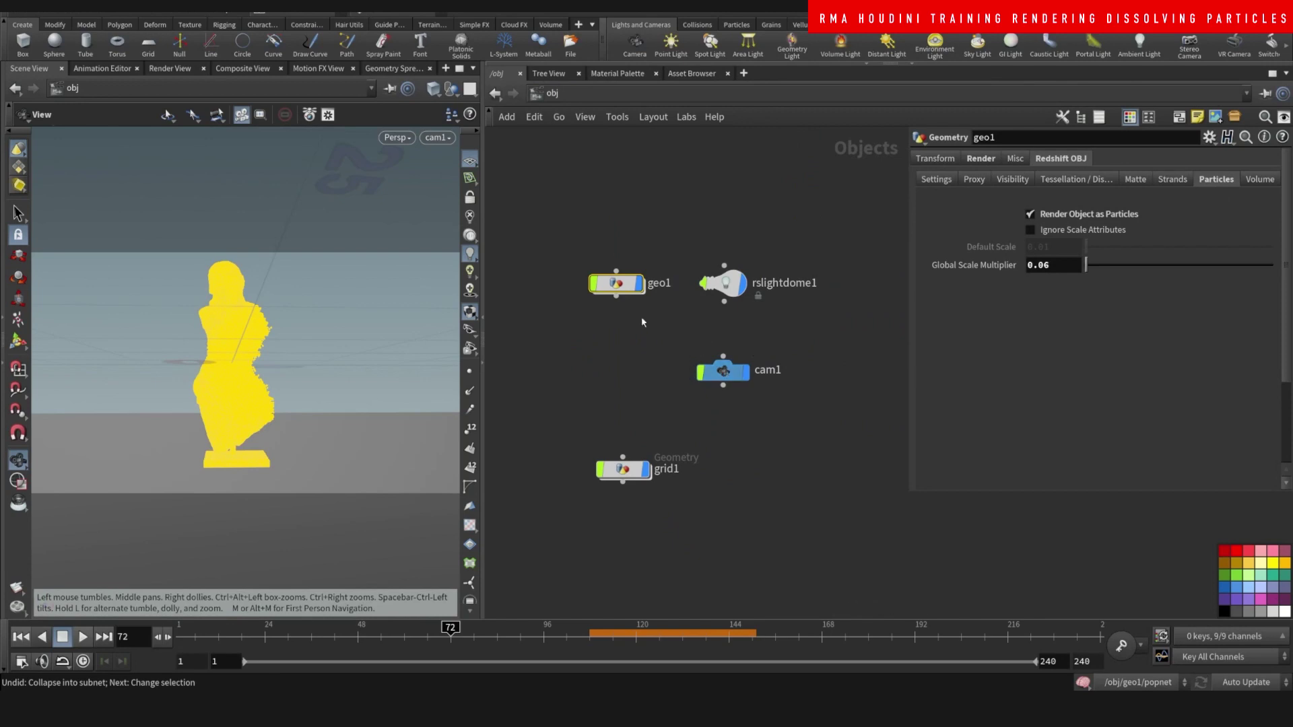
left_click_drag(616, 284, 537, 251)
left_click(556, 314)
Create a new Geometry object below geo1 and go inside it
key("Tab")
key("Escape")
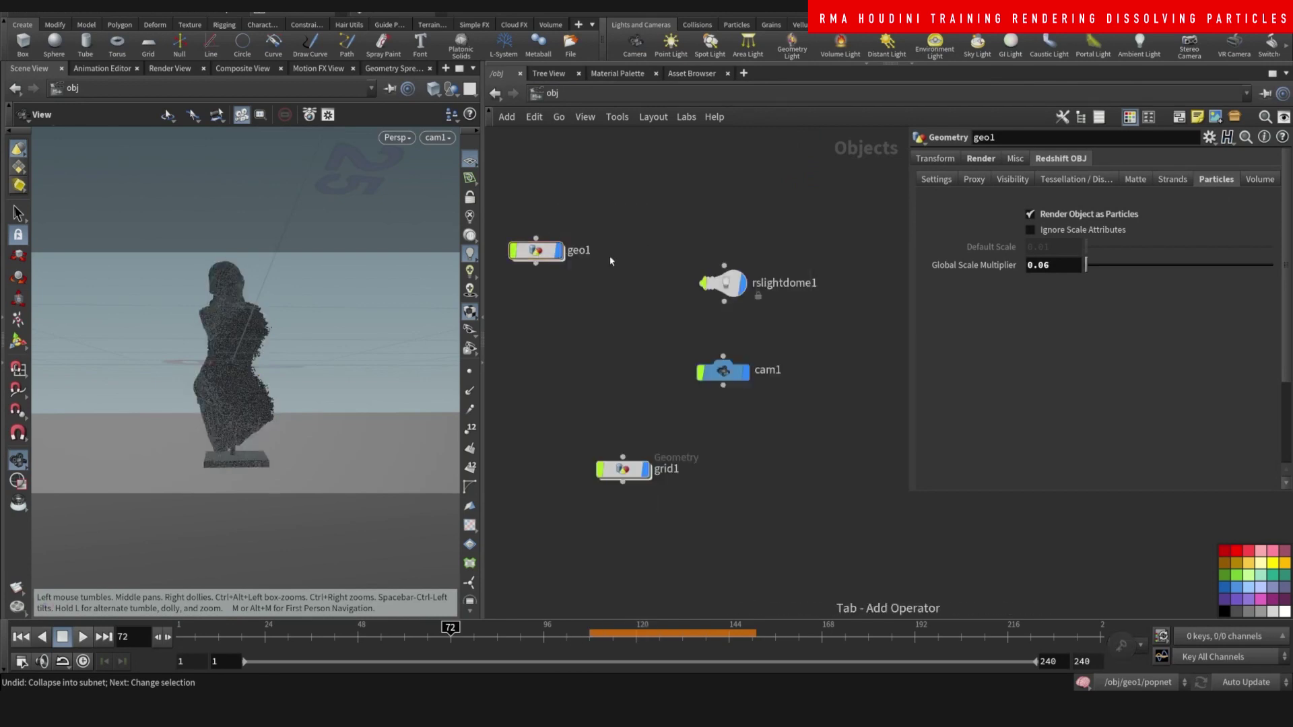
left_click(538, 296)
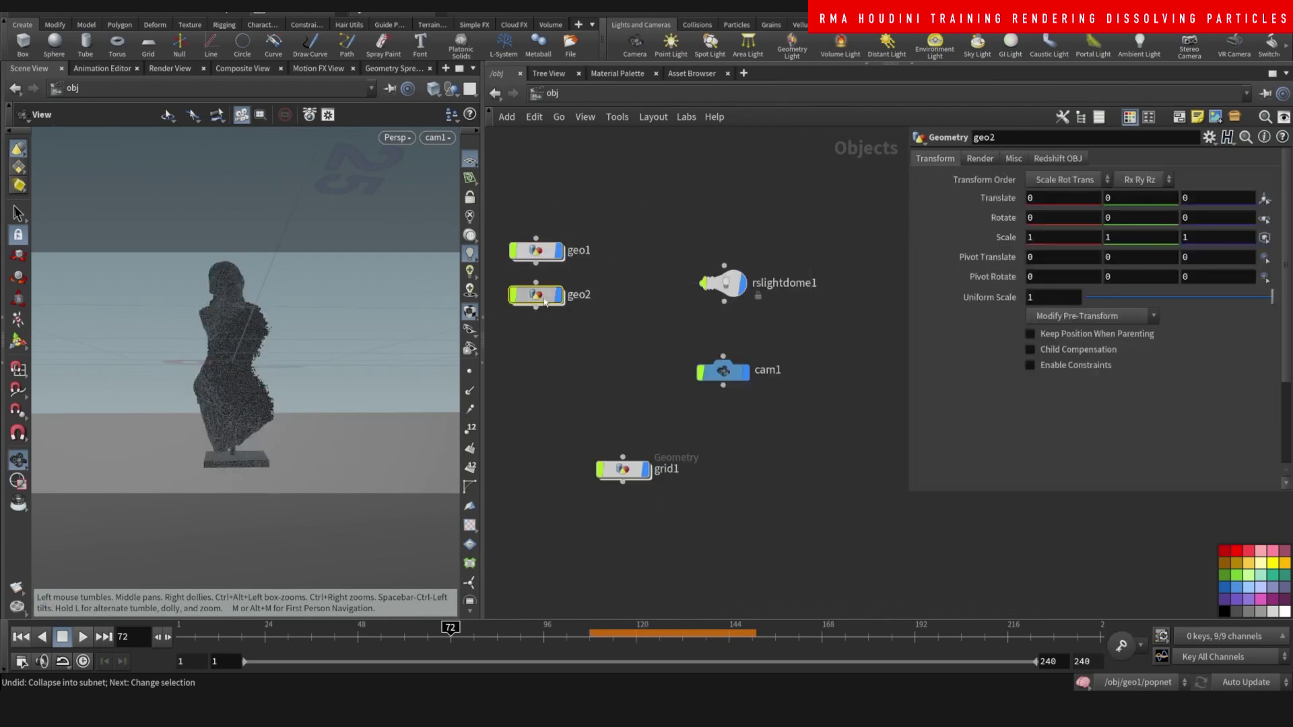
double_click(537, 295)
Add an Object Merge inside geo2 and set its Object 1 to /obj/geo1/OUT_advected
key("Tab")
type("obj")
key("Return")
left_click(687, 282)
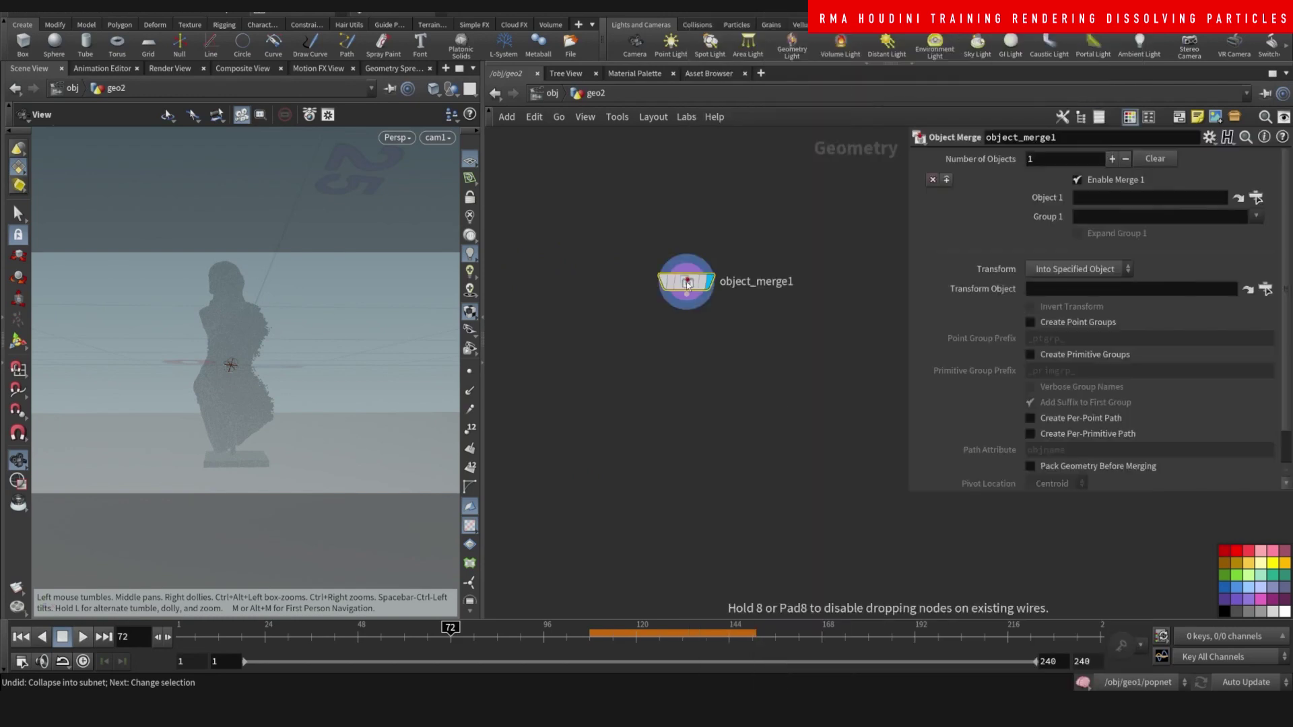
left_click(1257, 198)
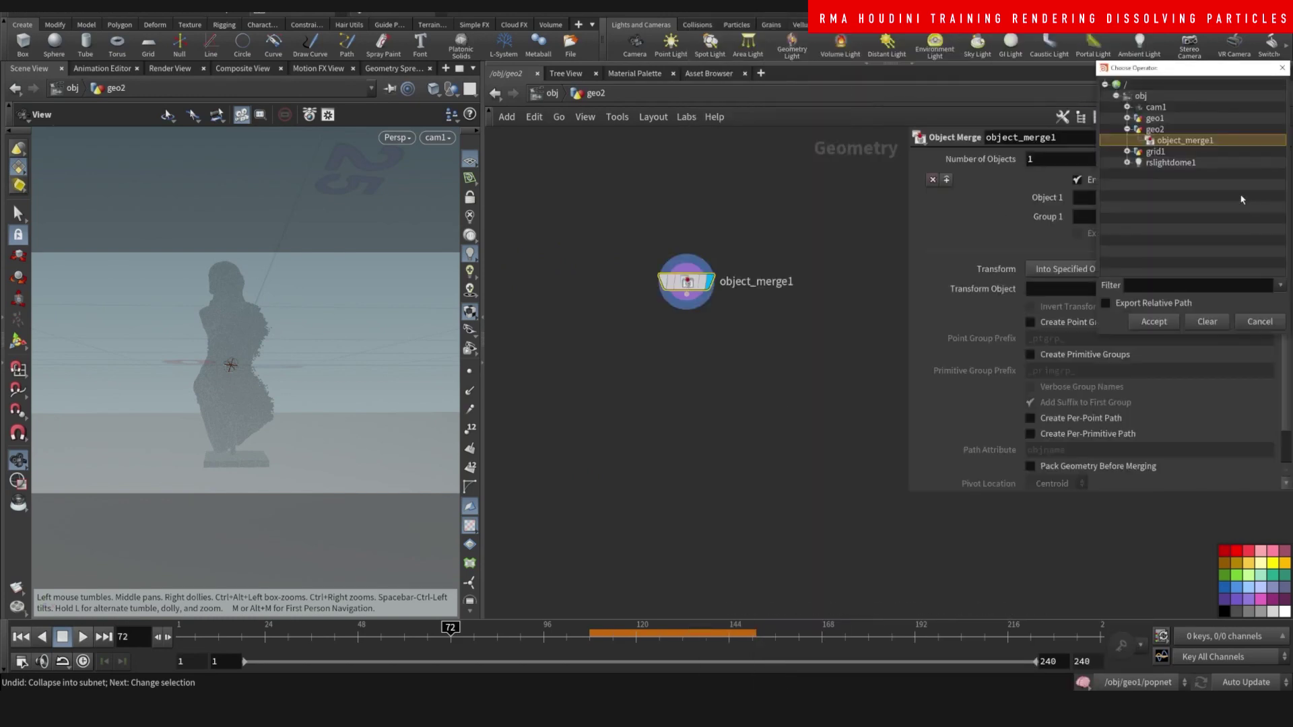
left_click(1127, 119)
double_click(1175, 140)
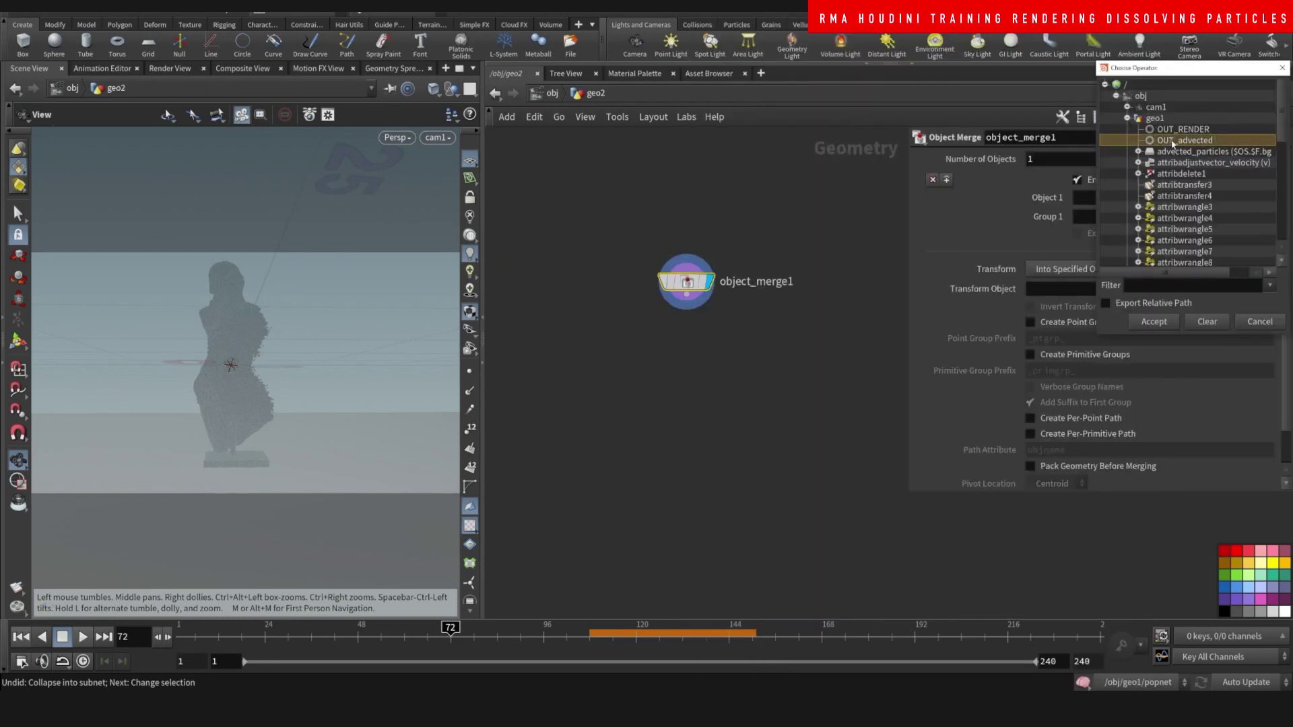
Back at the object level, duplicate geo2 just below itself and go inside the copy
left_click(552, 94)
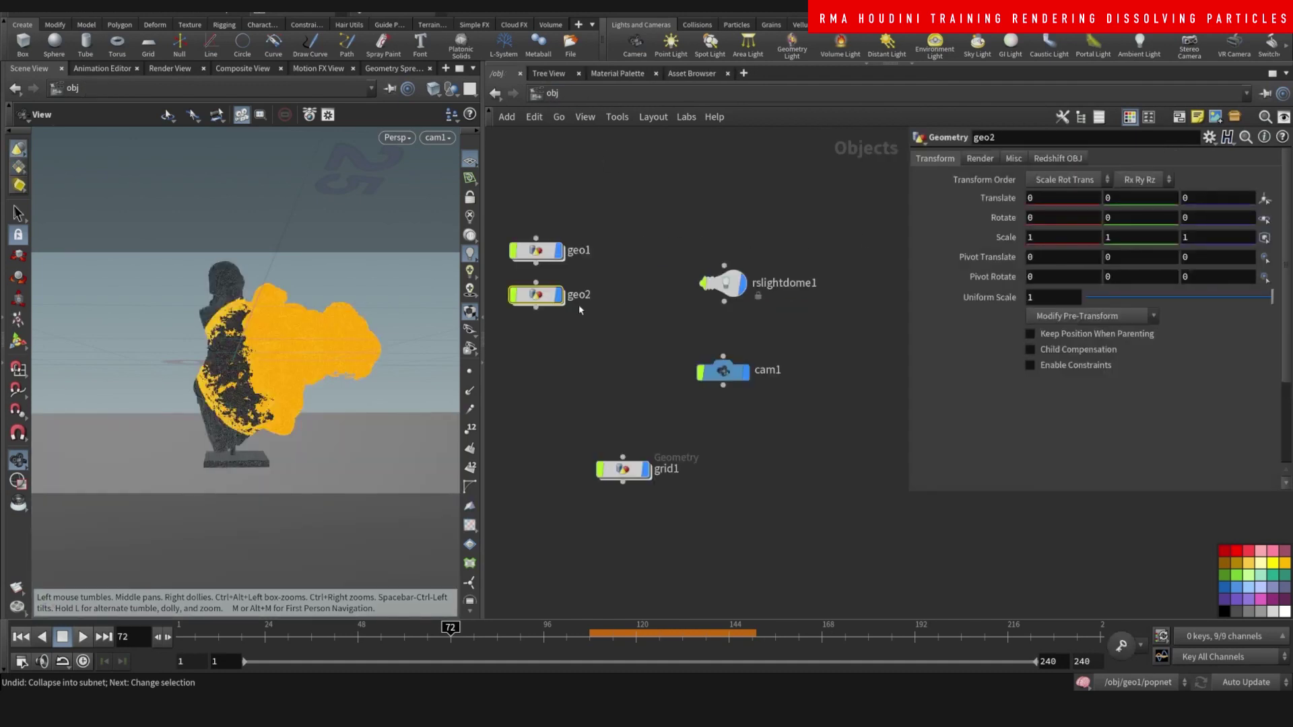
left_click_drag(551, 296, 550, 330, "alt")
double_click(553, 331)
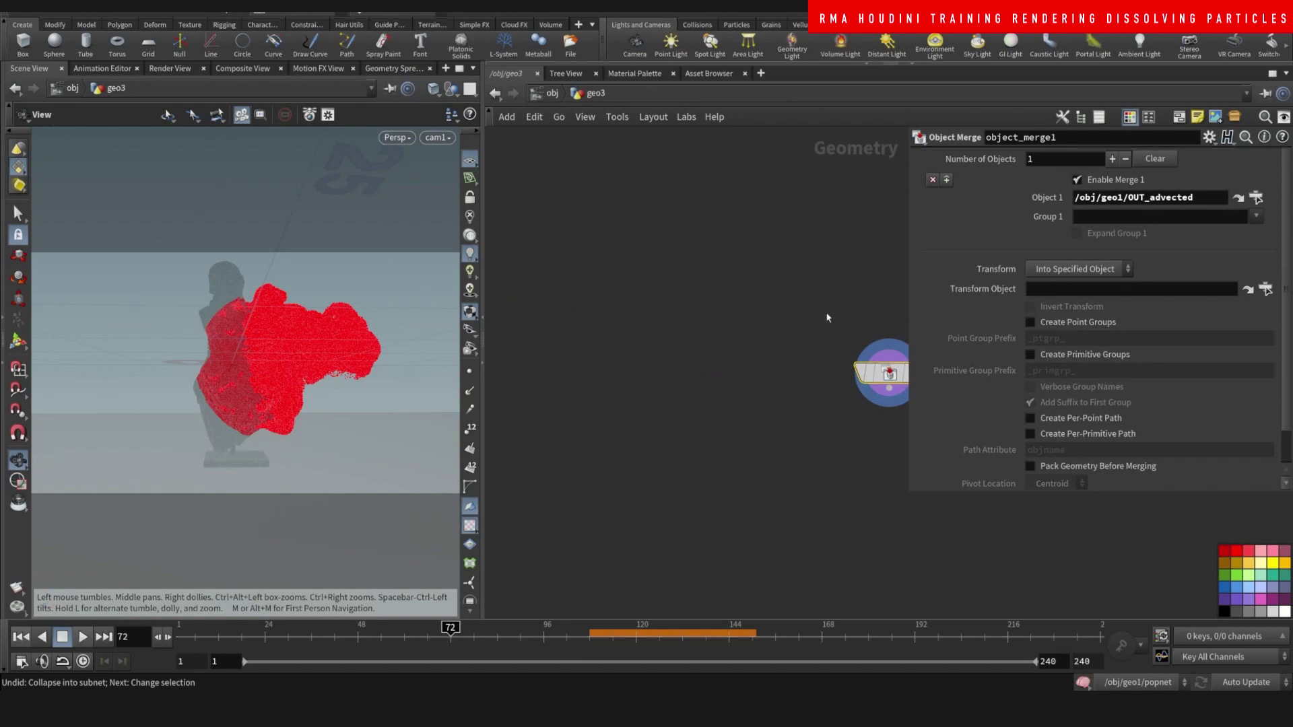
Set Object 1 of geo3's Object Merge to /obj/geo1/out_smoke
left_click(1256, 197)
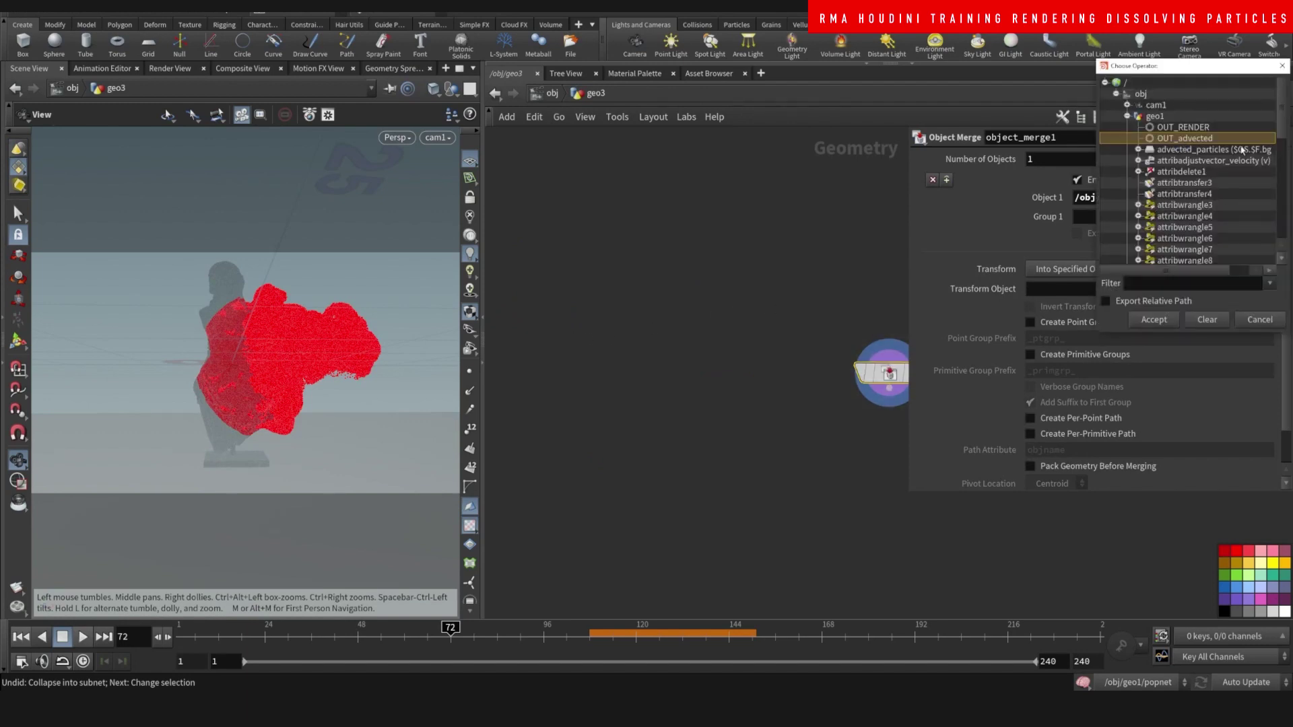
scroll(1279, 130, "down", 5)
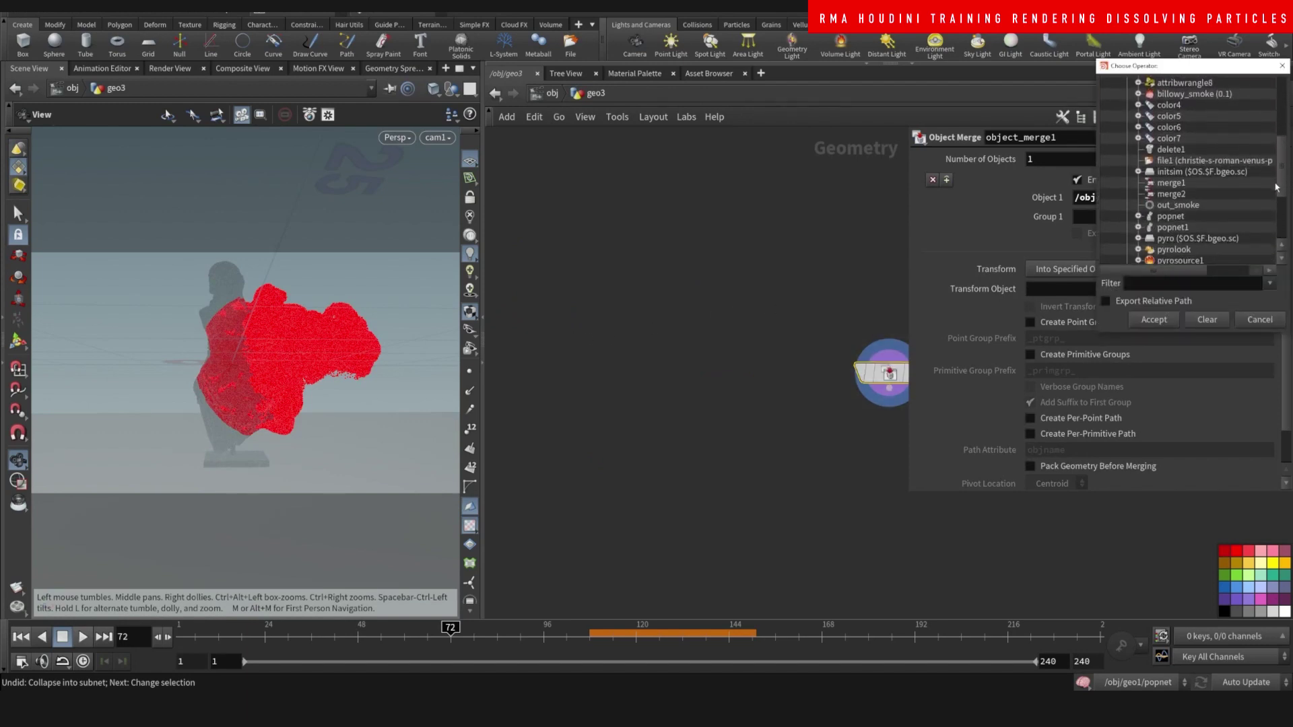
double_click(1189, 209)
middle_click_drag(702, 375, 595, 361)
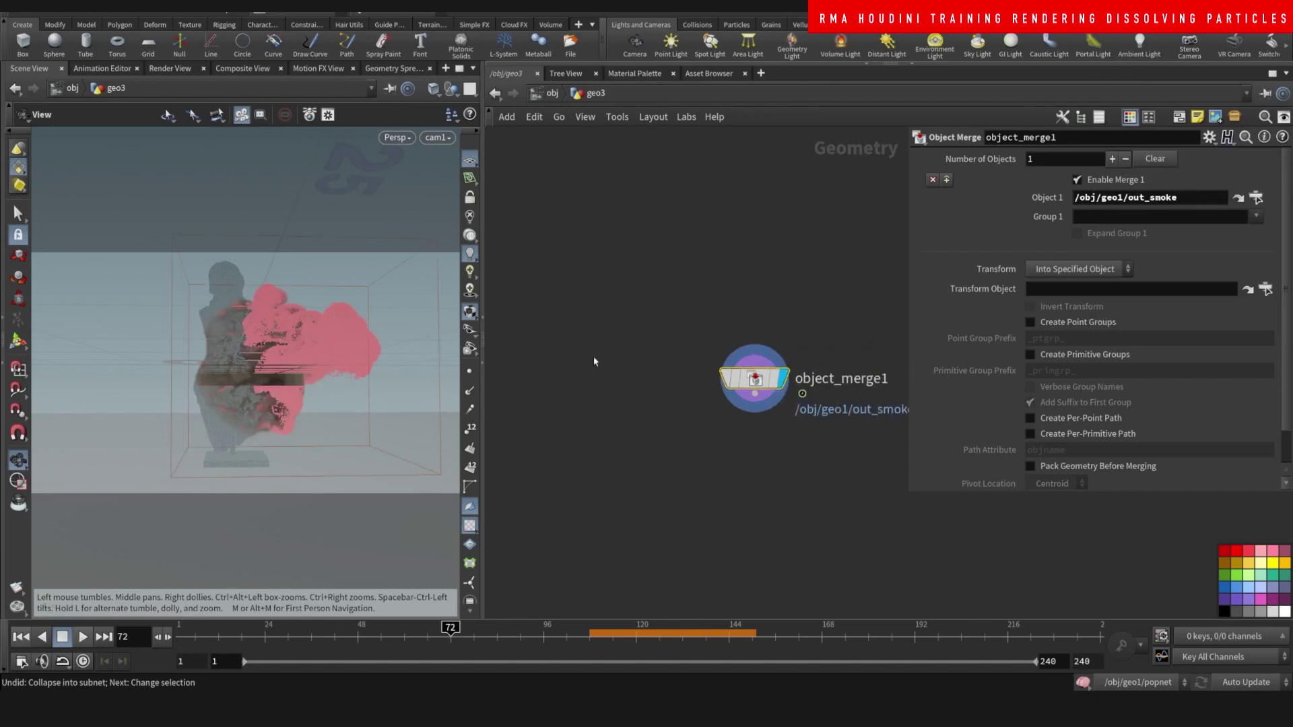
Set the Object Merge's Transform to Into This Object and return to the object level
left_click(1077, 269)
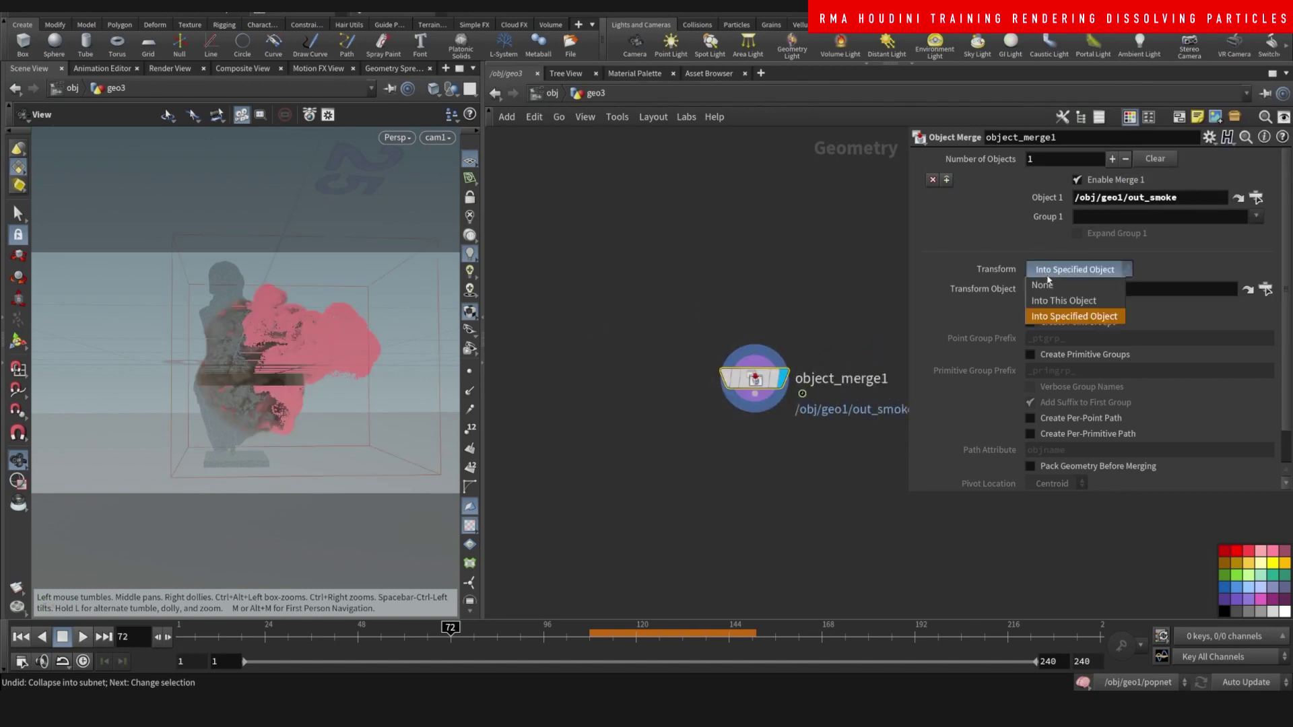
left_click(1068, 290)
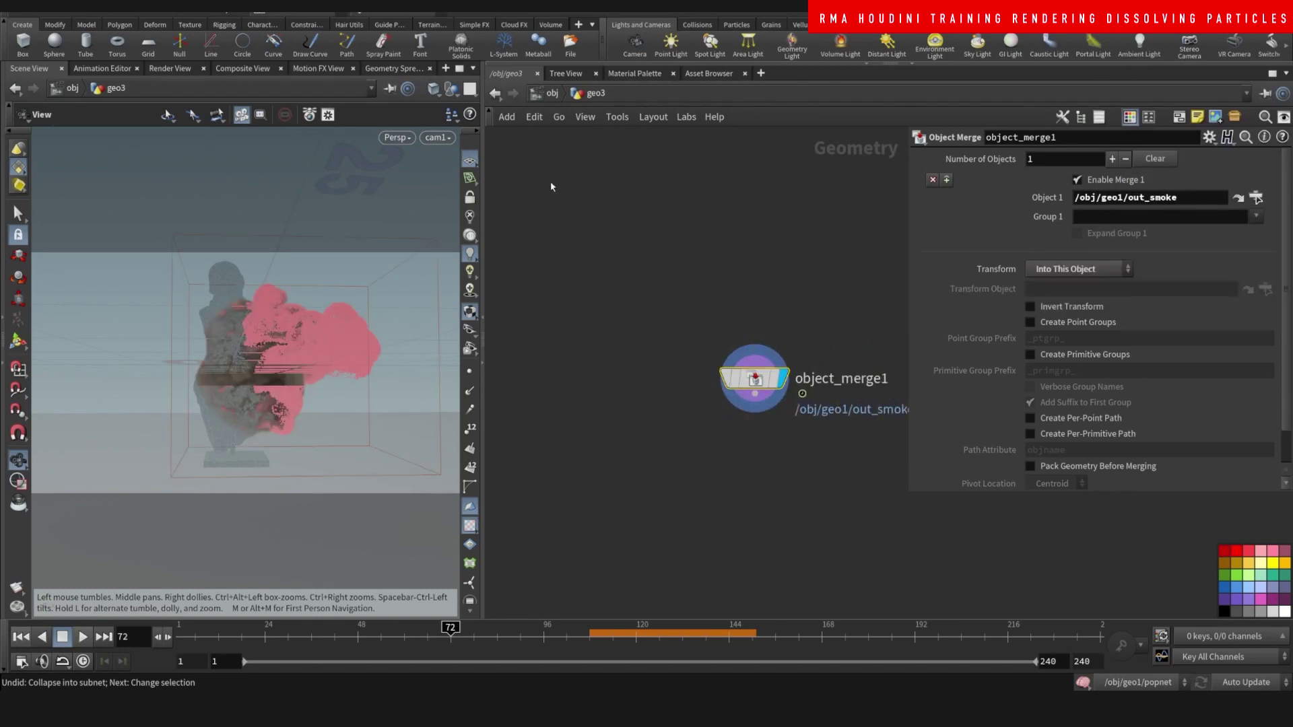
key("u")
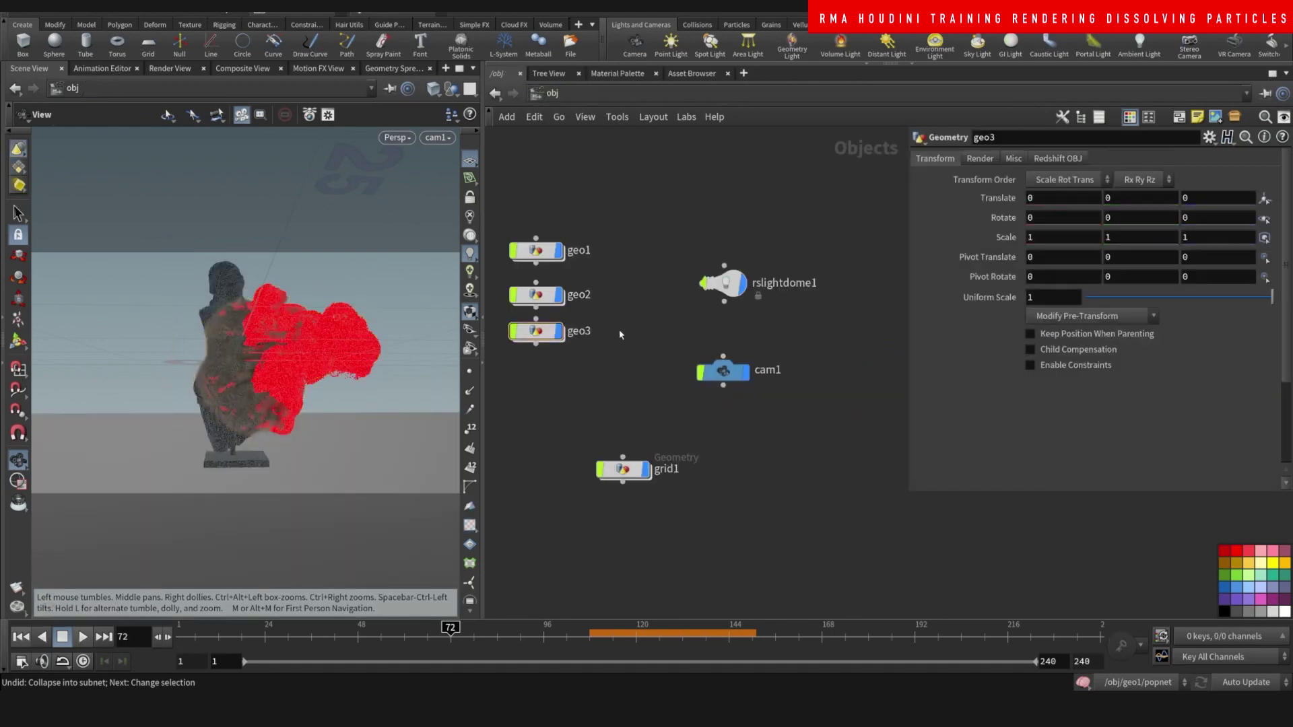
middle_click_drag(625, 334, 657, 363)
middle_click_drag(647, 224, 655, 268)
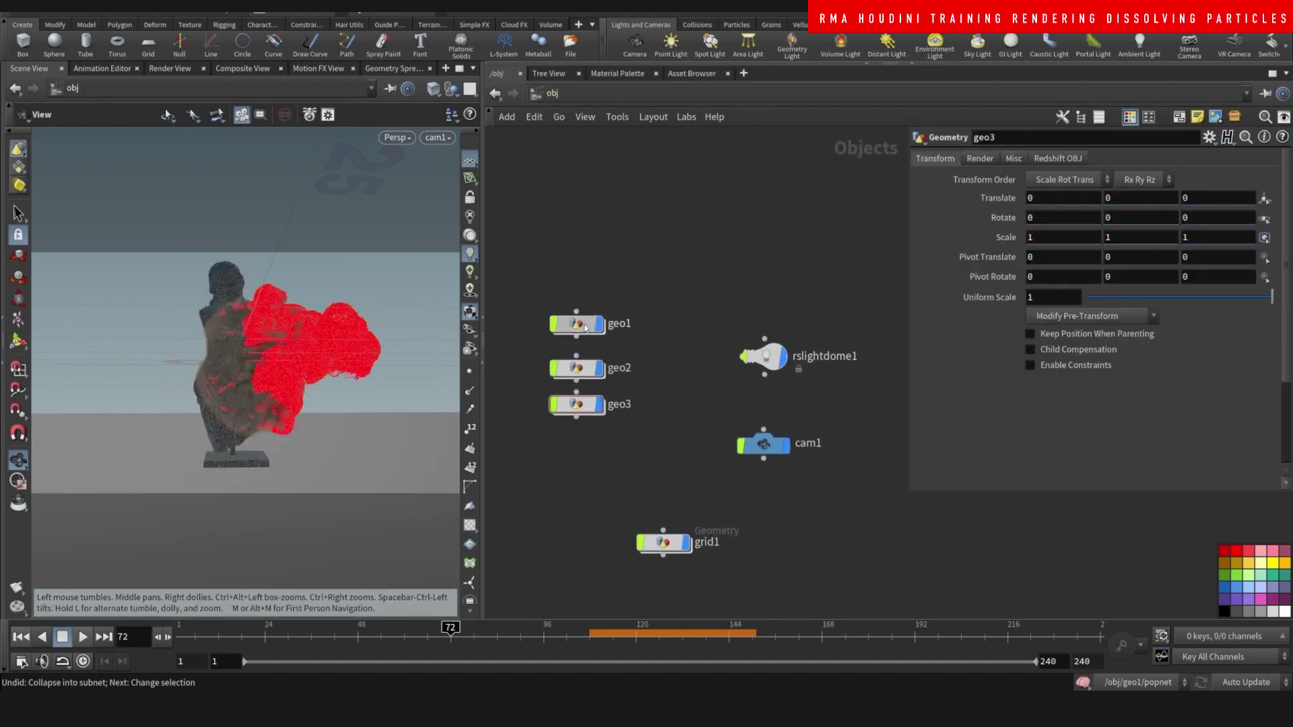
Move geo1 slightly up above geo2 and copy the Global Scale Multiplier from its Redshift particle settings
left_click_drag(578, 323, 577, 295)
left_click_drag(626, 258, 571, 314)
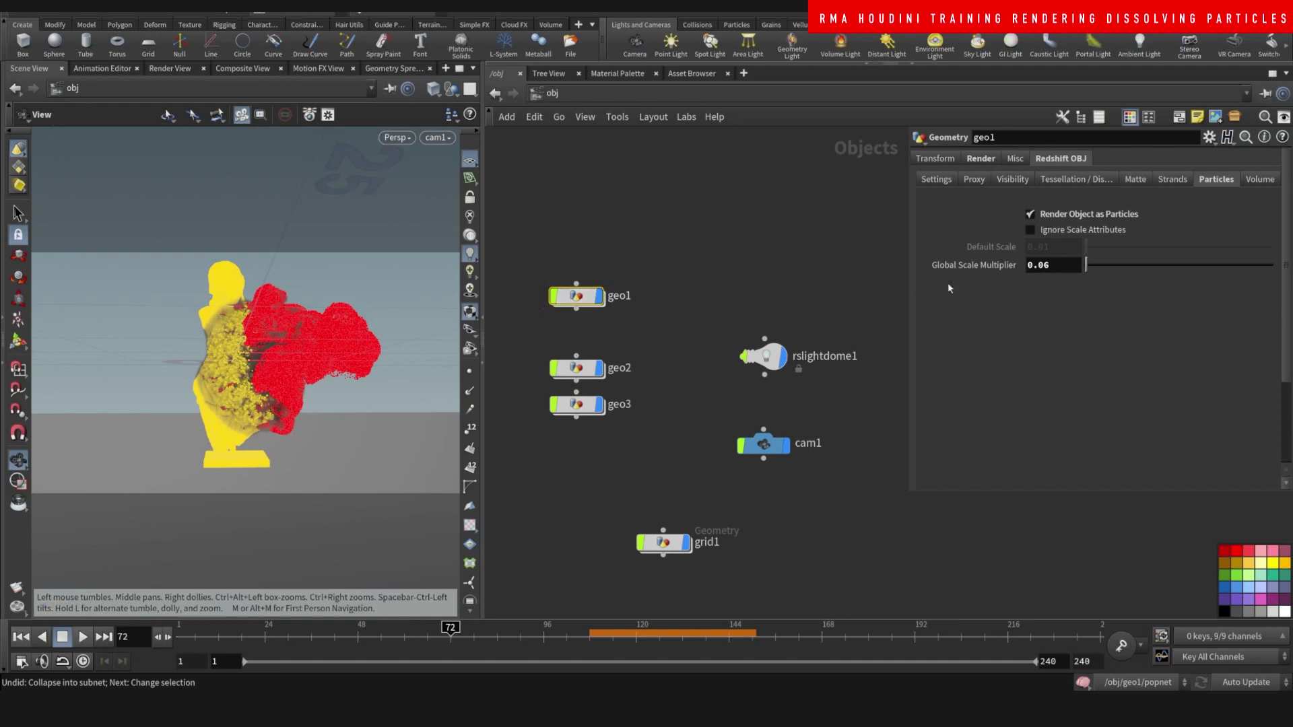
left_click(1051, 271)
key("ctrl+c")
Enable Render Object as Particles in geo2's Redshift settings and set its Global Scale Multiplier to 0.06
left_click_drag(595, 369, 595, 357)
left_click(1057, 158)
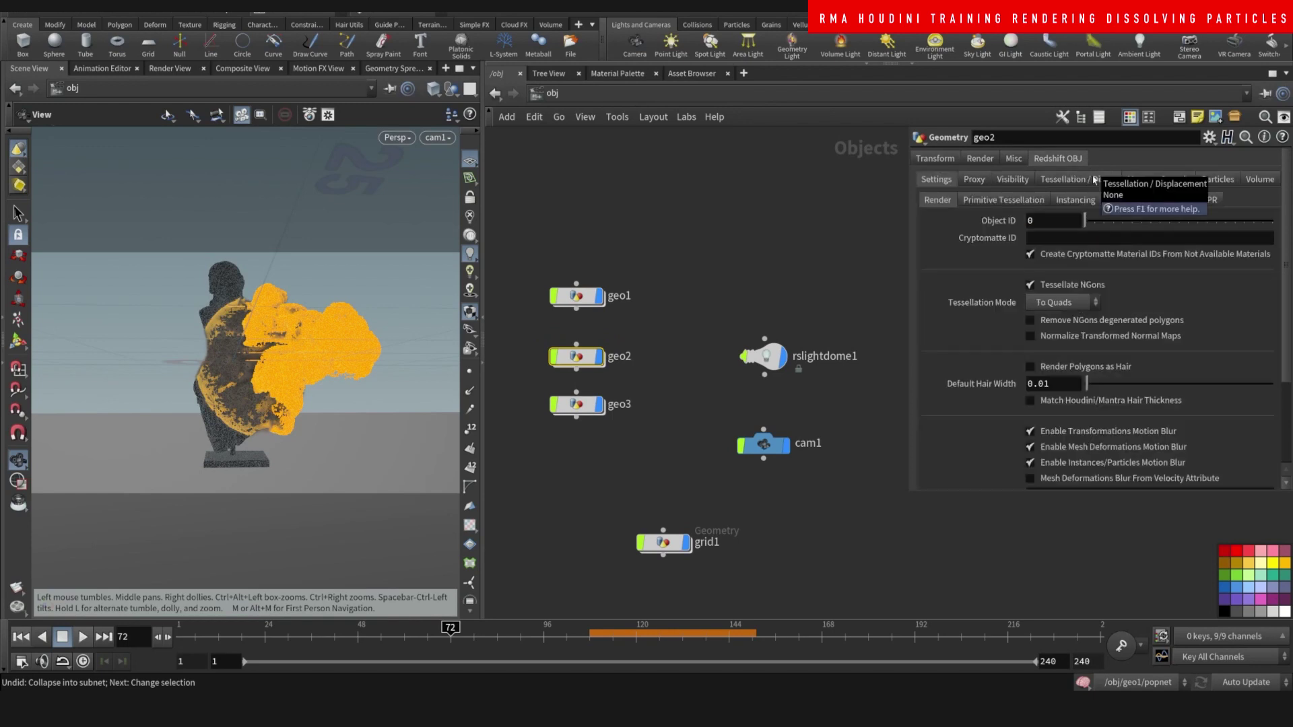
left_click(1216, 180)
left_click(1084, 214)
left_click_drag(1041, 269, 870, 295)
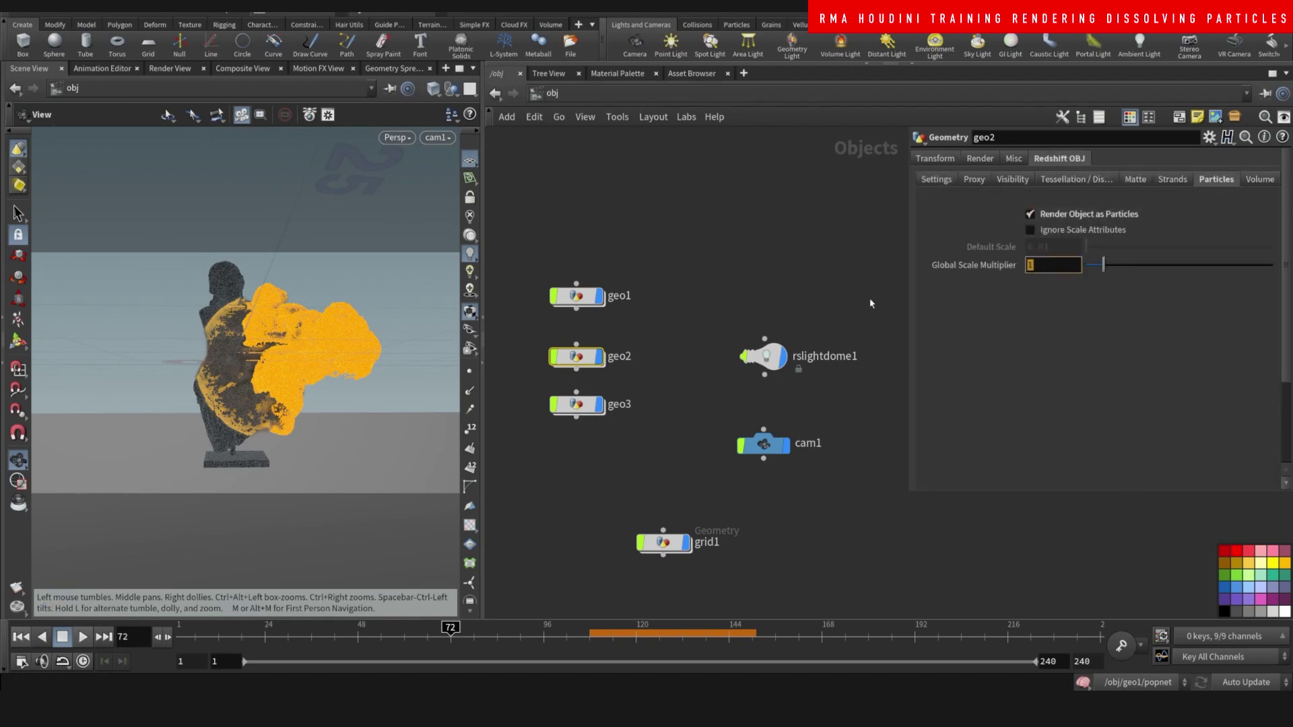
key("ctrl+v")
key("Return")
left_click(736, 275)
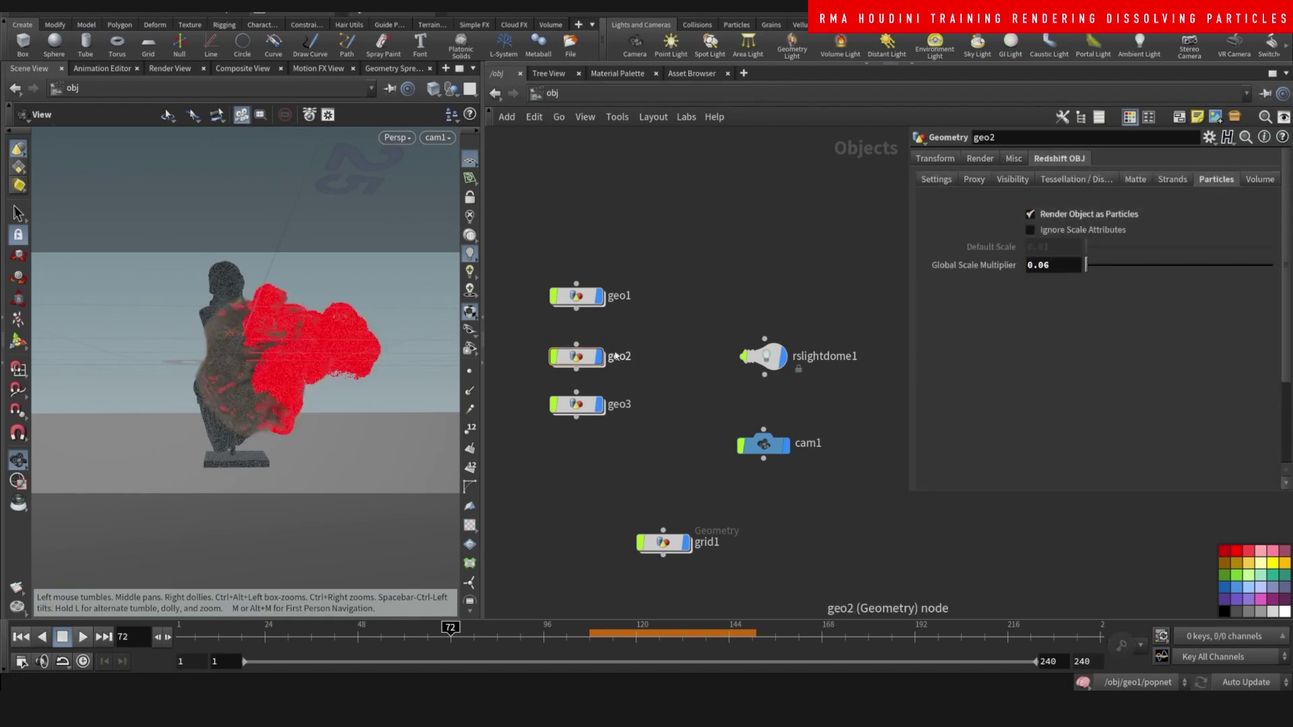
Inside geo1, copy the attribwrangle7 node above OUT_RENDER and return to the object level
double_click(577, 296)
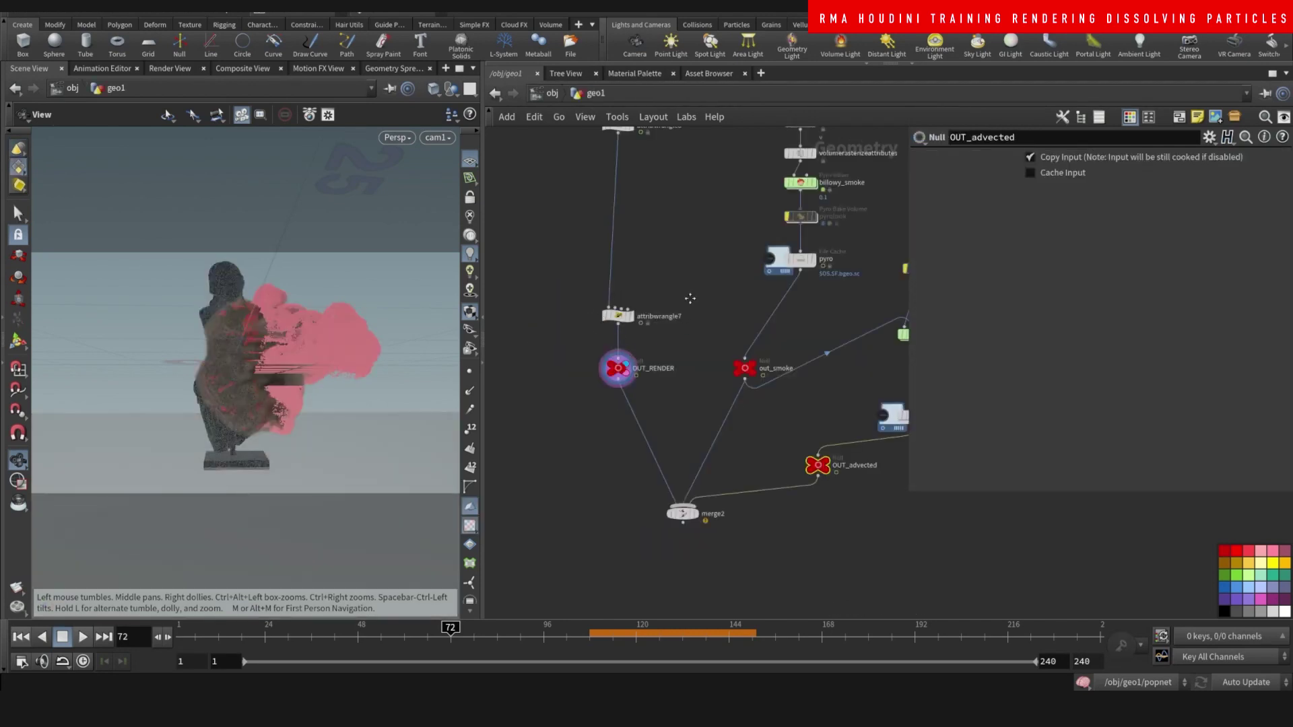
middle_click_drag(690, 298, 699, 374)
left_click(628, 391)
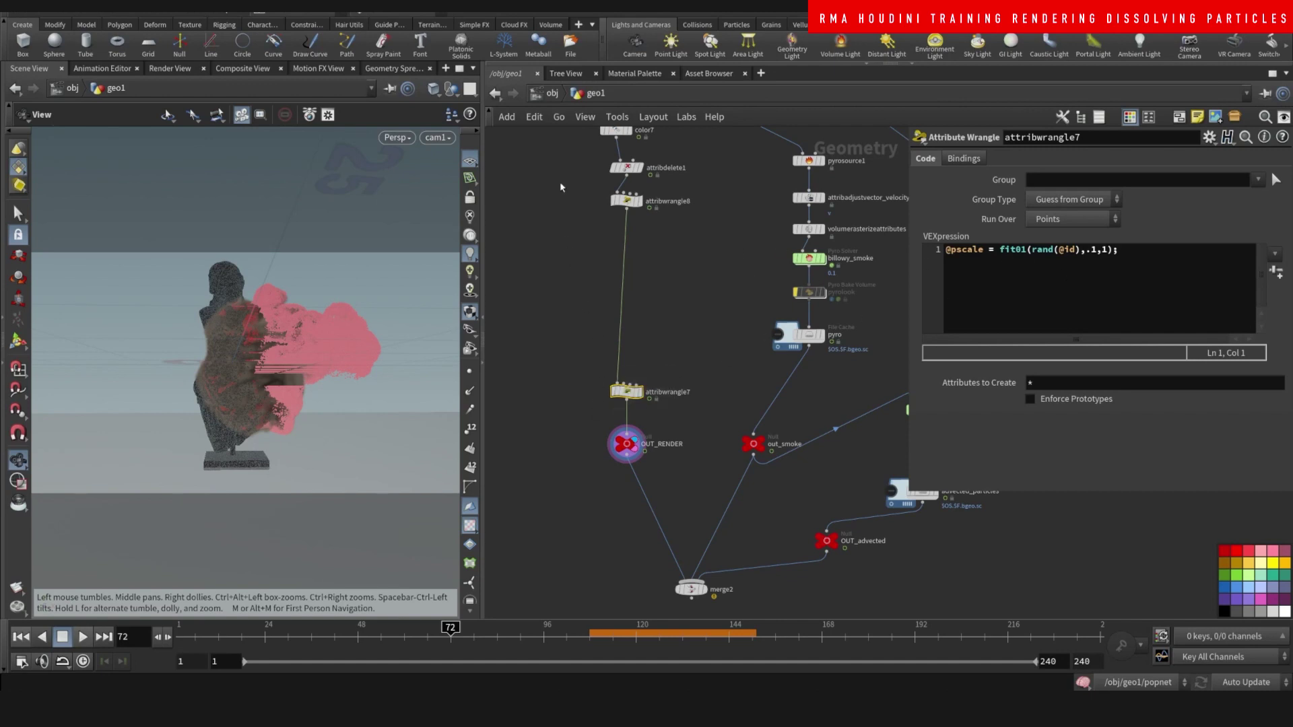
key("ctrl+c")
left_click(552, 93)
Paste attribwrangle7 into geo2, wire it below the Object Merge with its display flag on, and return to the object level
left_click(588, 347)
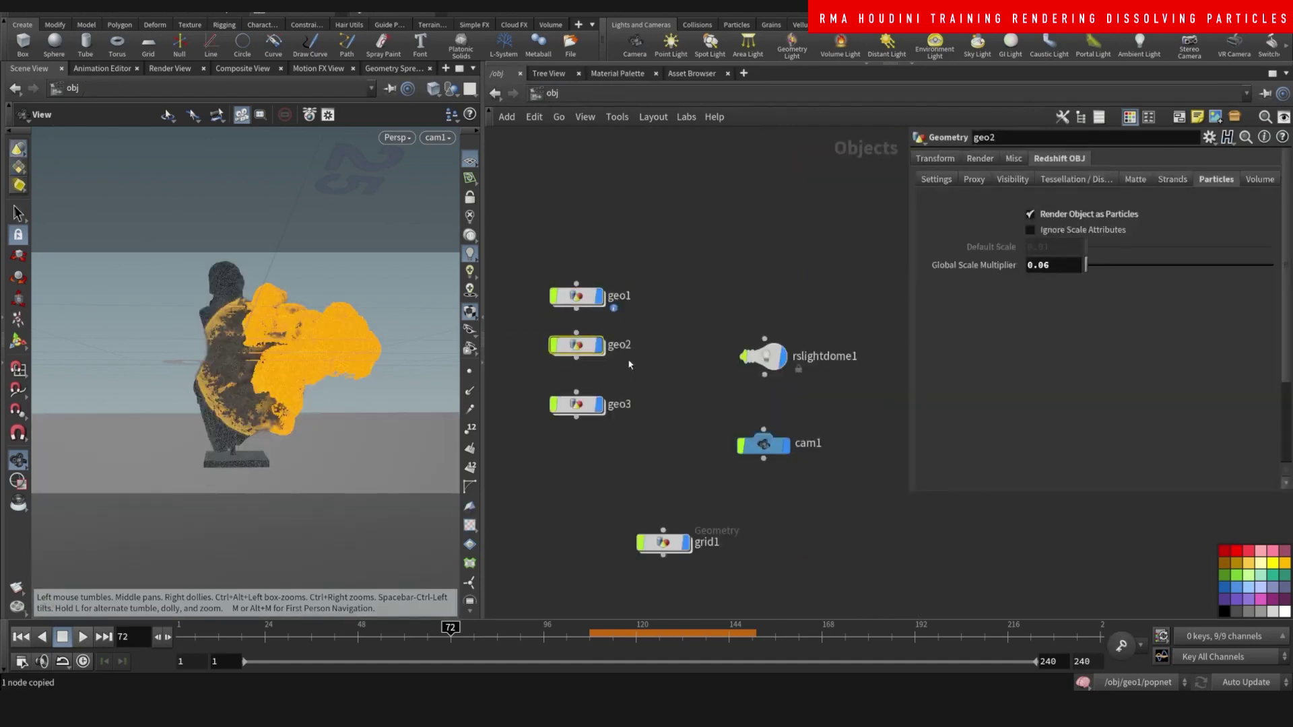
double_click(576, 345)
key("ctrl+v")
left_click(683, 286)
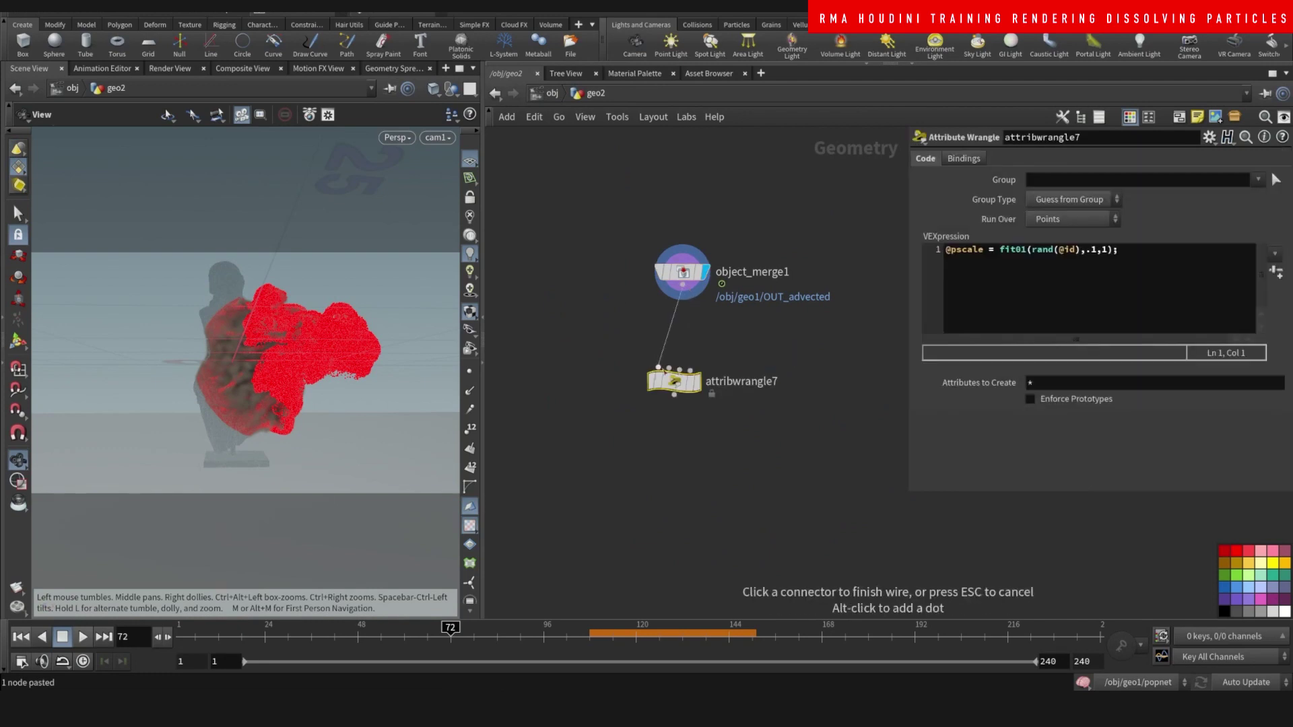
left_click(659, 367)
left_click(697, 382)
left_click_drag(675, 372, 683, 353)
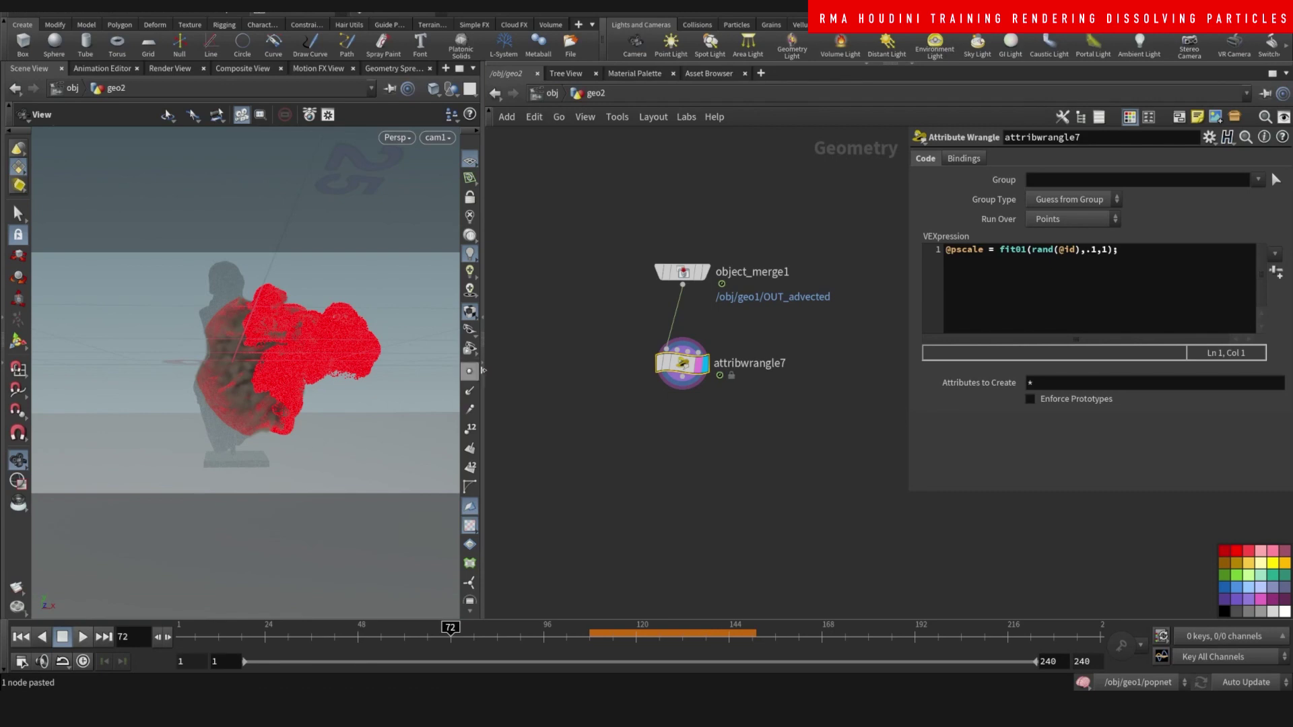
left_click(548, 93)
Go inside geo3 and add a Material node connected below the Object Merge, with its display flag on
left_click_drag(586, 314, 581, 309)
middle_click_drag(596, 368, 591, 357)
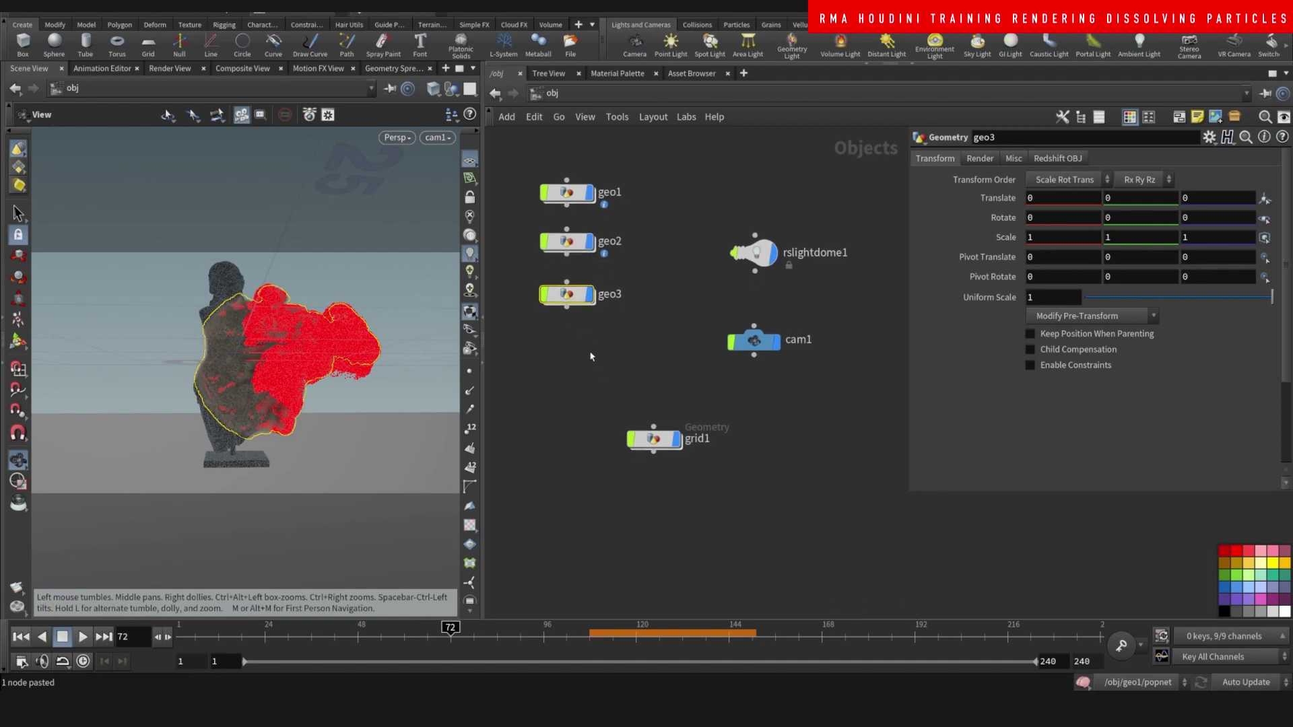
double_click(569, 295)
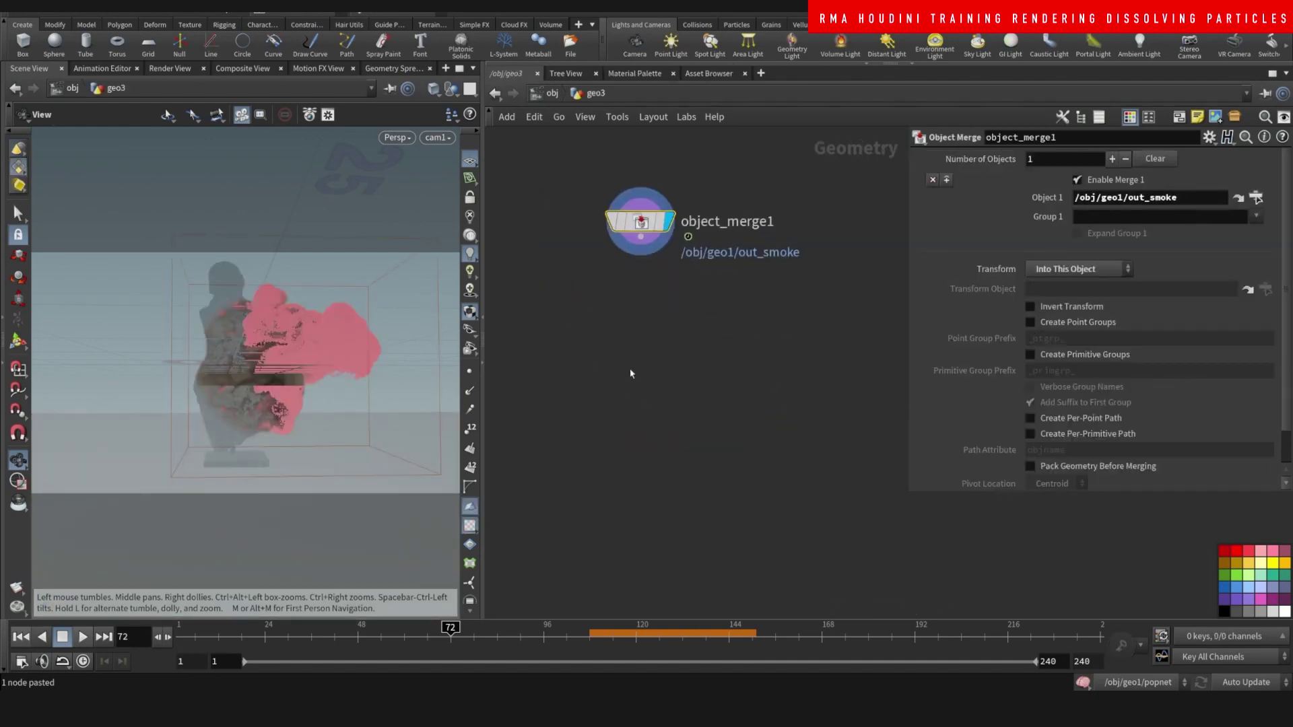
key("Tab")
type("mat")
key("Return")
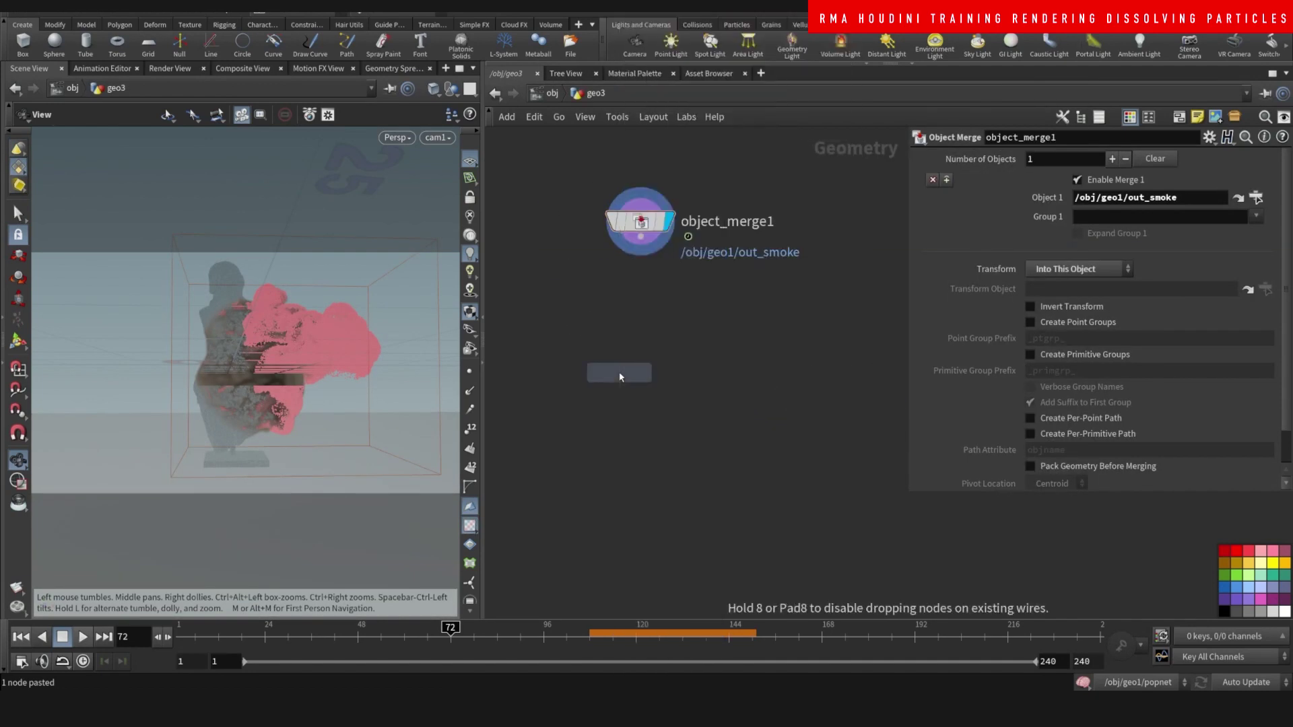
left_click(644, 271)
left_click(640, 282)
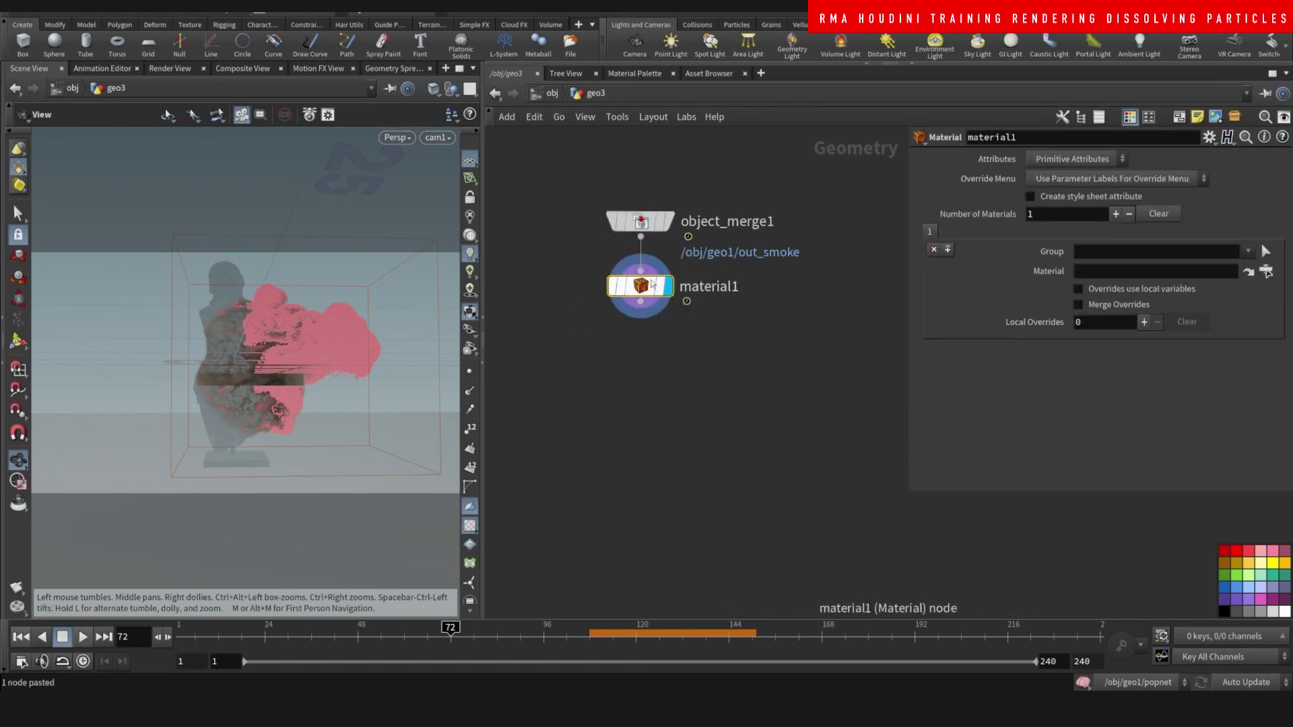
Return to the object level and copy the render Material path from geo1
key("u")
left_click(581, 193)
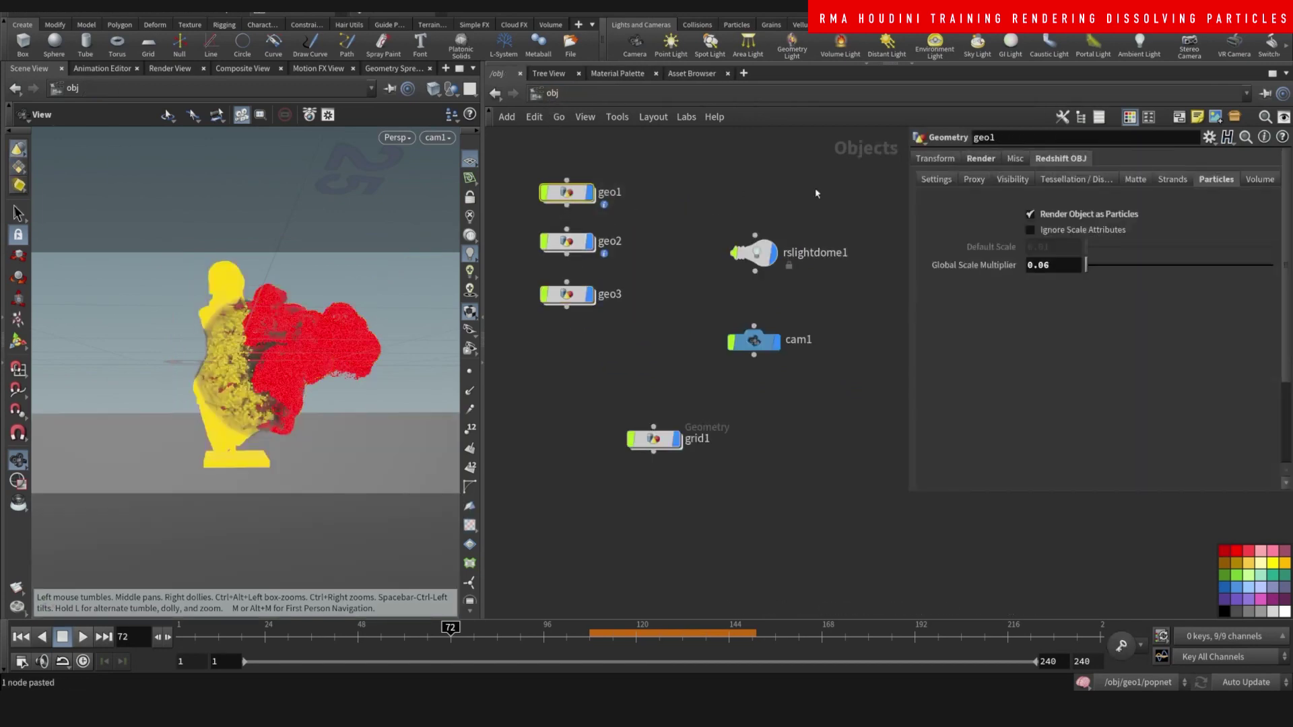
left_click(981, 160)
double_click(1111, 181)
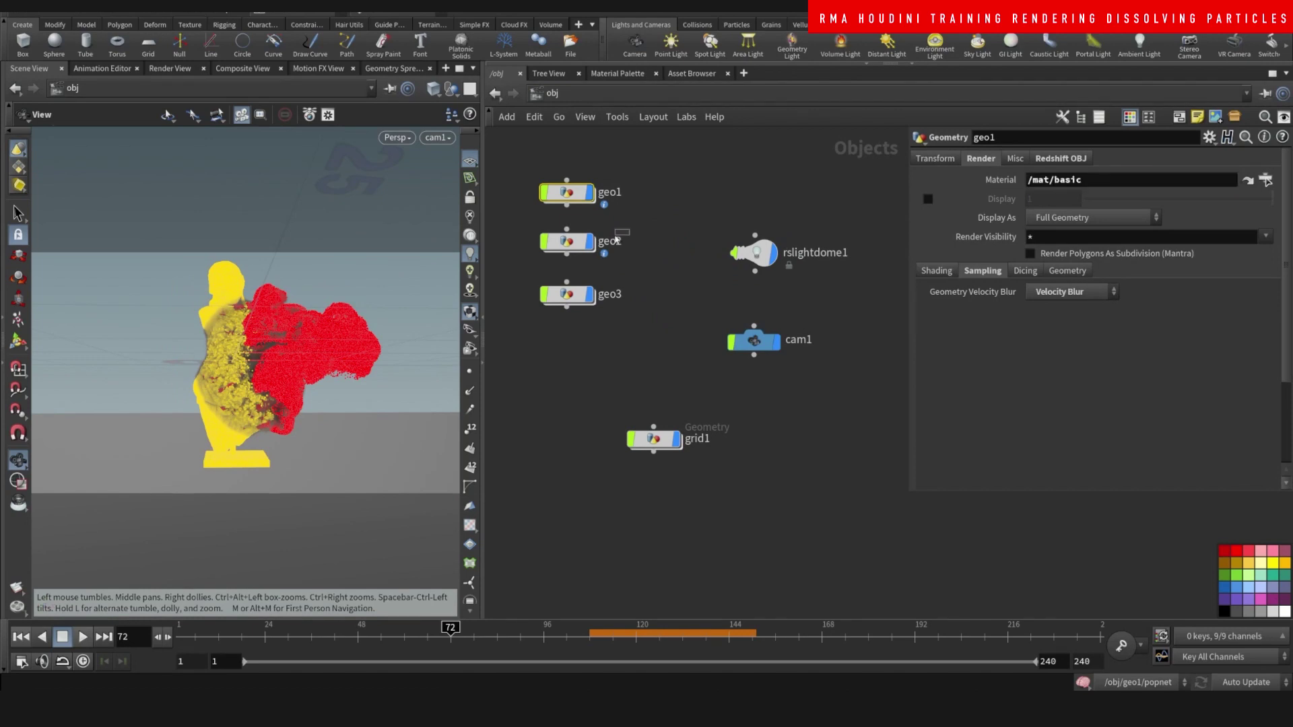
Set geo2's render Material to /mat/basic
left_click(582, 241)
left_click(980, 159)
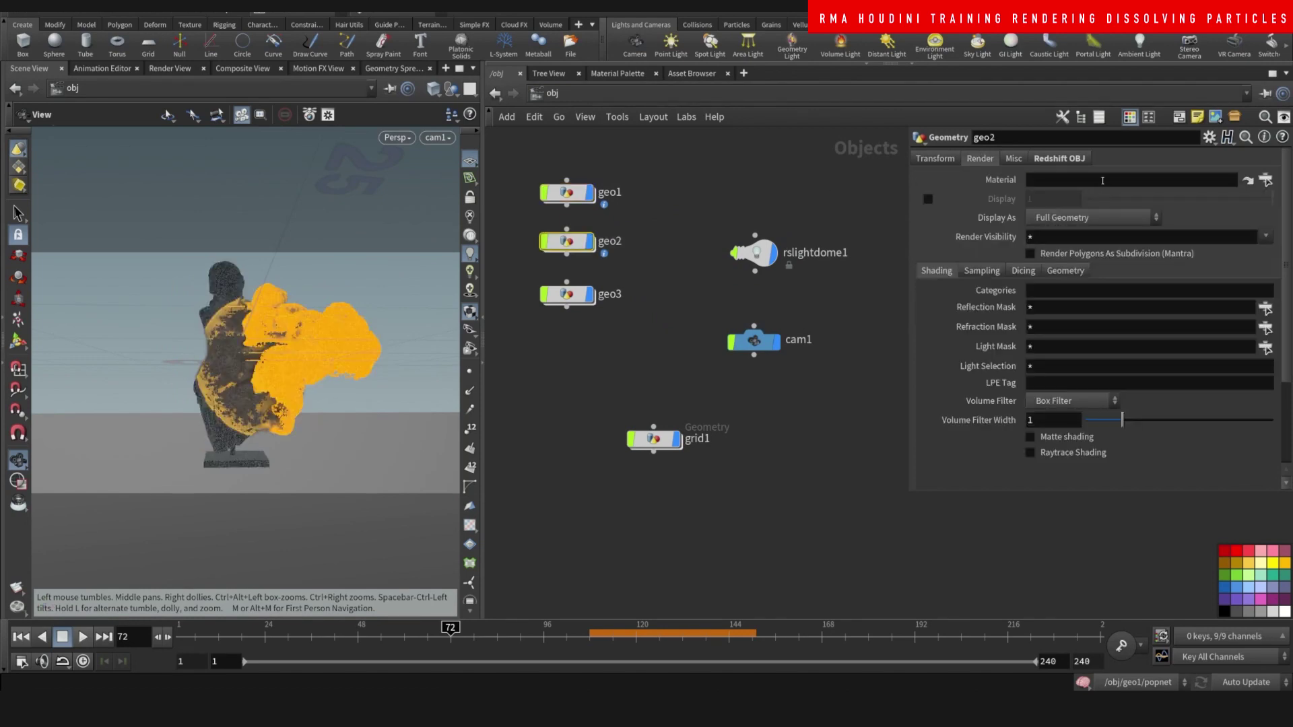
key("ctrl+v")
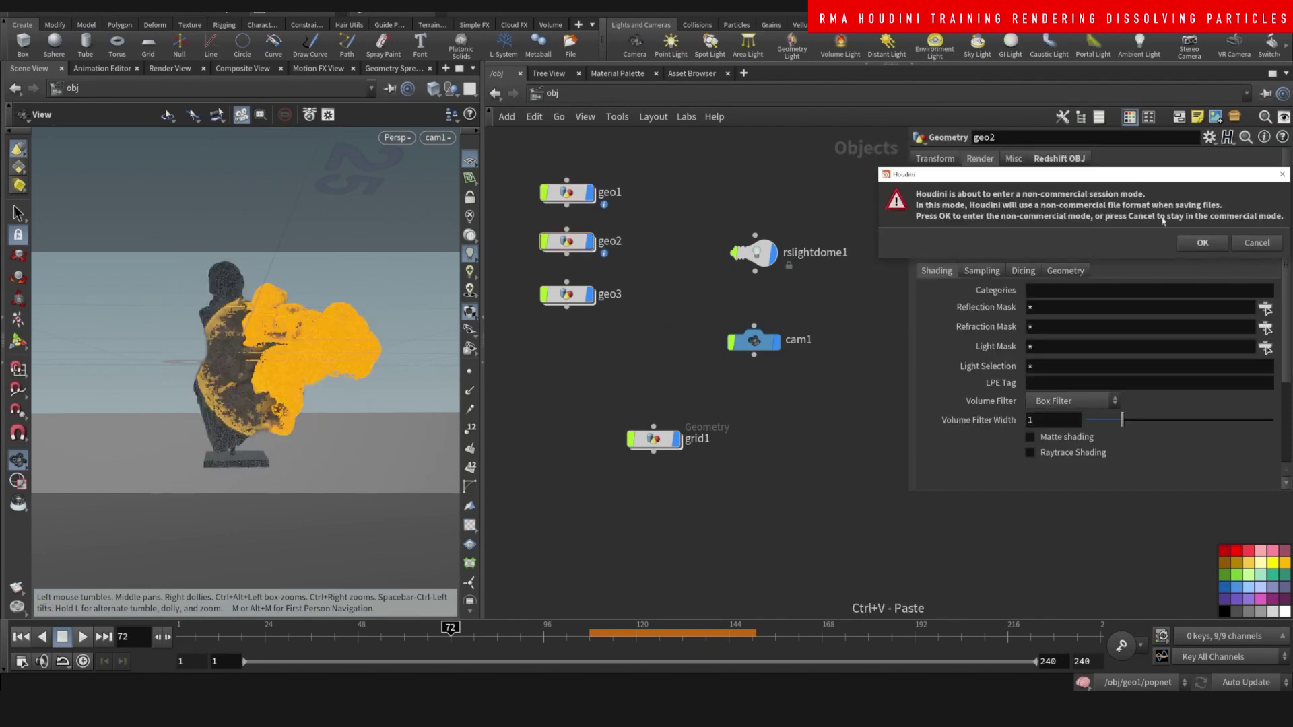
left_click(1255, 272)
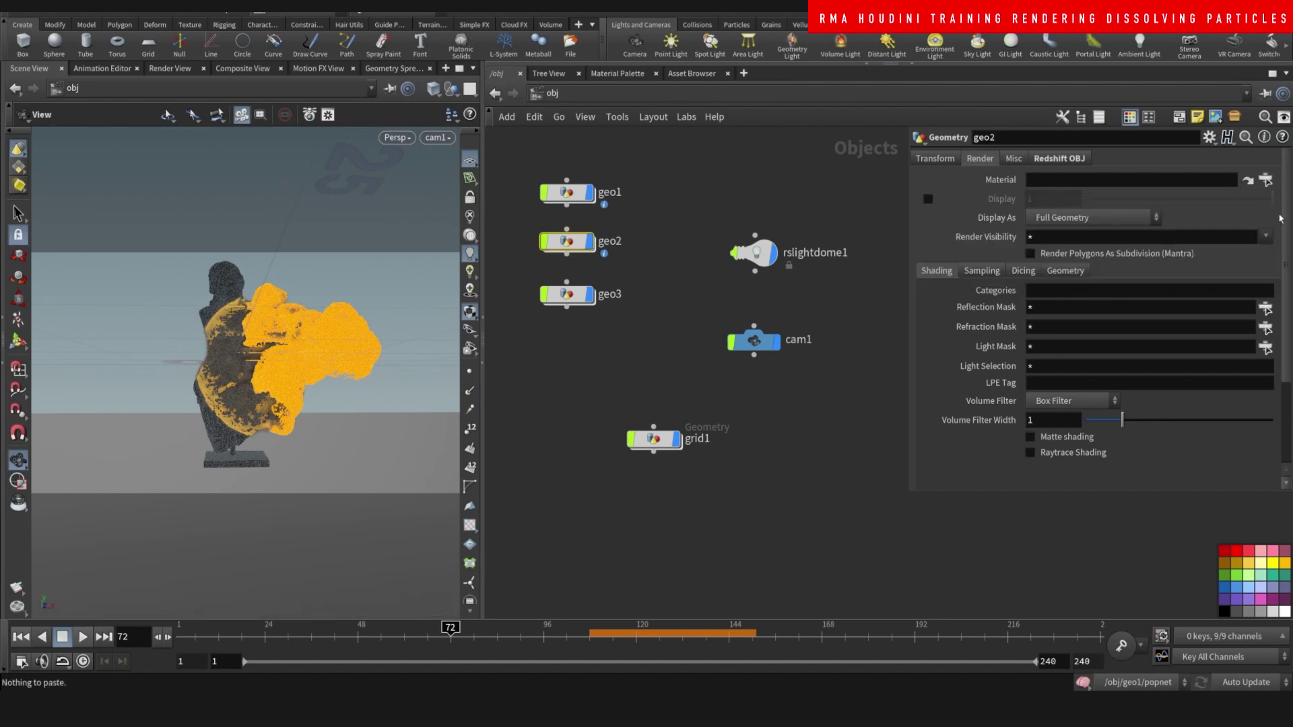
left_click(1143, 181)
type("/mat/basic")
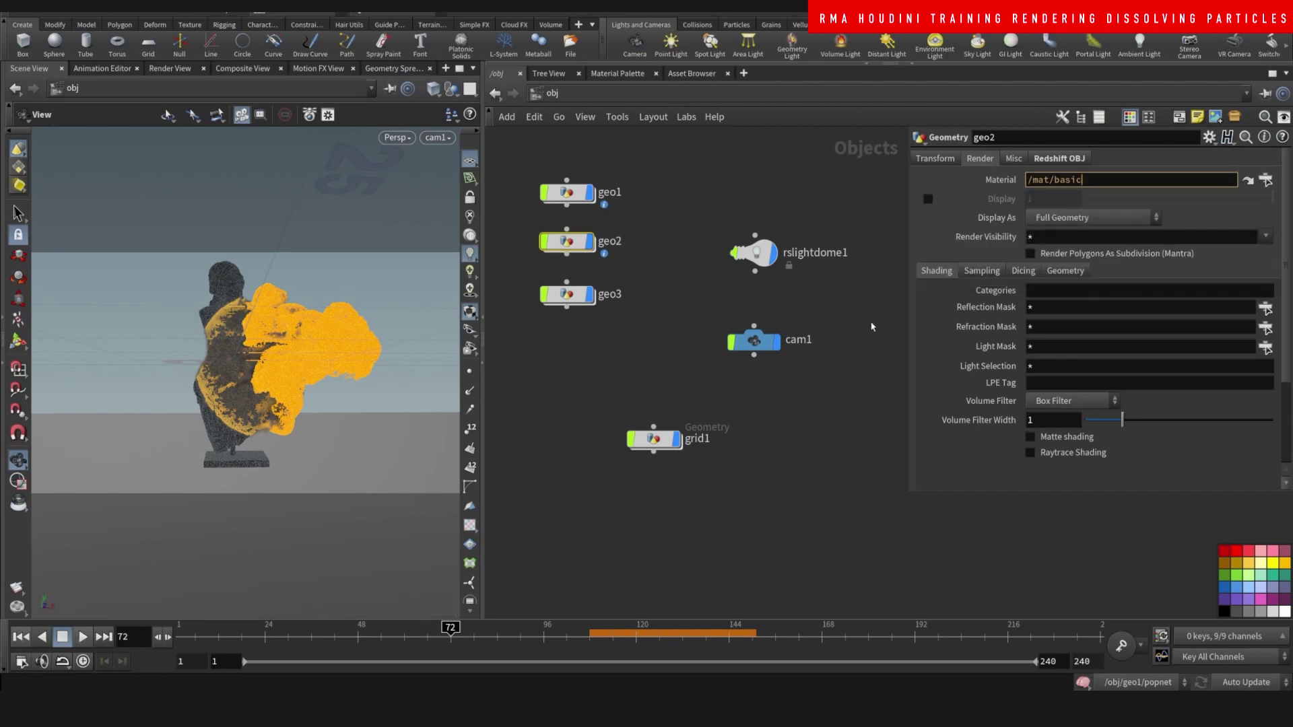
key("Return")
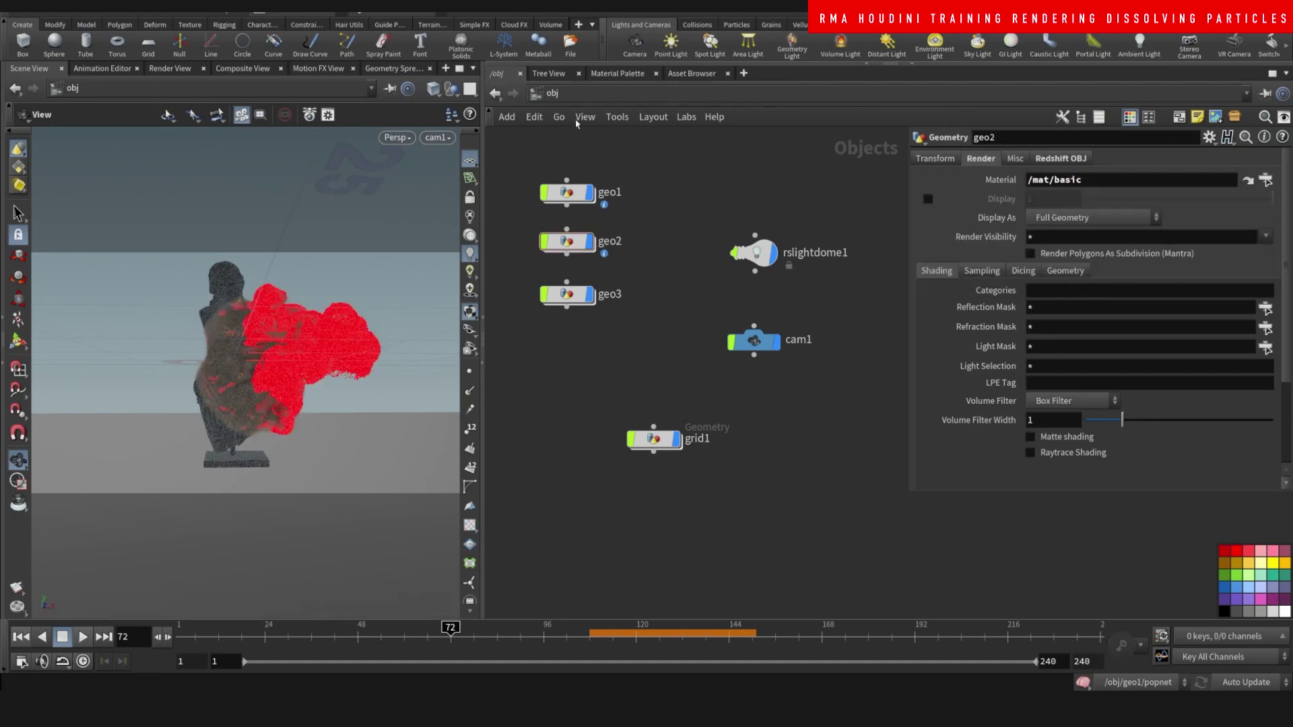
Switch to the mat network and add an RS Material node and a Redshift Material node
left_click(553, 93)
left_click(592, 145)
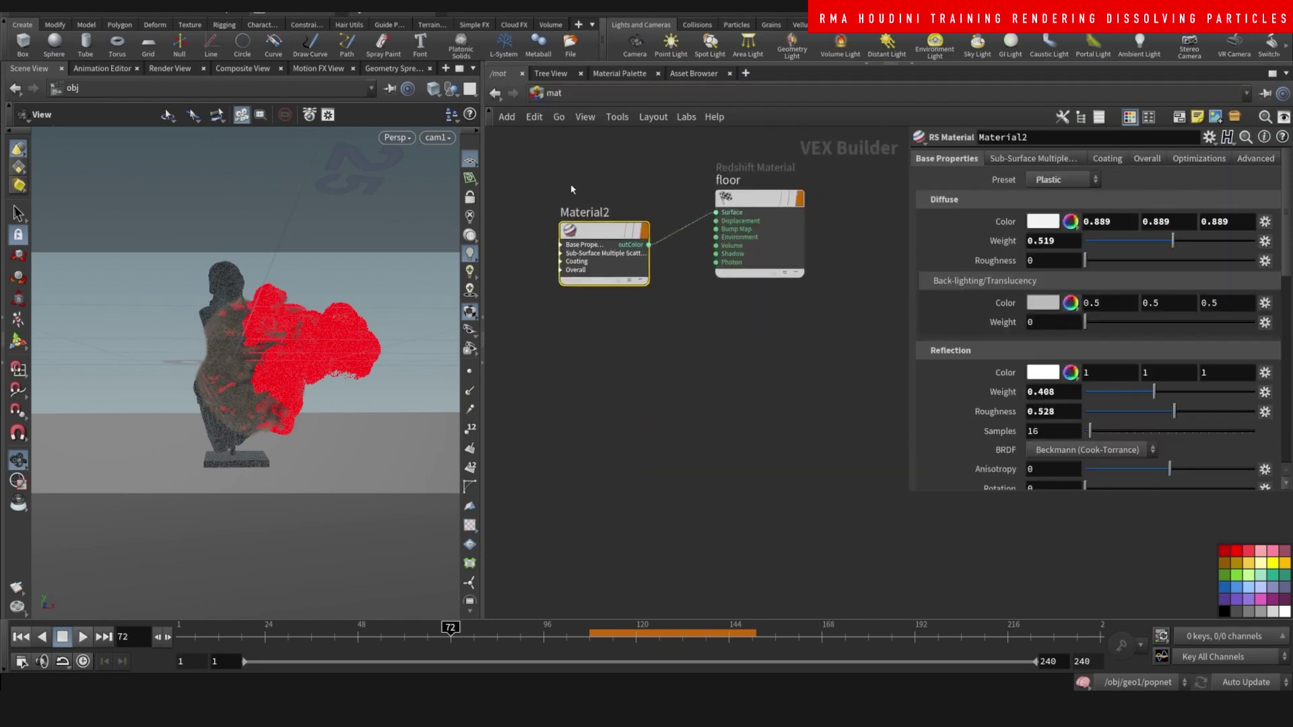
left_click(657, 459)
key("Tab")
type("rsma")
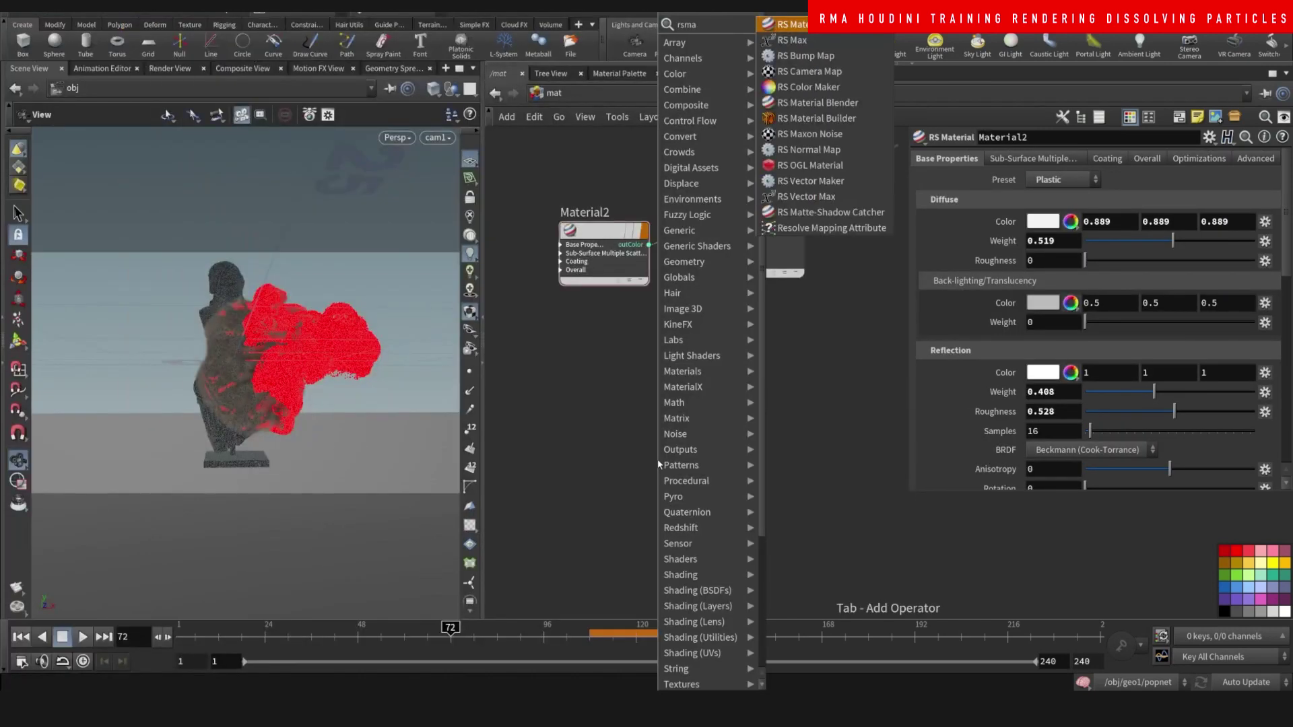
key("Return")
left_click(659, 465)
key("Tab")
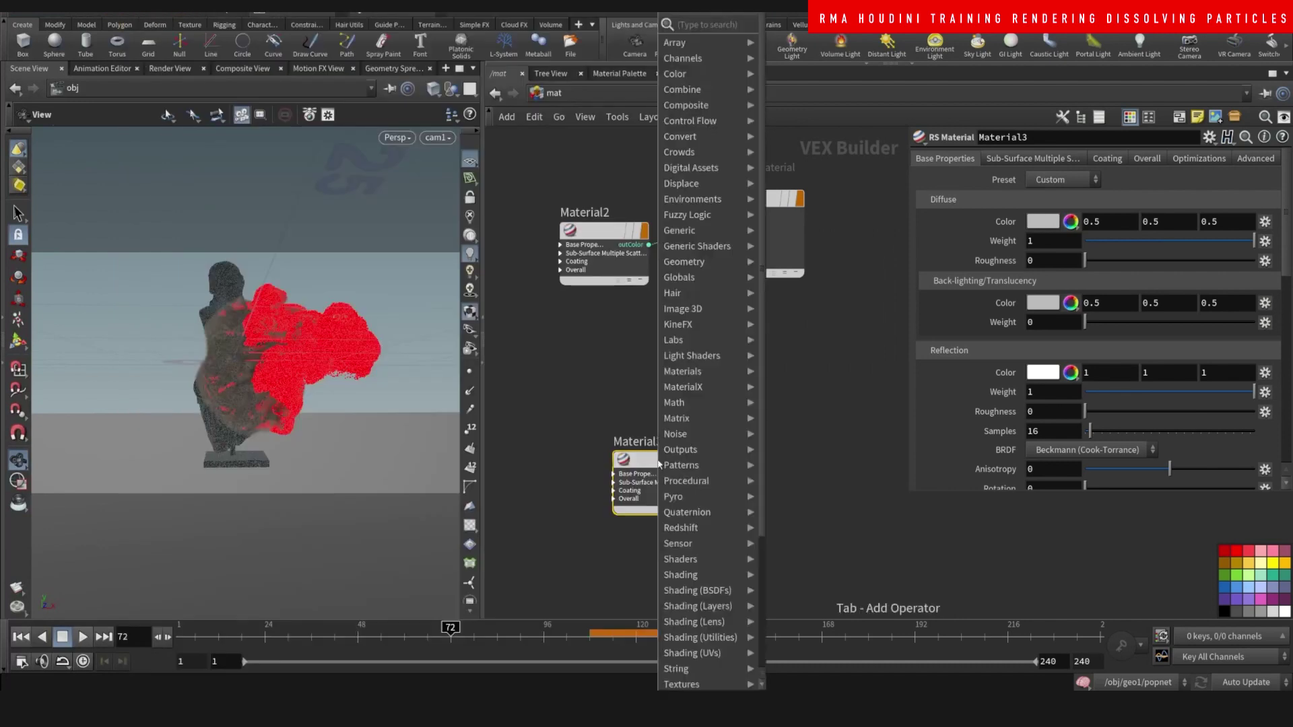
type("redma")
key("Return")
Add an RS Volume node and place the new Redshift Material node to its right, below the floor material
left_click(658, 465)
key("Tab")
type("r")
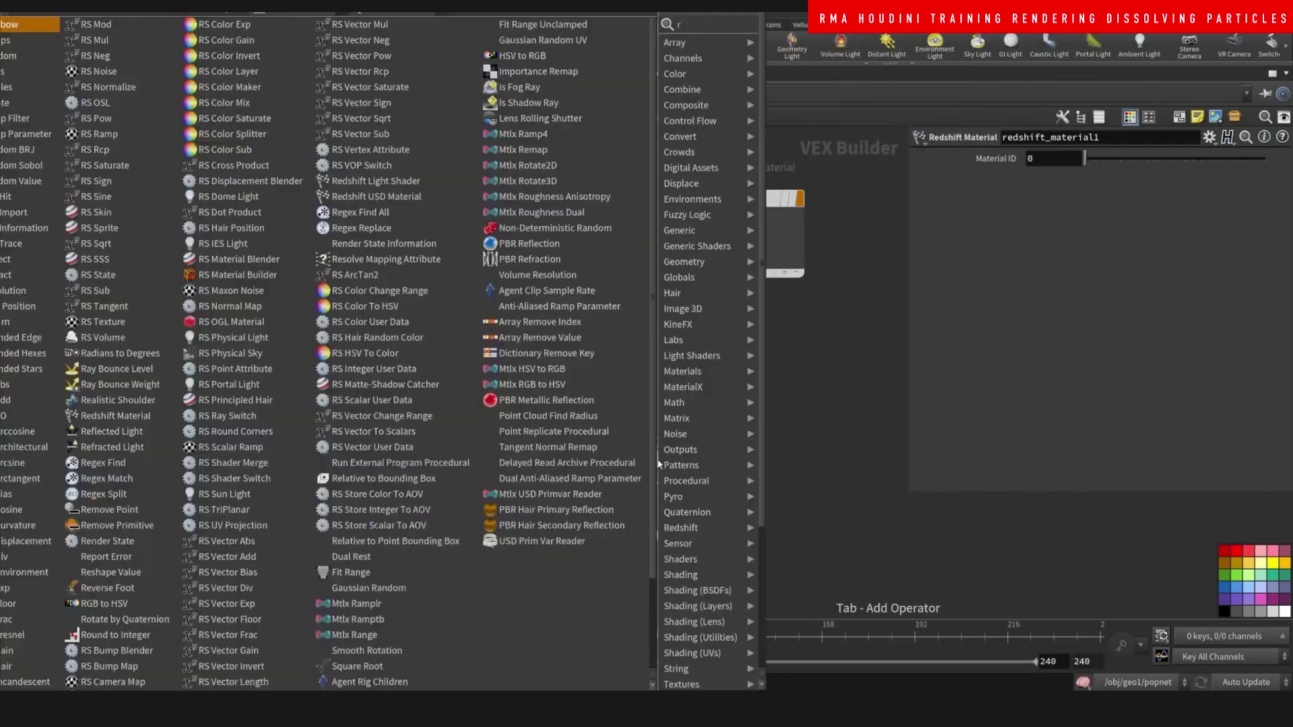
type("svol")
key("Return")
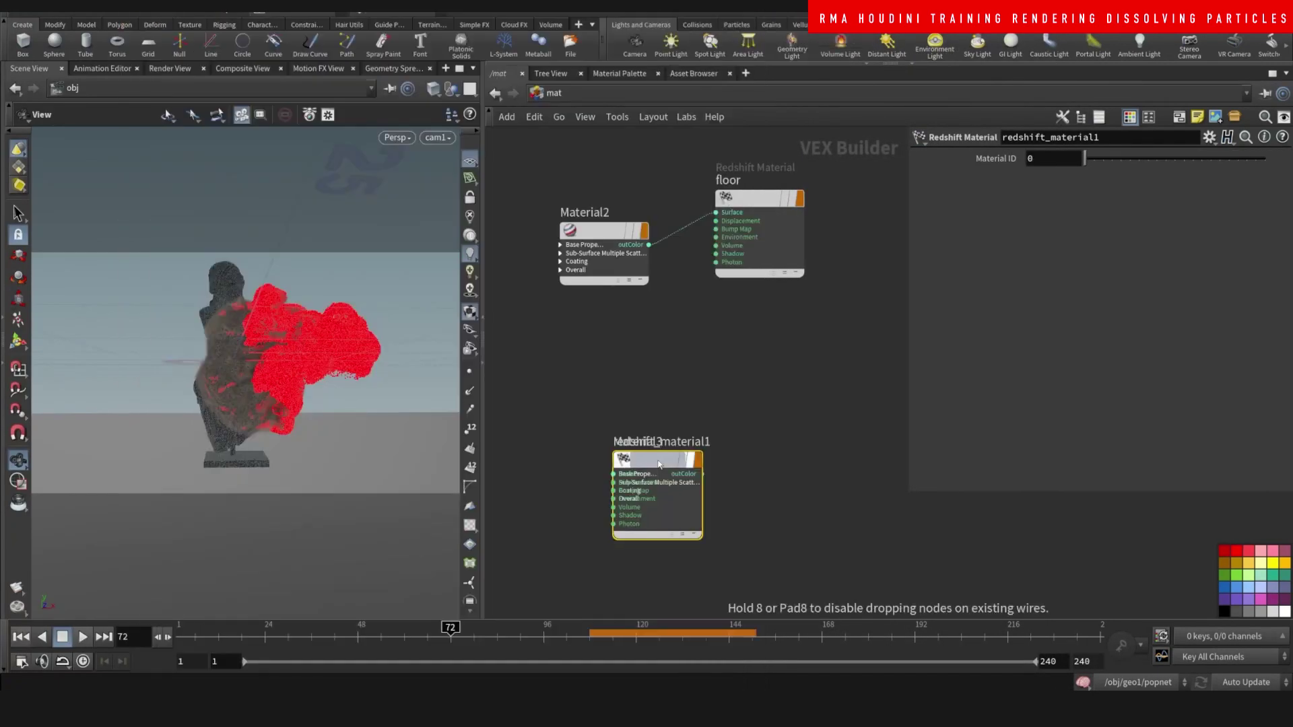
left_click(637, 393)
left_click_drag(657, 464, 789, 394)
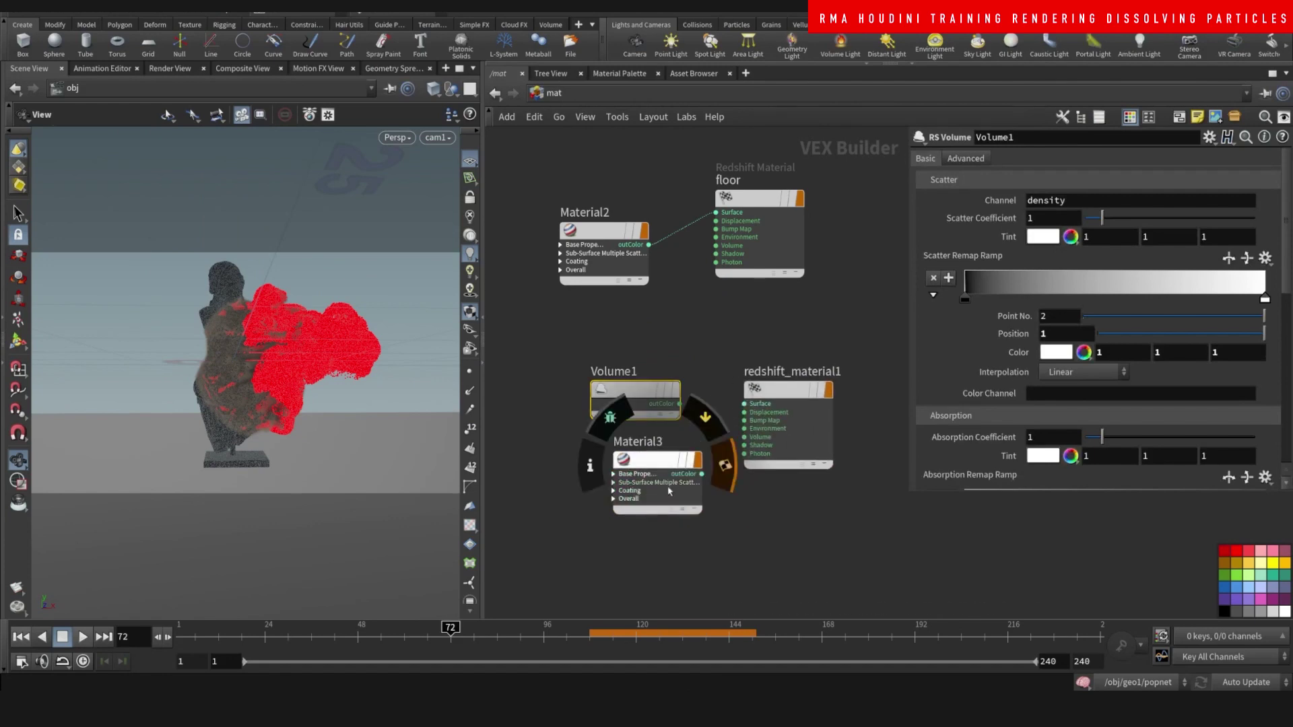
Delete the unused Material3 node and connect Volume1's outColor to the new Redshift Material's Volume input
left_click_drag(644, 569, 677, 495)
key("Delete")
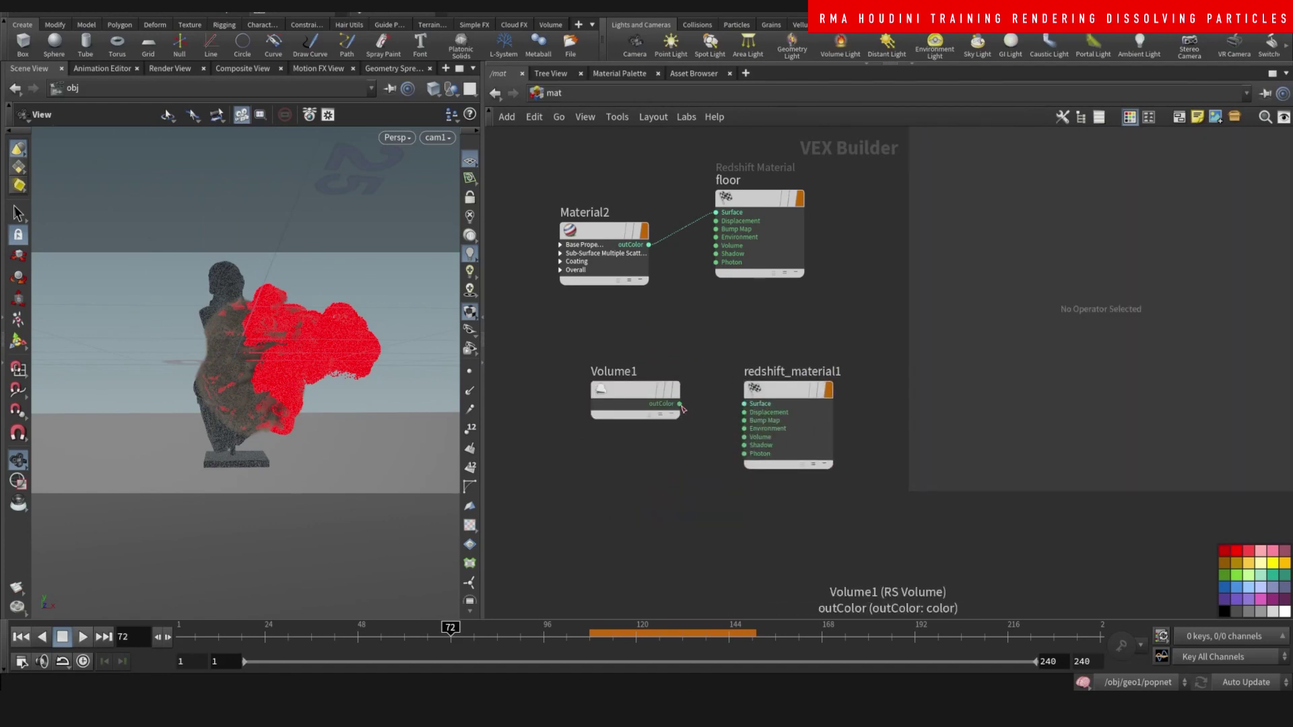
left_click(679, 404)
left_click(744, 438)
Rename redshift_material1 as smoke
double_click(791, 371)
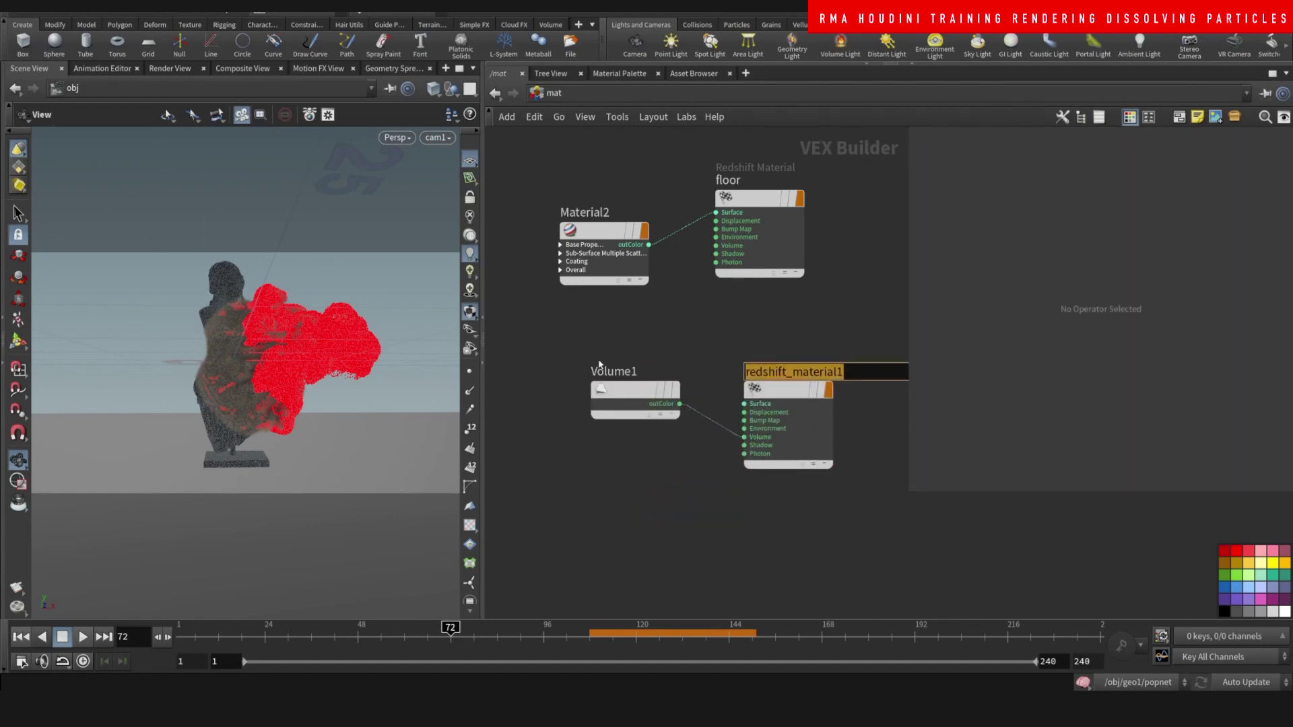
type("smoke")
key("Return")
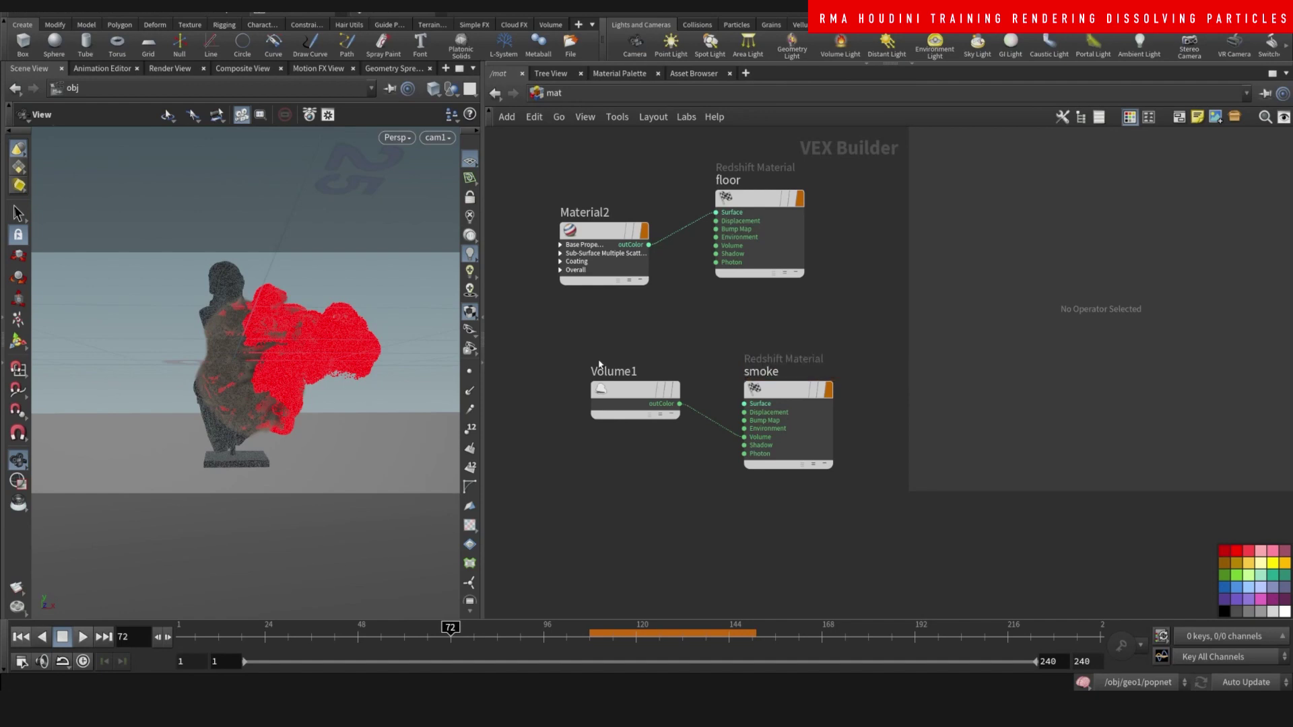
Return to the object level and set geo3's render Material to /mat/smoke
left_click(553, 93)
left_click(589, 164)
left_click_drag(647, 274, 536, 351)
left_click(980, 159)
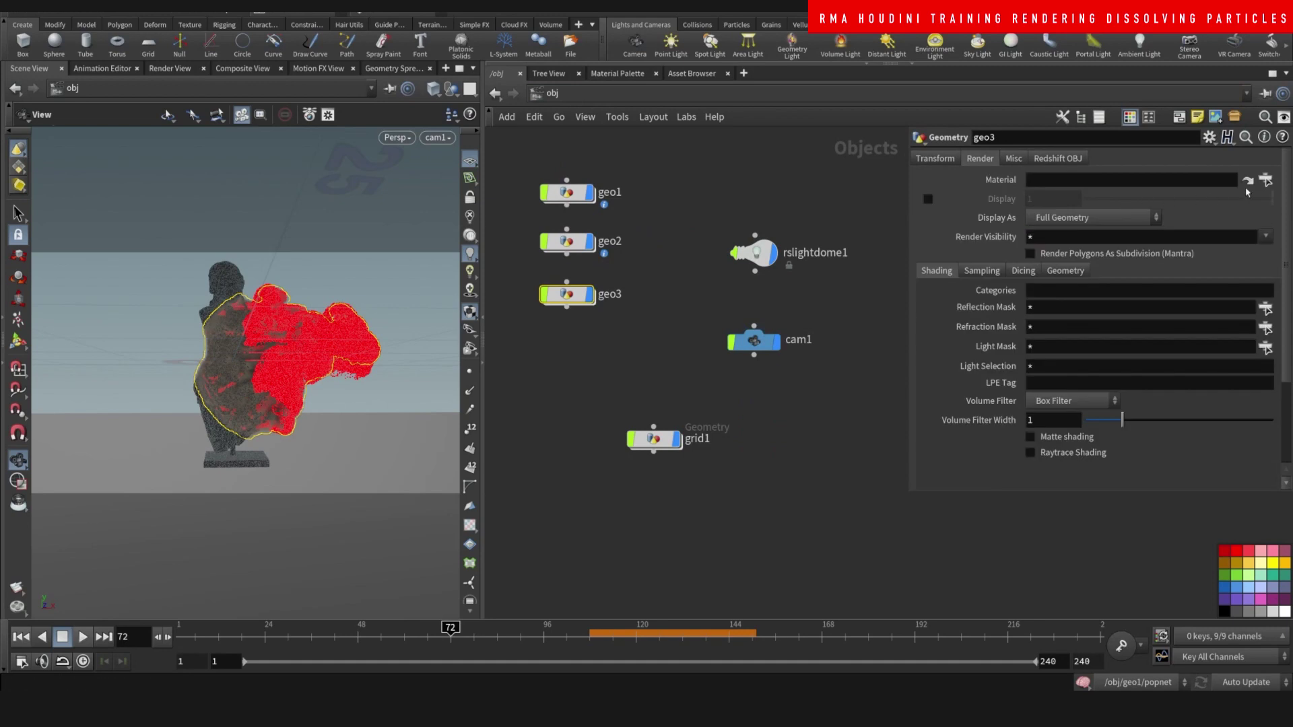
left_click(1266, 180)
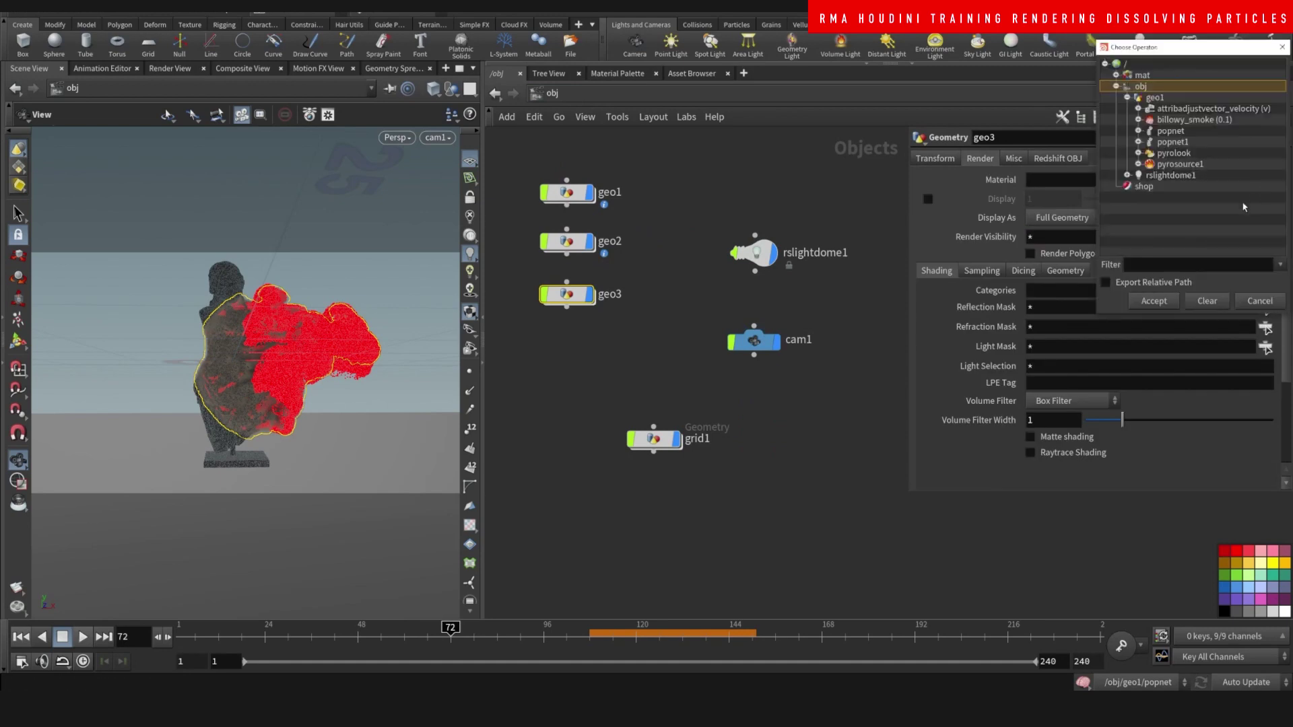
left_click(1117, 74)
double_click(1163, 140)
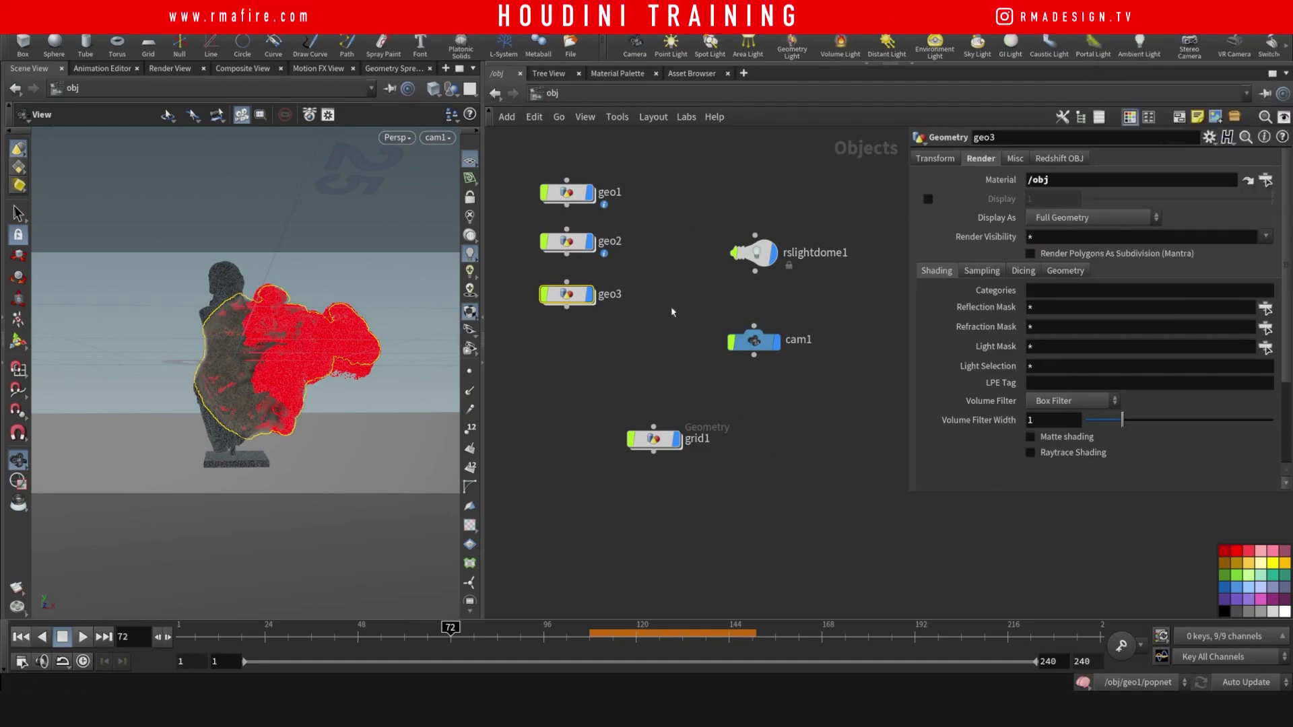
left_click(1266, 180)
double_click(1153, 141)
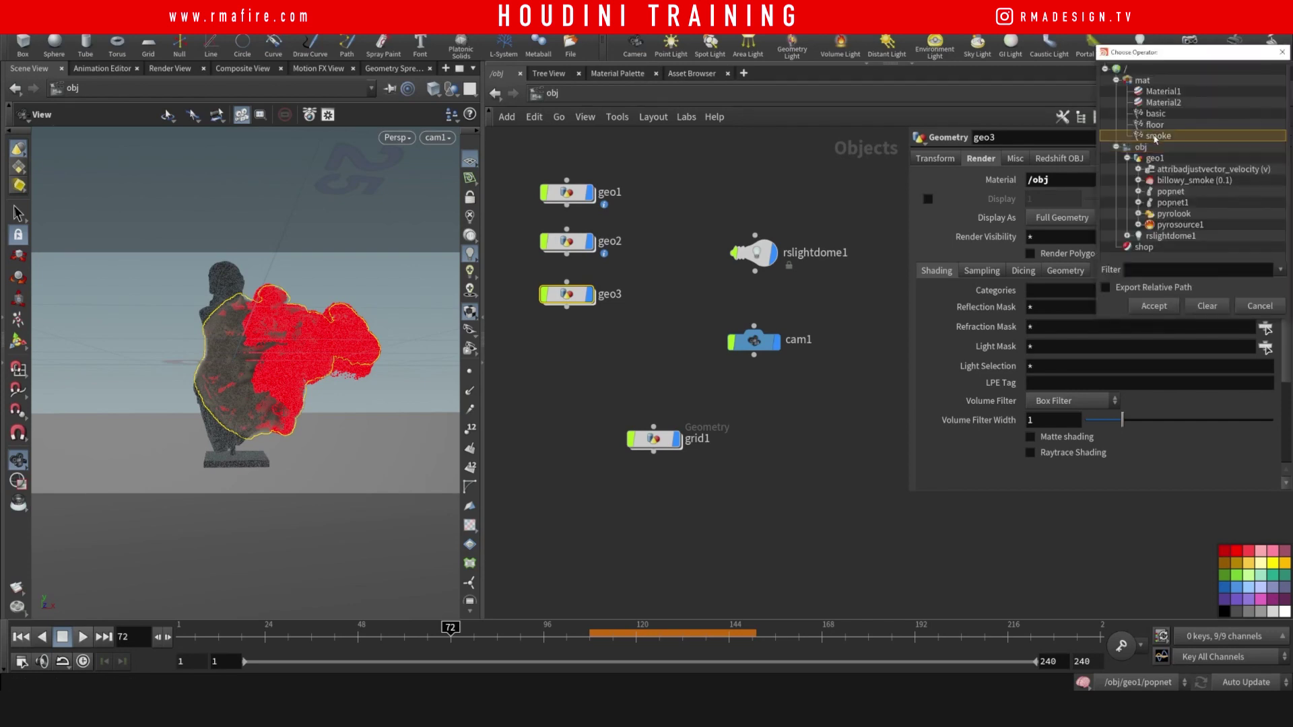
Inside geo3, assign the smoke material to the material1 node and return to the object level
left_click_drag(629, 283, 539, 338)
double_click(572, 296)
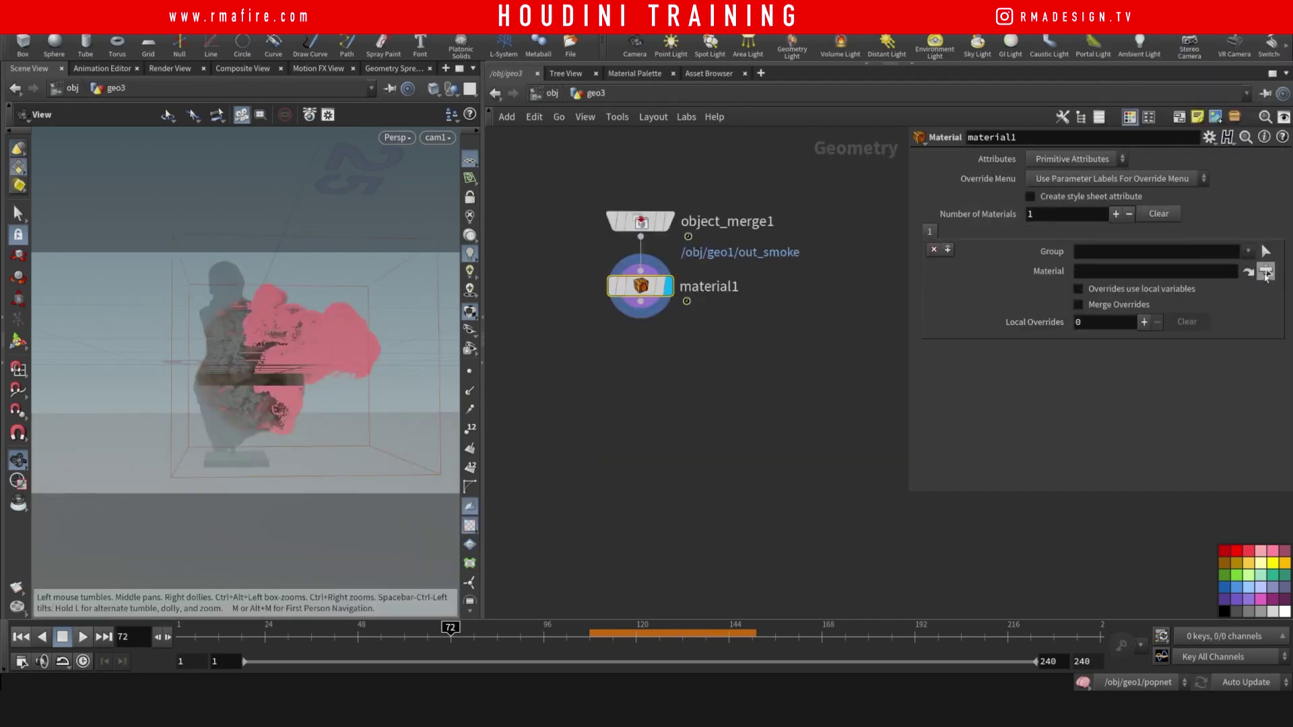
left_click(1266, 272)
left_click(1154, 228)
left_click(1154, 397)
left_click(551, 93)
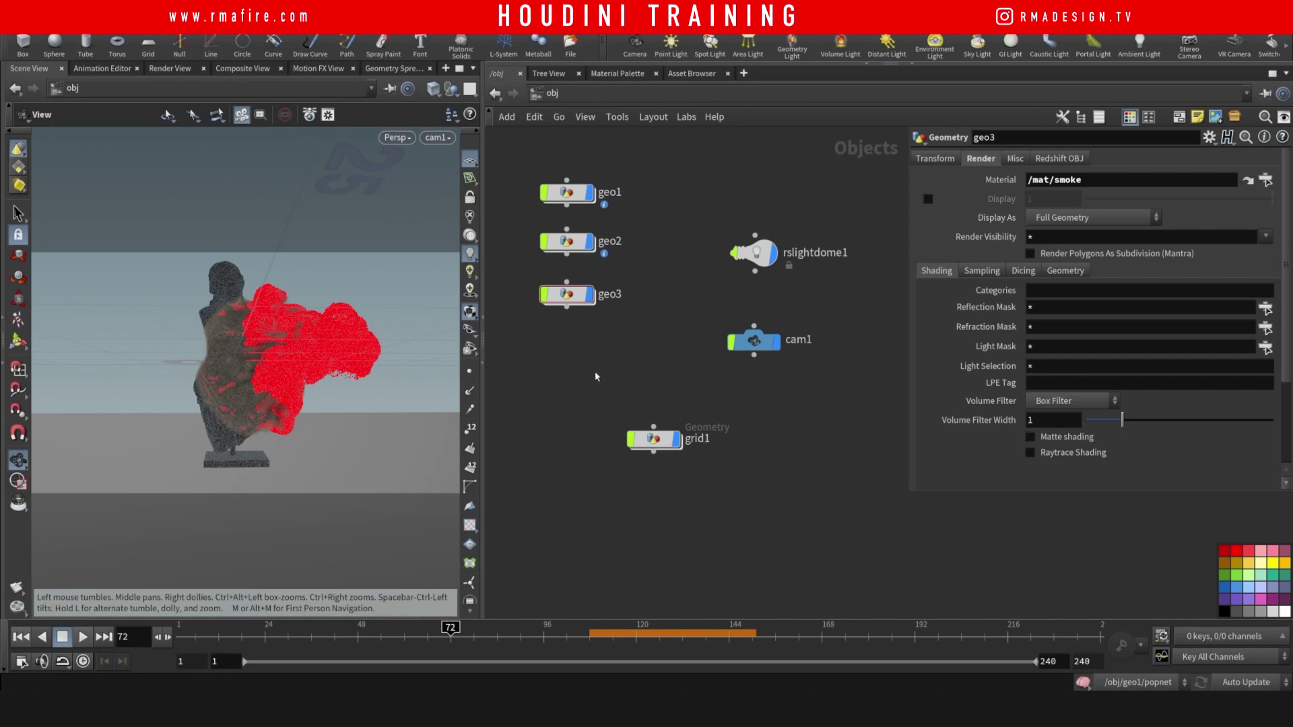
Save the scene and line up grid1 underneath geo3 in the object network
key("ctrl+s")
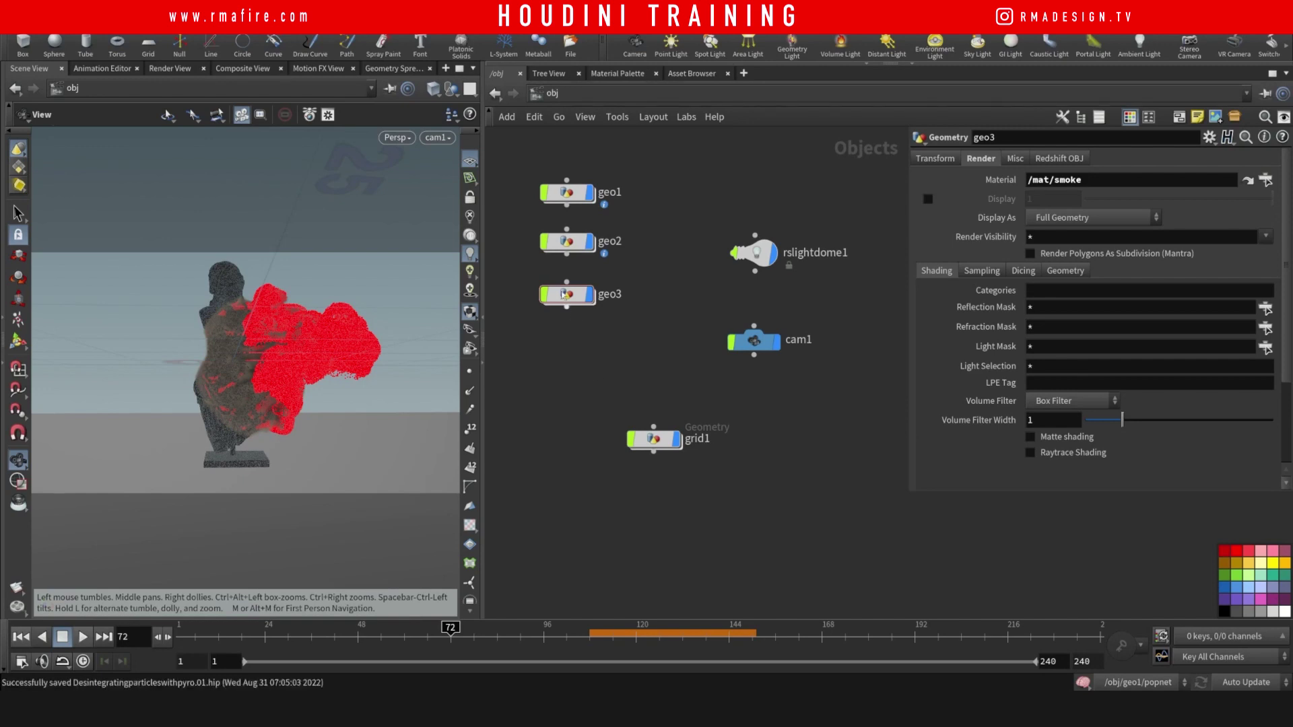
left_click_drag(656, 441, 568, 359)
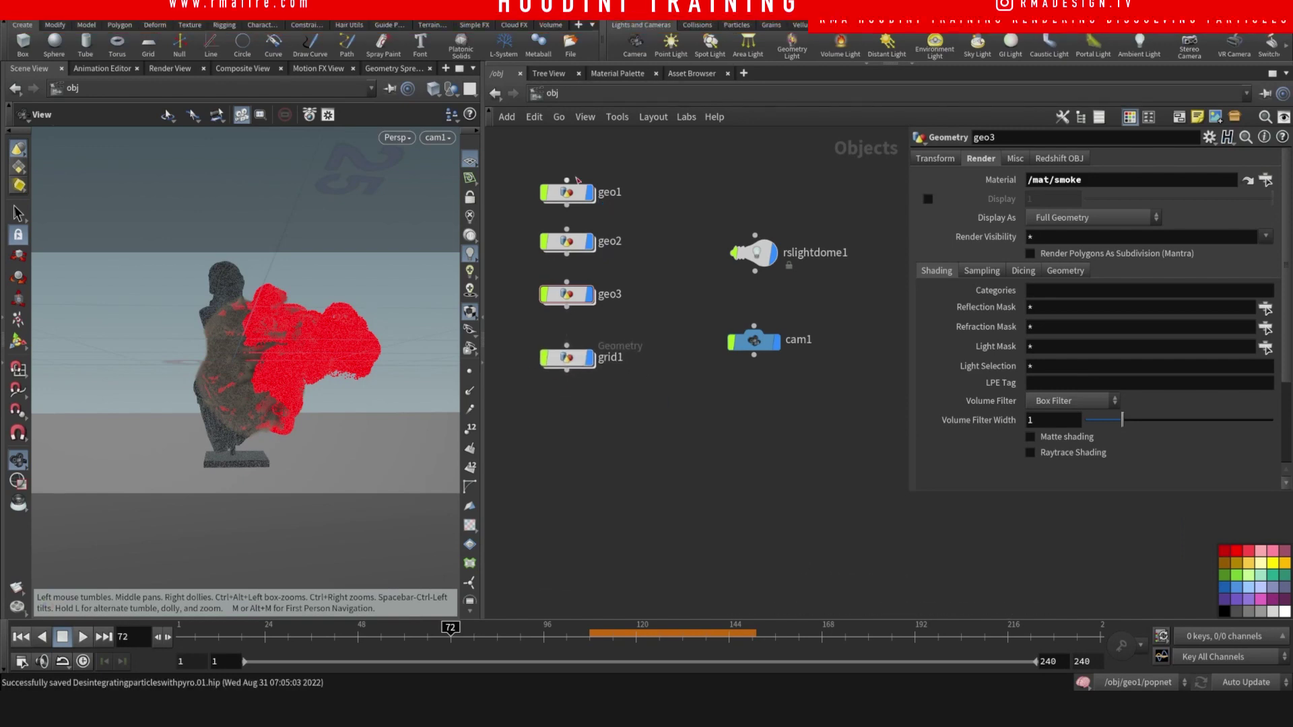
Turn off the display of geo1 and geo2 at the object level
left_click(584, 94)
left_click(733, 162)
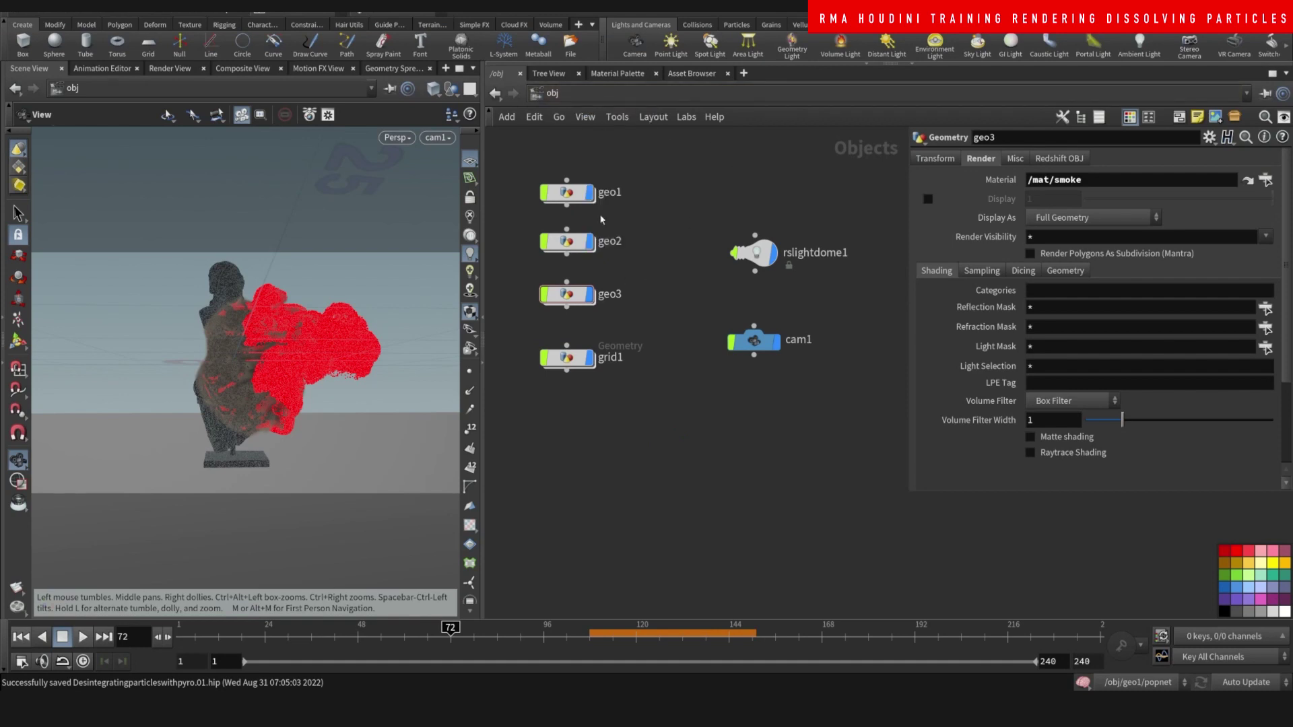
left_click(590, 193)
left_click(589, 242)
Go to the out network, select render01 and open the Redshift Render View as a smaller window over the viewport
left_click(585, 94)
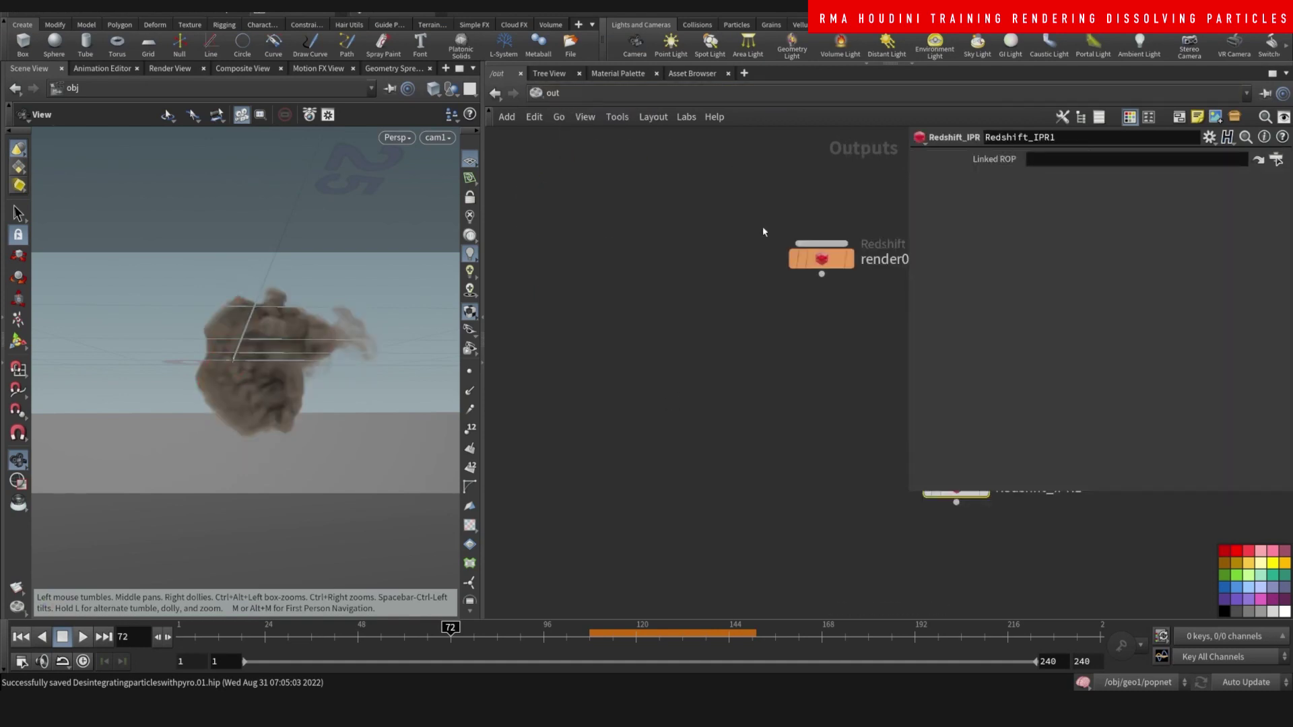
left_click(821, 259)
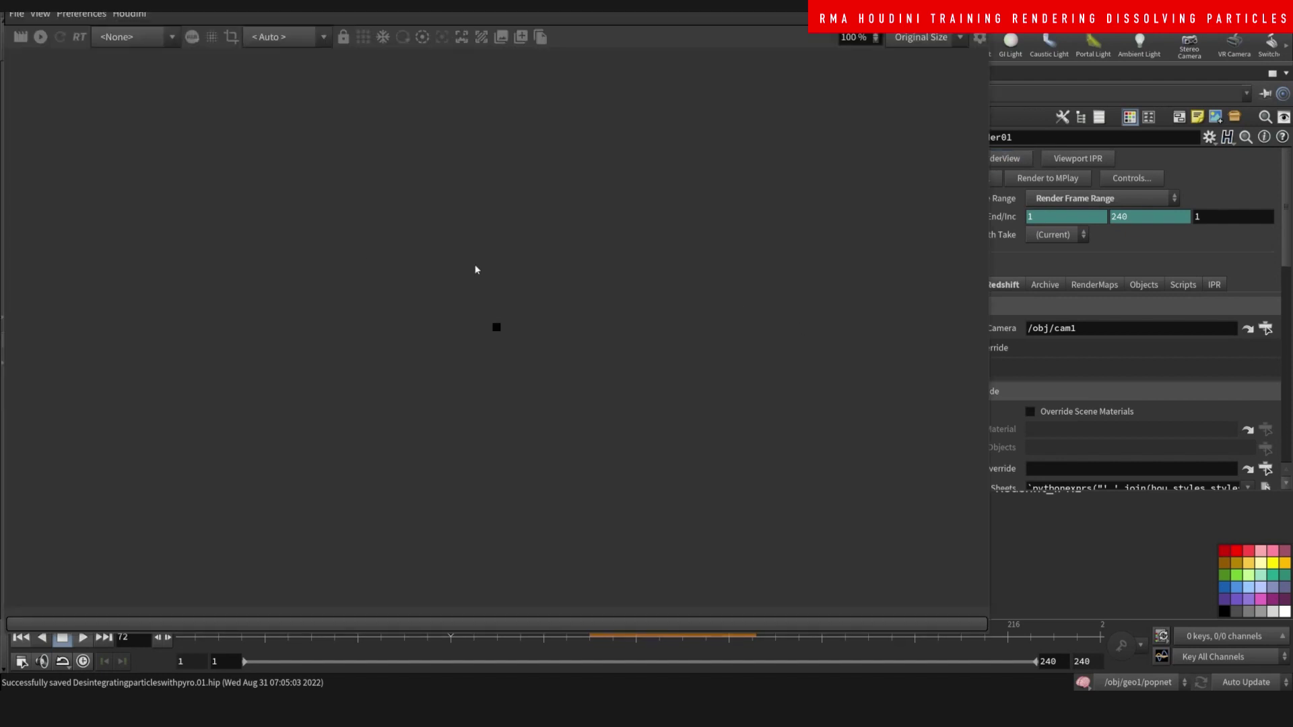
left_click(128, 14)
left_click(42, 115)
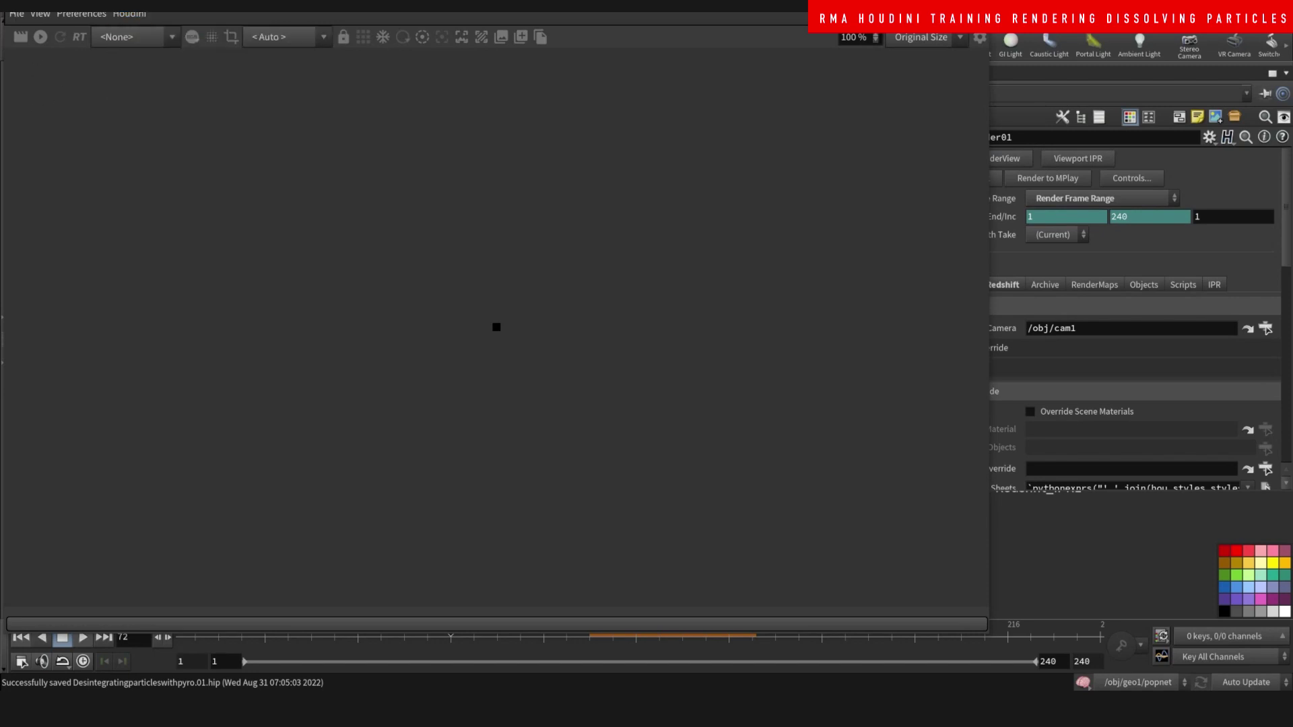
left_click_drag(448, 632, 447, 691)
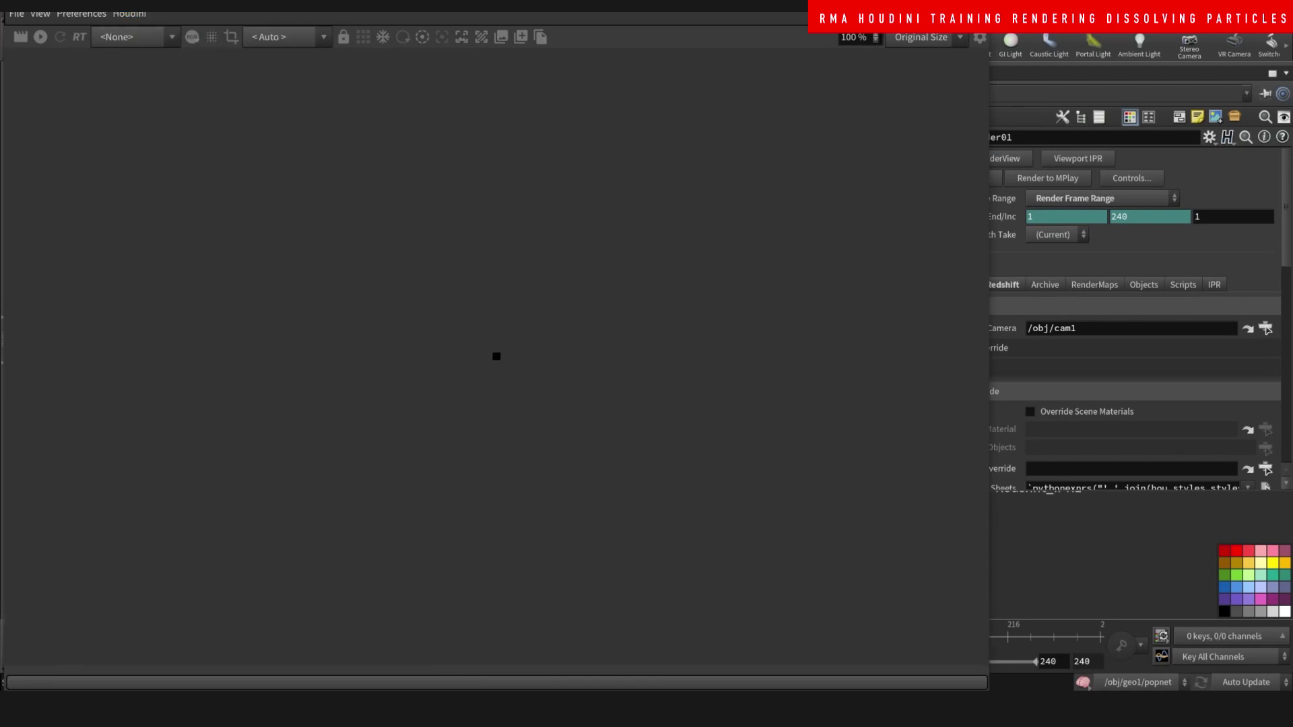
left_click_drag(4, 1, 211, 143)
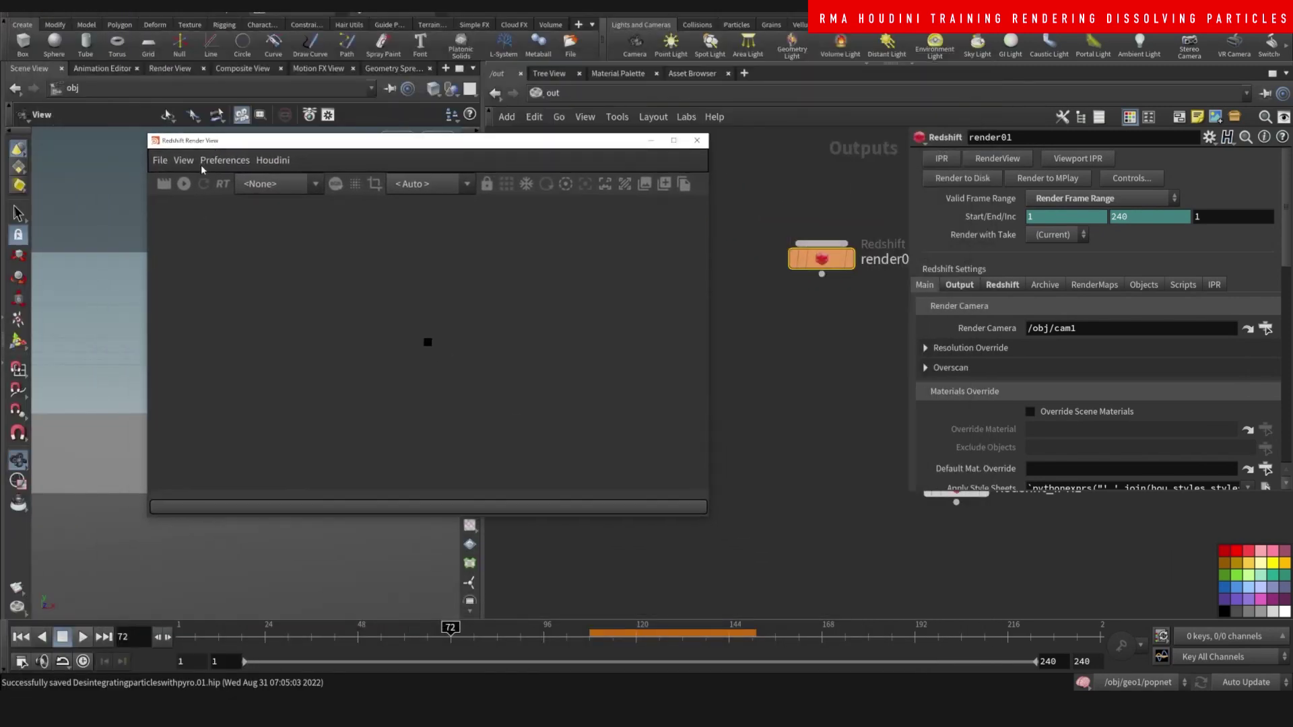
Start an interactive Redshift render of frame 72 and fit the whole image in the render window
left_click(183, 184)
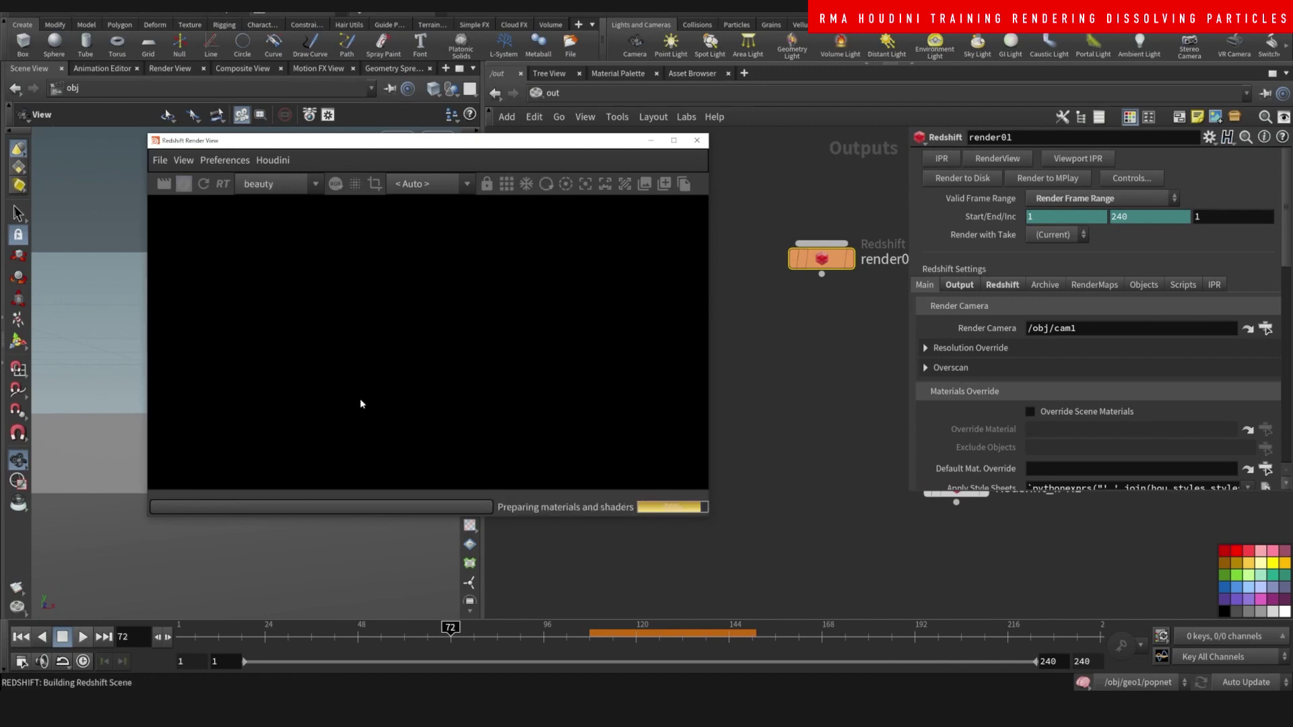
scroll(361, 399, "down", 6)
scroll(751, 238, "down", 4)
scroll(558, 315, "down", 1)
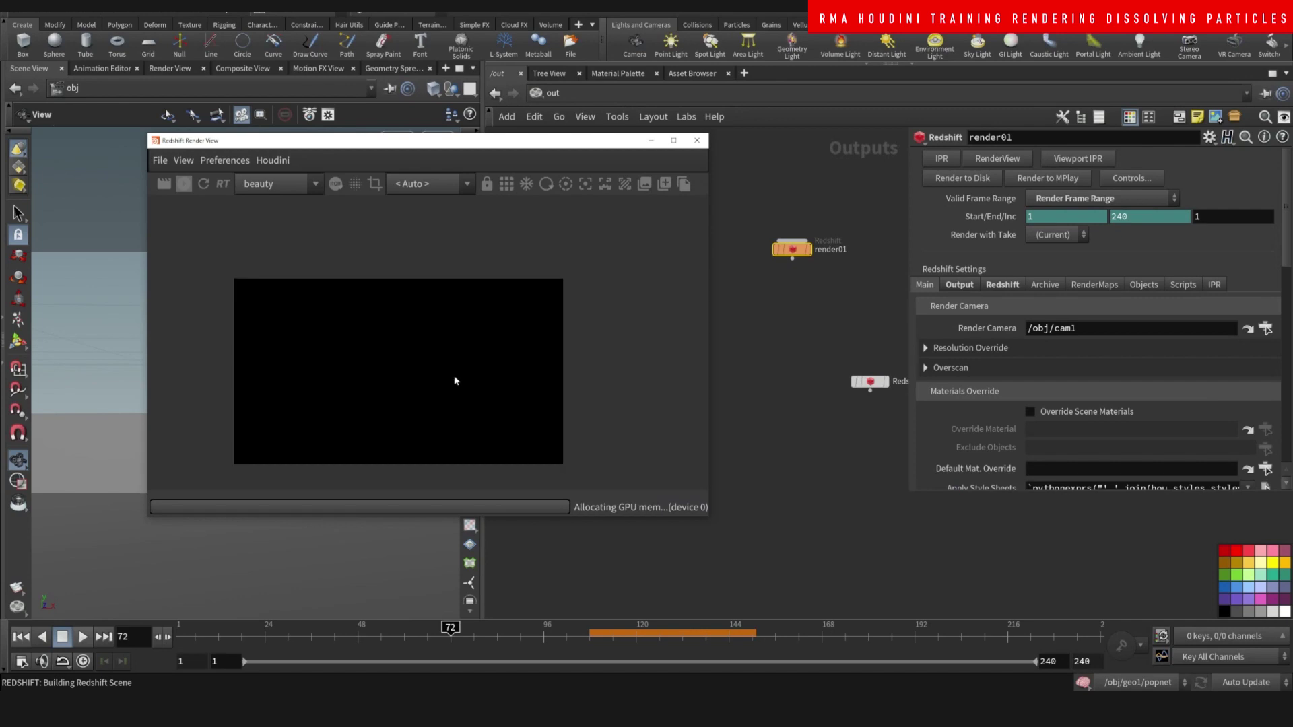
scroll(555, 281, "down", 2)
scroll(464, 392, "up", 2)
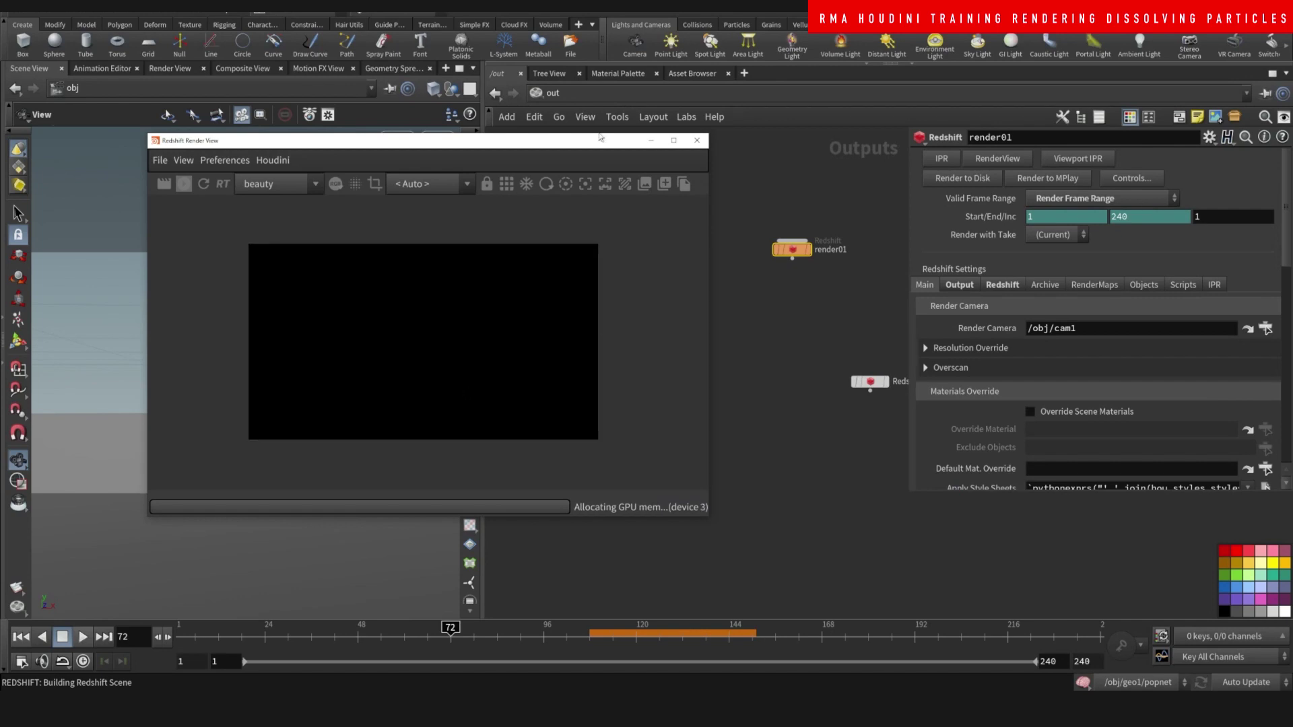
Return to the object level and arrange the render window so the object nodes stay accessible
mouse_move(600, 137)
left_mouse_down()
mouse_move(446, 157)
mouse_move(597, 127)
left_mouse_up()
left_click(658, 93)
left_click(716, 164)
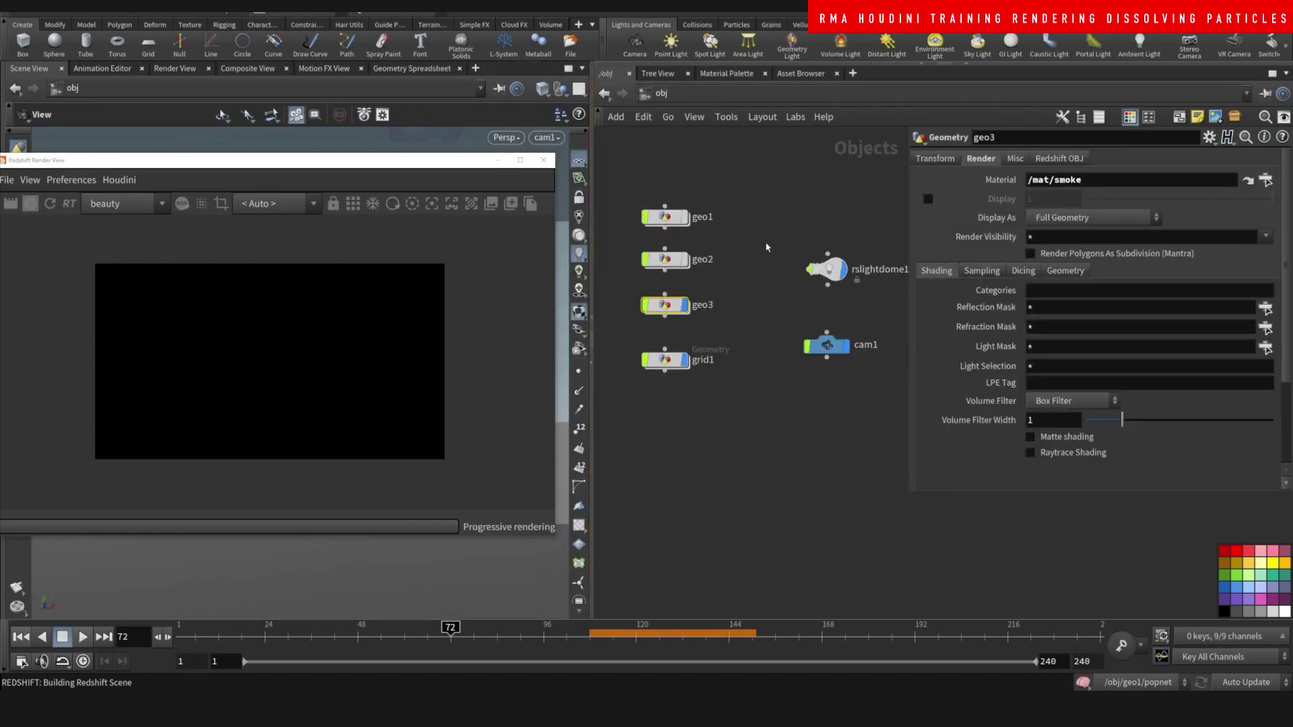
middle_click_drag(759, 277, 755, 251)
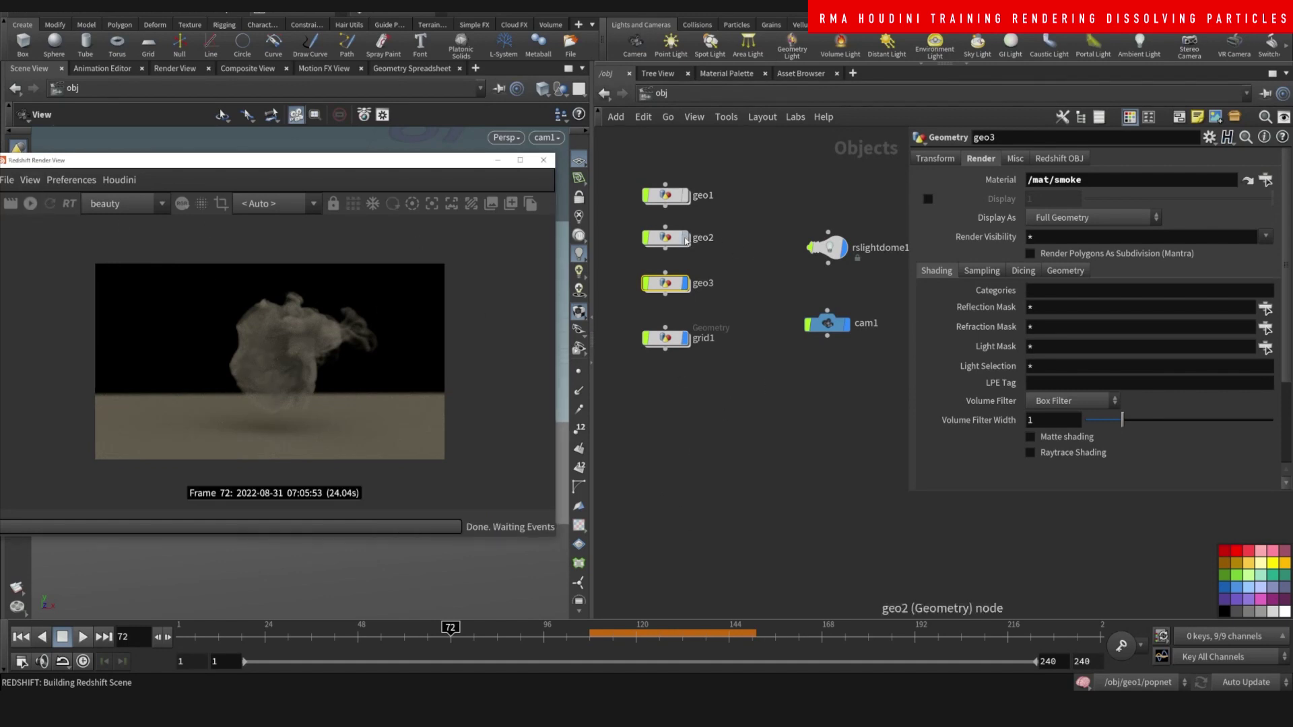
Turn the display of geo1 and geo2 back on and rerender the full scene
left_click_drag(422, 167, 466, 144)
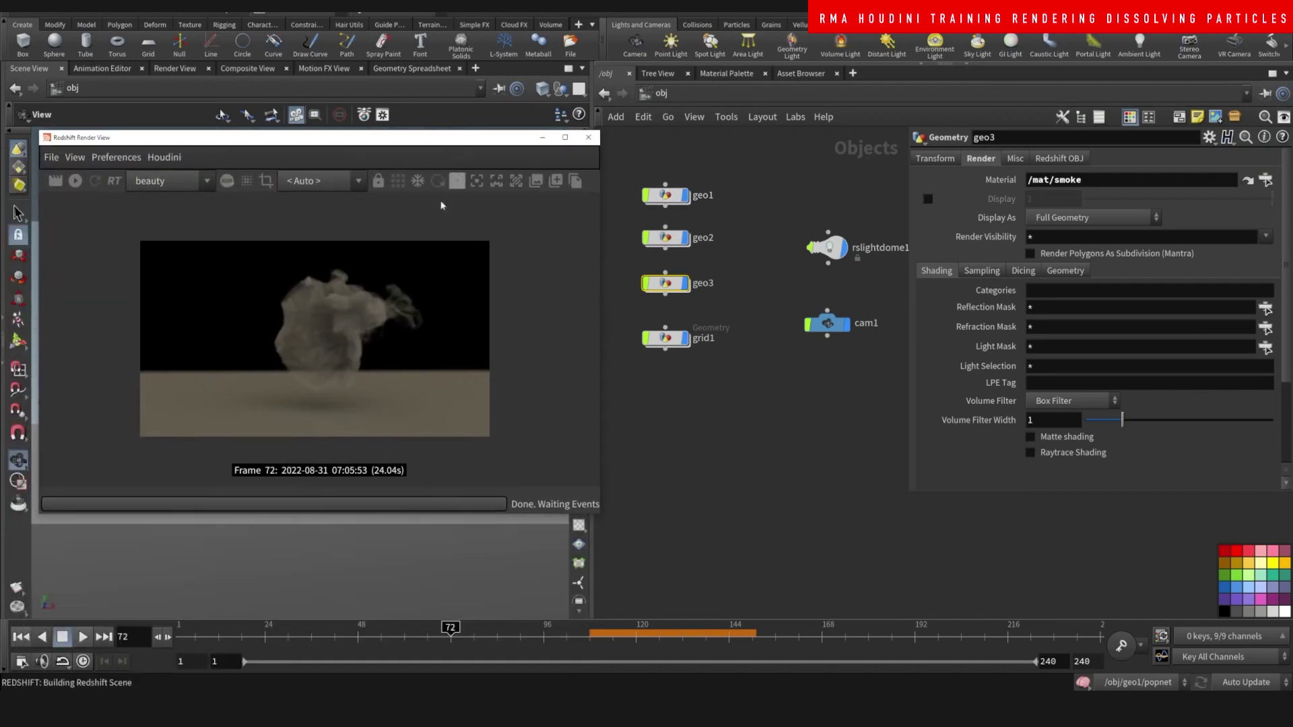
left_click(75, 183)
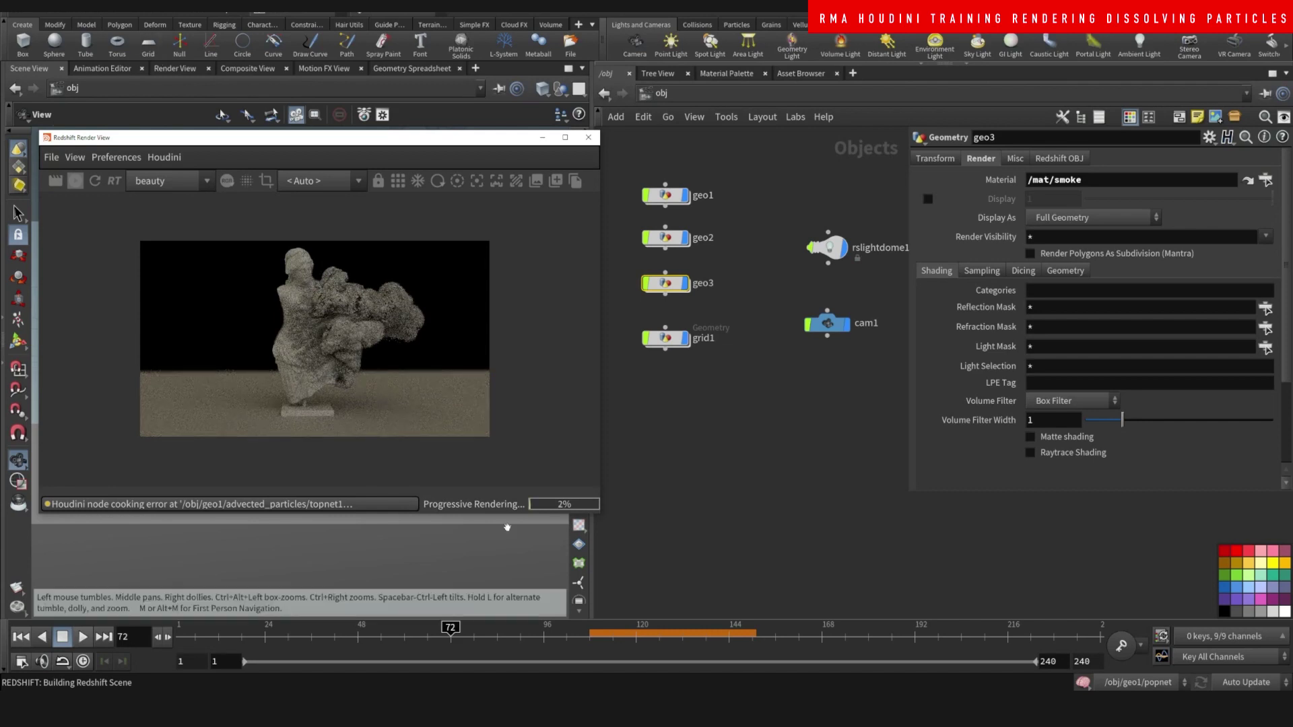
scroll(337, 333, "up", 2)
scroll(362, 299, "up", 1)
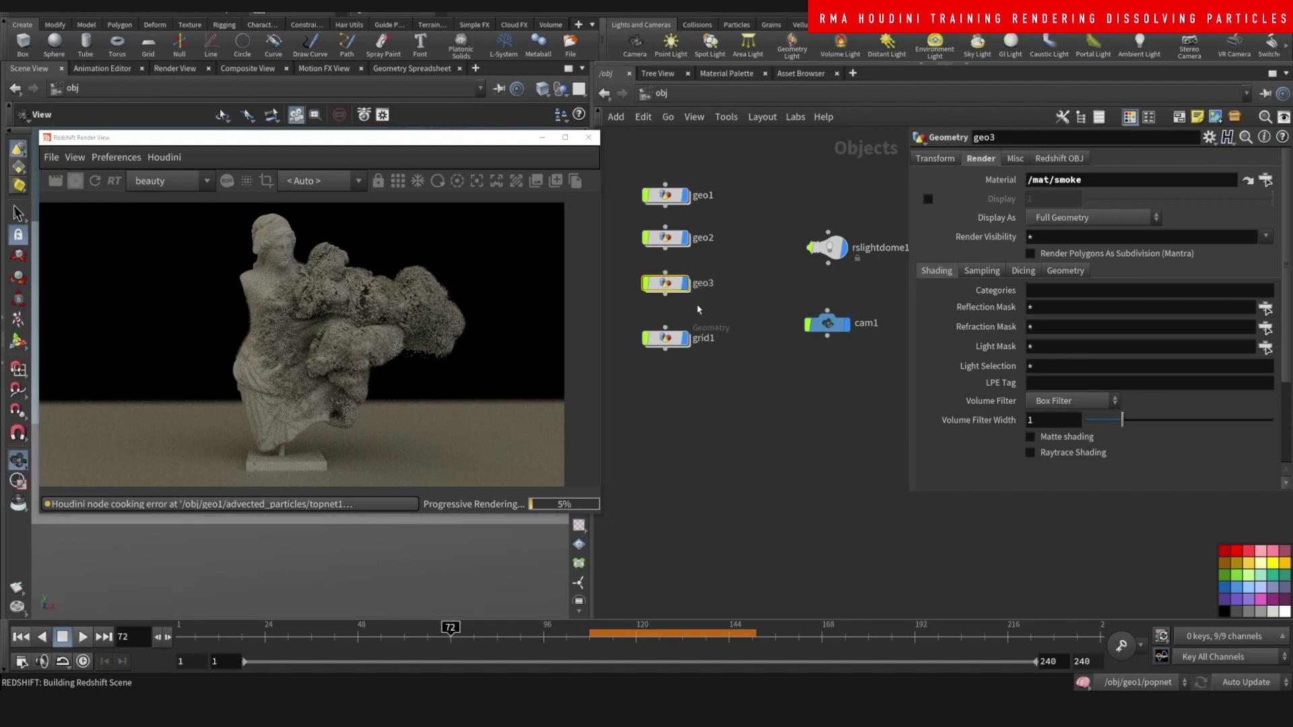
mouse_move(479, 139)
left_mouse_down()
mouse_move(502, 439)
mouse_move(496, 155)
left_mouse_up()
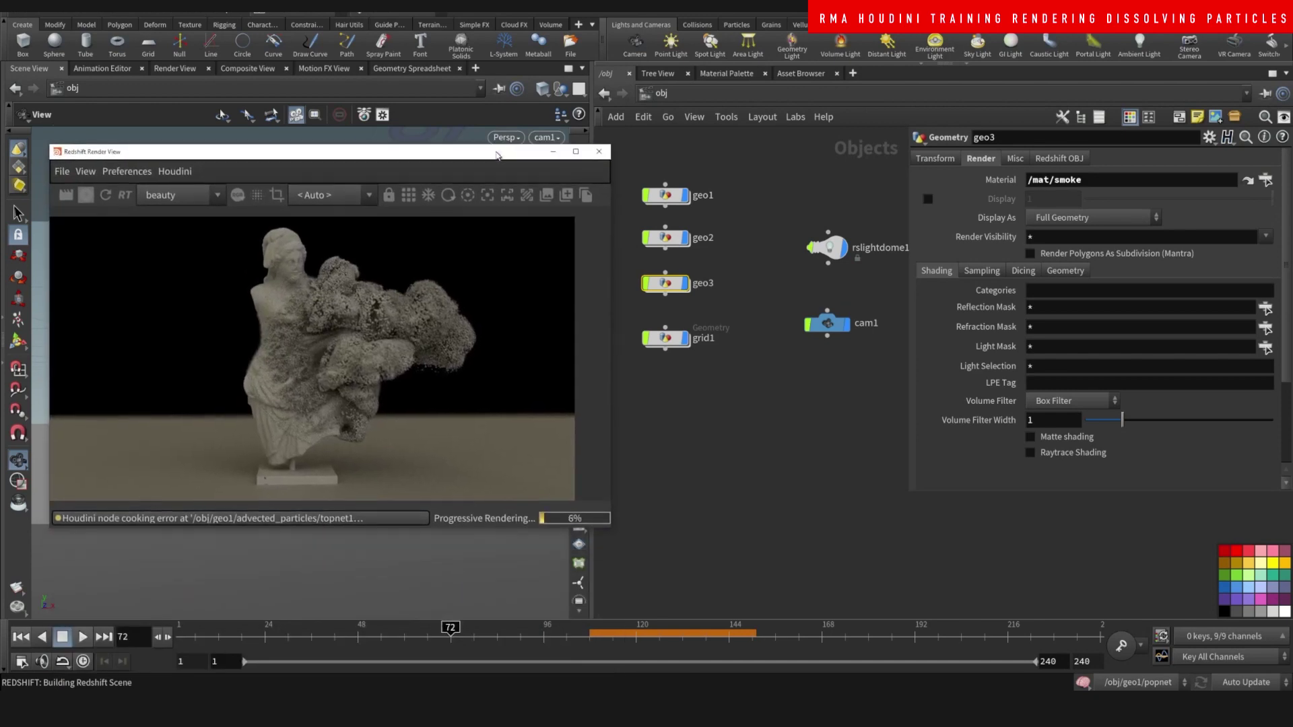
Check the Redshift particle render settings of geo3
left_click(1054, 160)
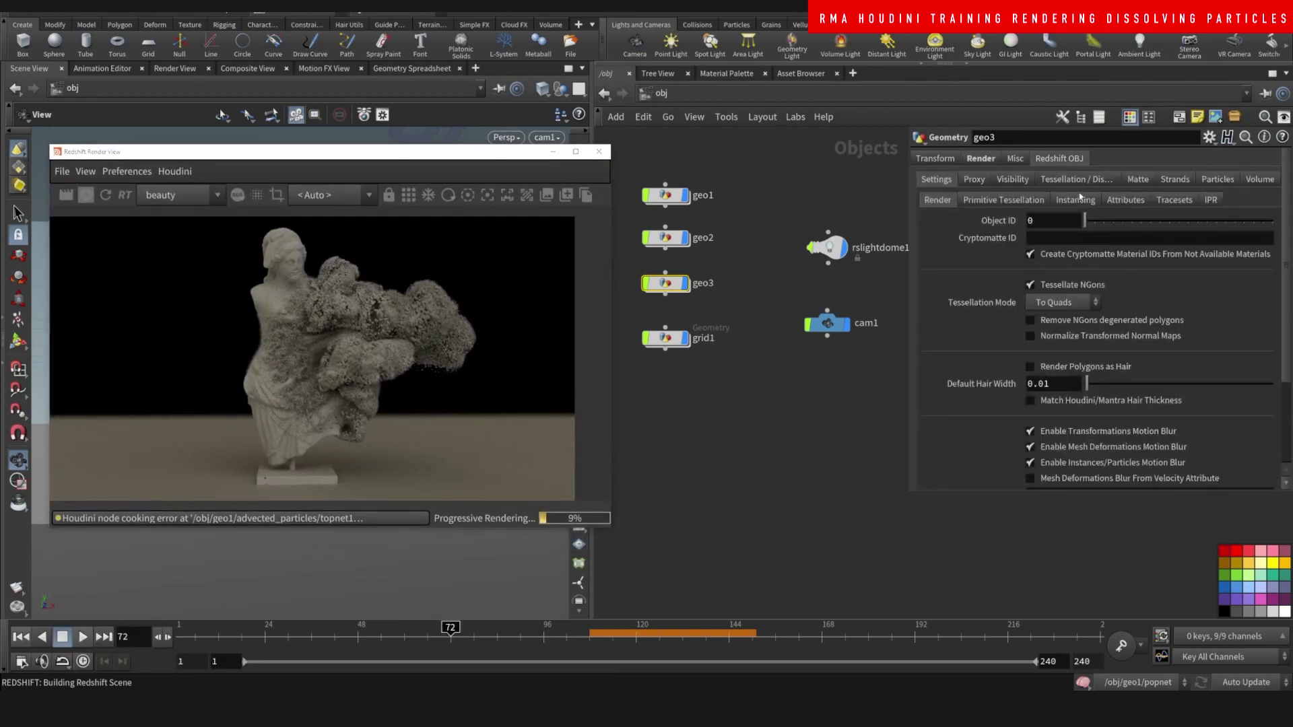
left_click(980, 159)
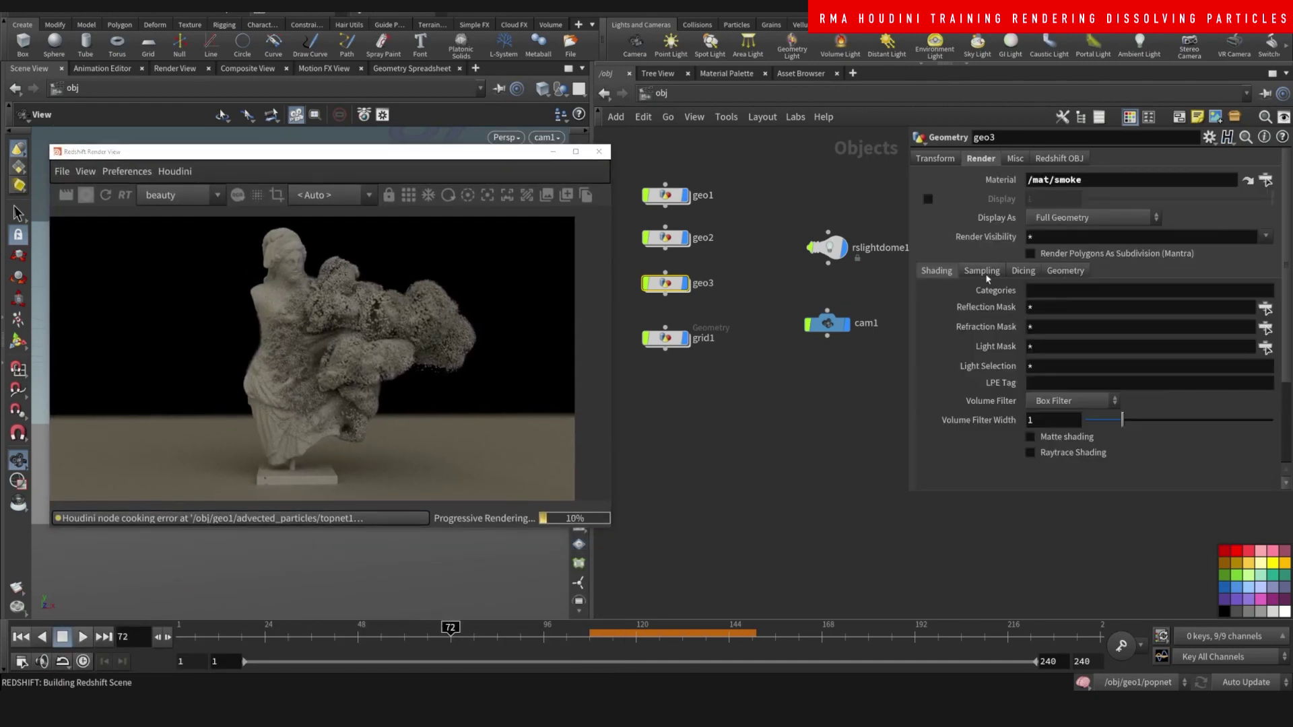
left_click(1058, 159)
left_click(1218, 179)
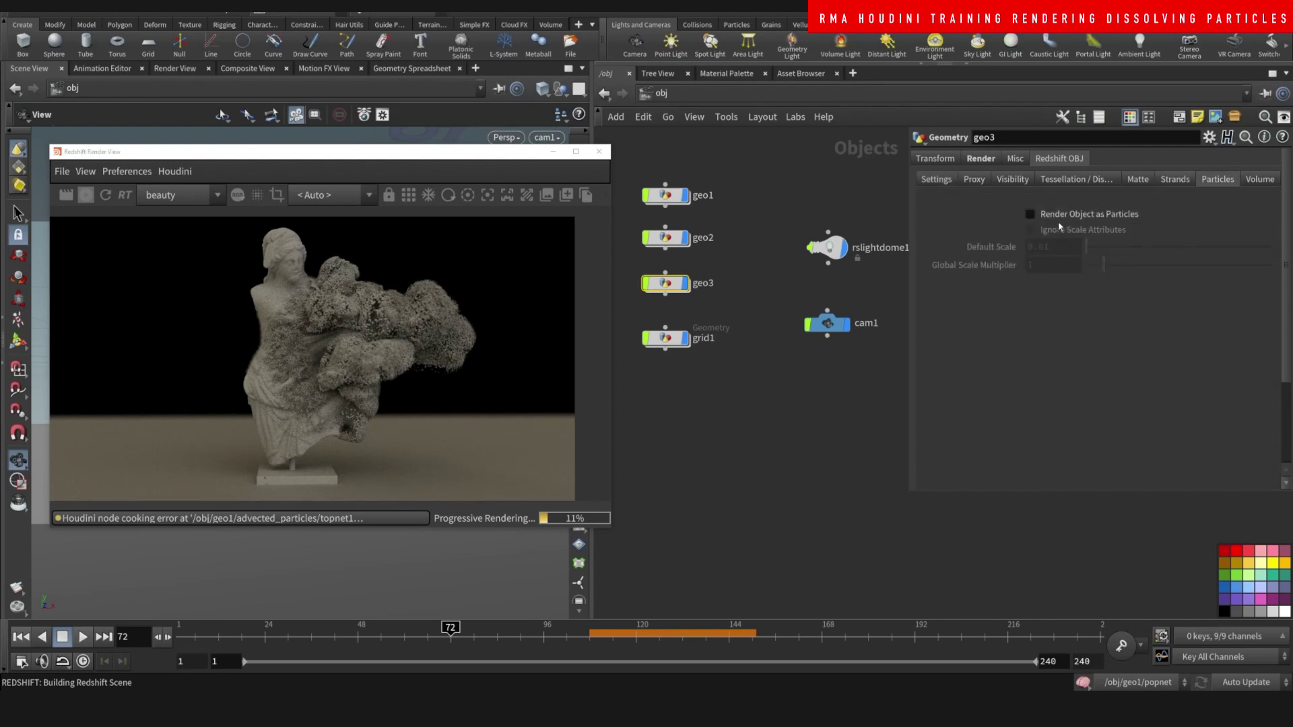
Reduce geo2's Redshift particle Global Scale Multiplier to 0.01, trying 0.03 on the way
left_click_drag(498, 152, 492, 471)
left_click_drag(476, 391, 515, 192)
left_click(666, 238)
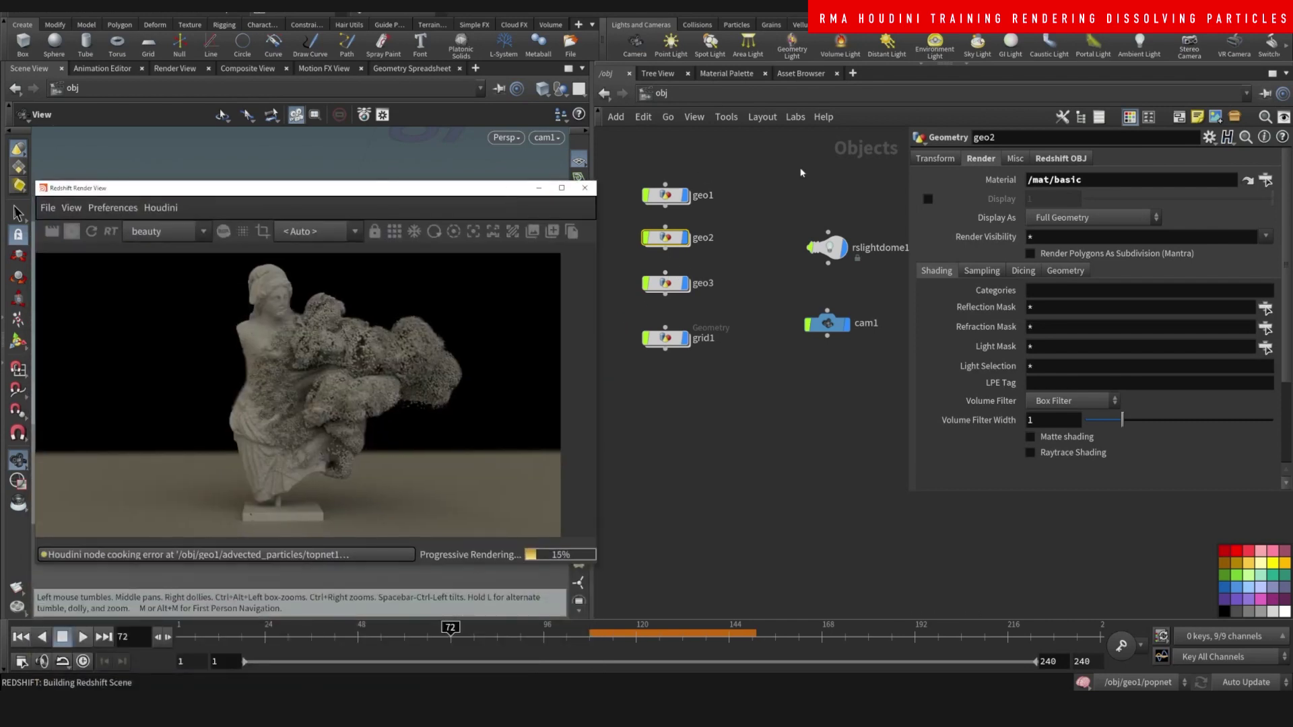
left_click(1064, 158)
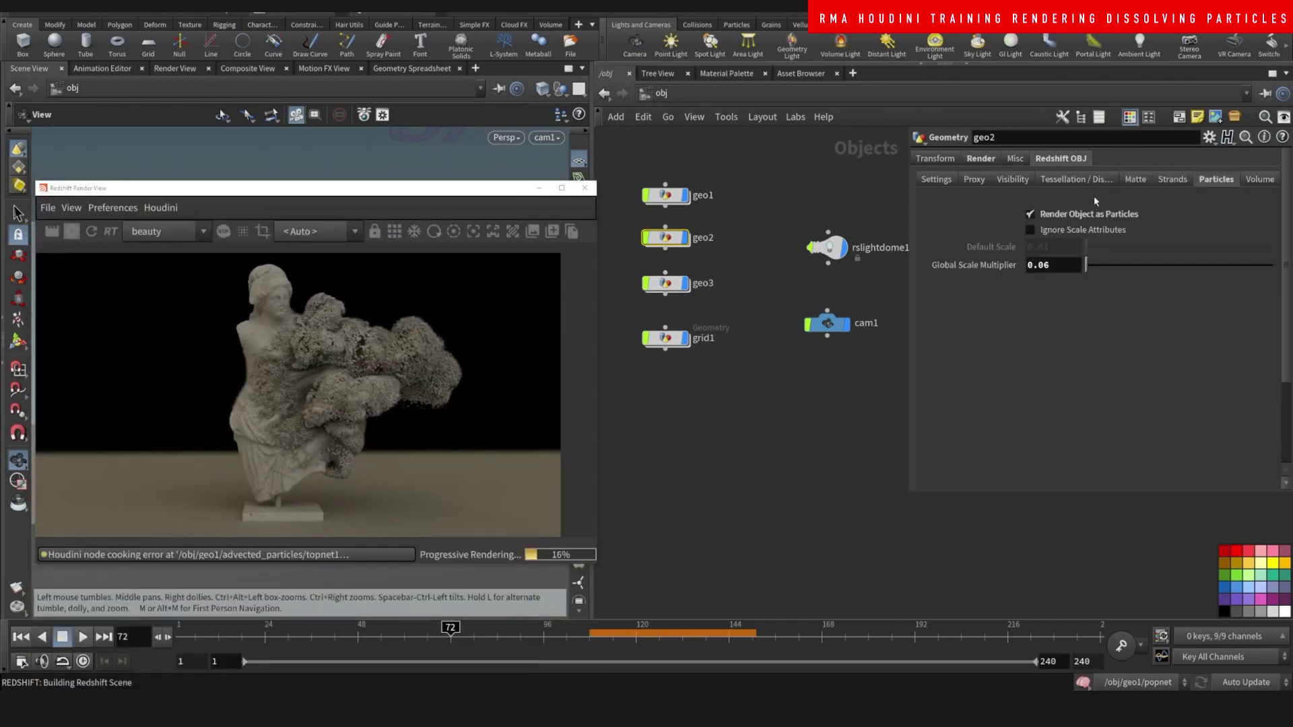
left_click(1043, 265)
type("3")
key("Return")
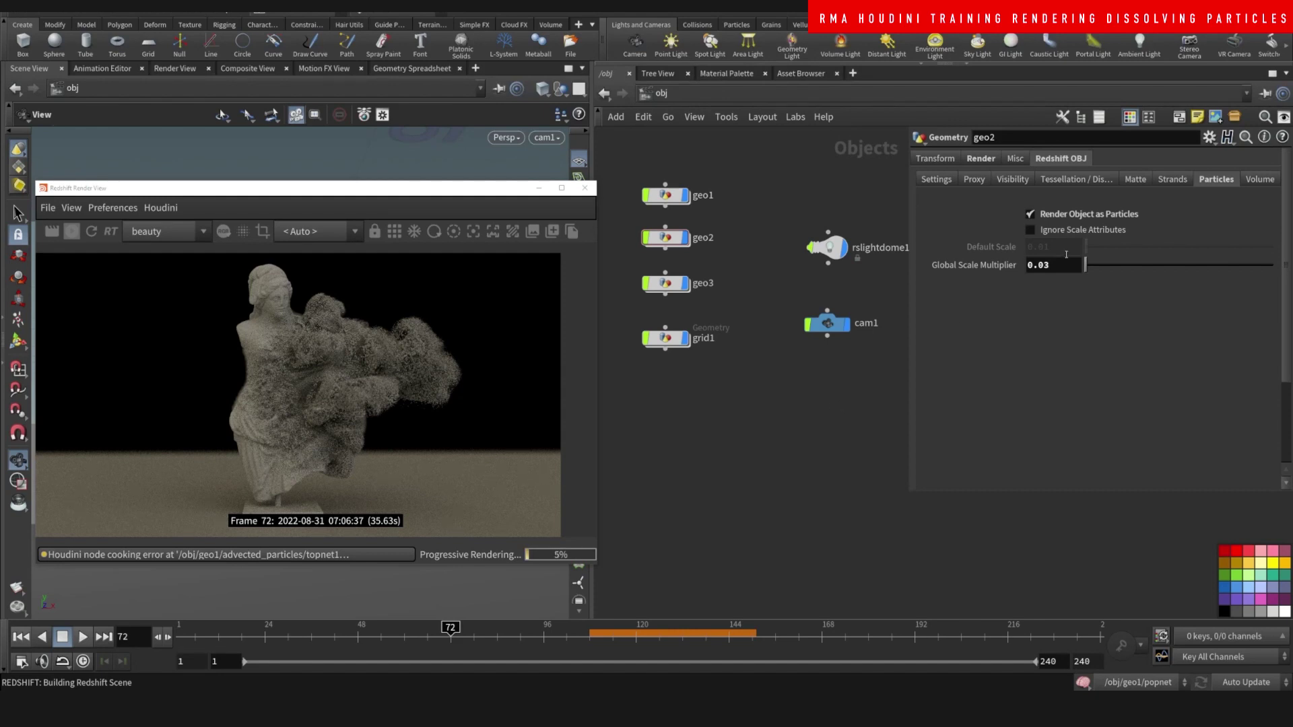
left_click(1049, 267)
key("BackSpace")
type("1")
key("Return")
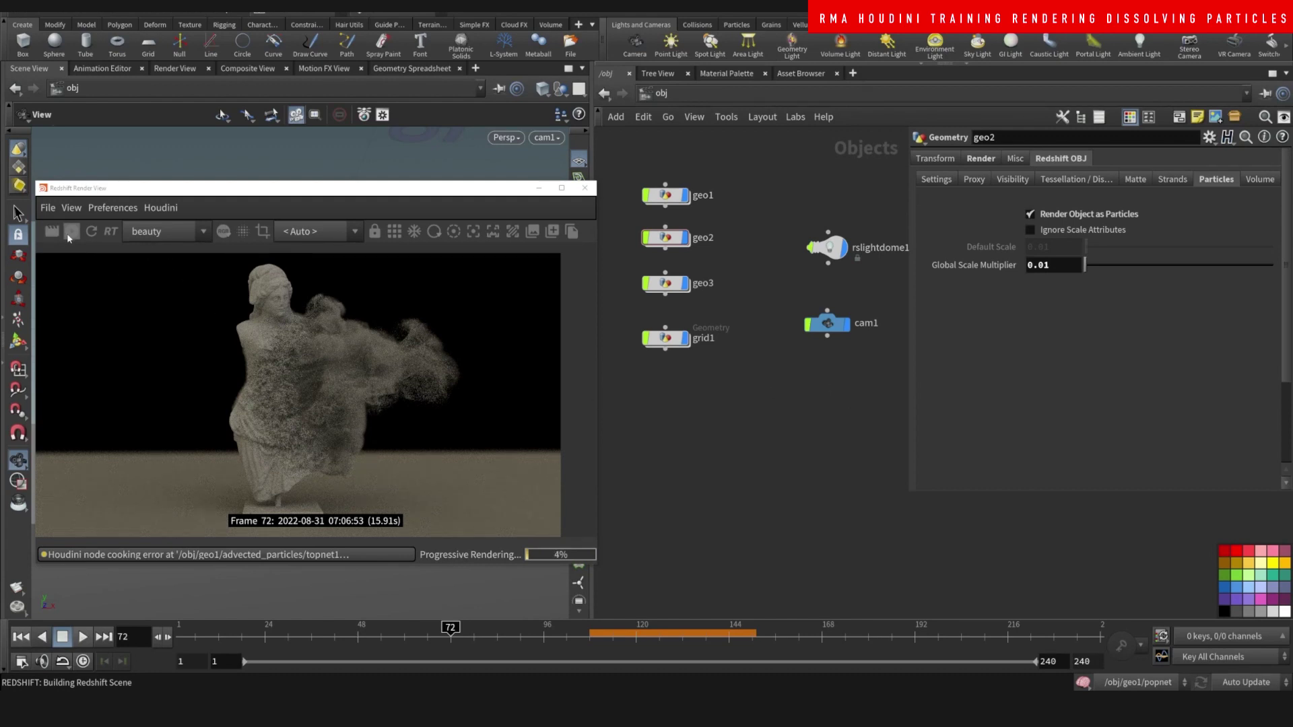
Minimize the render window, go inside geo2 and add an Attribute VOP connected after attribwrangle7
left_click(539, 188)
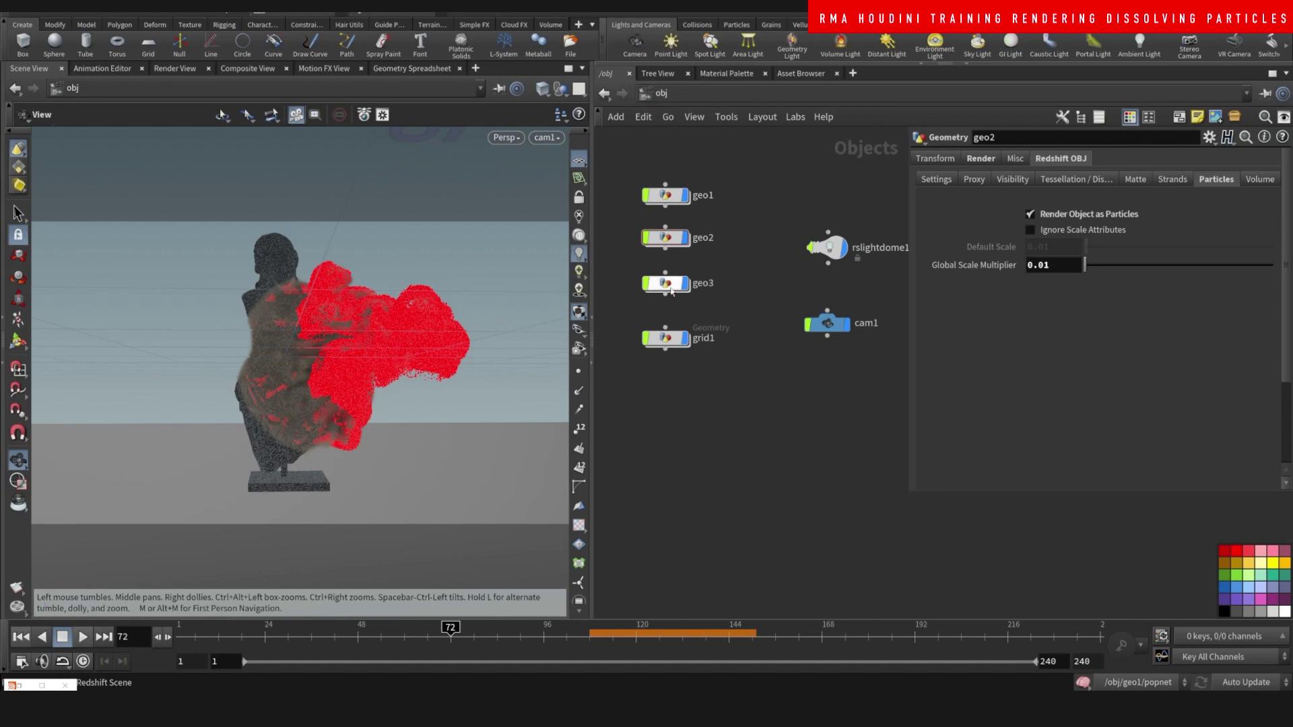
left_click(666, 237)
double_click(665, 237)
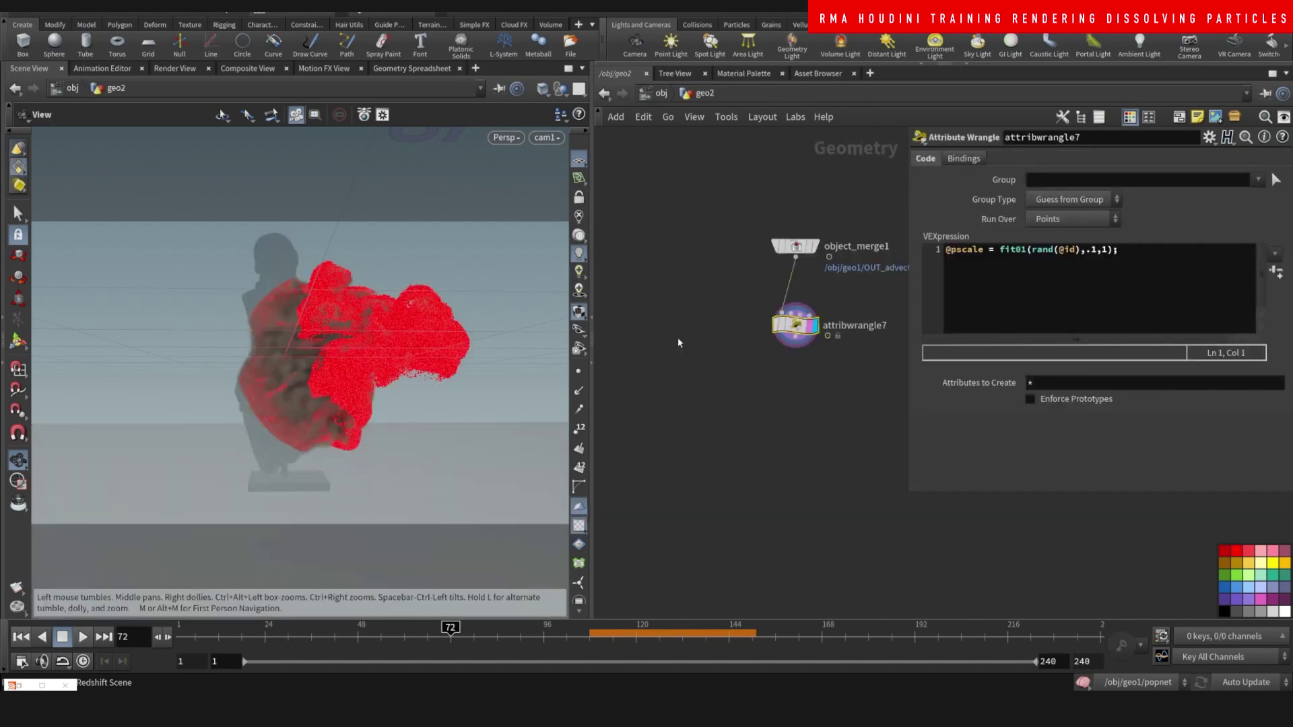
middle_click_drag(700, 358, 614, 303)
left_click_drag(709, 270, 709, 253)
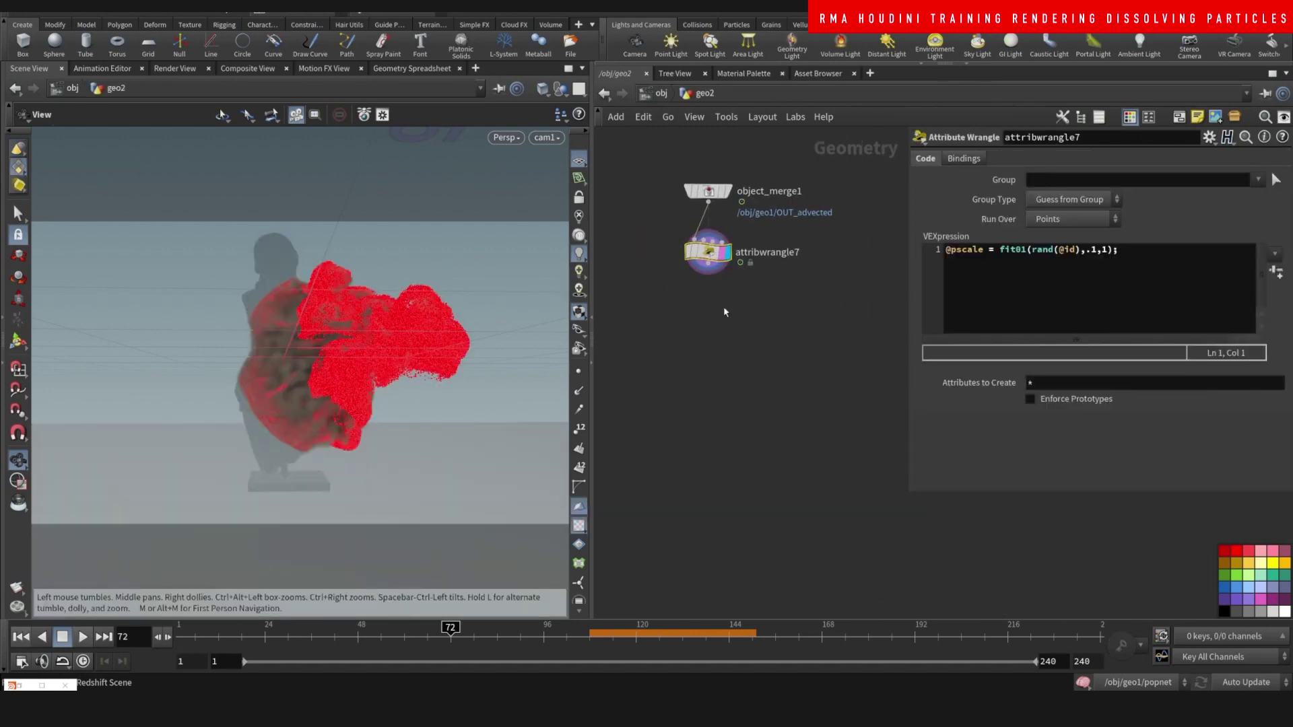
middle_click_drag(725, 312, 702, 375)
key("Tab")
type("ar")
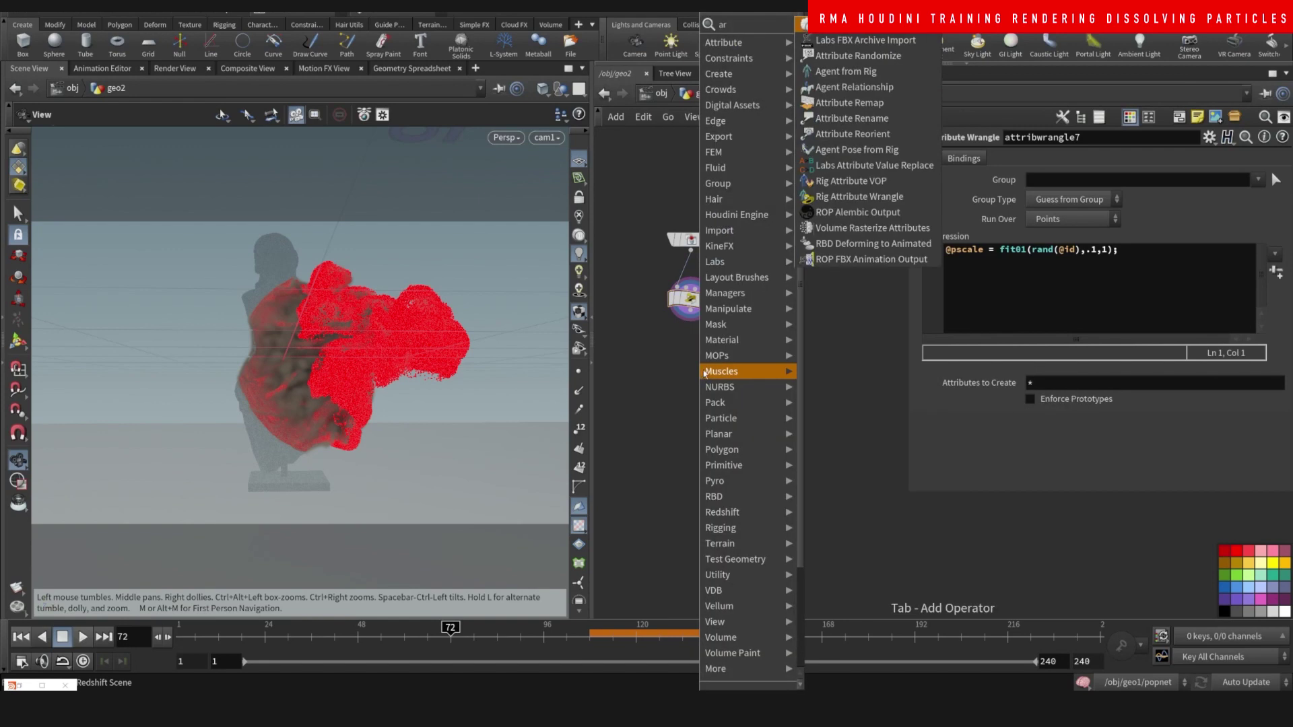
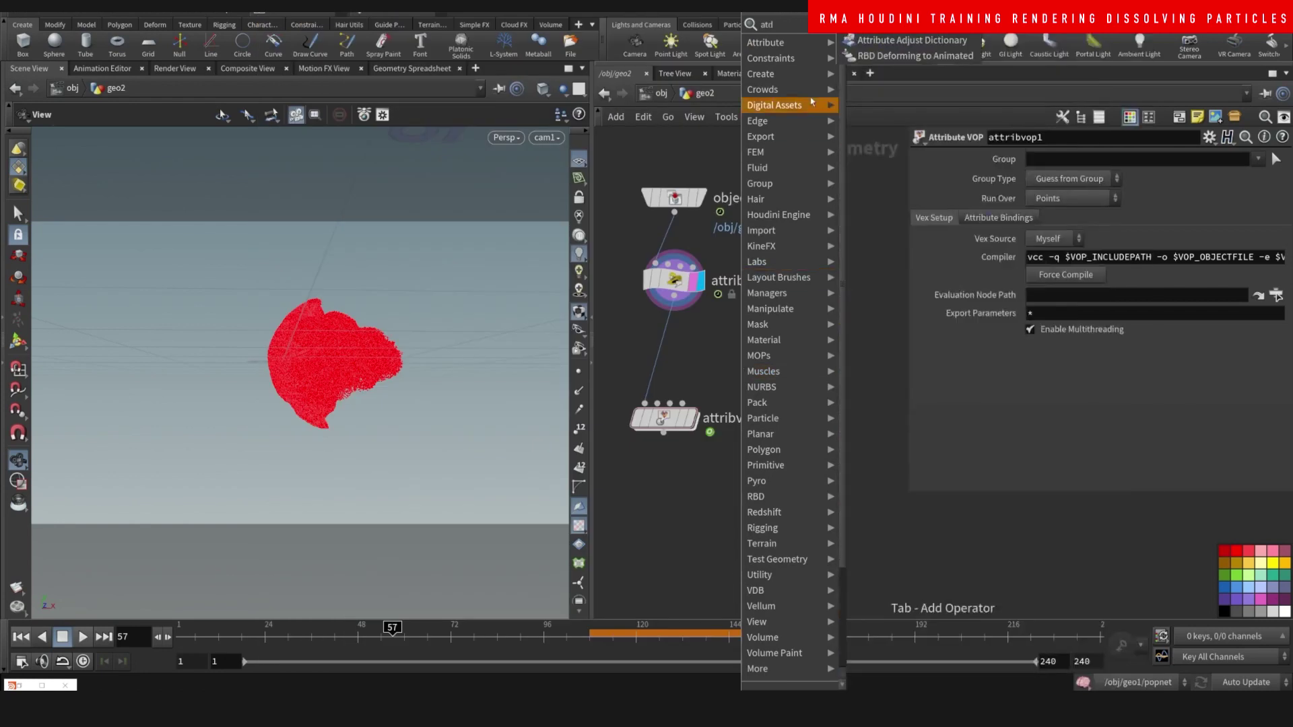
Insert an Attribute Delete node between object_merge1 and attribwrangle7, with * for its point, vertex, primitive and detail attributes
key("Return")
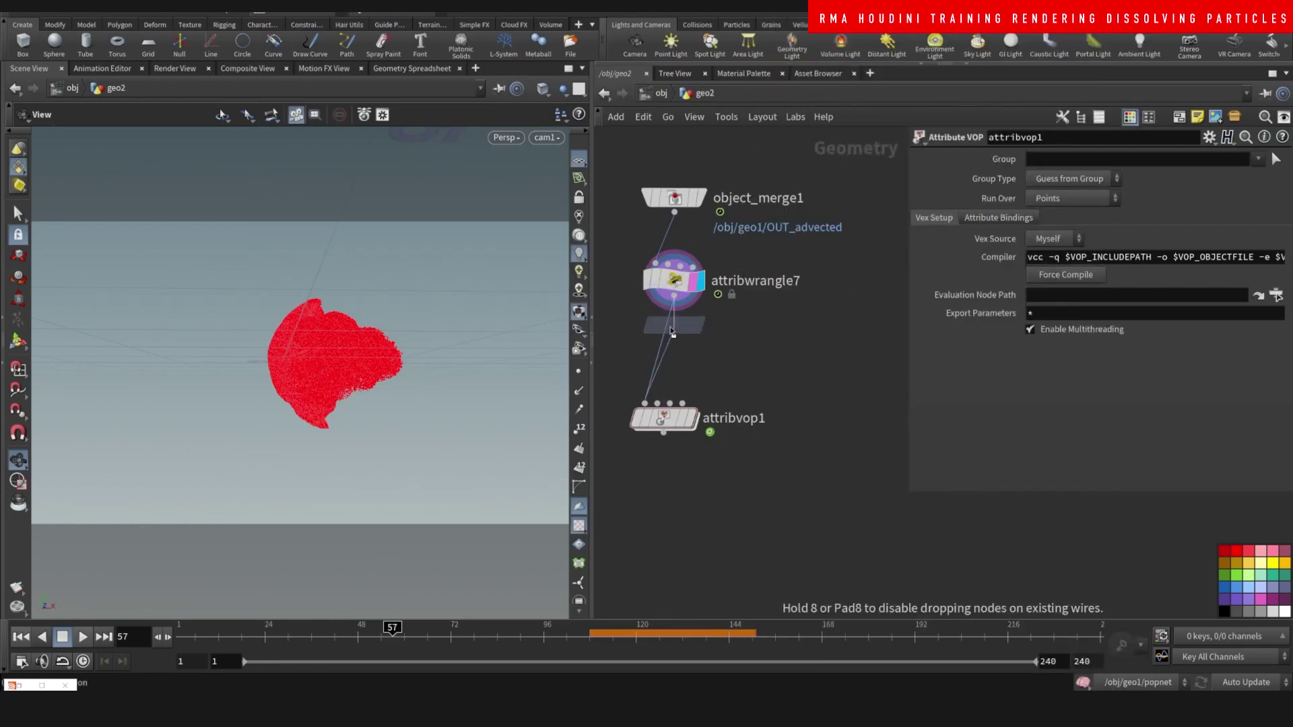
left_click(680, 249)
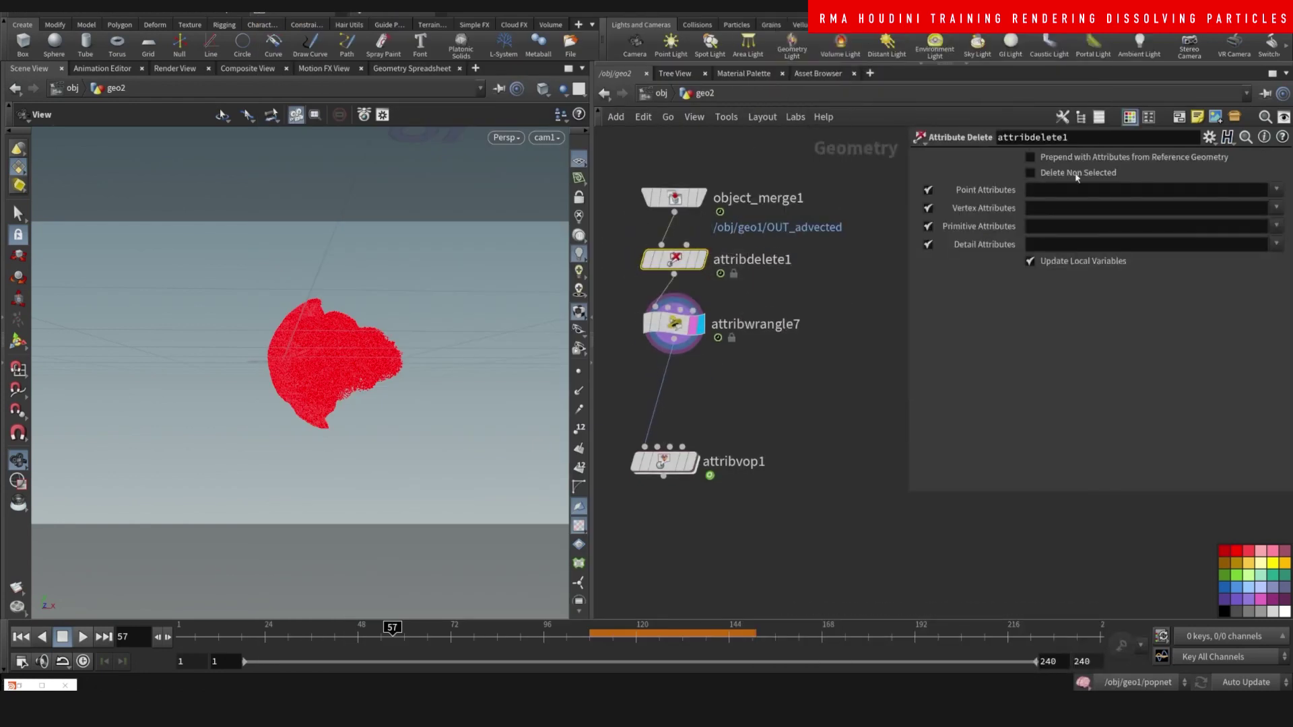
type("*")
key("Tab")
type("*")
key("Tab")
type("*")
key("Tab")
key("Return")
Move attribvop1 lower and add an unconnected Color node between attribwrangle7 and attribvop1
left_click(738, 434)
middle_click_drag(739, 434, 744, 373)
left_click_drag(671, 406, 662, 474)
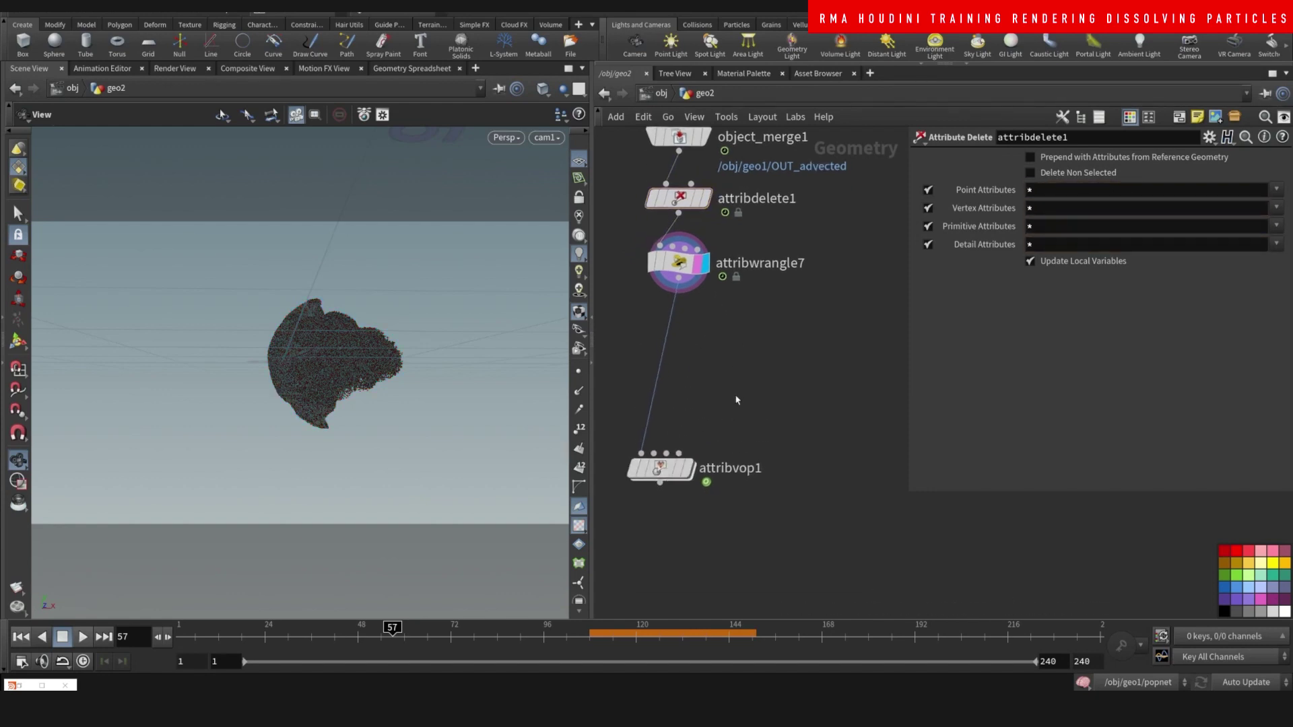
key("Tab")
type("color")
key("Return")
left_click(708, 399)
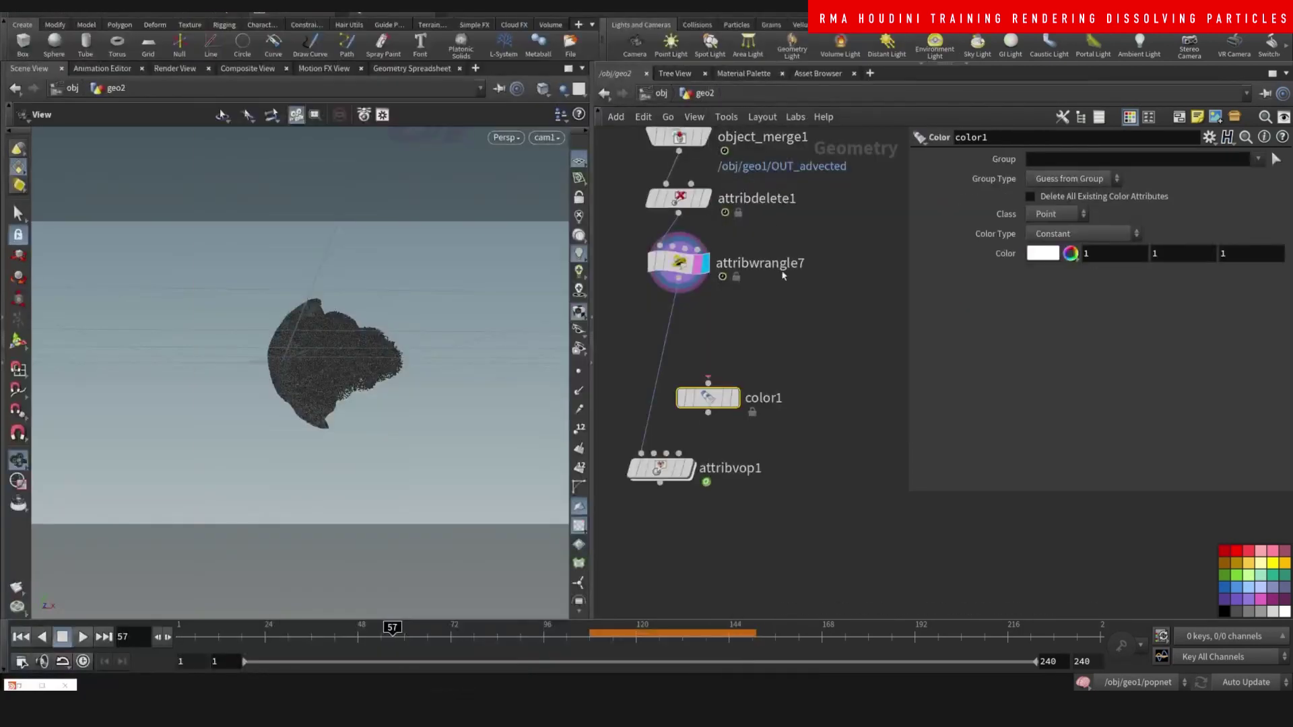
Exclude the age attribute from attribdelete1's deleted point attributes by adding ^age after the asterisk
left_click(677, 198)
left_click(1037, 190)
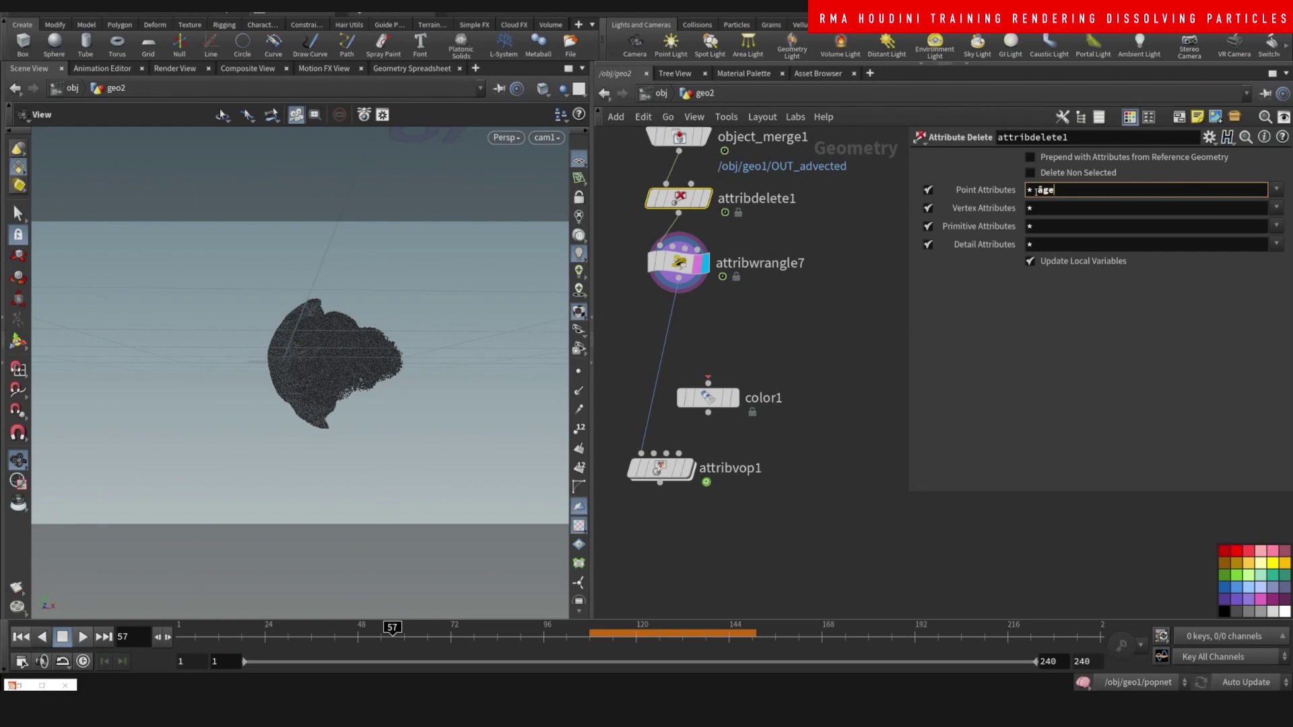
key("BackSpace")
key("BackSpace")
key("BackSpace")
type("a")
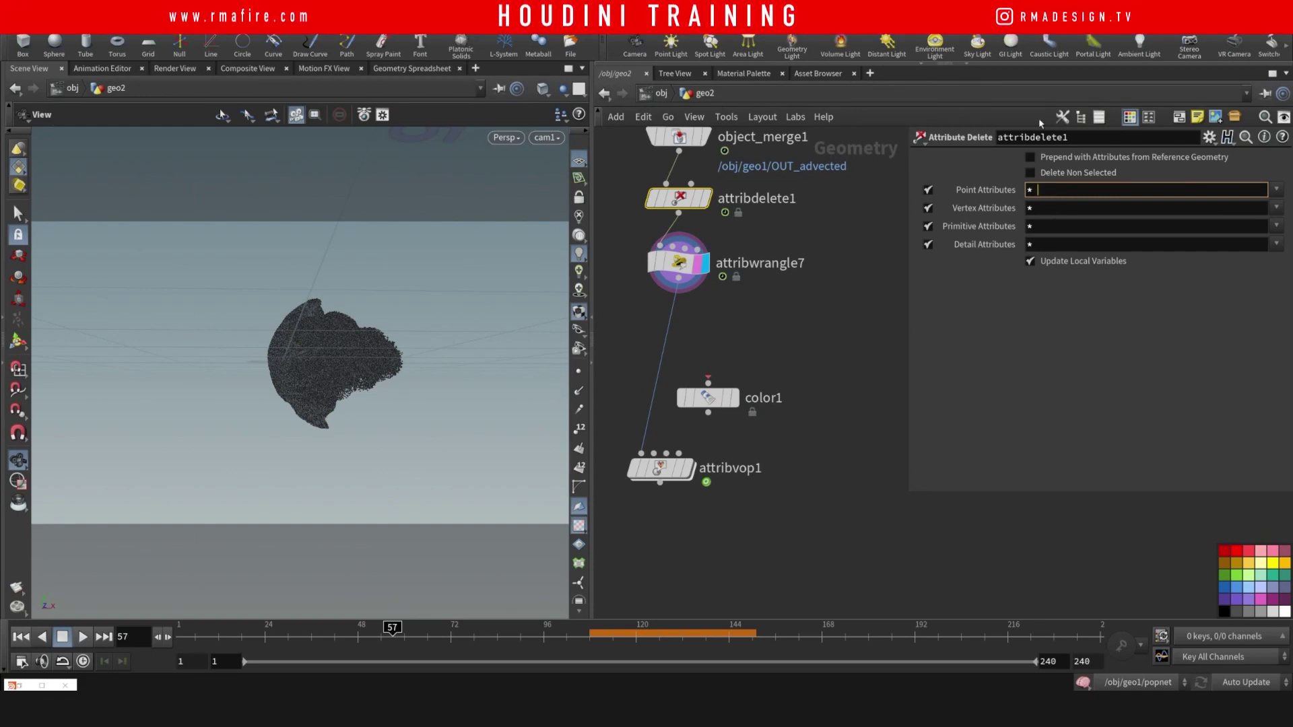
key("BackSpace")
type("age")
key("Return")
Connect attribwrangle7's output to color1, display color1 and select it
left_click_drag(679, 278, 709, 386)
left_click(735, 398)
left_click(705, 399)
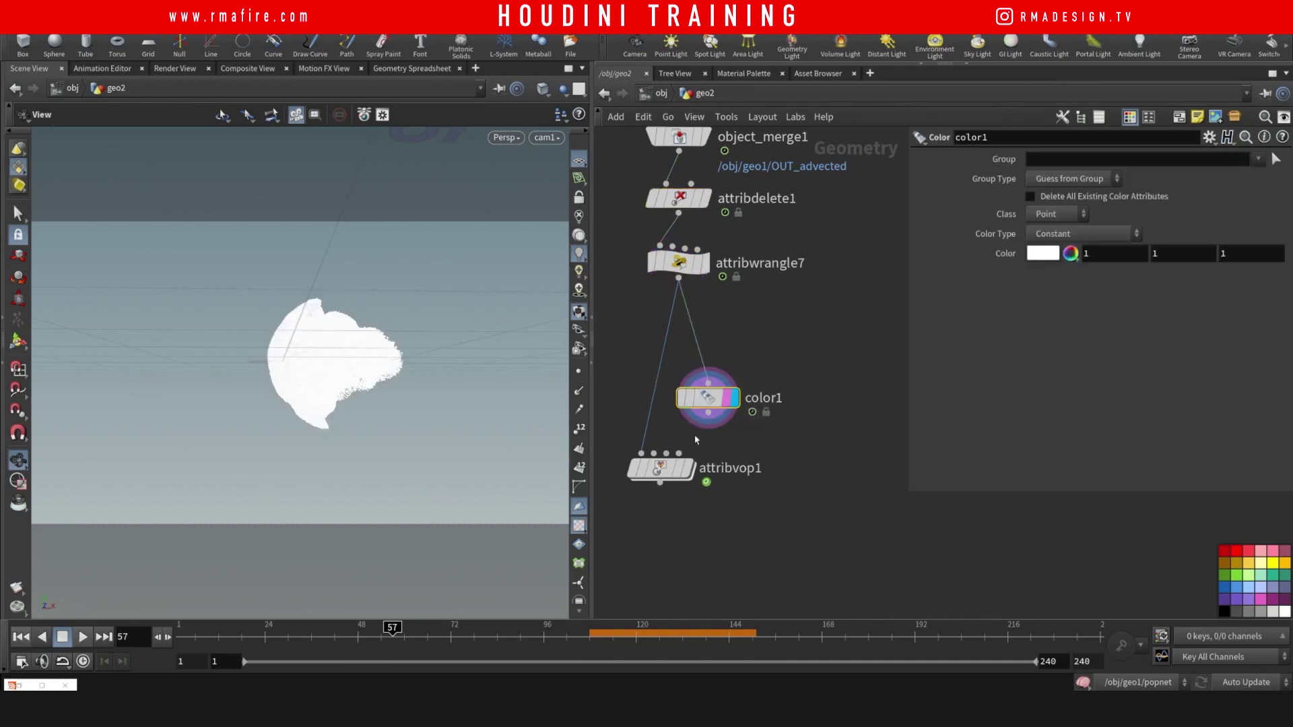
Set color1's Color Type to Ramp from Attribute with age as the attribute, trying Random on the way
left_click(1131, 234)
left_click(1104, 281)
left_click(1119, 232)
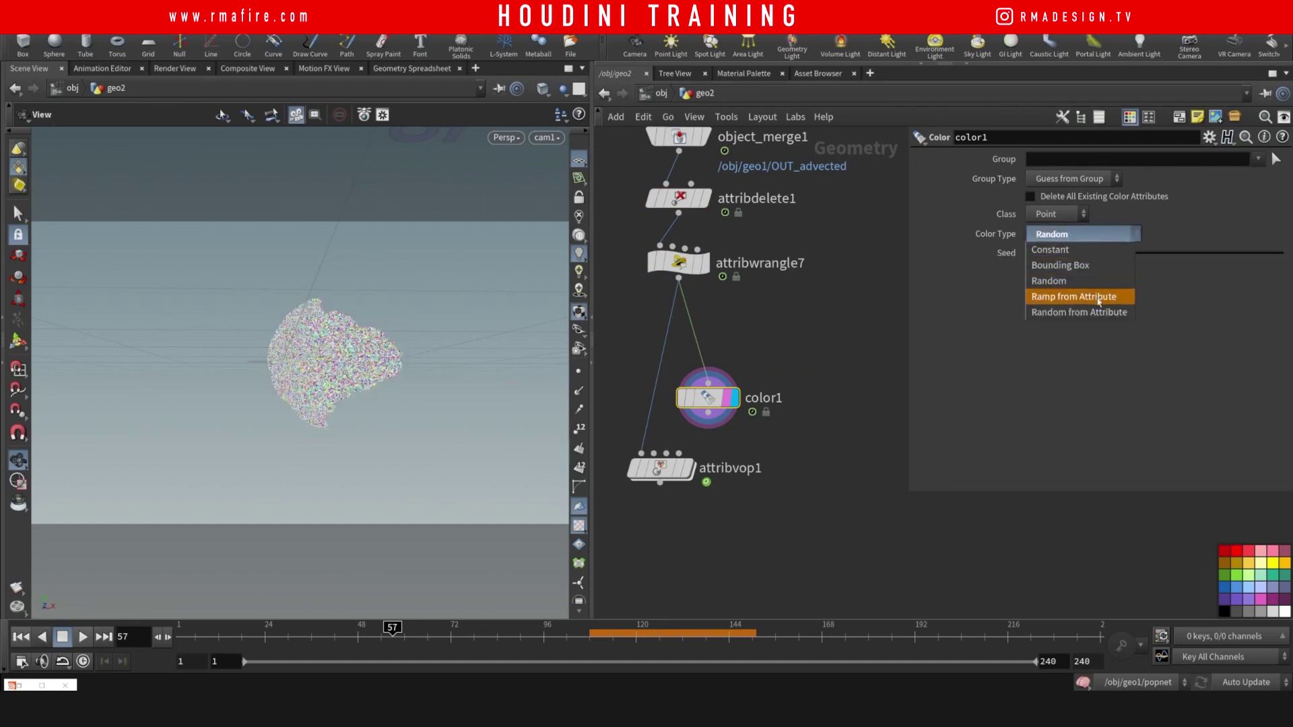
left_click(1097, 297)
left_click(1119, 254)
type("age")
key("Return")
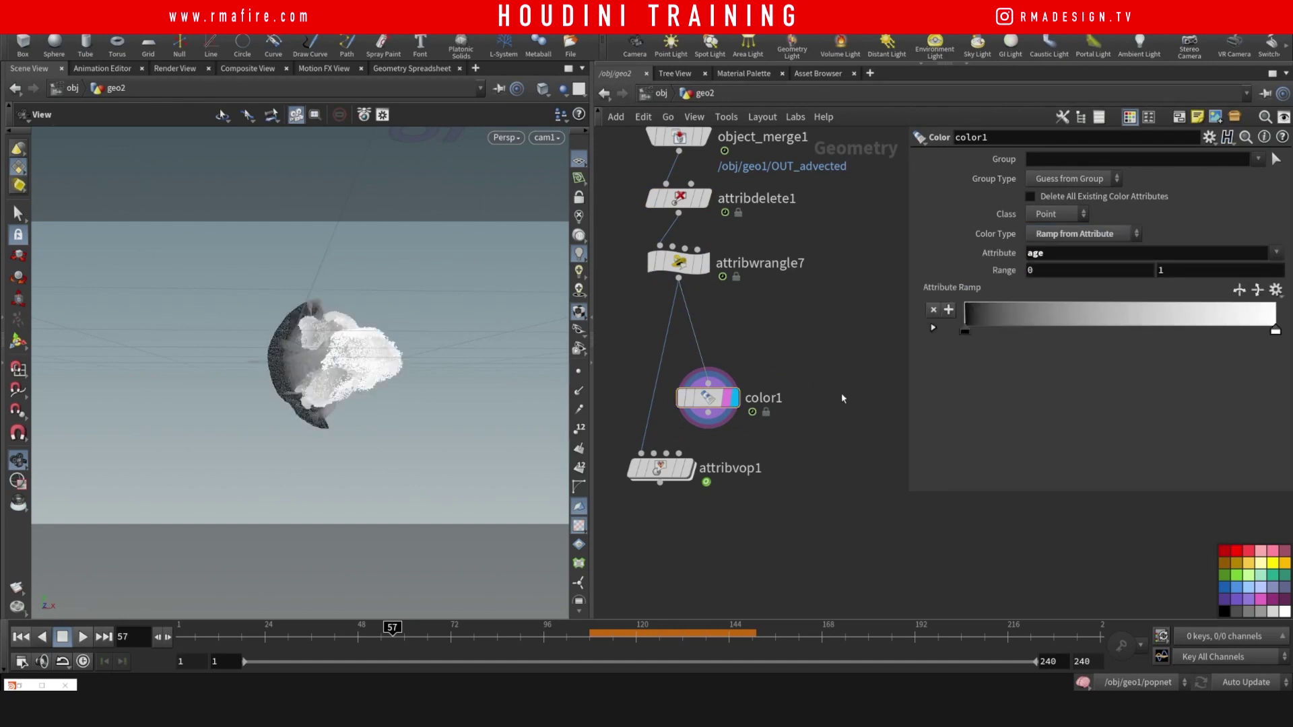
Go to frame 88 and set the upper limit of color1's attribute range to 4, trying 3 and 5 on the way
left_click_drag(408, 635, 512, 637)
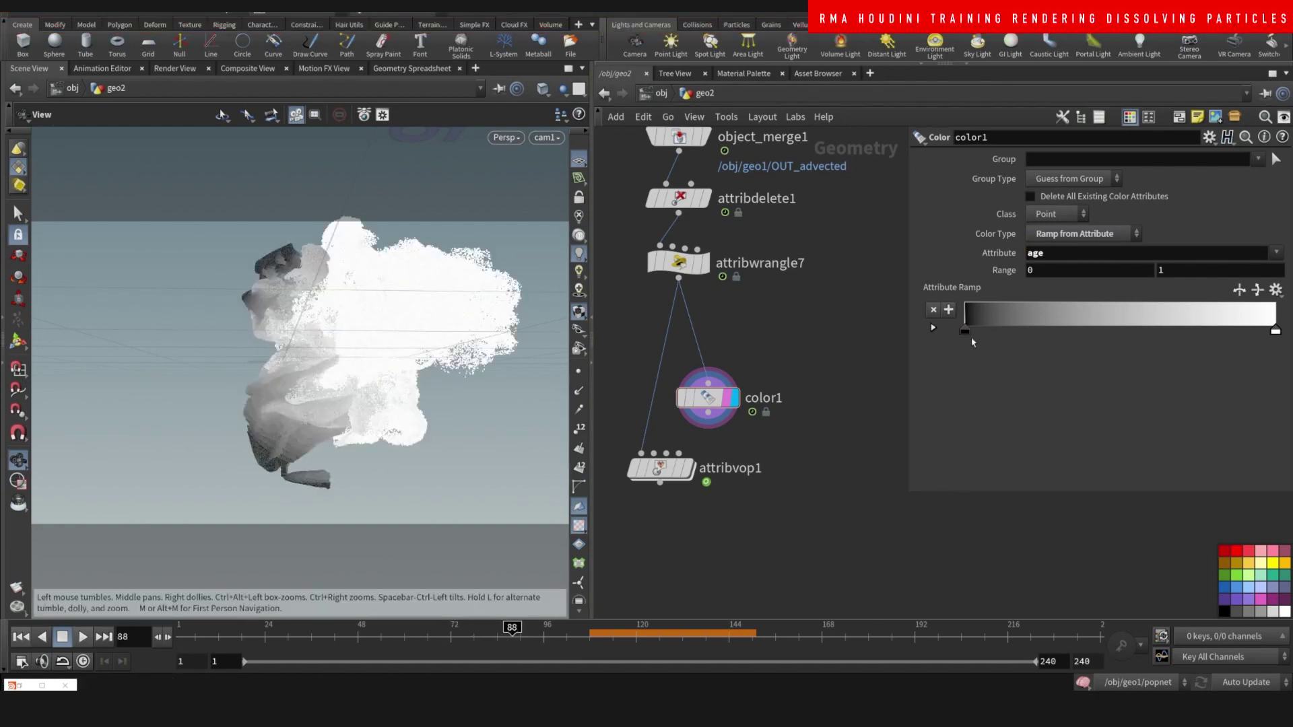
mouse_move(965, 330)
left_mouse_down()
mouse_move(1269, 330)
mouse_move(963, 330)
left_mouse_up()
middle_click_drag(1183, 272, 1251, 263)
middle_click_drag(821, 353, 817, 338)
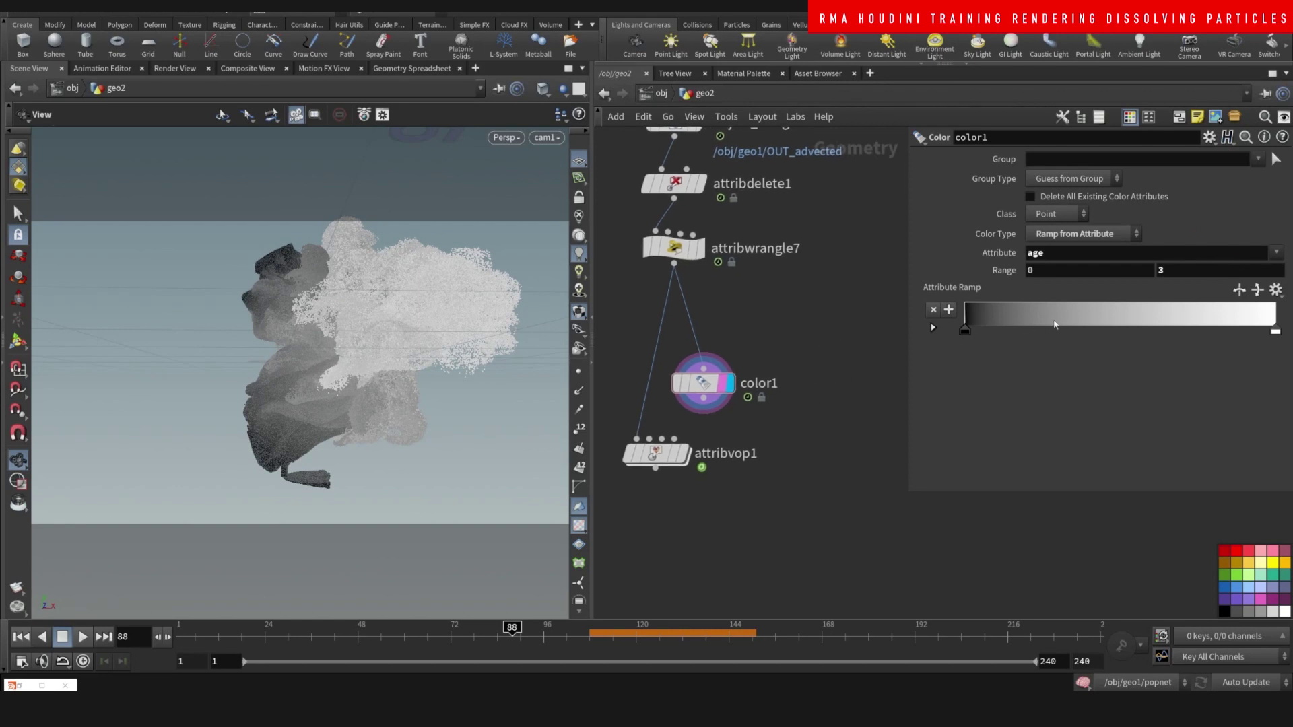
left_click_drag(1171, 271, 1096, 248)
key("Return")
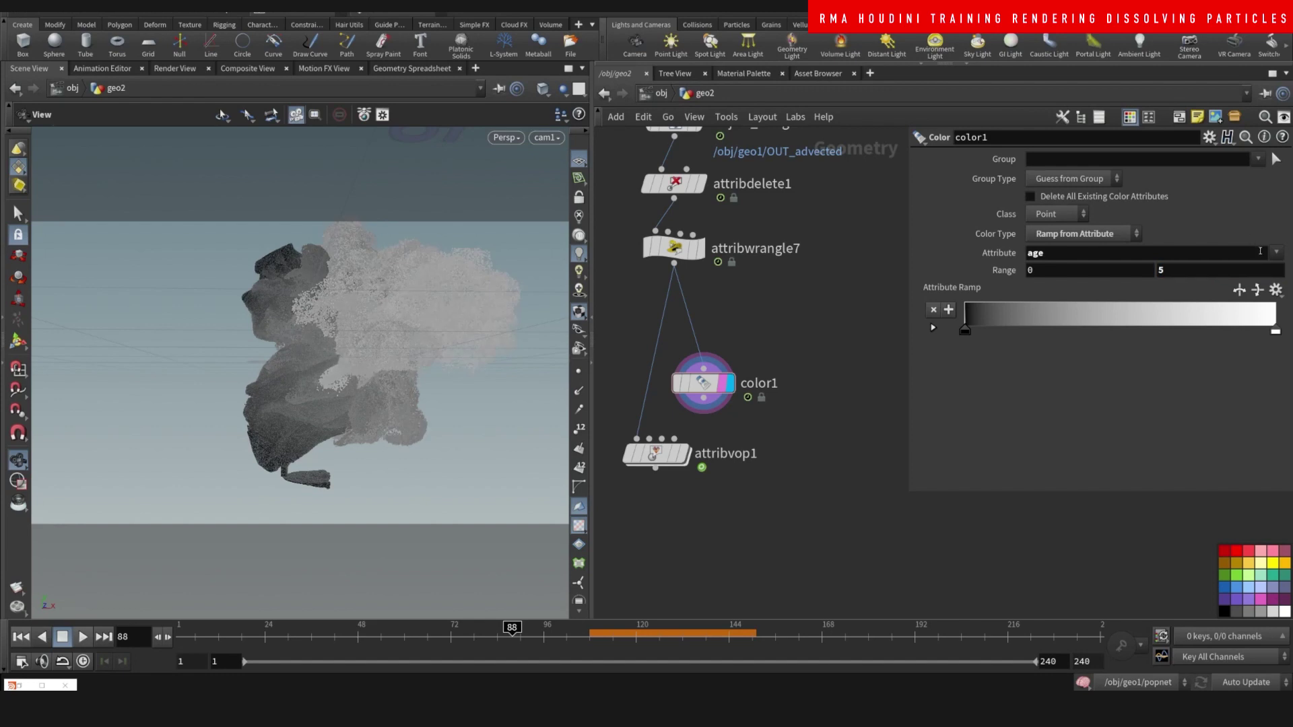
key("Return")
type("4")
key("Return")
Move color1 aside, wire its output into attribvop1's first input and display attribvop1
middle_click_drag(793, 421, 825, 382)
left_click_drag(736, 344, 779, 324)
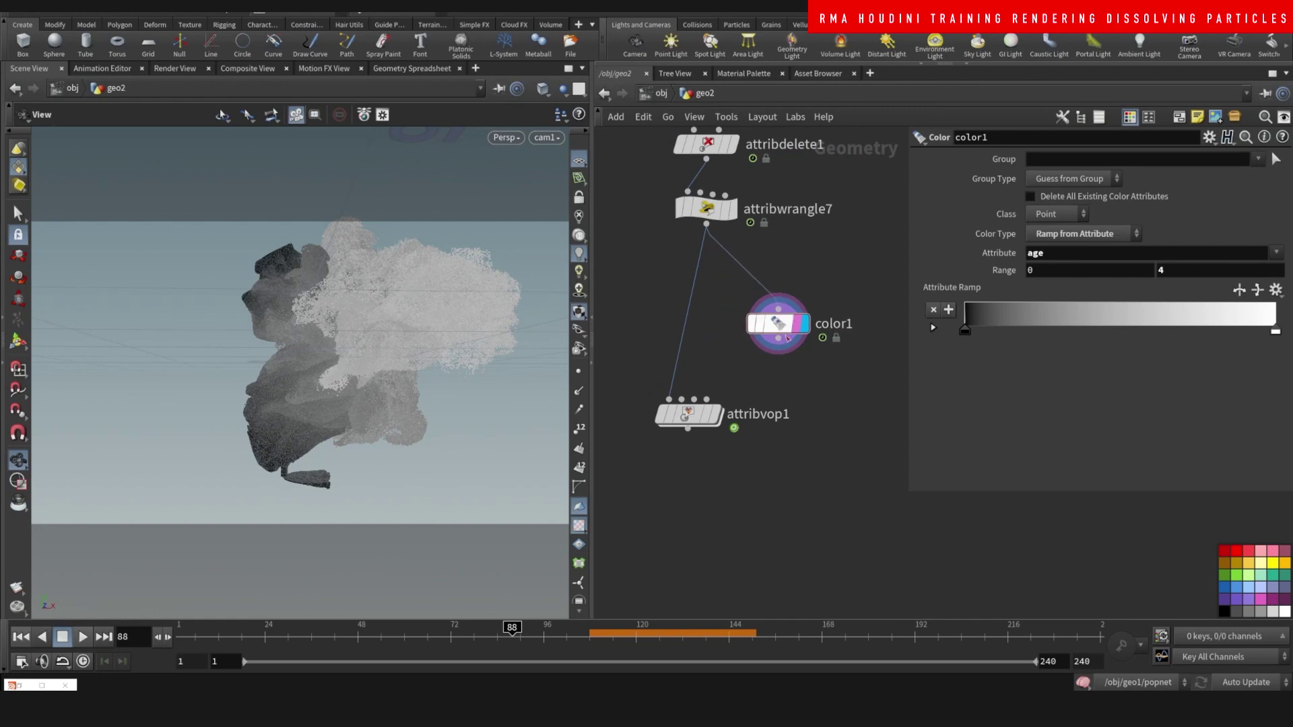
left_click(778, 339)
left_click(666, 399)
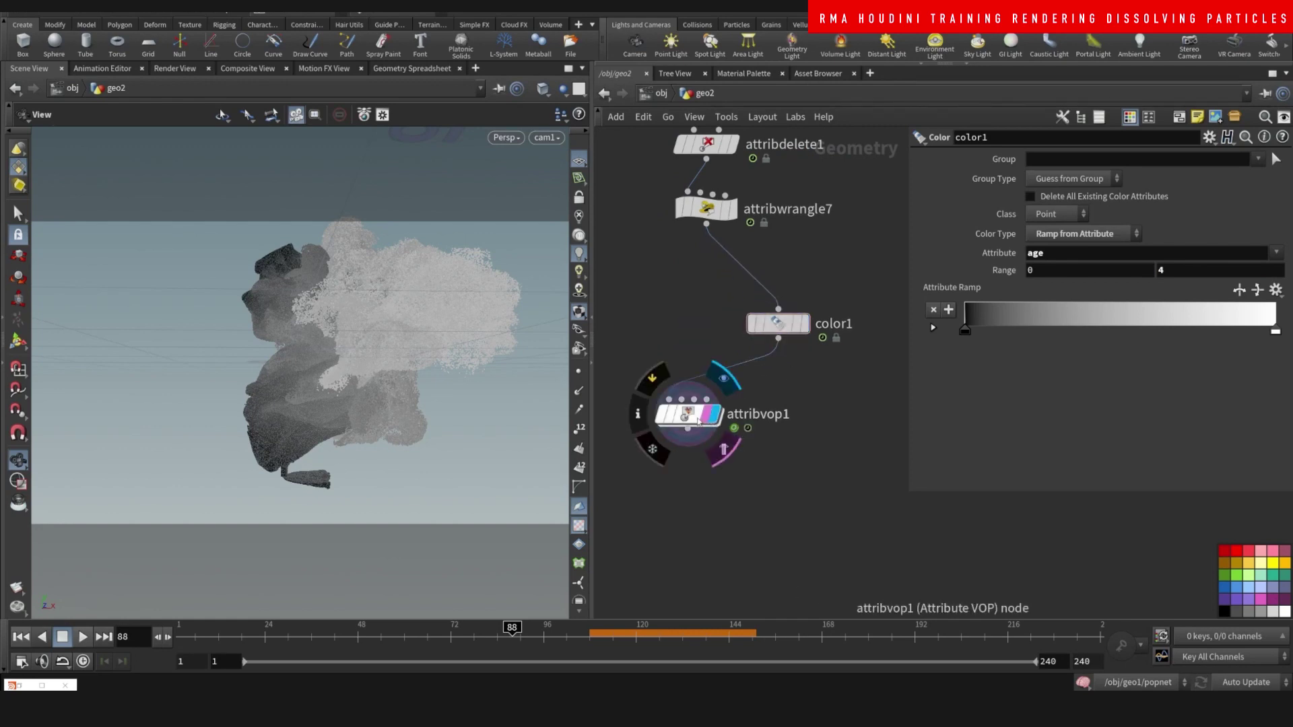
Go inside attribvop1 and add a Bind node beside geometryvopglobal1
double_click(691, 412)
middle_click_drag(878, 555, 713, 436)
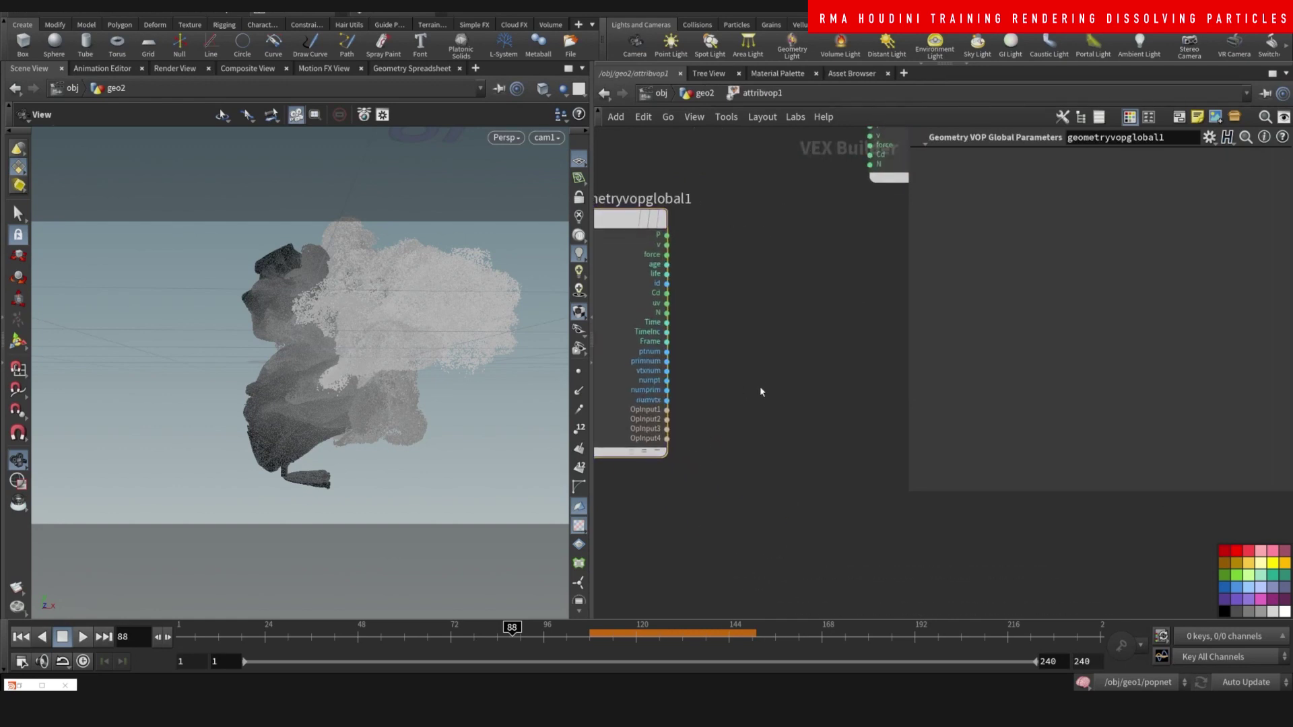
key("Tab")
type("bind")
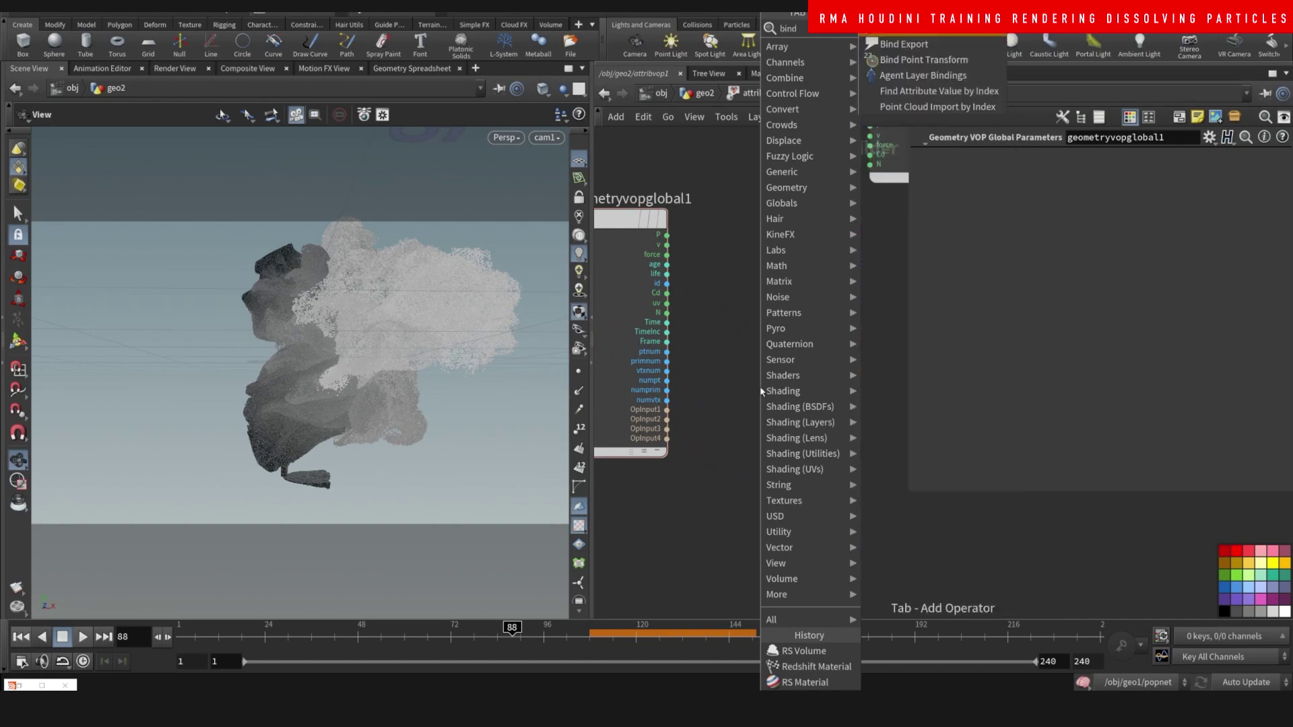
key("Return")
left_click(762, 391)
Name the bind1 parameter pscale and move the node below geometryvopglobal1
left_click_drag(1082, 156, 916, 128)
type("pscalke")
key("Return")
key("Return")
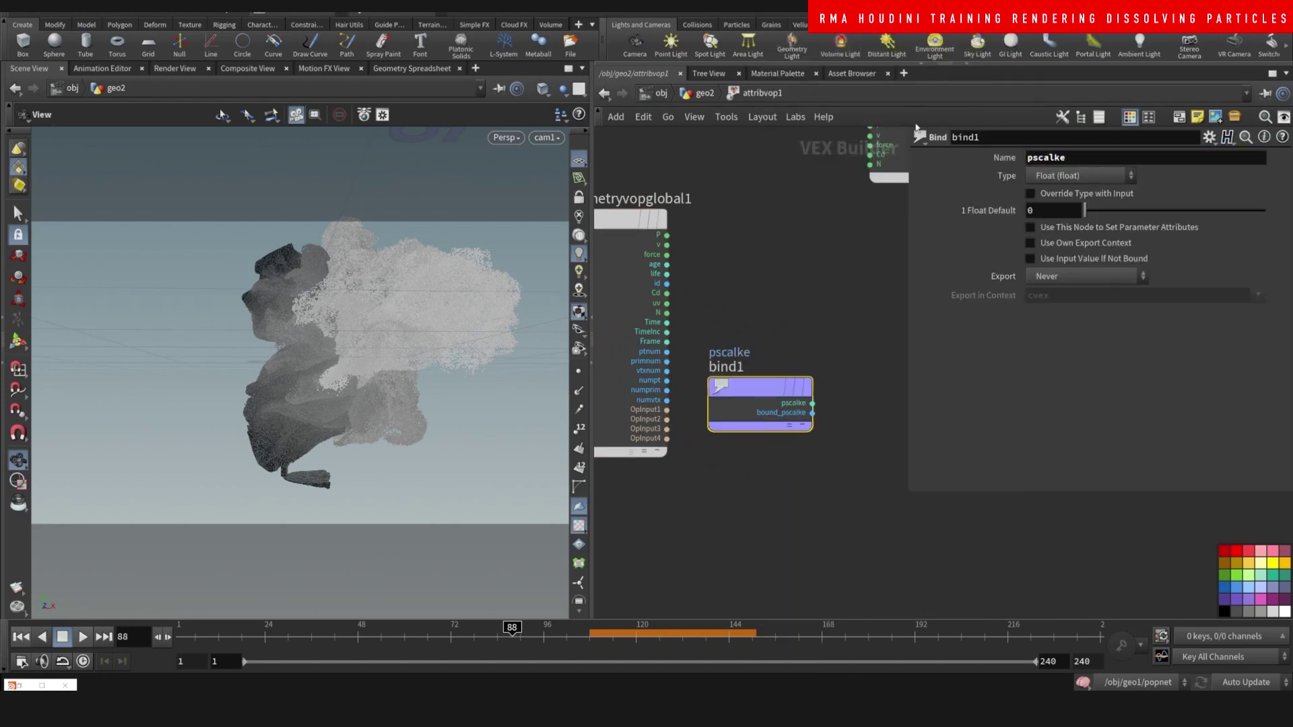
left_click_drag(1077, 157, 835, 169)
type("pscale")
key("Return")
scroll(757, 297, "down", 3)
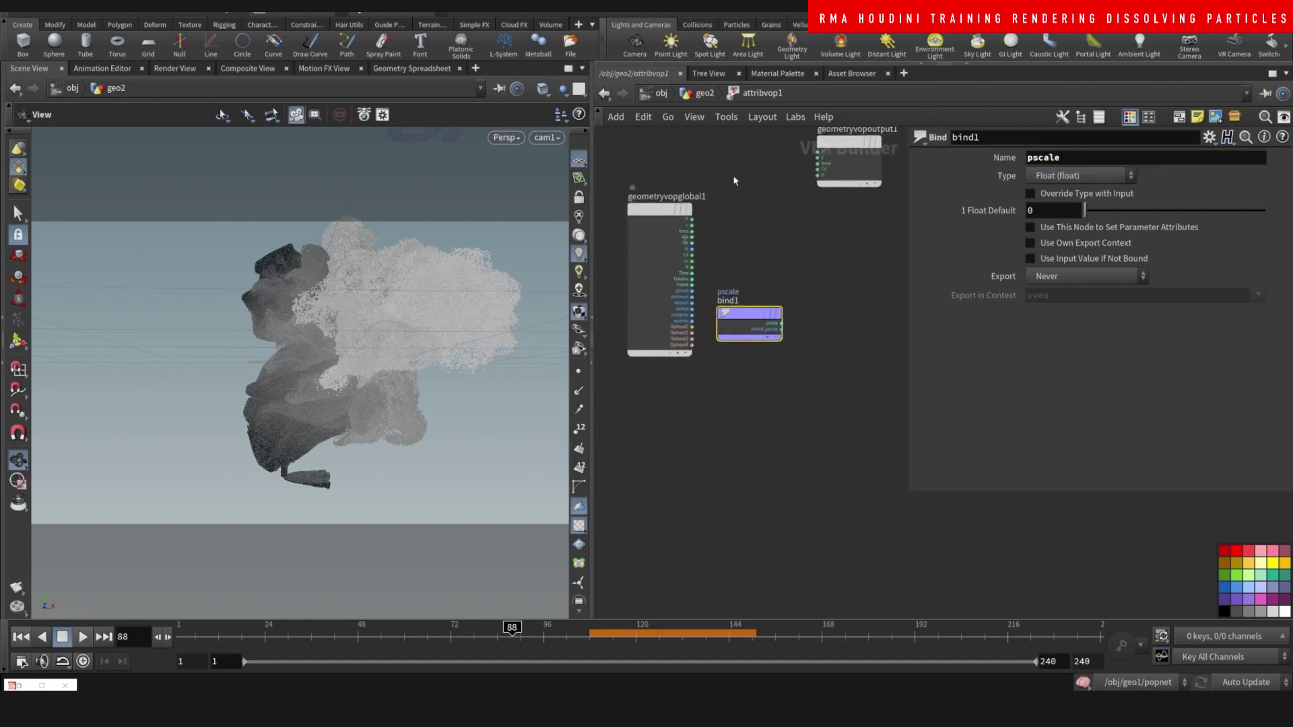
left_click_drag(746, 311, 687, 397)
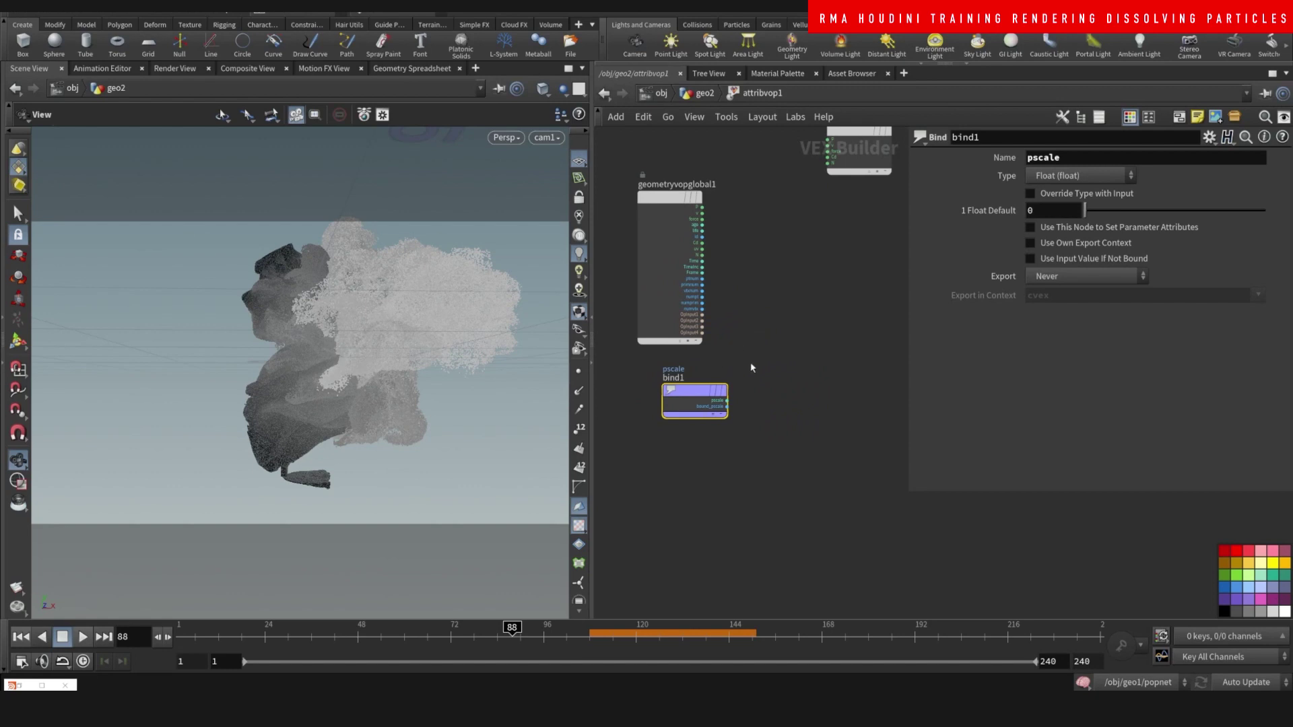
Add a Multiply node and wire bind1's pscale and the global Cd into its inputs
scroll(742, 365, "up", 1)
key("Tab")
type("mul")
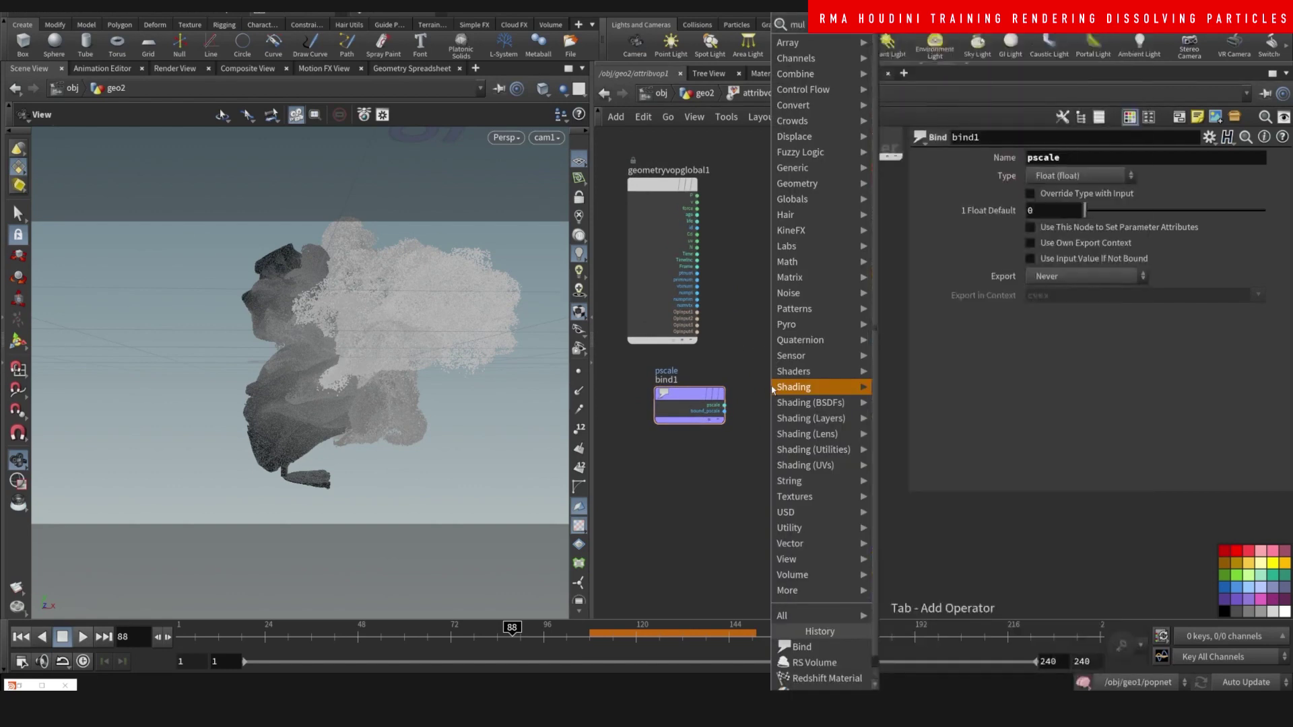
key("Return")
left_click(842, 393)
scroll(762, 381, "up", 2)
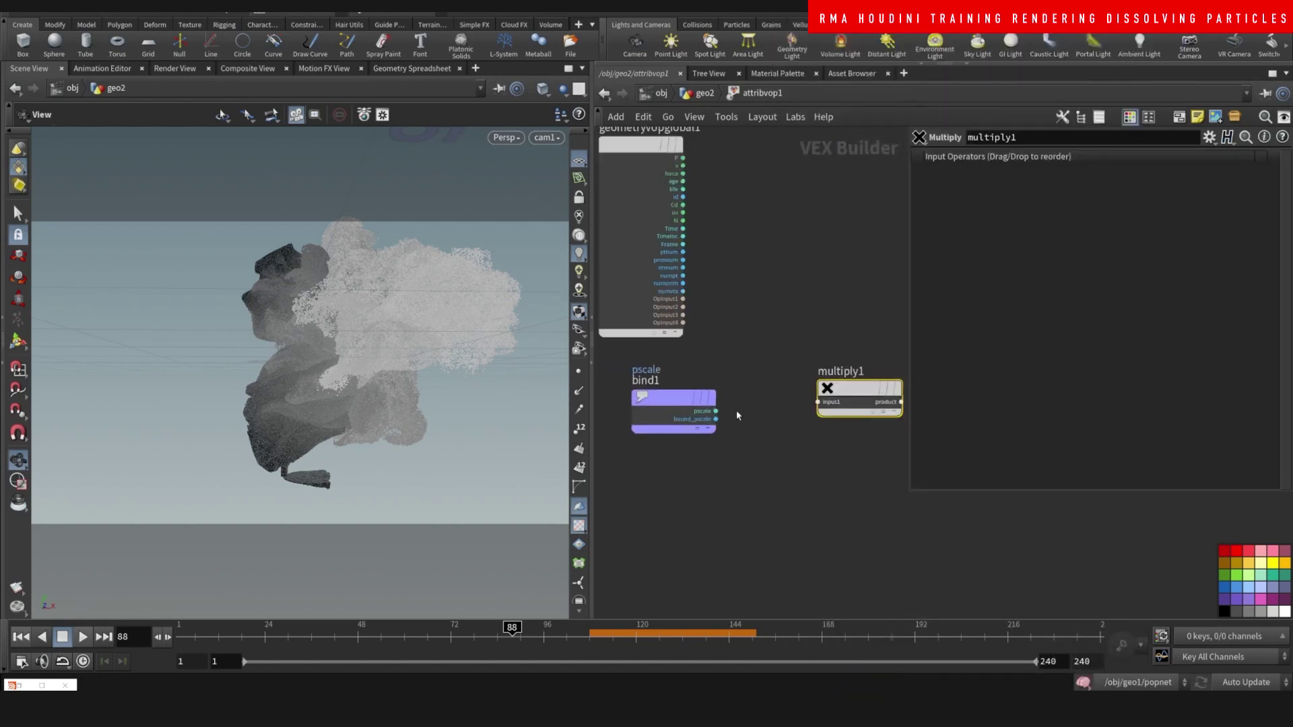
left_click_drag(715, 411, 817, 402)
left_click(817, 409)
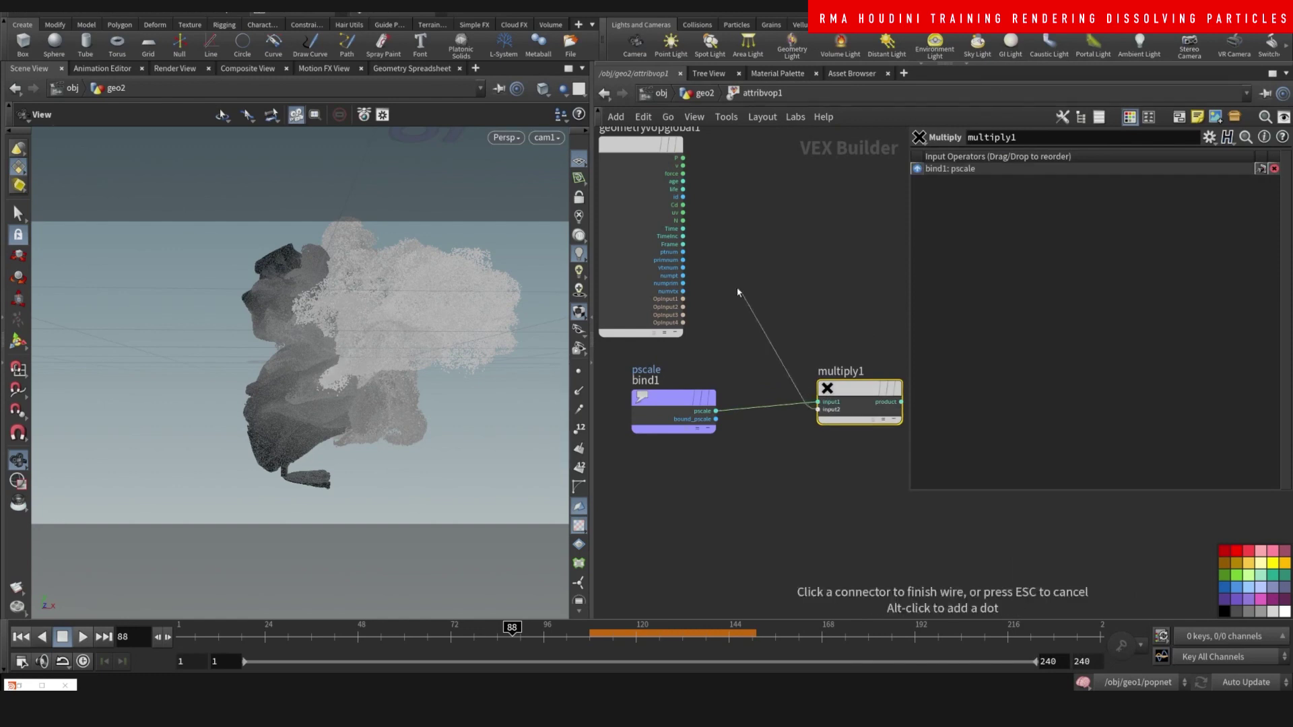
left_click(683, 205)
Add a second Bind node beyond multiply1 and connect the multiply's product to its input
middle_click_drag(853, 288, 724, 254)
key("Tab")
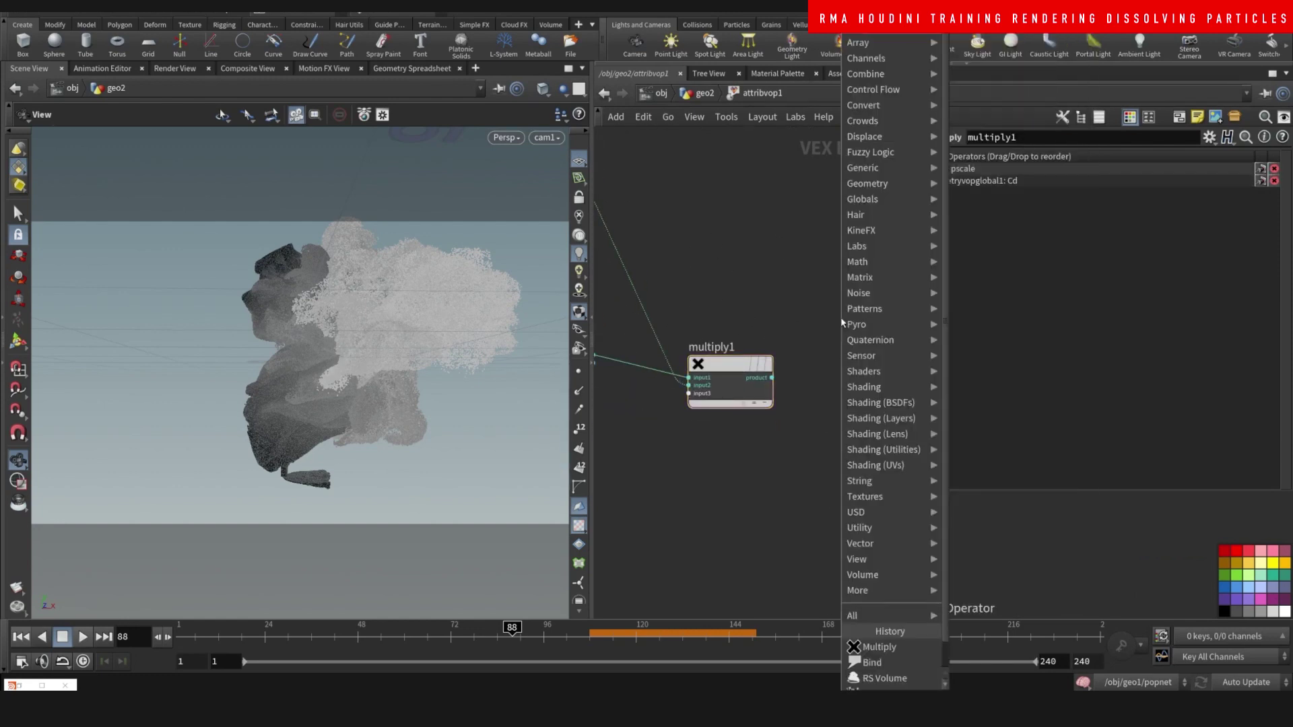
key("Return")
left_click(842, 322)
left_click(773, 378)
left_click(800, 331)
Name the second Bind's parameter pscale so the multiplied value overwrites the particle scale
type("psclae")
key("Return")
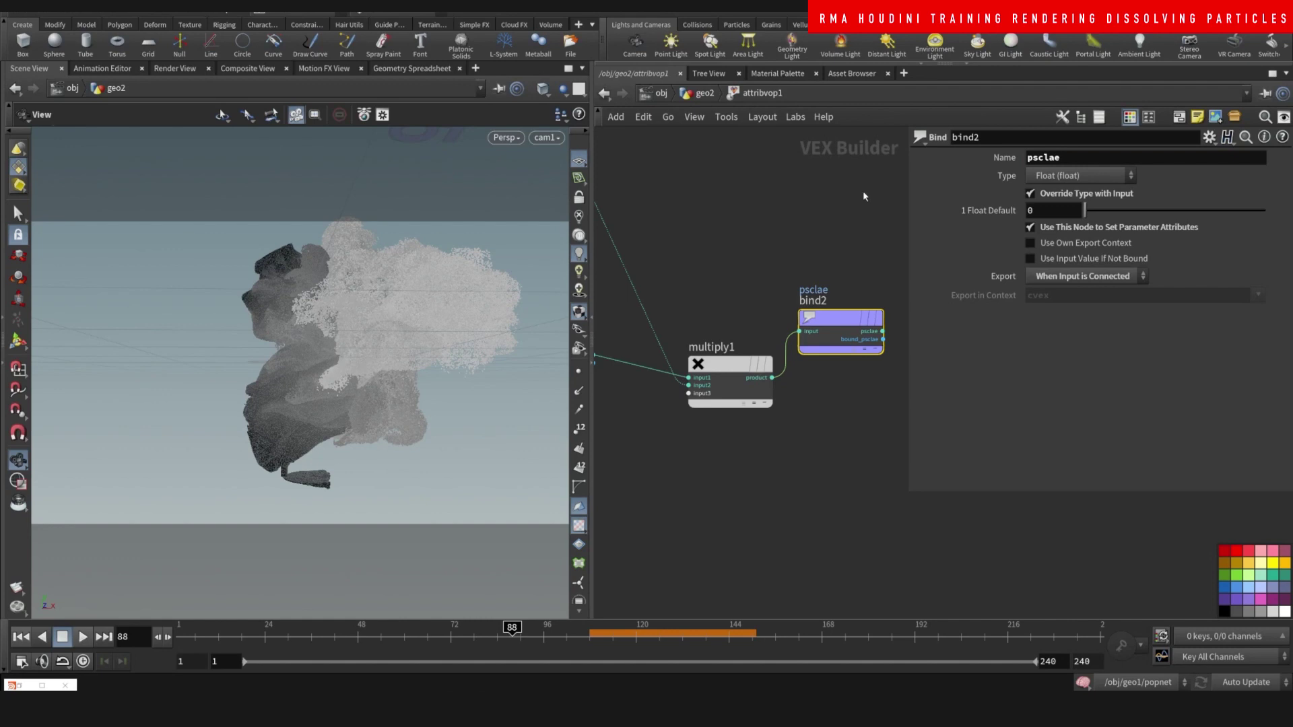
double_click(1050, 157)
type("p")
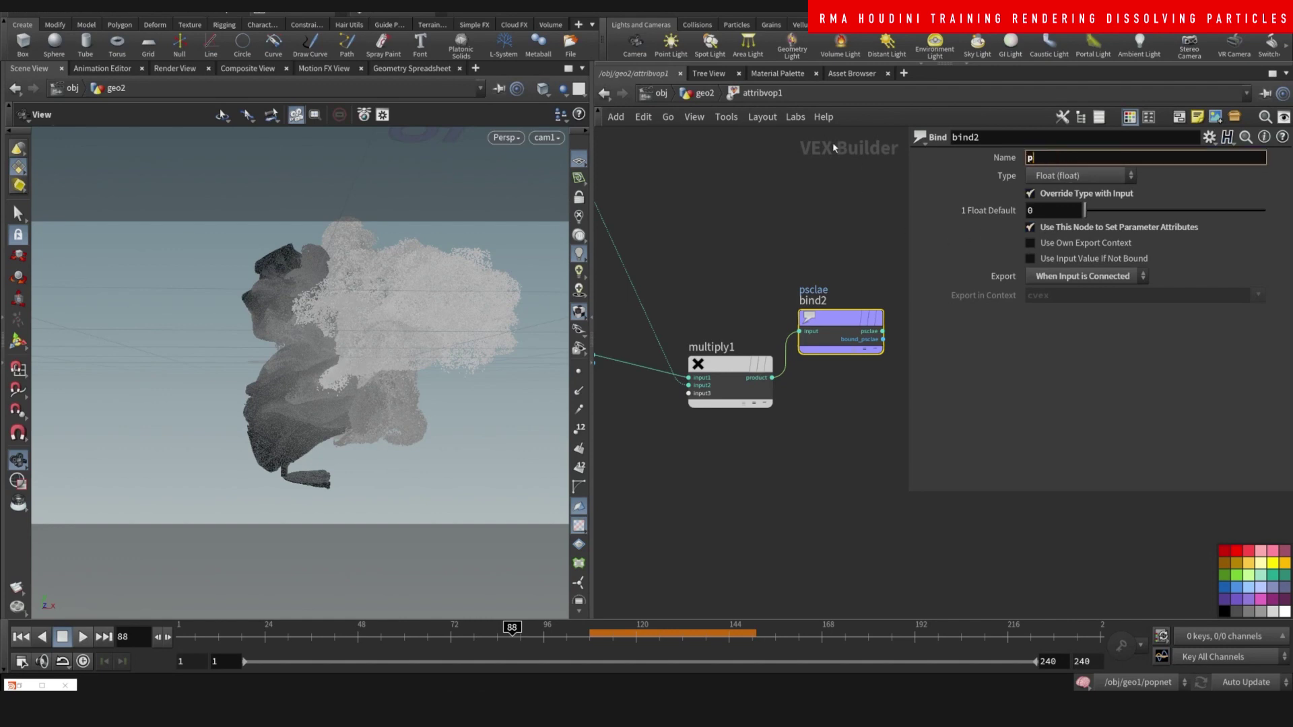
type("scale")
key("Return")
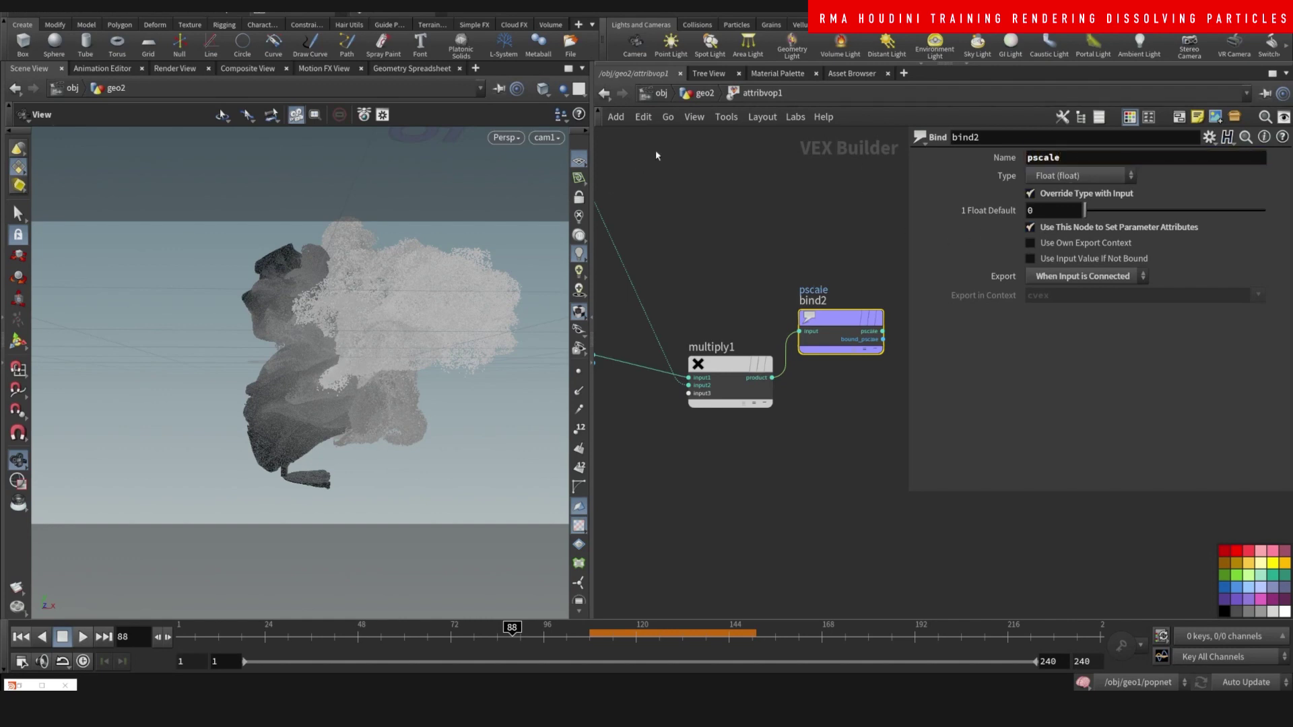
Return to the geo2 network and add a Sphere node beside attribvop1
key("u")
key("Tab")
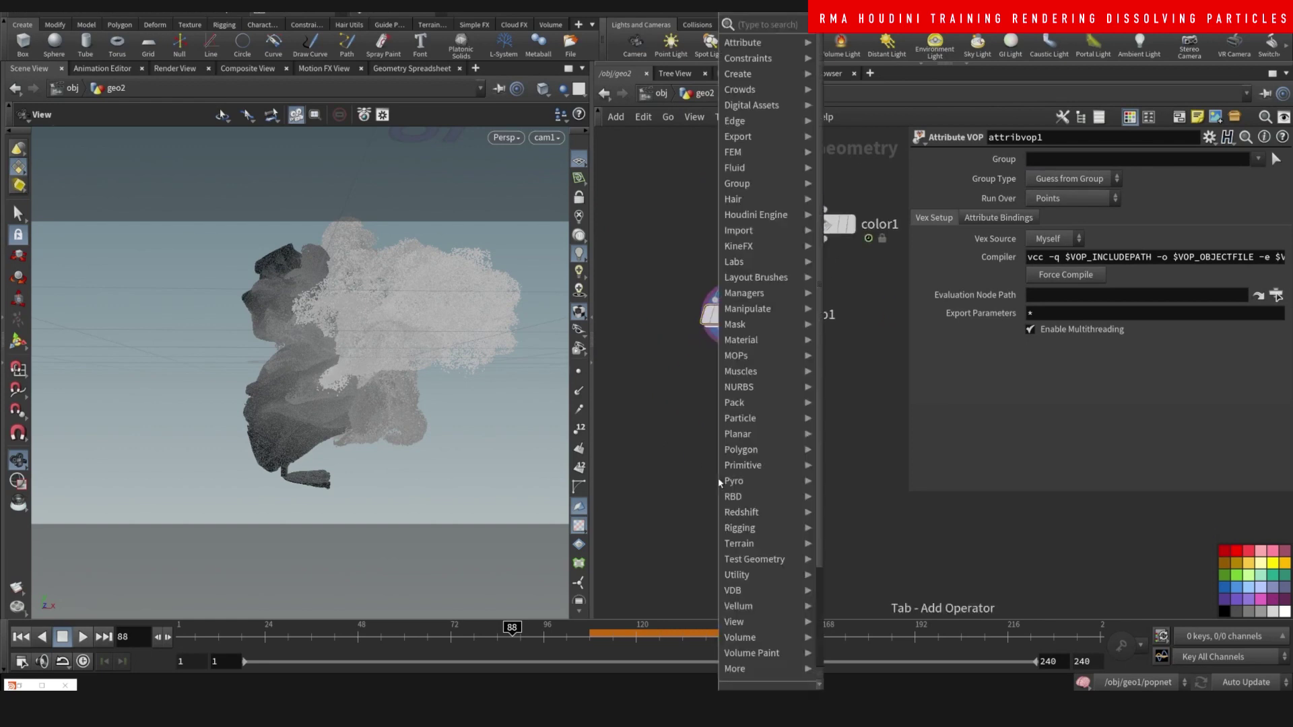
type("sphere")
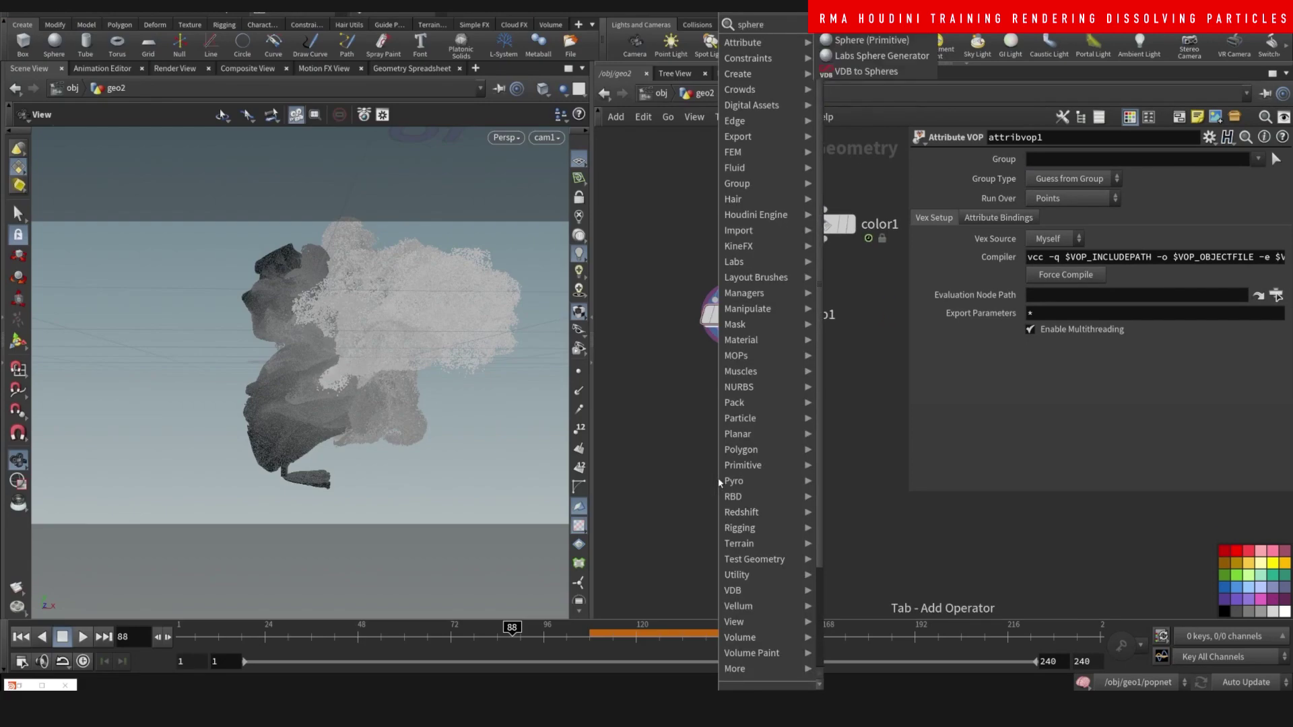
key("Return")
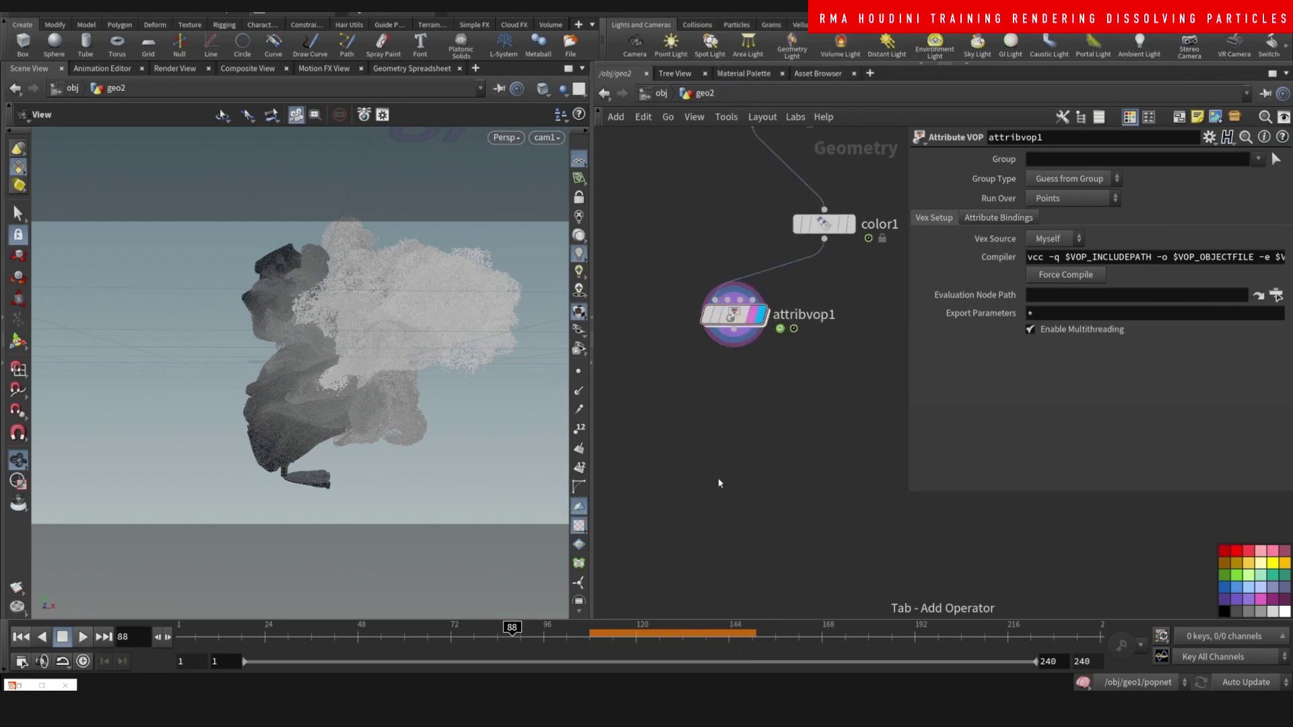
left_click(718, 478)
middle_click_drag(689, 516, 793, 482)
left_click_drag(823, 446, 665, 319)
Add a Copy Stamp node below sphere1 and attribvop1
key("Tab")
type("cops")
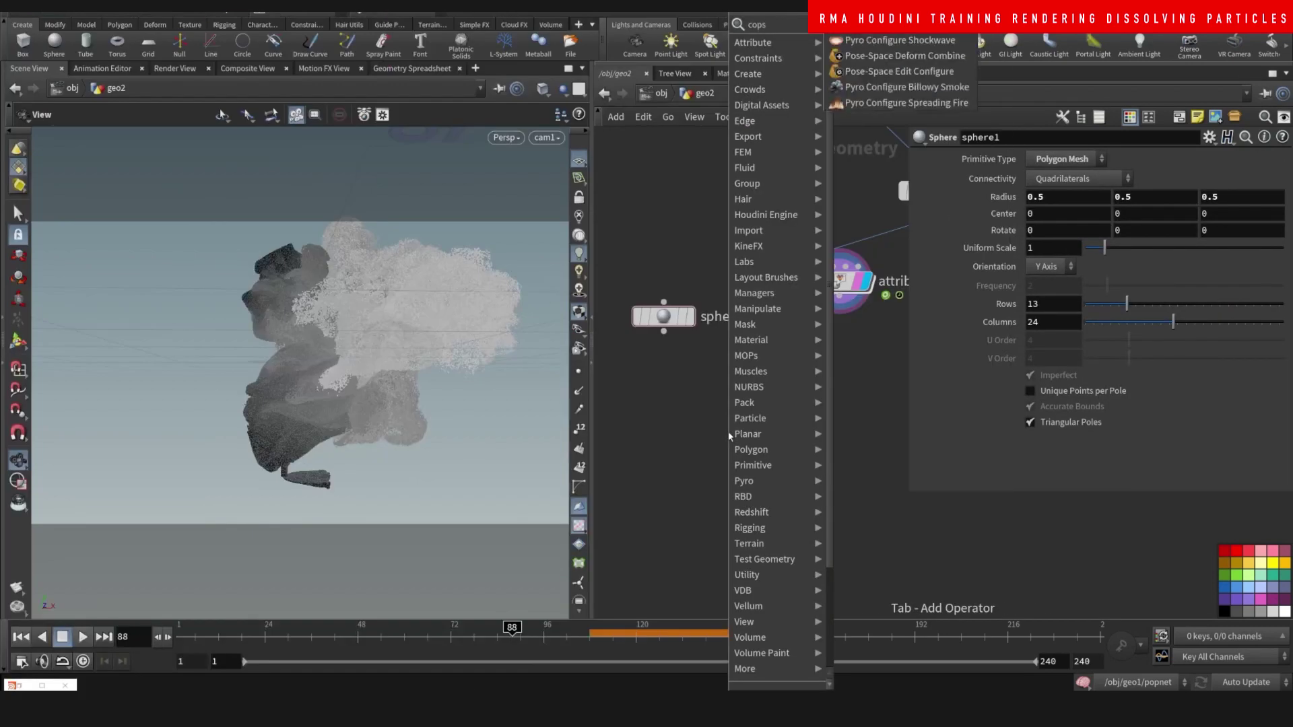
key("Return")
left_click(729, 433)
left_click(965, 197)
left_click(1060, 221)
left_click(1055, 250)
Set sphere1's Uniform Scale to 0.1
left_click(665, 317)
left_click_drag(1045, 250, 934, 274)
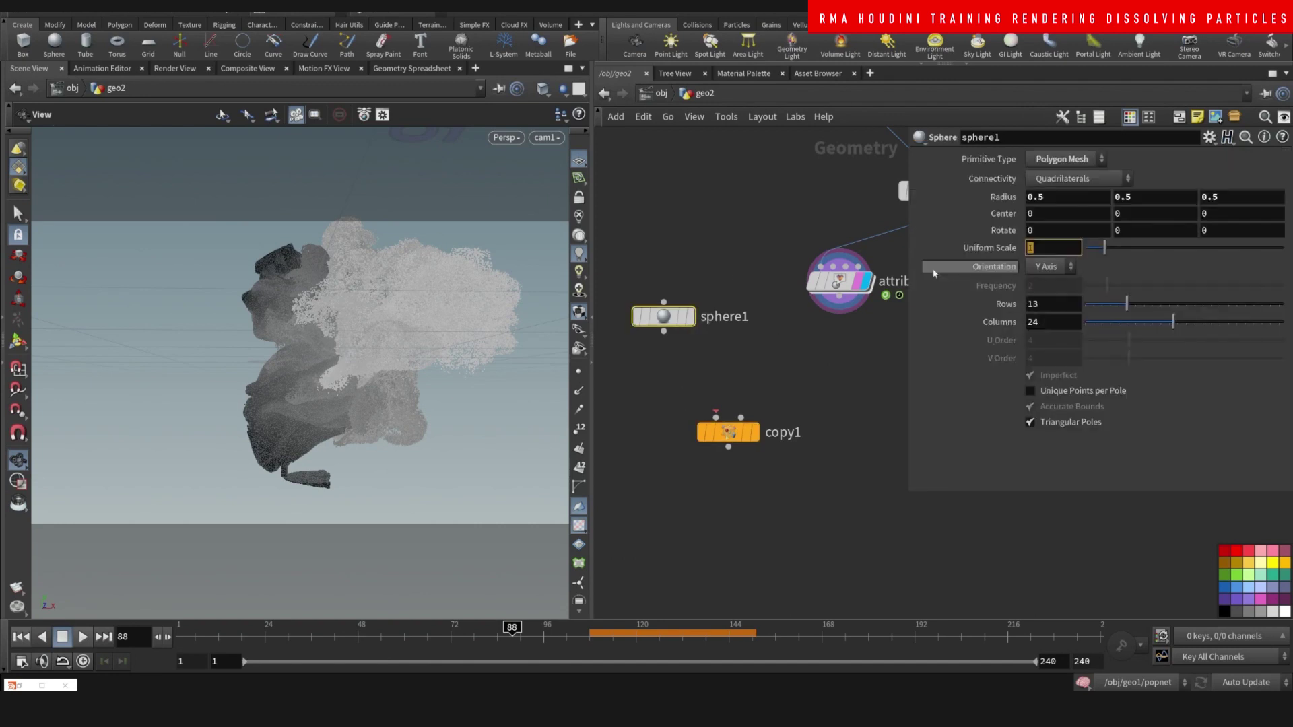
type(".1")
key("Return")
Wire sphere1 into copy1's first input and attribvop1 into its second, and display copy1
left_click(846, 310)
left_click(748, 405)
left_click(715, 416)
left_click(664, 332)
left_click(729, 377)
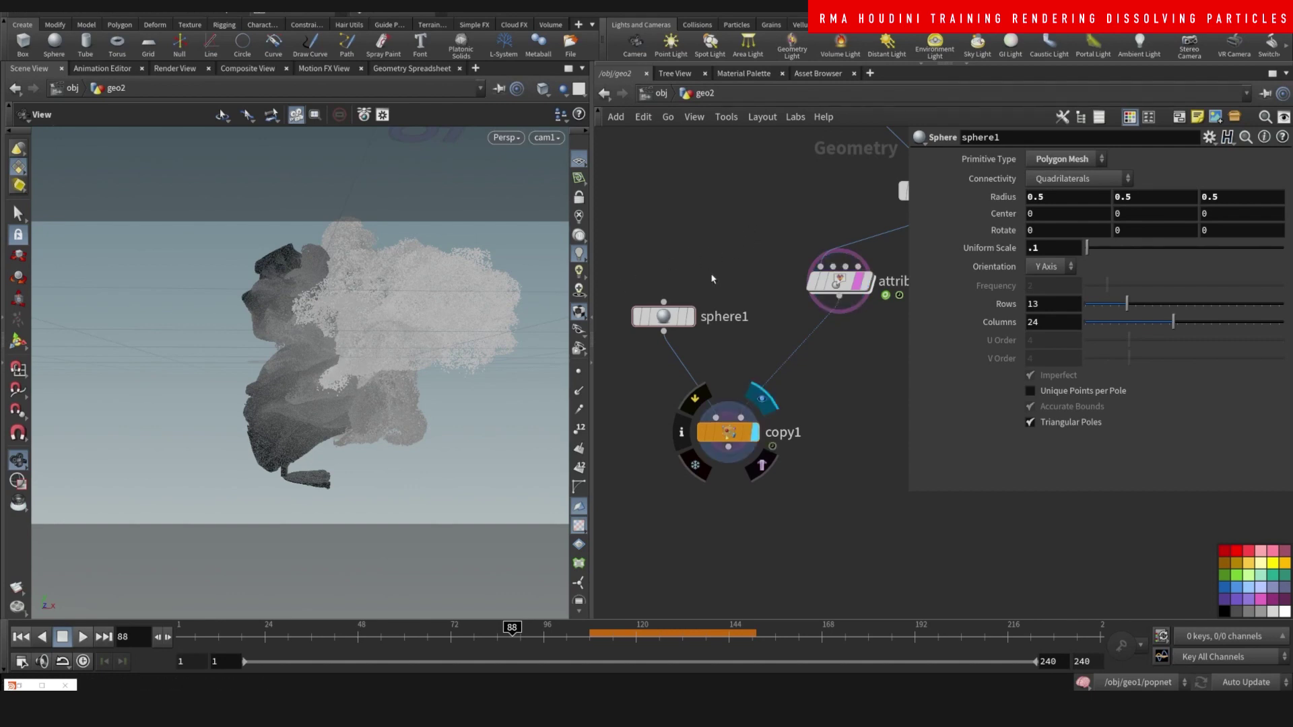
Switch the display back to attribvop1 and insert a Delete node between attribvop1 and copy1
middle_click_drag(724, 229, 906, 273)
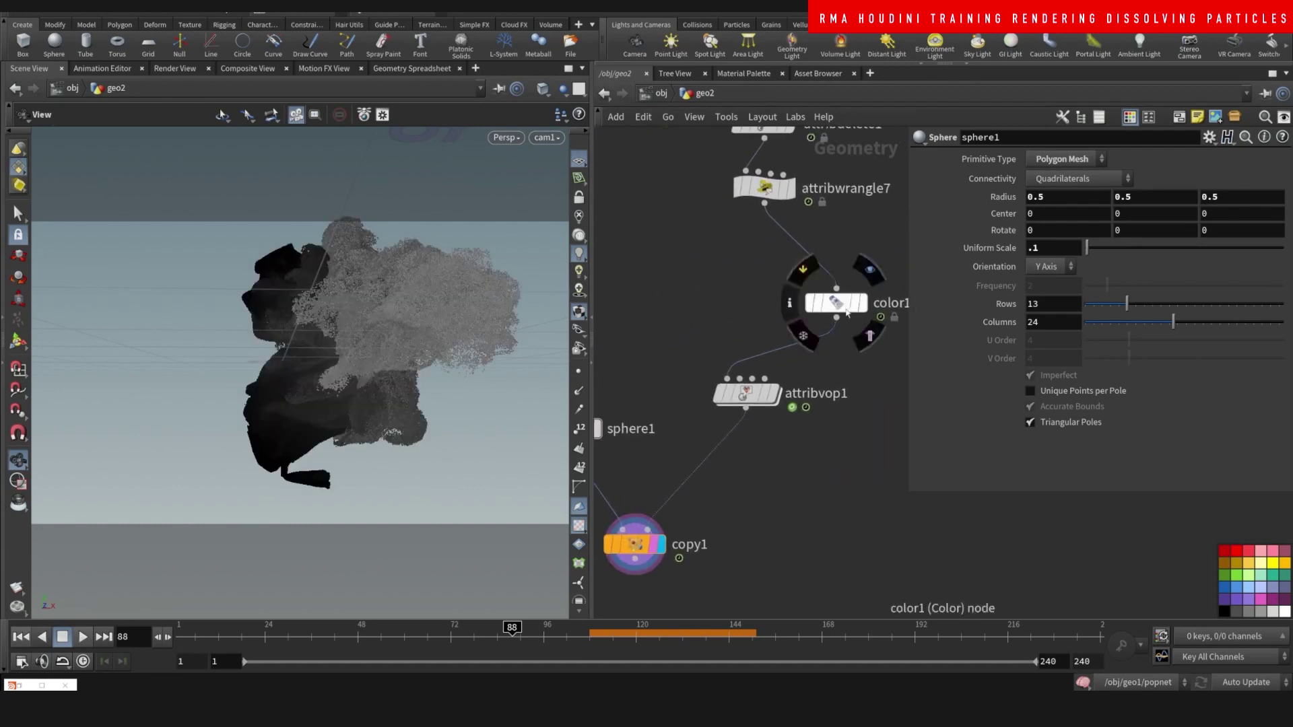
left_click(776, 393)
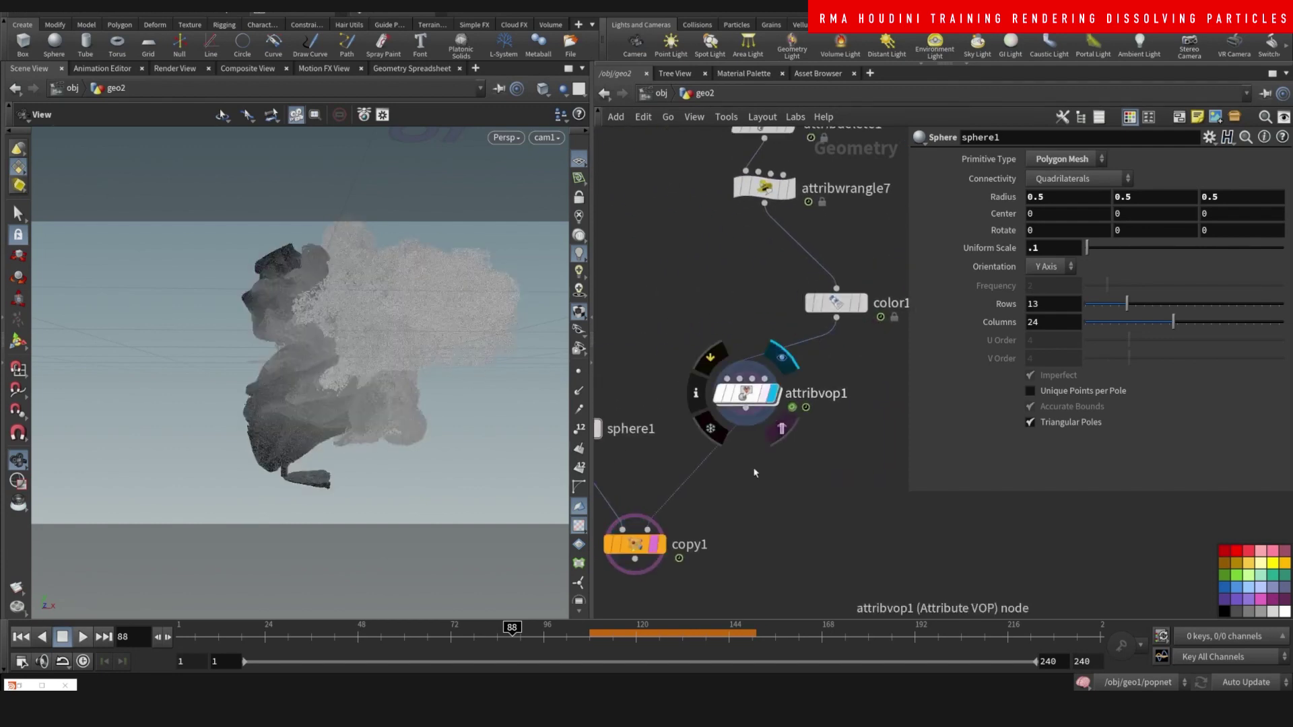
middle_click_drag(746, 509, 720, 378)
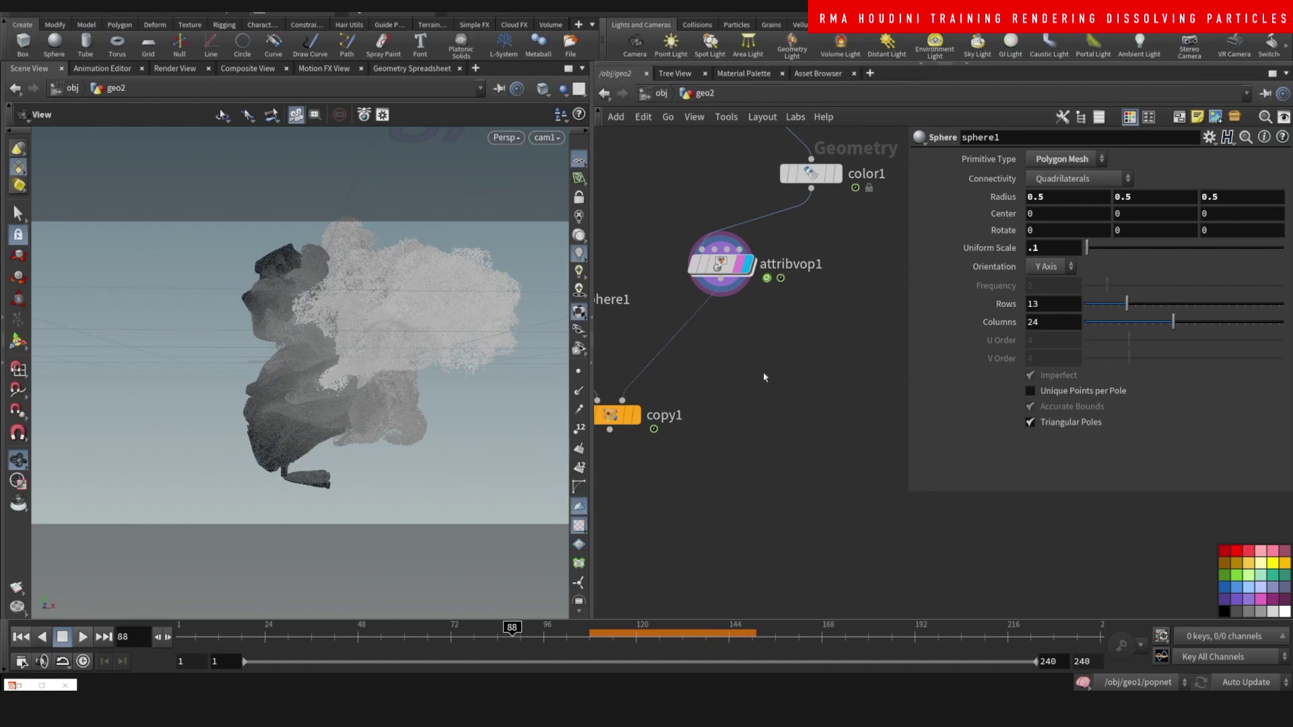
key("Tab")
key("Escape")
key("Tab")
type("de")
left_click(858, 38)
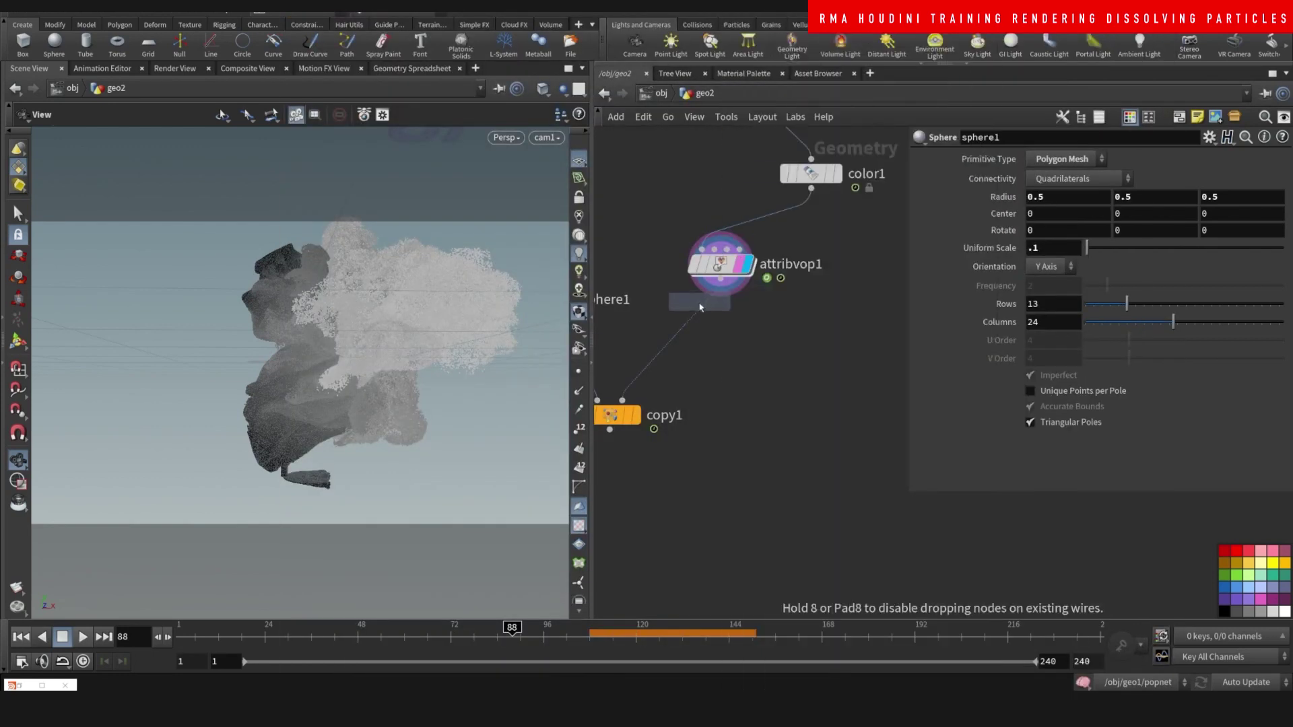
left_click(704, 317)
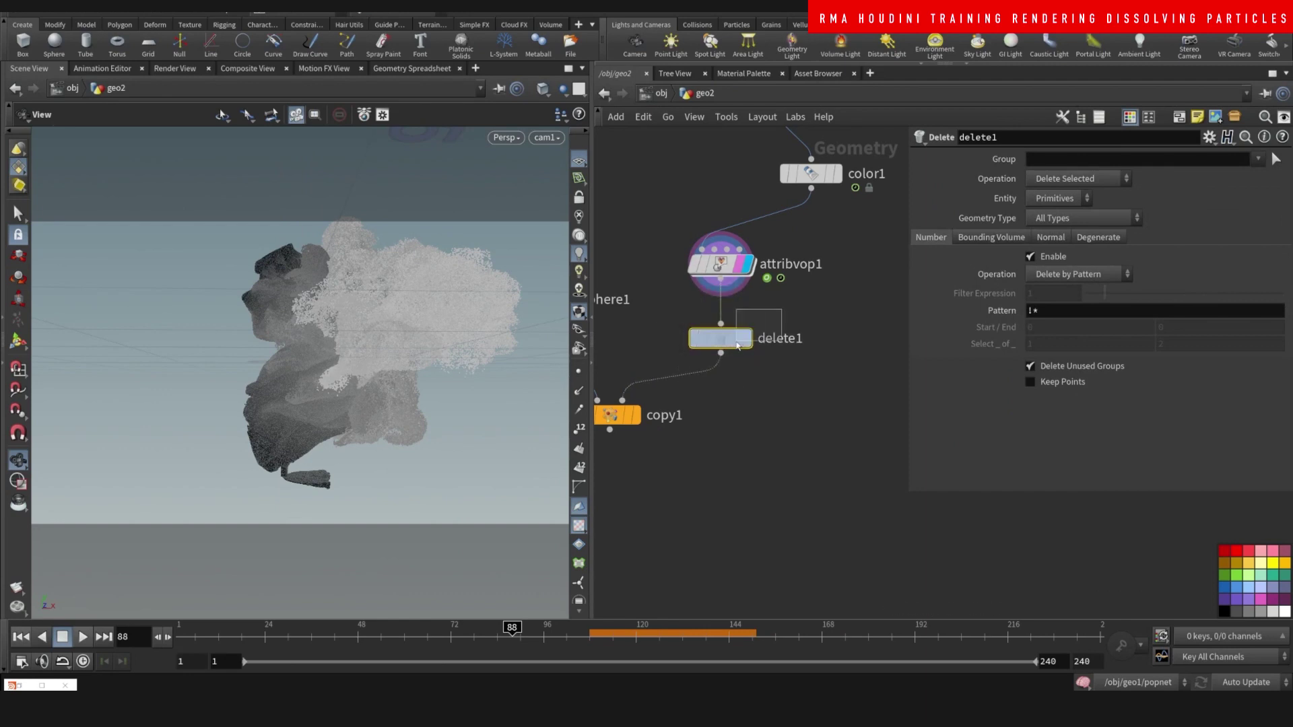
Set delete1 to delete Points by range, selecting 20 of 21, and display the thinned result through copy1
left_click(1060, 198)
left_click(1052, 225)
left_click(1070, 280)
left_click(1071, 308)
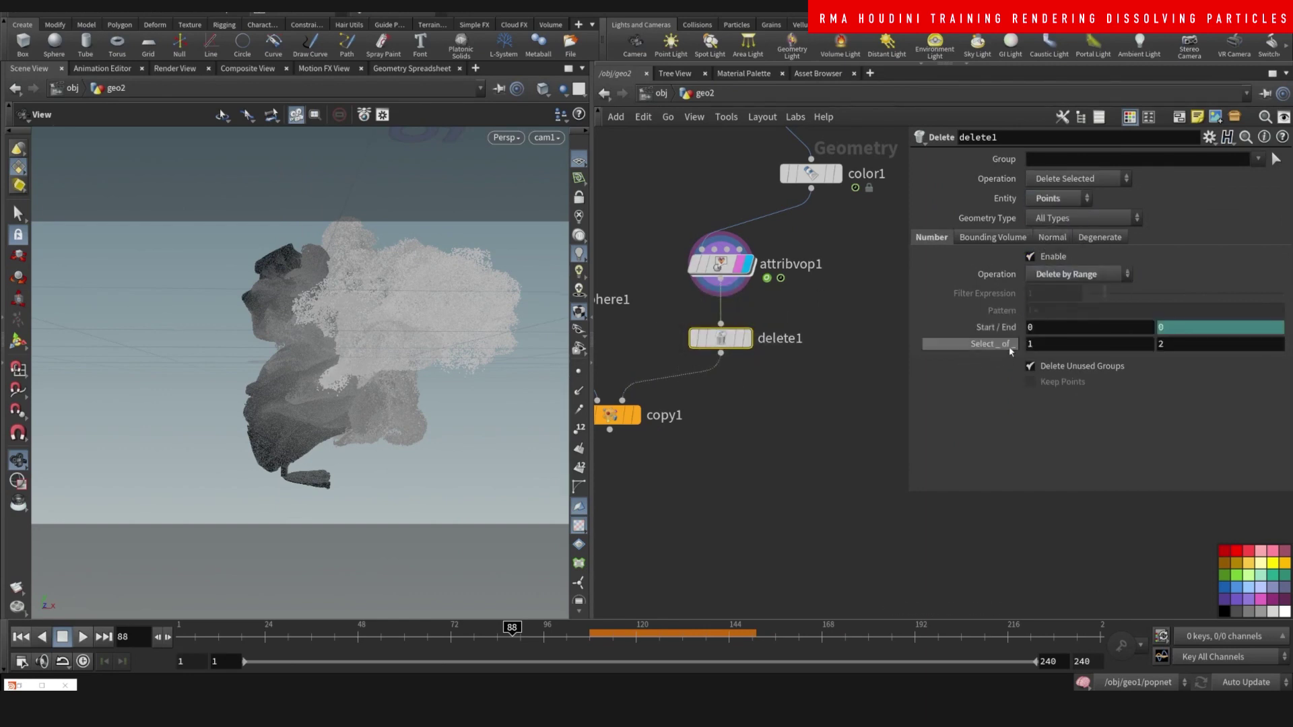
left_click(748, 342)
middle_click_drag(744, 419, 768, 399)
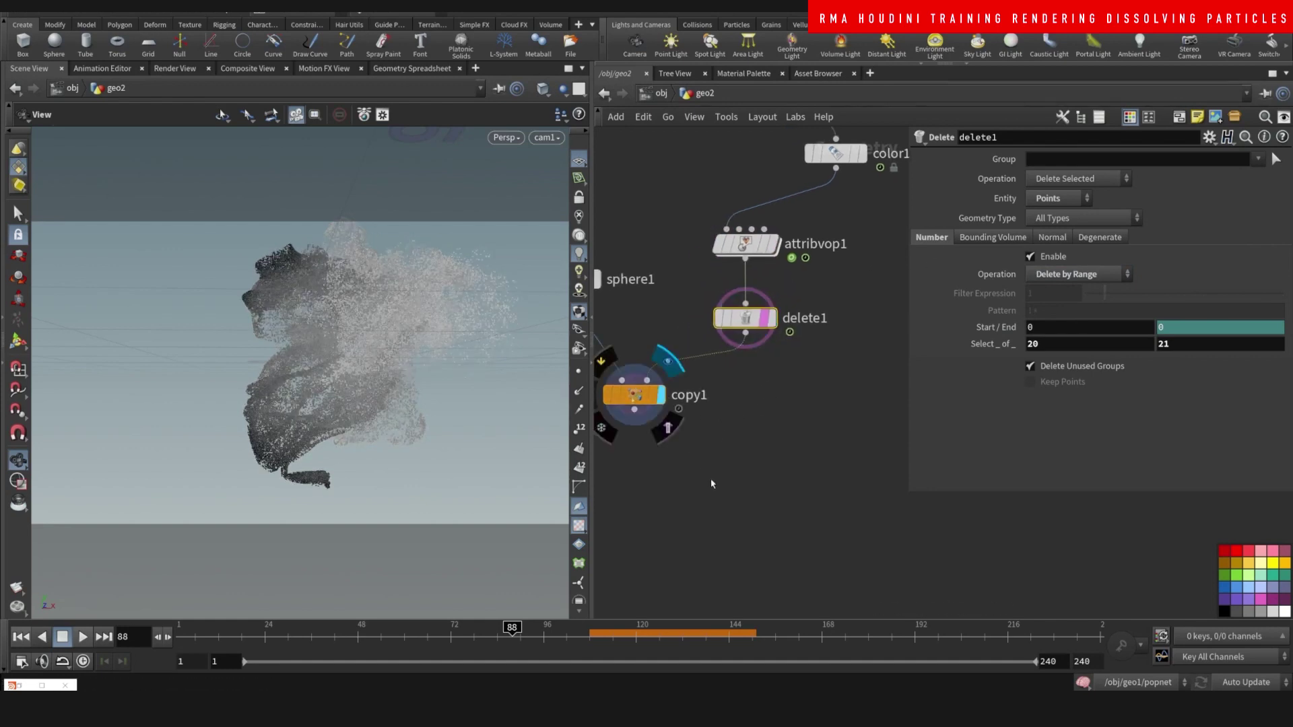
Display copy1, view the thinned sphere copies up close, and move delete1 nearer to attribvop1
left_click(660, 395)
left_click_drag(366, 301, 330, 341)
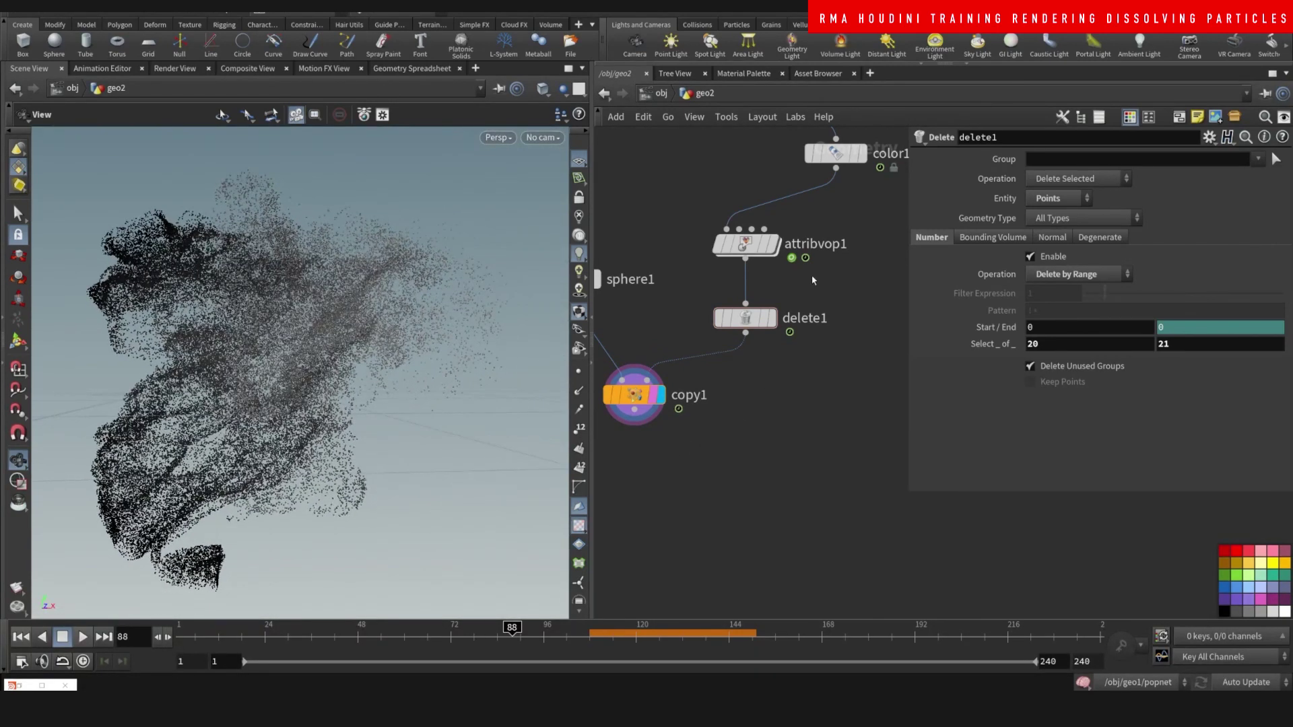
left_click_drag(746, 318, 746, 301)
Try shifting the black key of color1's attribute ramp to about the middle, and return it to the start
left_click(835, 154)
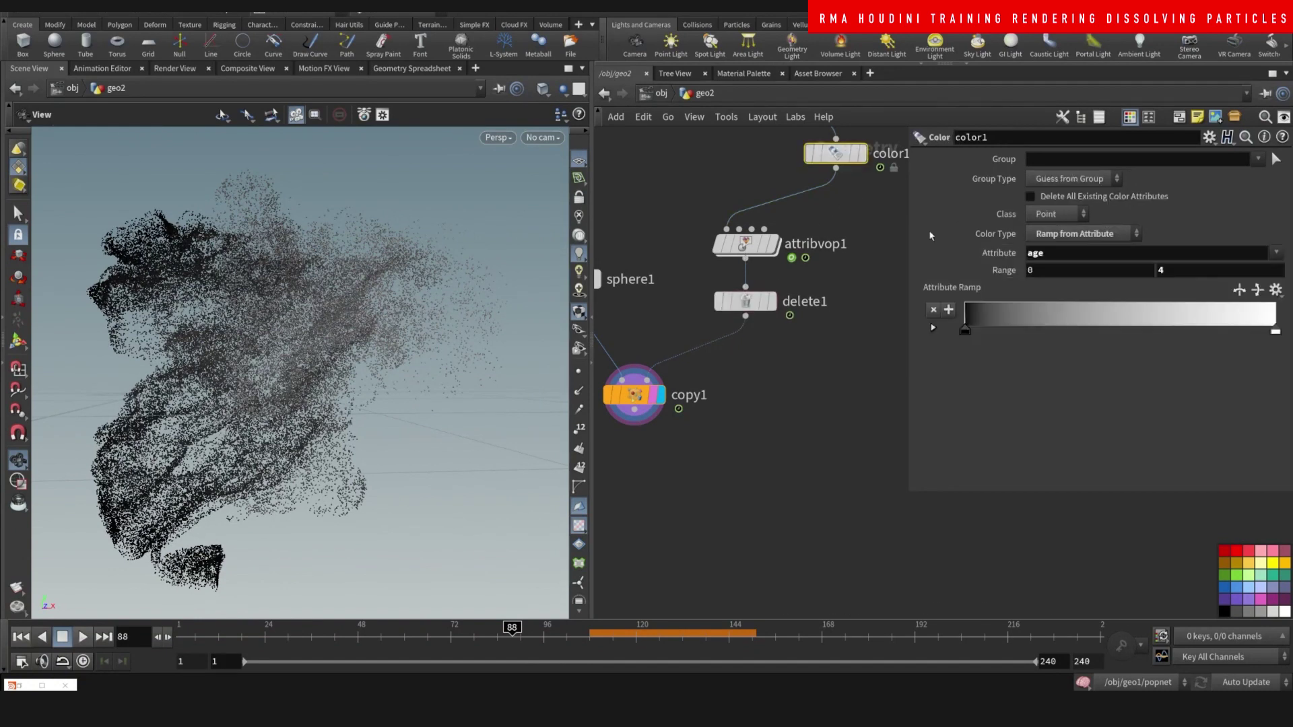
left_click(1099, 331)
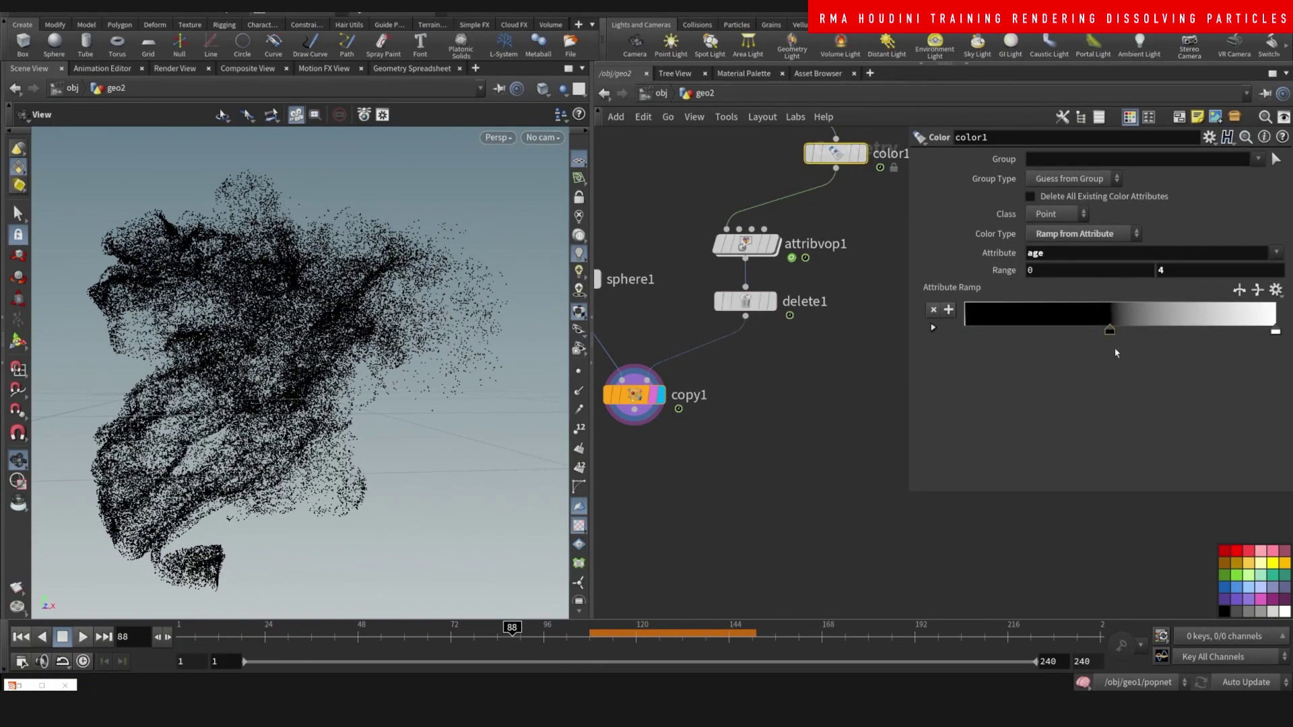
left_click_drag(1113, 336, 1110, 333)
left_click_drag(977, 322, 963, 323)
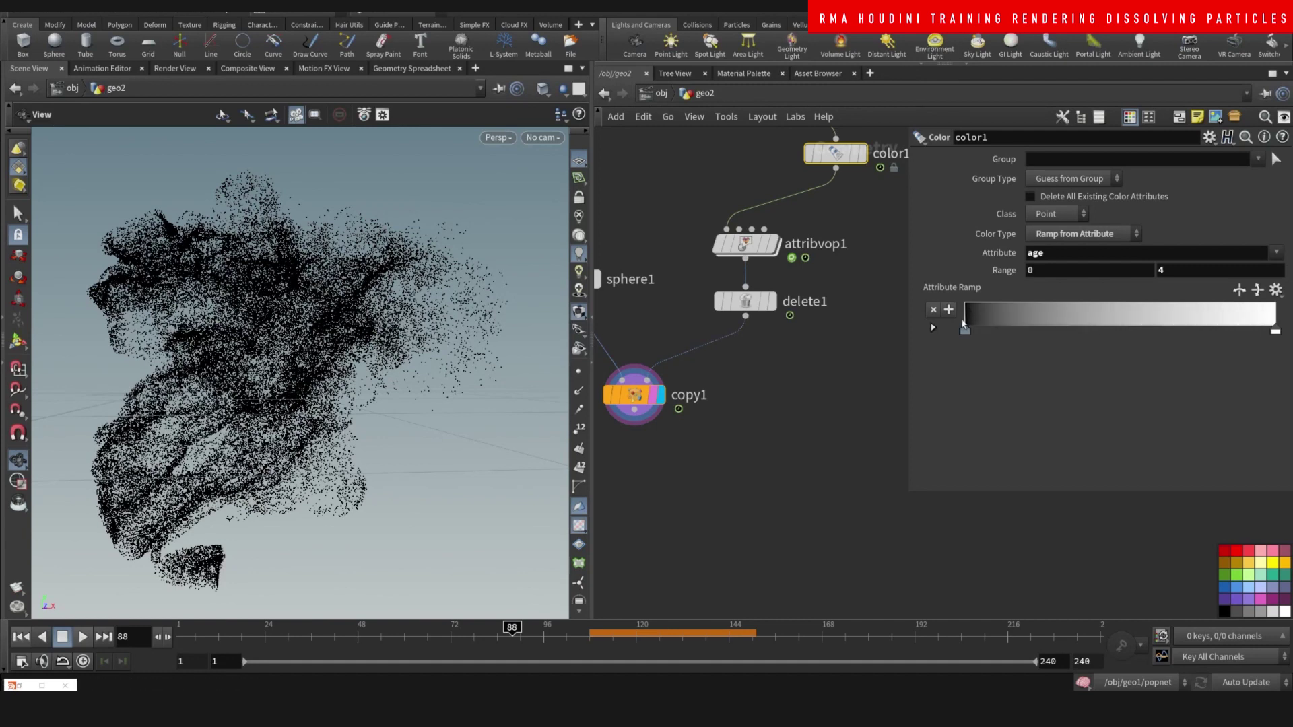
Open attribvop1's network and reposition the pscale node bind1 to make its wiring to multiply1 readable
left_click(746, 252)
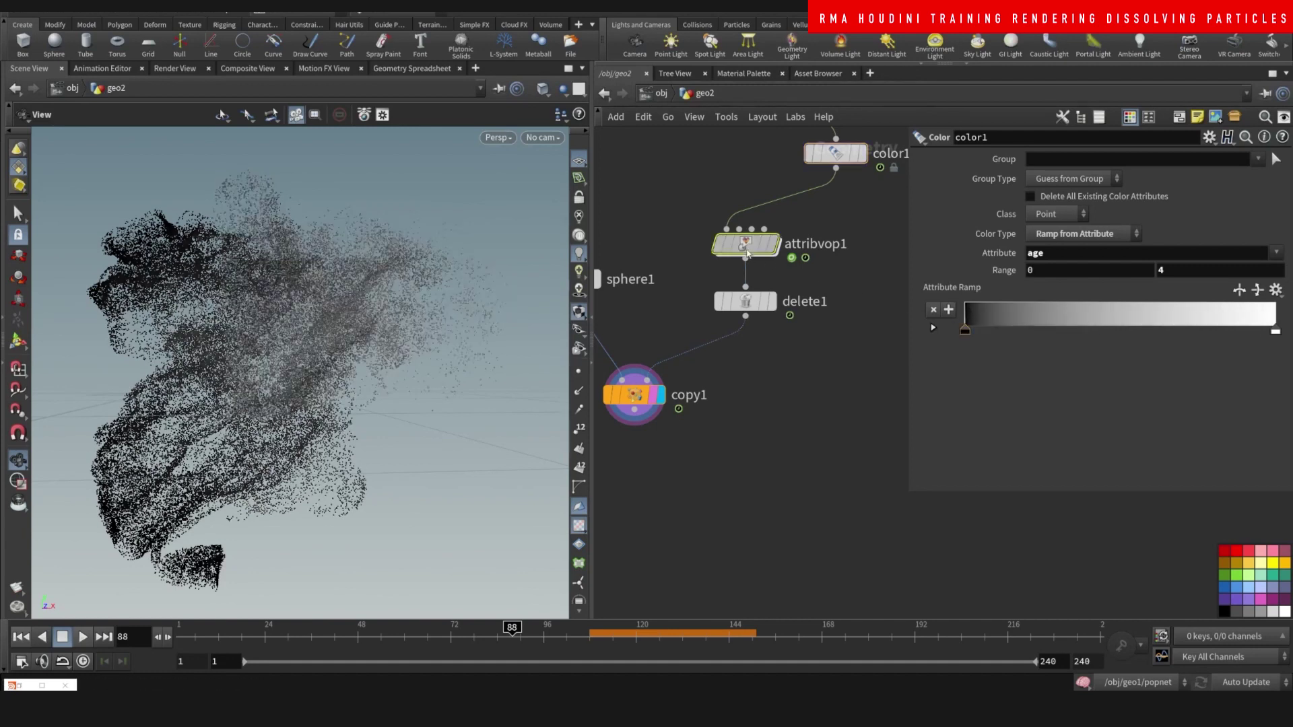
double_click(755, 255)
middle_click_drag(787, 246, 804, 226)
scroll(782, 253, "down", 5)
left_click_drag(684, 291, 690, 341)
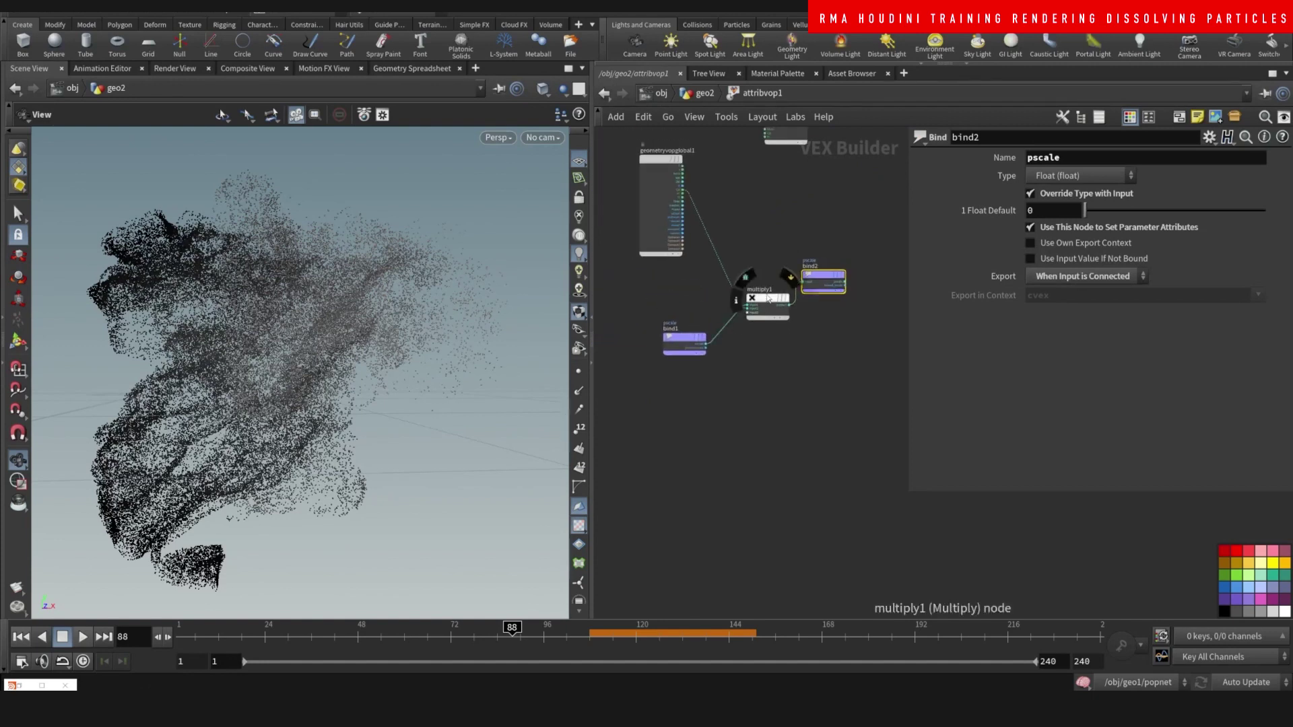
scroll(787, 211, "up", 3)
left_click_drag(773, 269, 777, 258)
left_click_drag(615, 433, 667, 369)
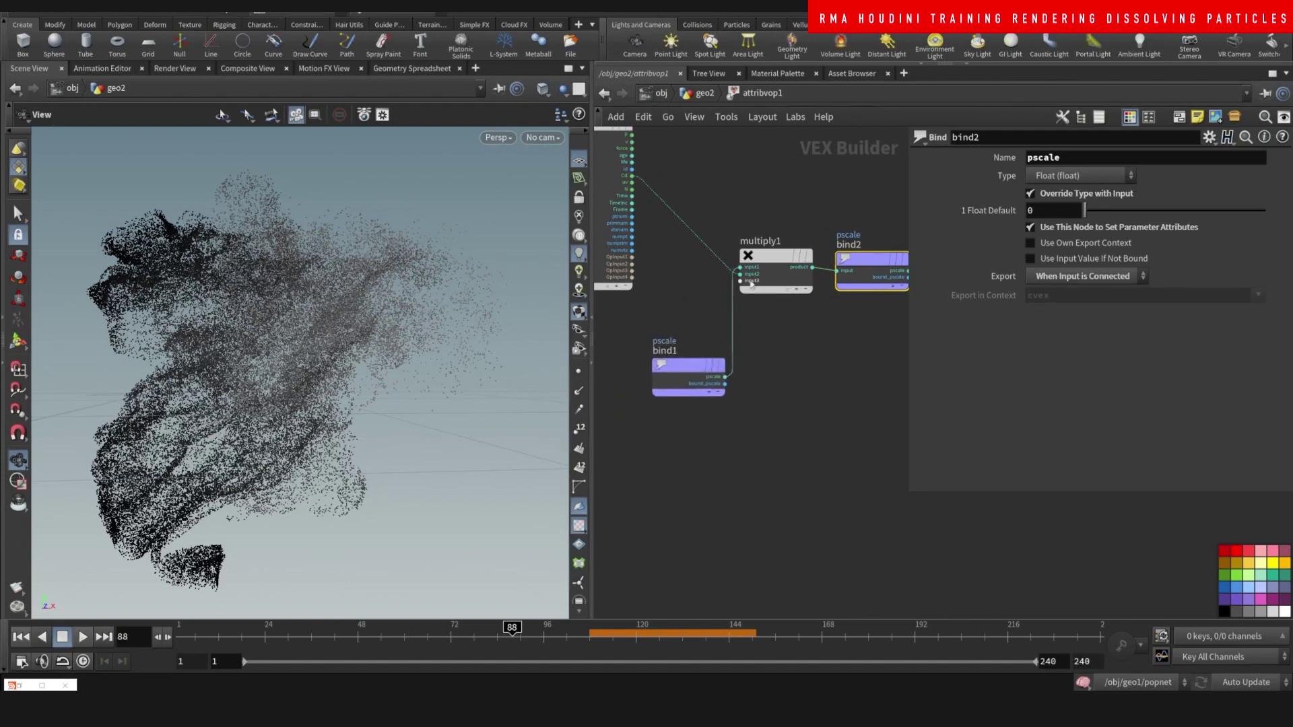
Rewire multiply1's second input from Cd to the age output of geometryvopglobal1
middle_click_drag(808, 217, 794, 266)
left_click_drag(844, 317, 847, 308)
middle_click_drag(717, 220, 741, 220)
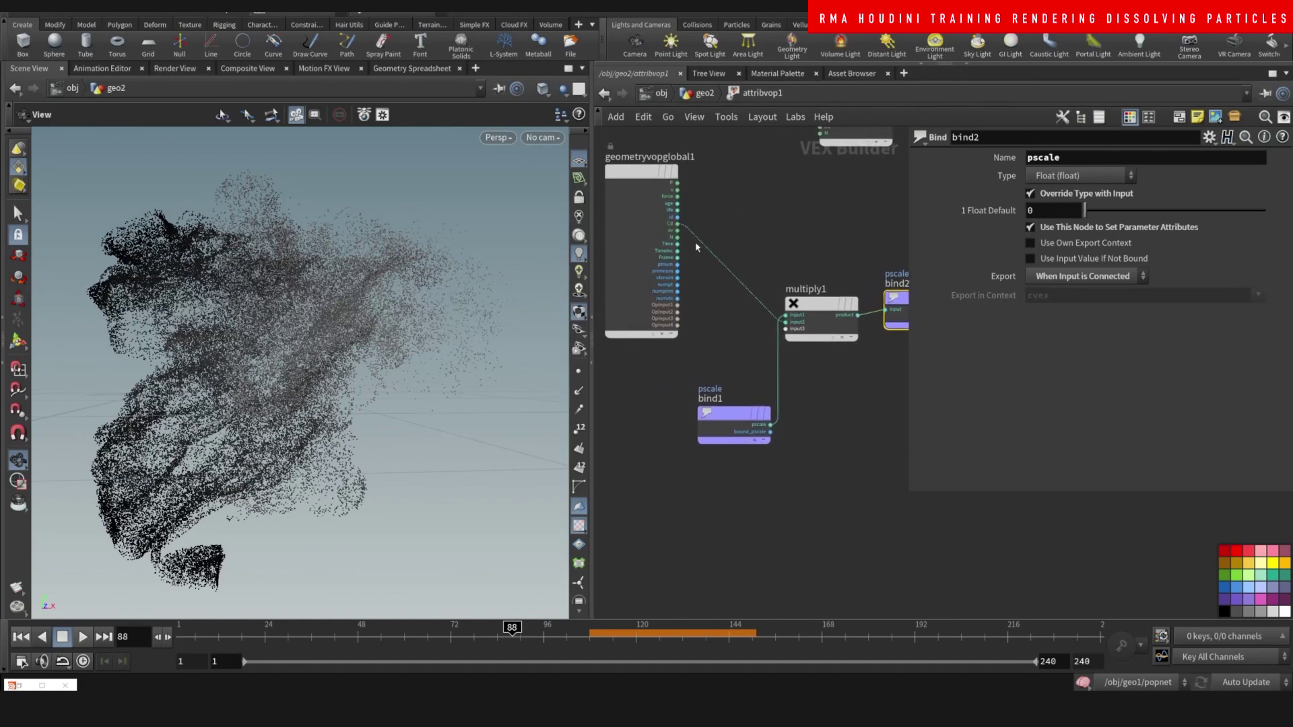
scroll(705, 222, "up", 4)
left_click_drag(685, 257, 653, 180)
left_click_drag(707, 221, 712, 240)
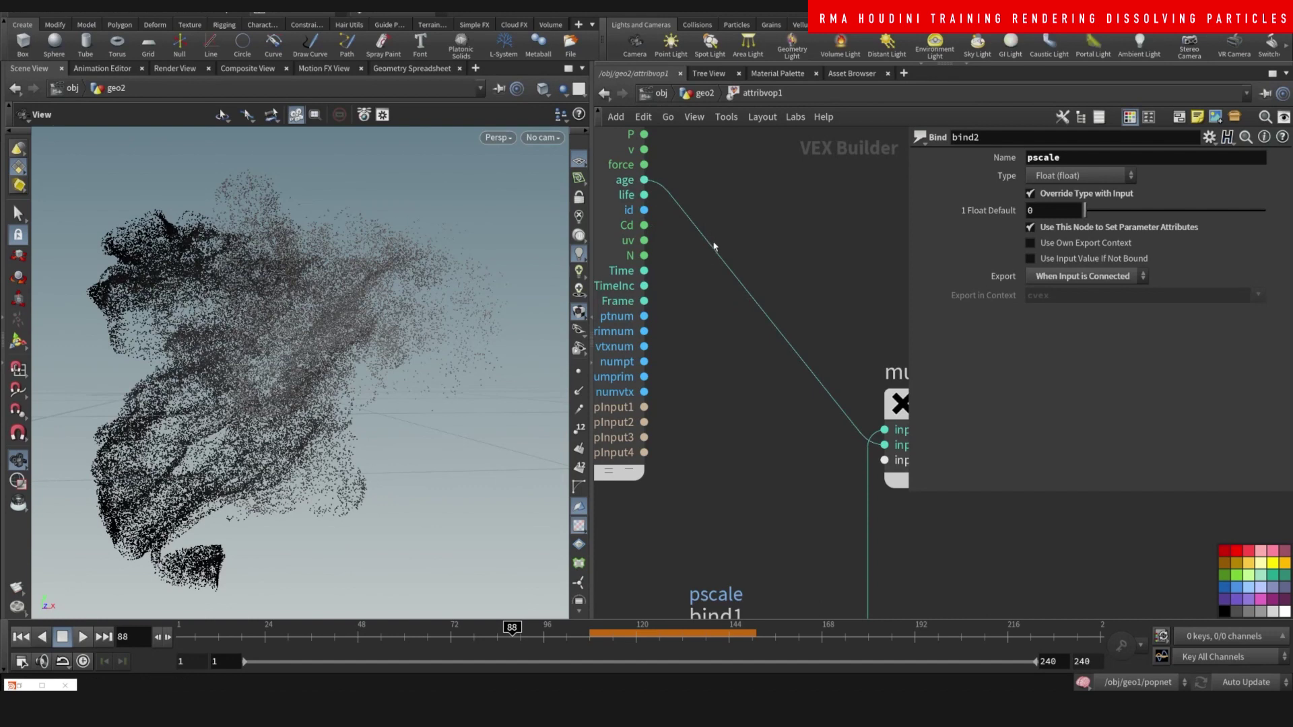
Space out bind1 and multiply1 in the VOP network so the age and pscale wires are clearly separated
scroll(716, 247, "down", 4)
middle_click_drag(749, 244, 695, 216)
left_click_drag(784, 305, 783, 294)
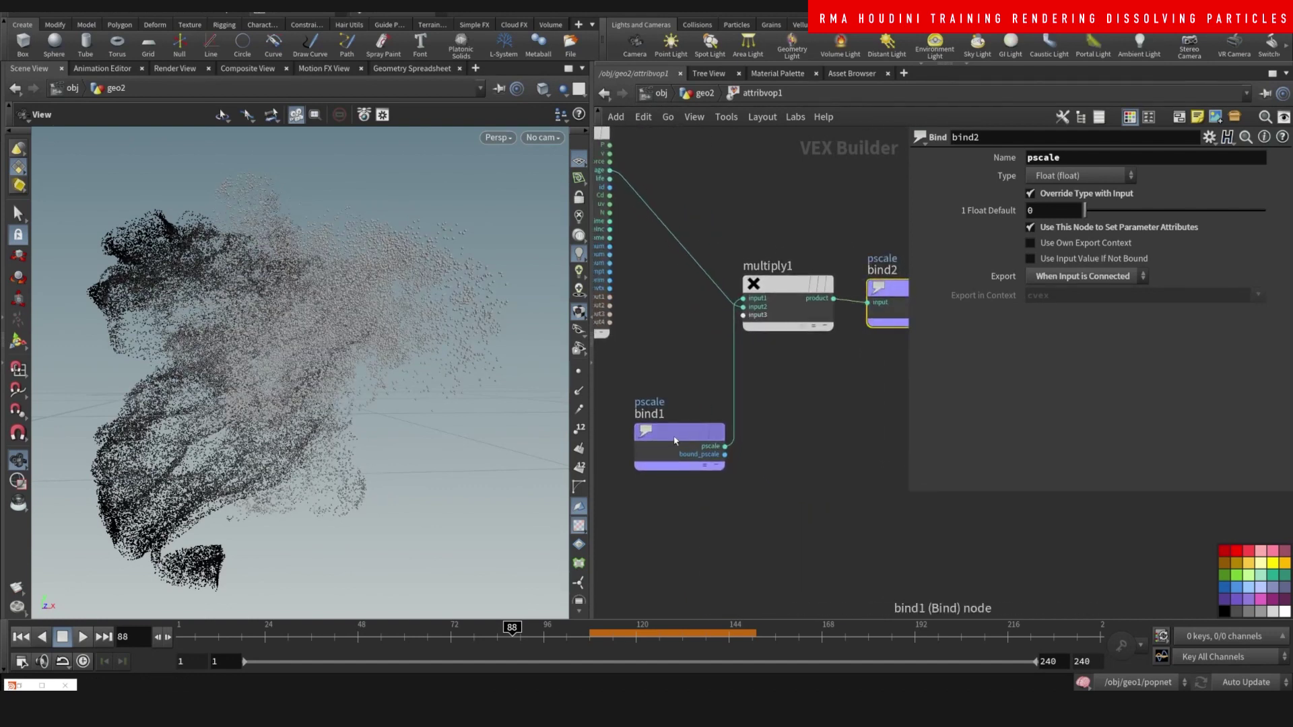
left_click_drag(676, 431, 657, 430)
mouse_move(660, 406)
scroll(683, 379, "down", 2)
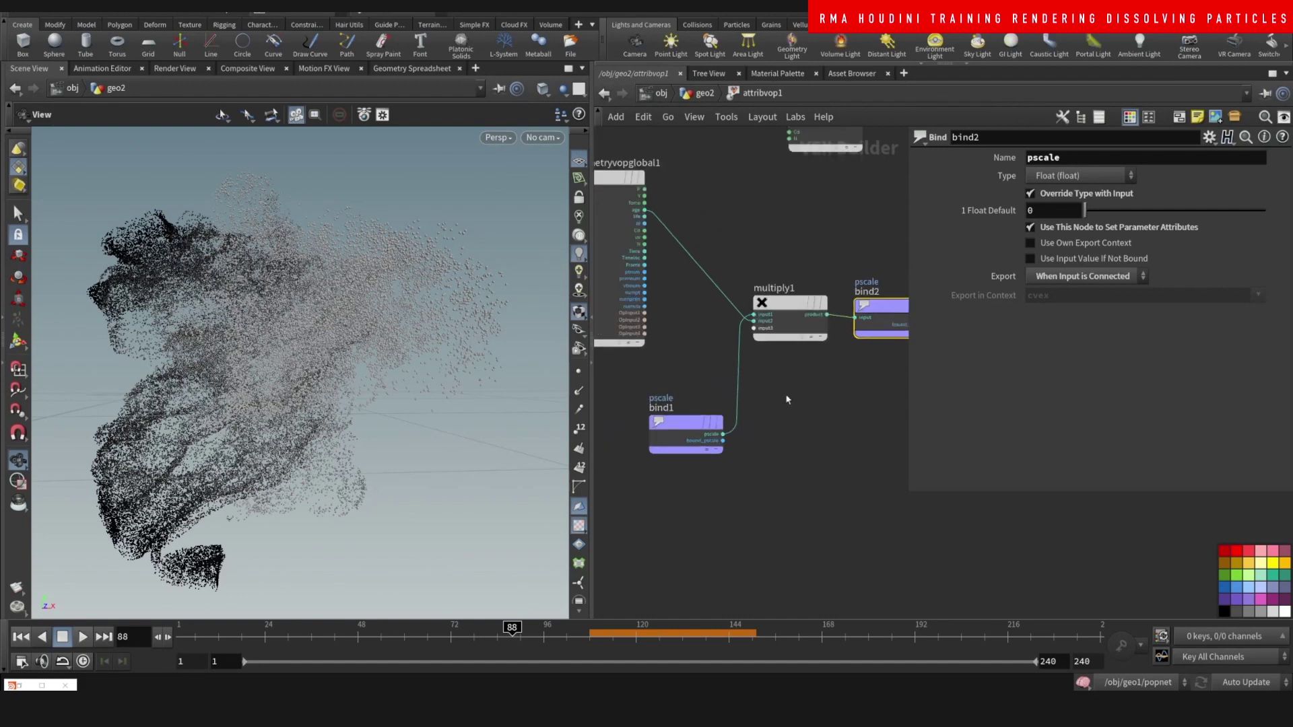
middle_click_drag(819, 388, 744, 394)
left_click_drag(788, 323, 858, 318)
left_click_drag(702, 327, 732, 324)
middle_click_drag(725, 391, 768, 386)
left_click_drag(661, 426, 682, 406)
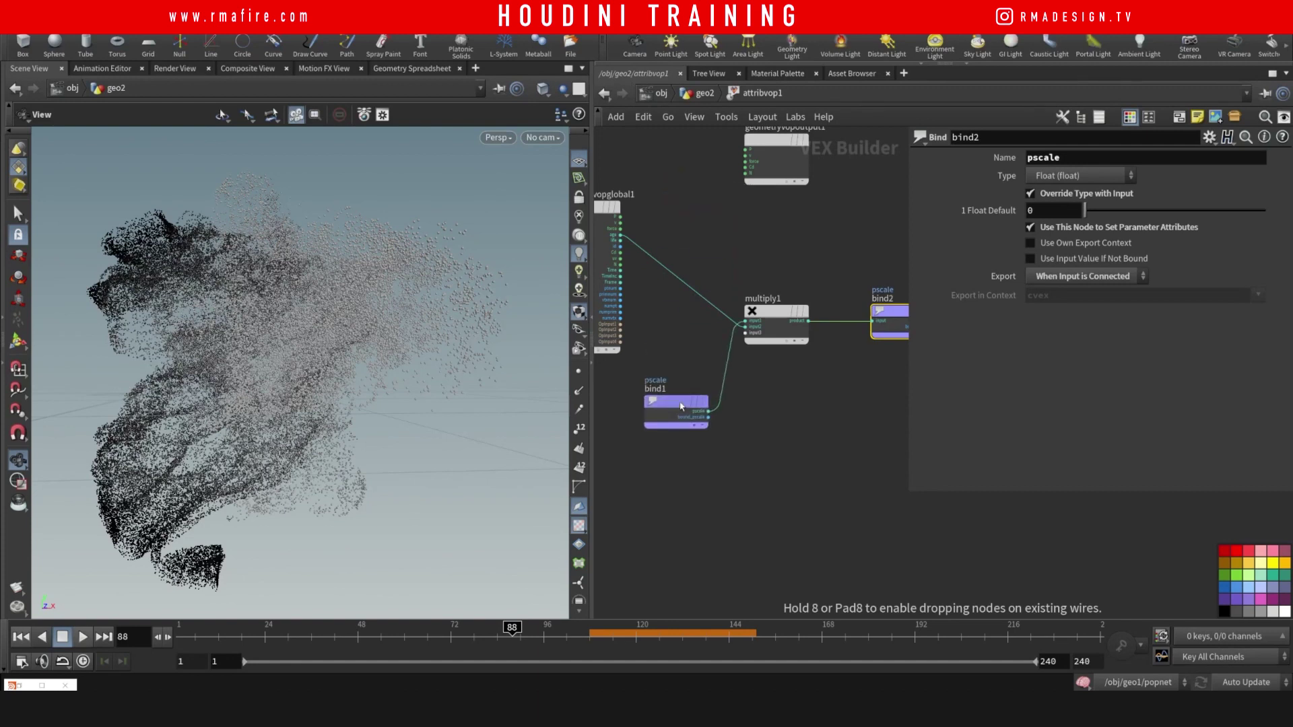
Inspect the wire from bind1 and check which operators feed multiply1
right_click(729, 364)
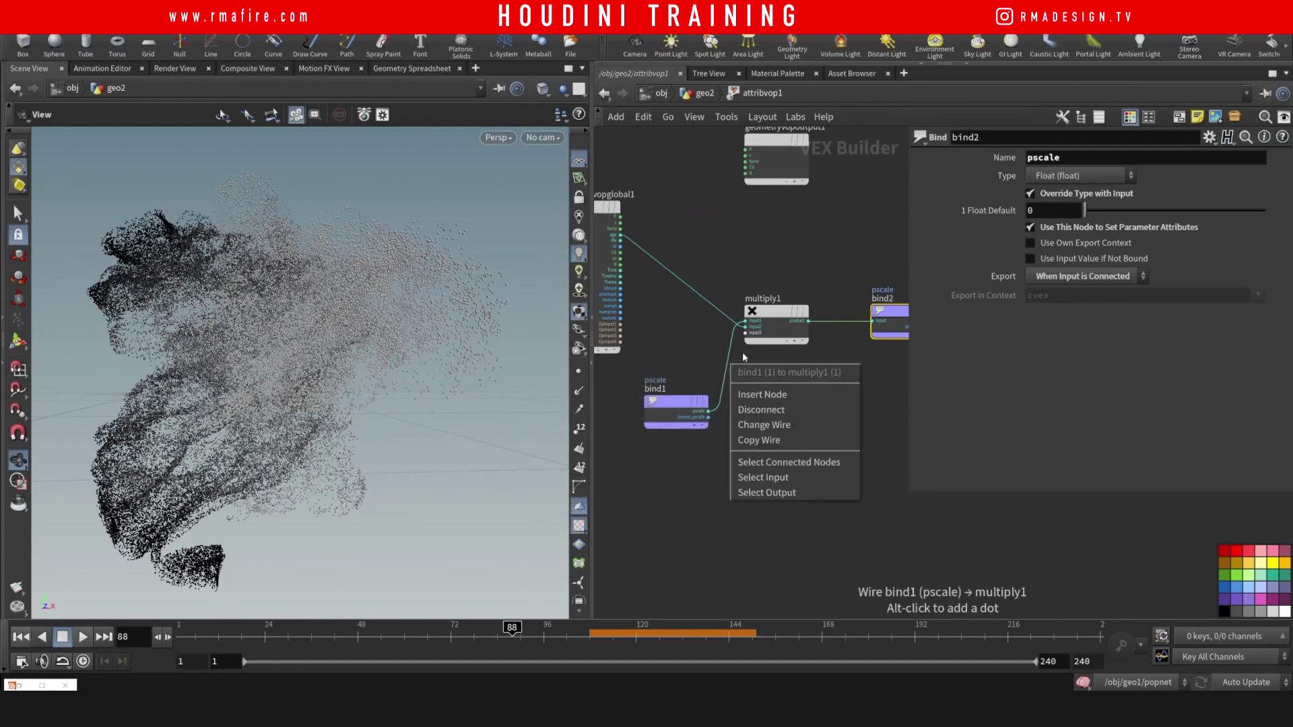
left_click(679, 360)
scroll(682, 353, "up", 3)
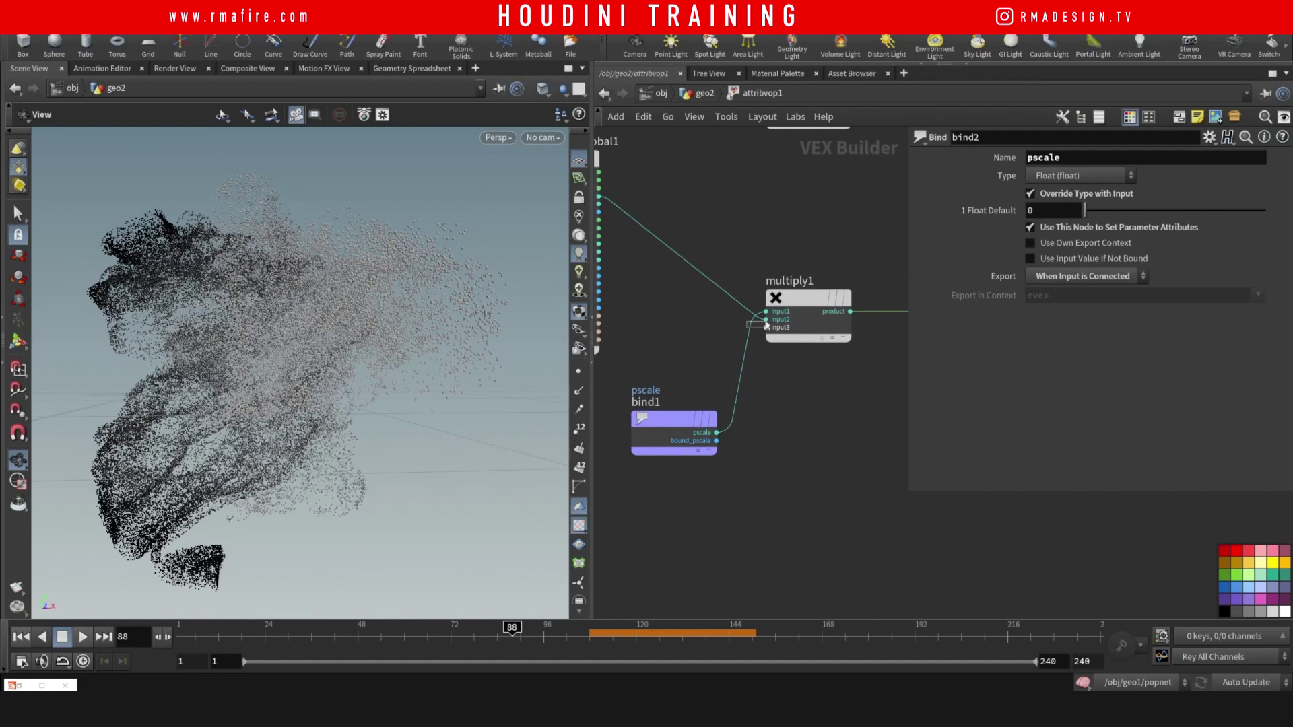
left_click(773, 323)
left_click(746, 345)
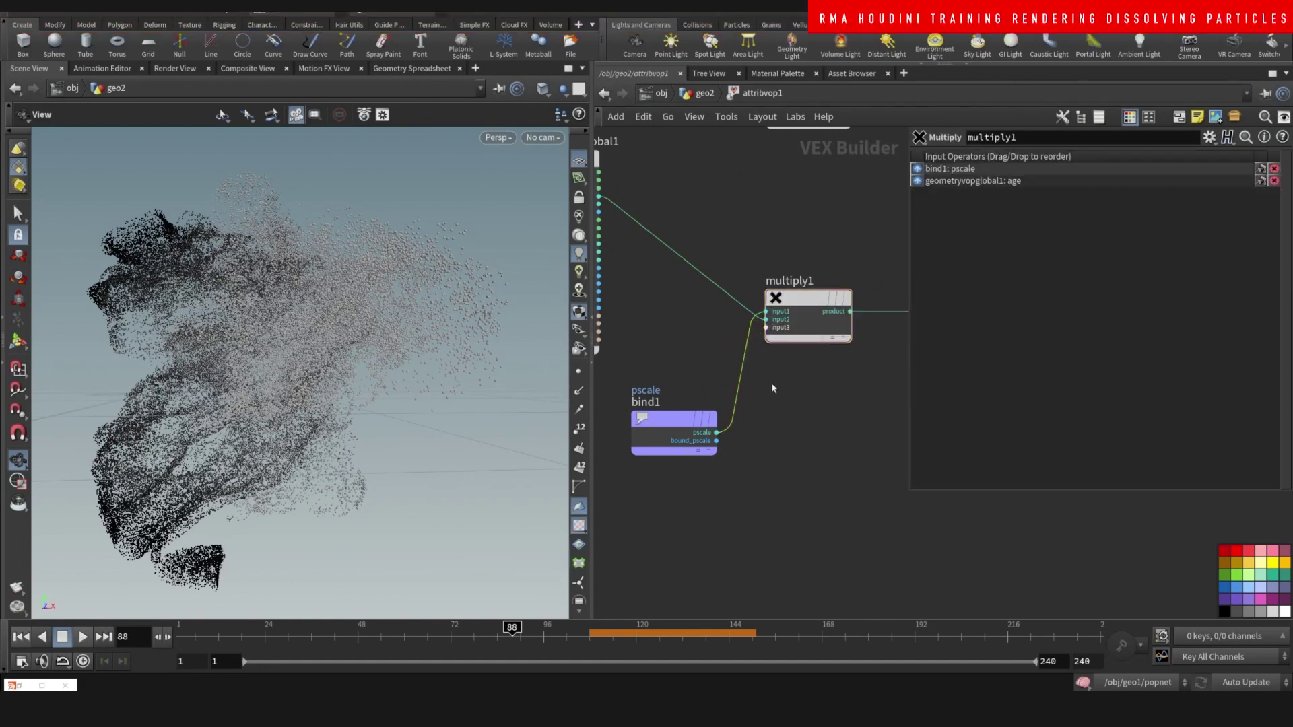
middle_click_drag(763, 391, 764, 413)
scroll(742, 409, "down", 2)
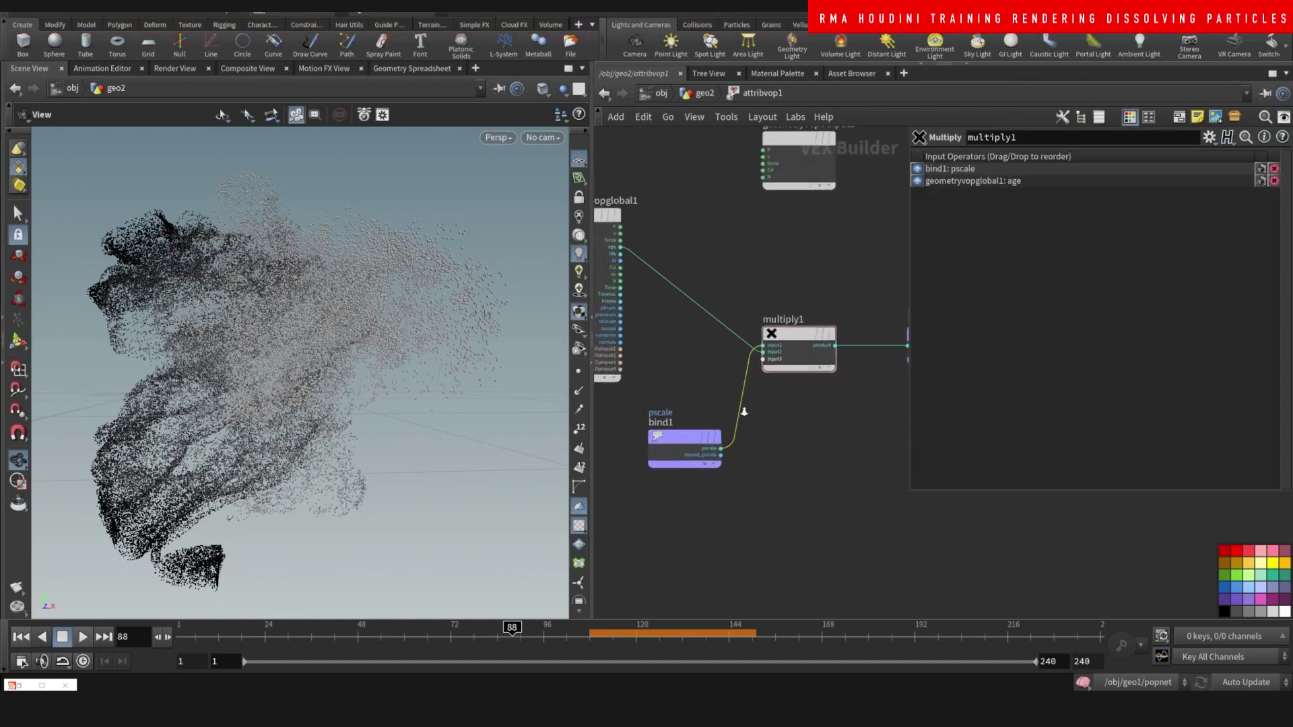
Make room after multiply1 and insert a Ramp Parameter node on the wire between multiply1 and bind2
middle_click_drag(698, 362, 776, 370)
left_click_drag(666, 235, 626, 218)
left_click_drag(734, 445, 671, 443)
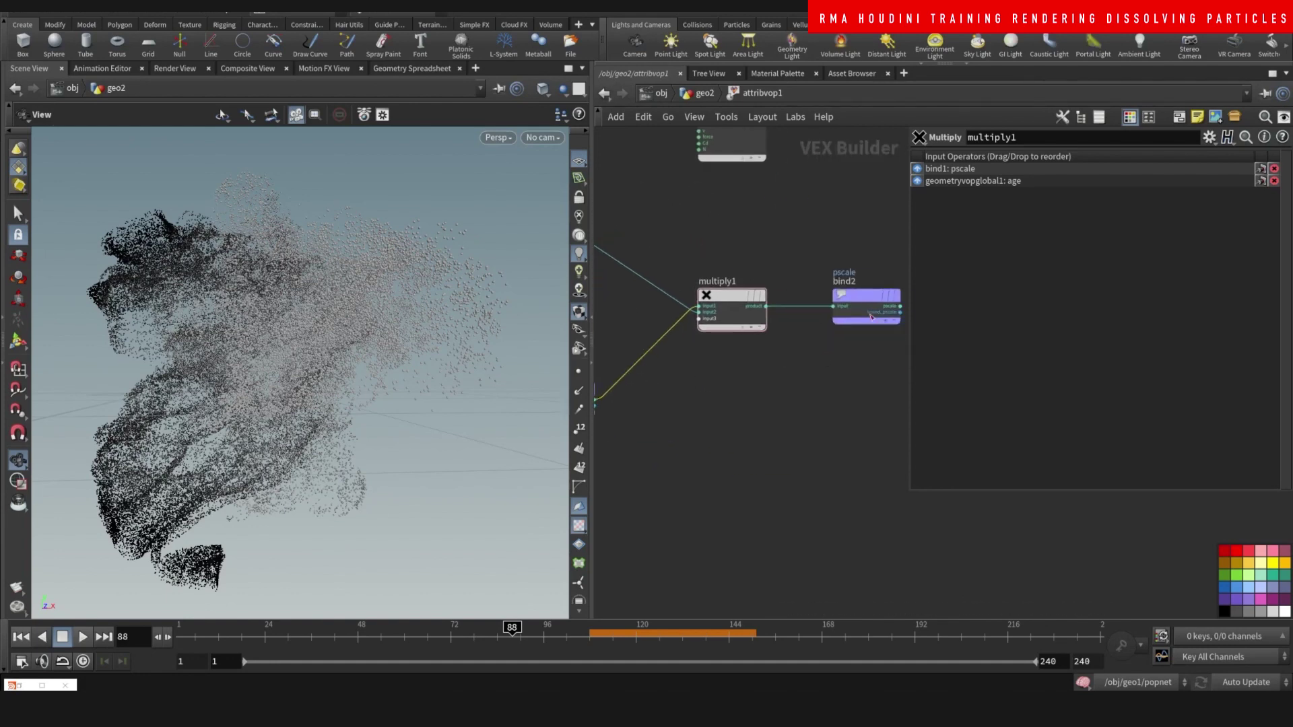
key("Tab")
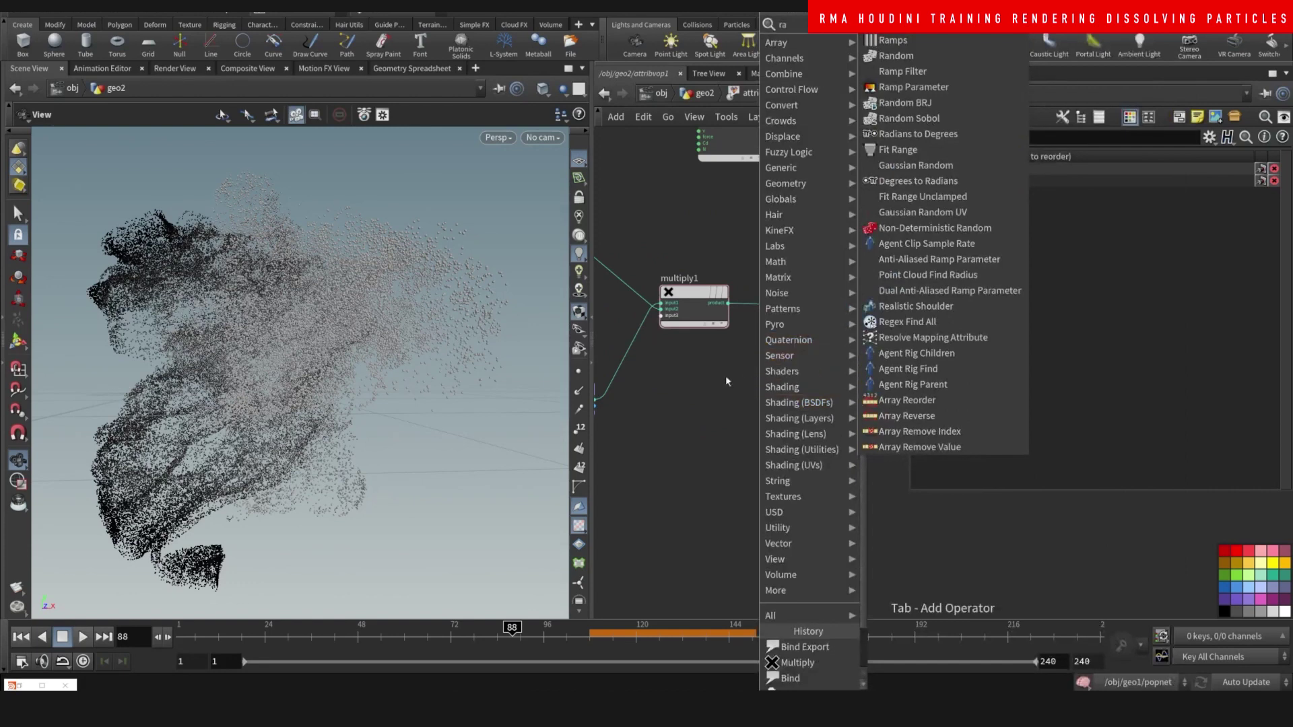
key("Escape")
key("Tab")
type("ra")
left_click(892, 86)
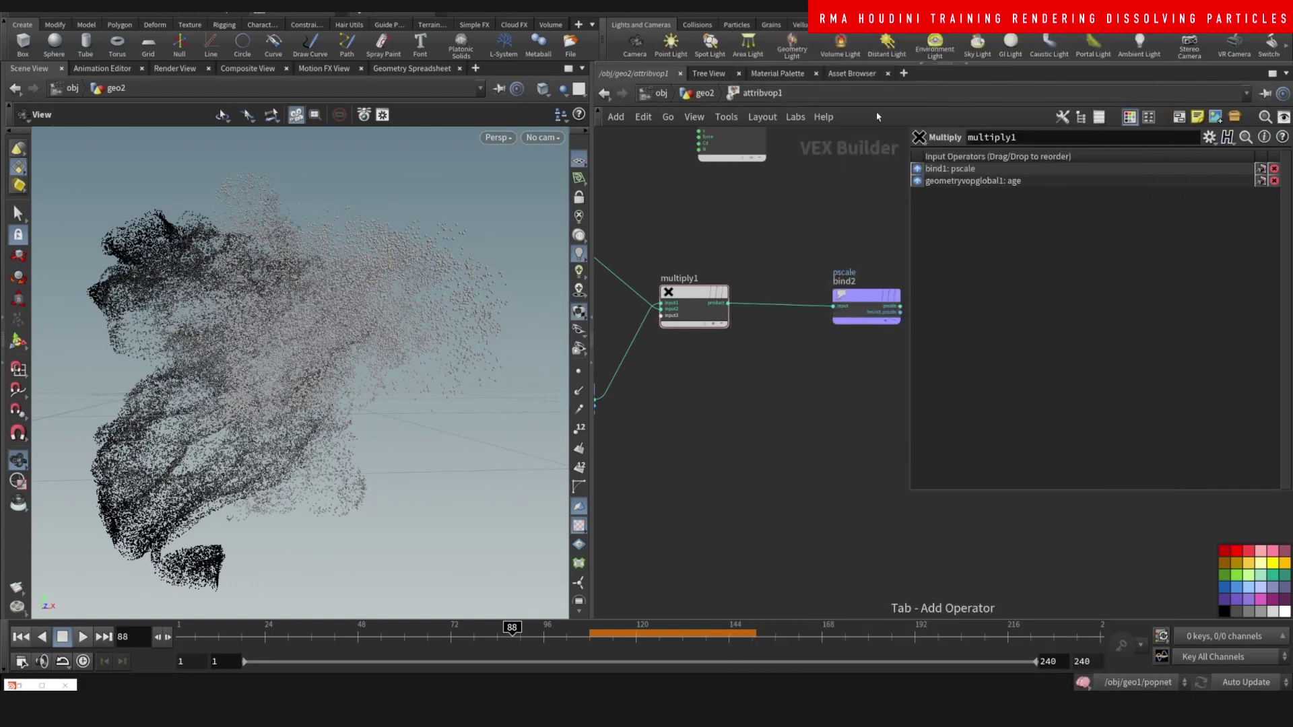
left_click(774, 312)
left_click(775, 312)
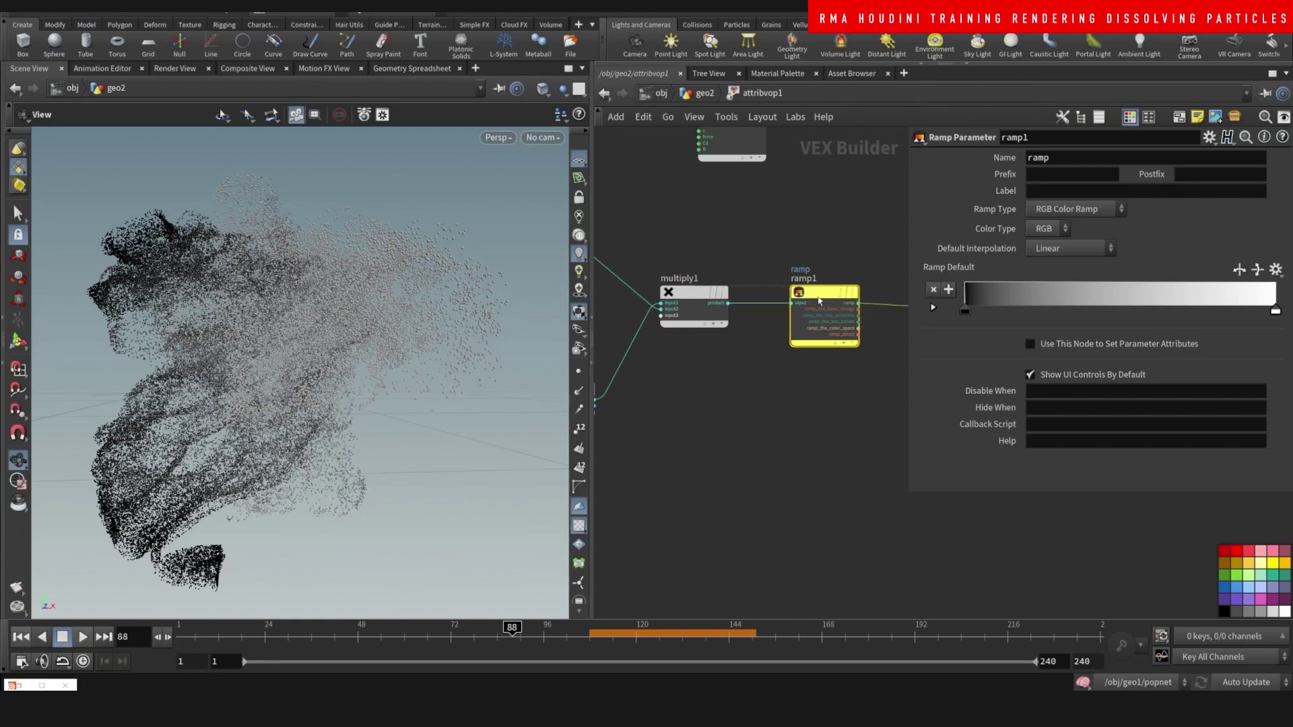
Position ramp1 beside multiply1 and set its Ramp Type to Spline Ramp (float)
left_click_drag(824, 299, 792, 310)
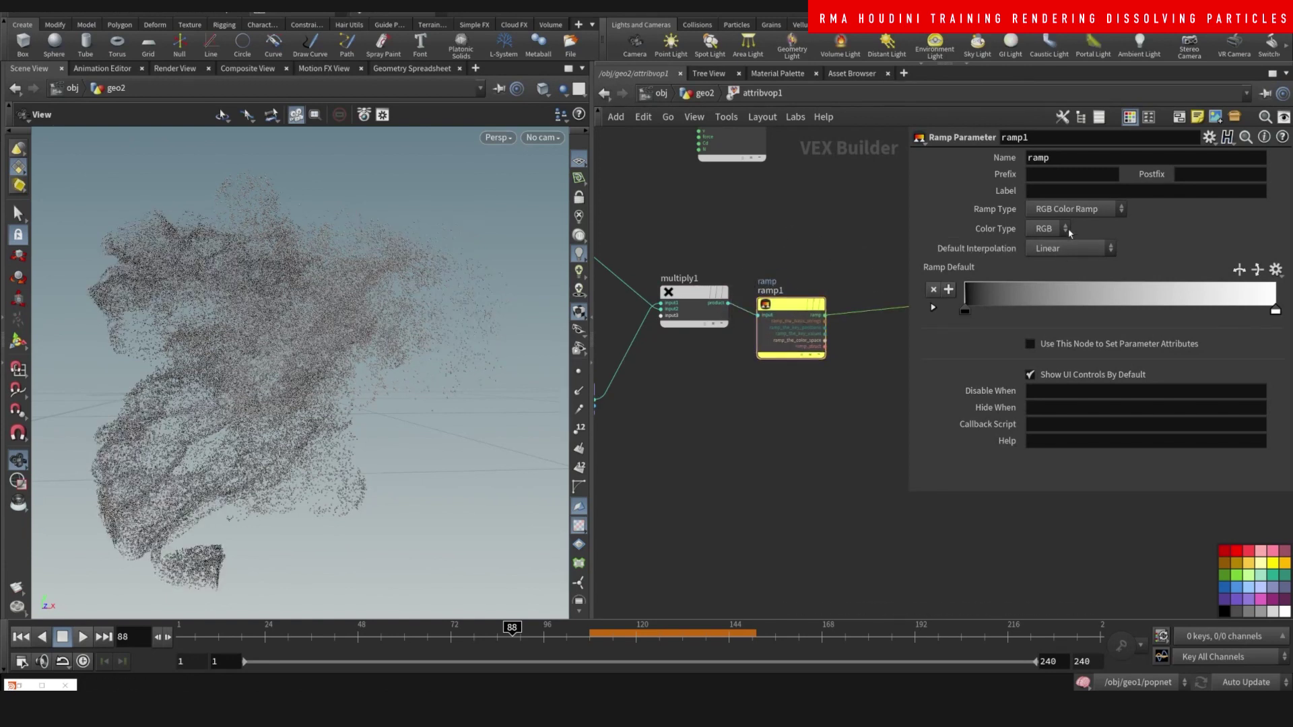
left_click(1074, 209)
left_click(1069, 246)
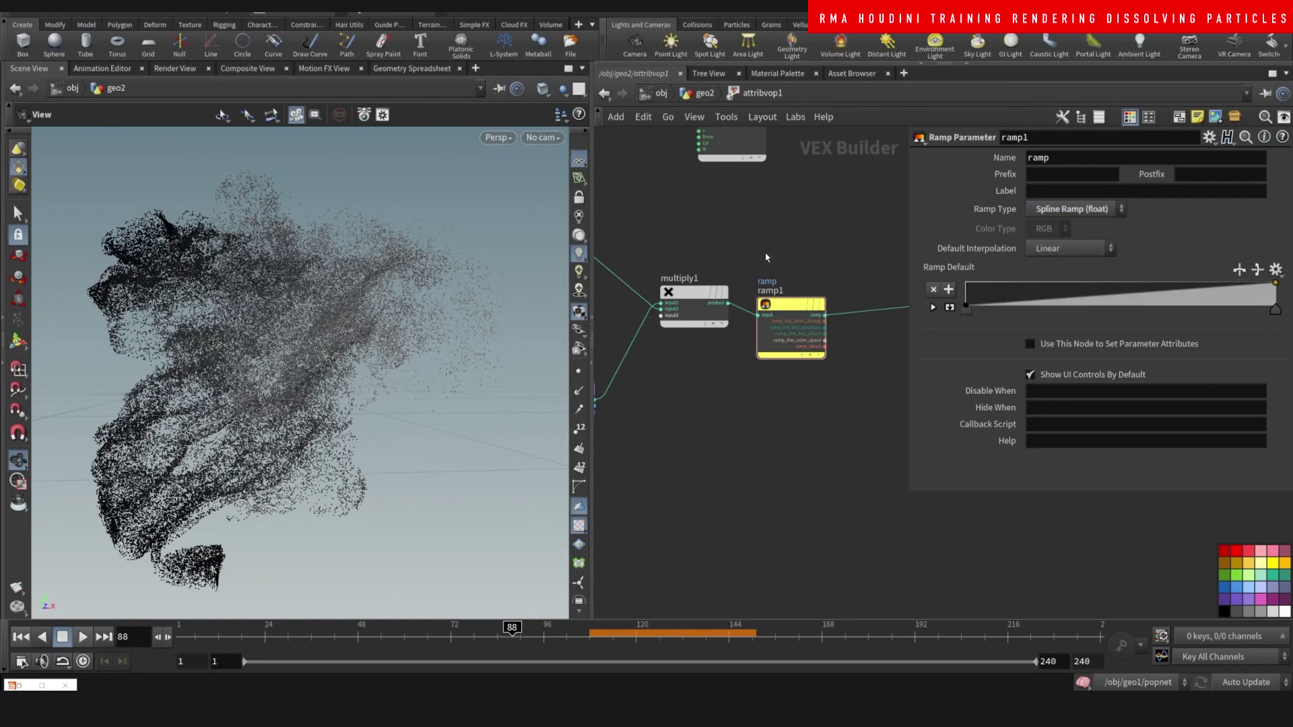
Return to geo2, raise the first point of attribvop1's ramp to value 1, and expand the ramp graph
key("u")
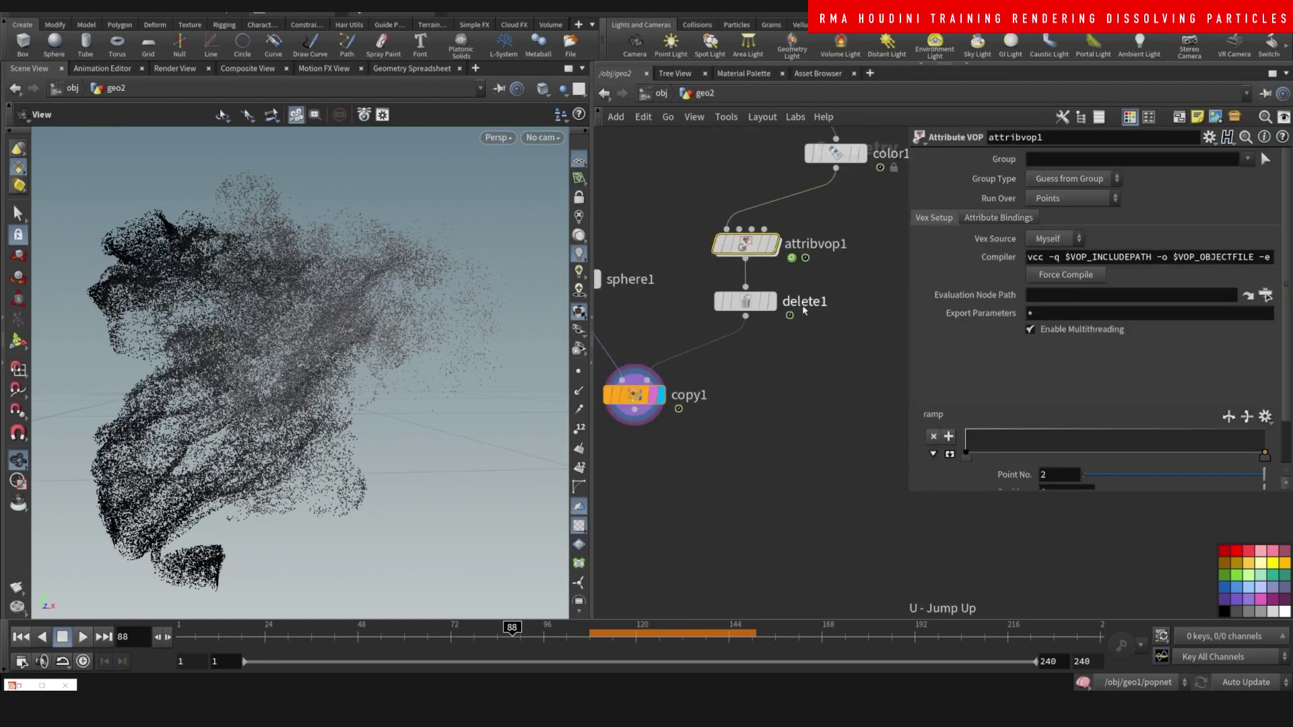
left_click(966, 453)
left_click(967, 453)
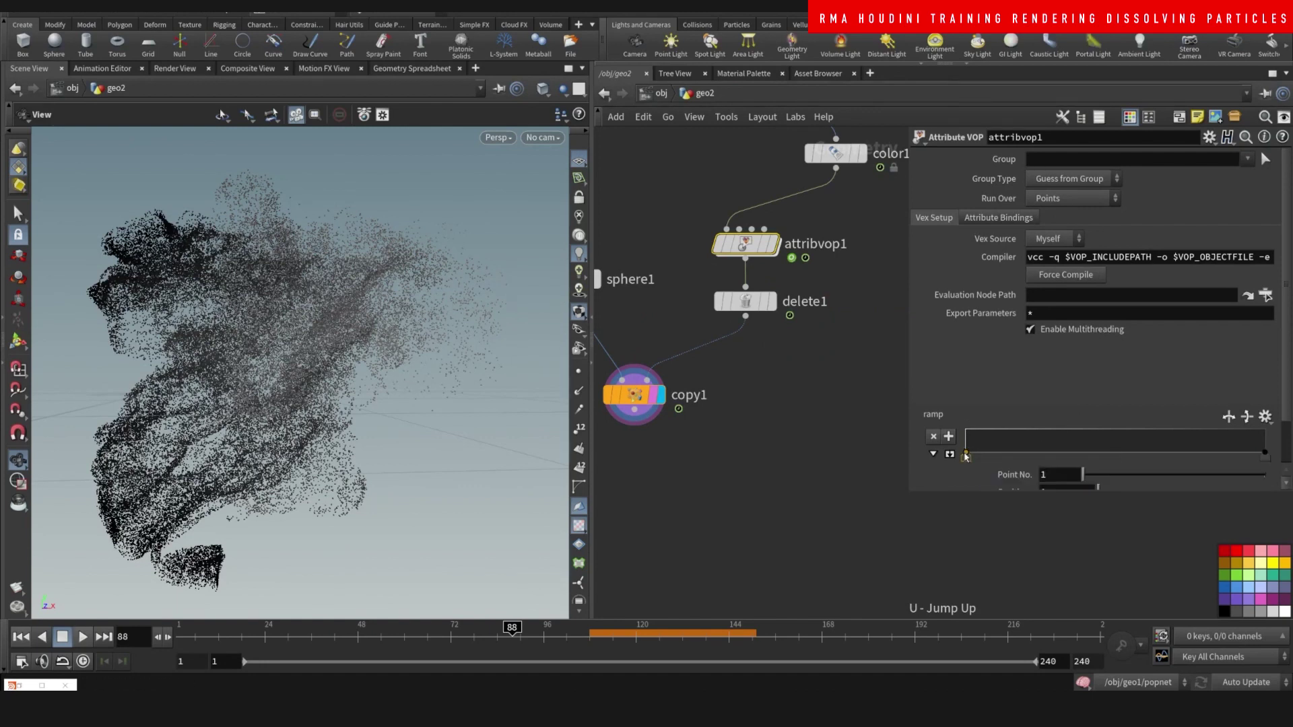
left_click_drag(967, 454, 968, 431)
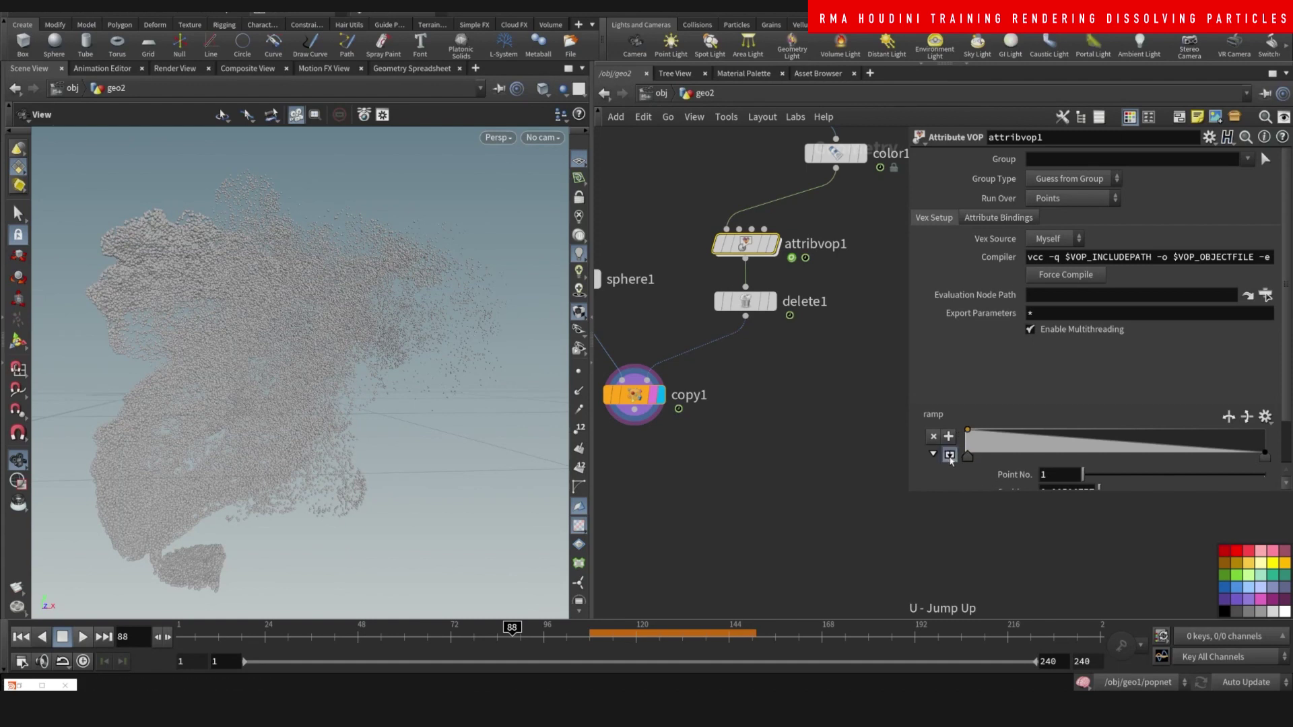
left_click(949, 455)
left_click_drag(1286, 335, 1282, 436)
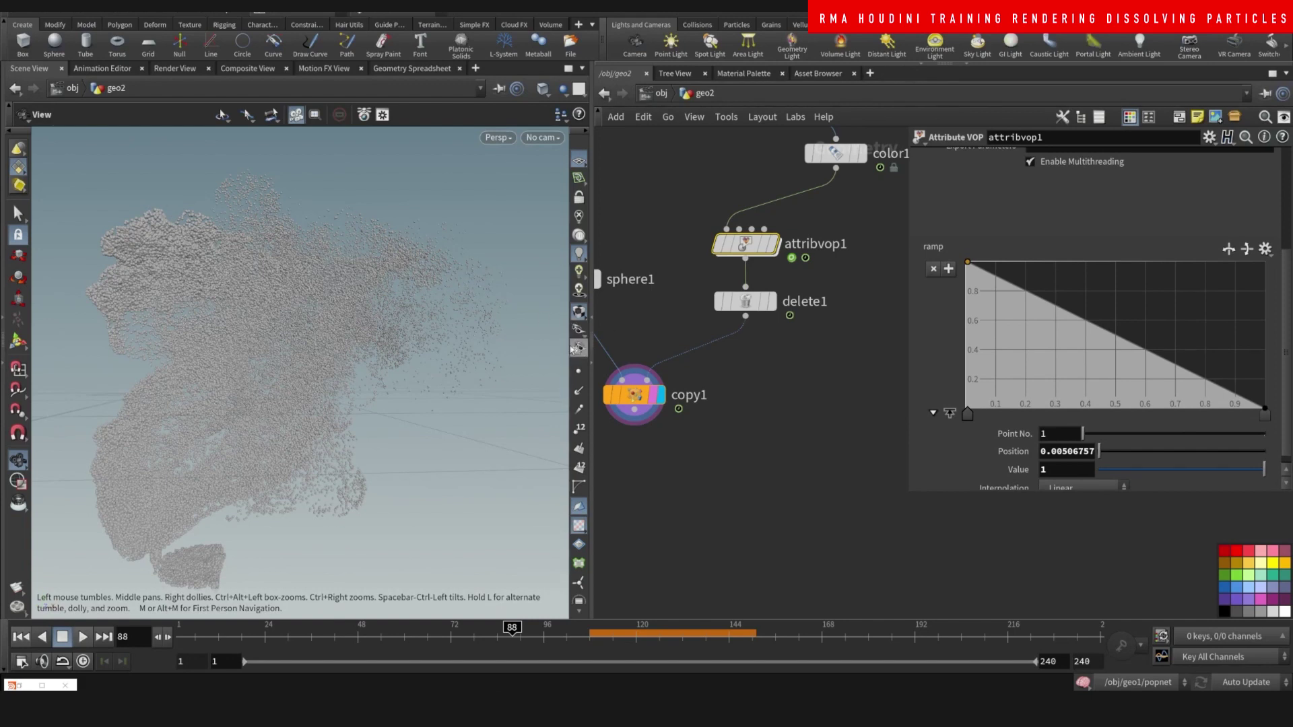
Rearrange color1, attribvop1 and delete1 in the network, and display attribvop1 instead of copy1
key("l")
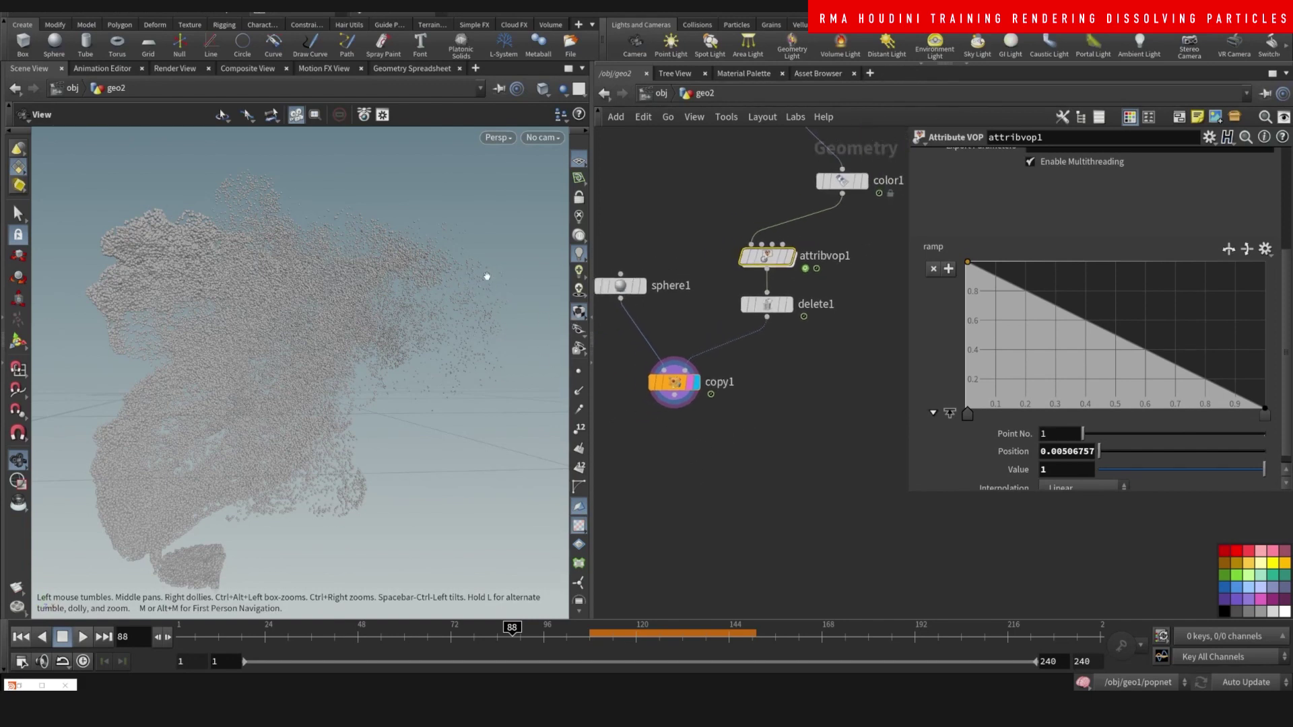
scroll(708, 443, "down", 3)
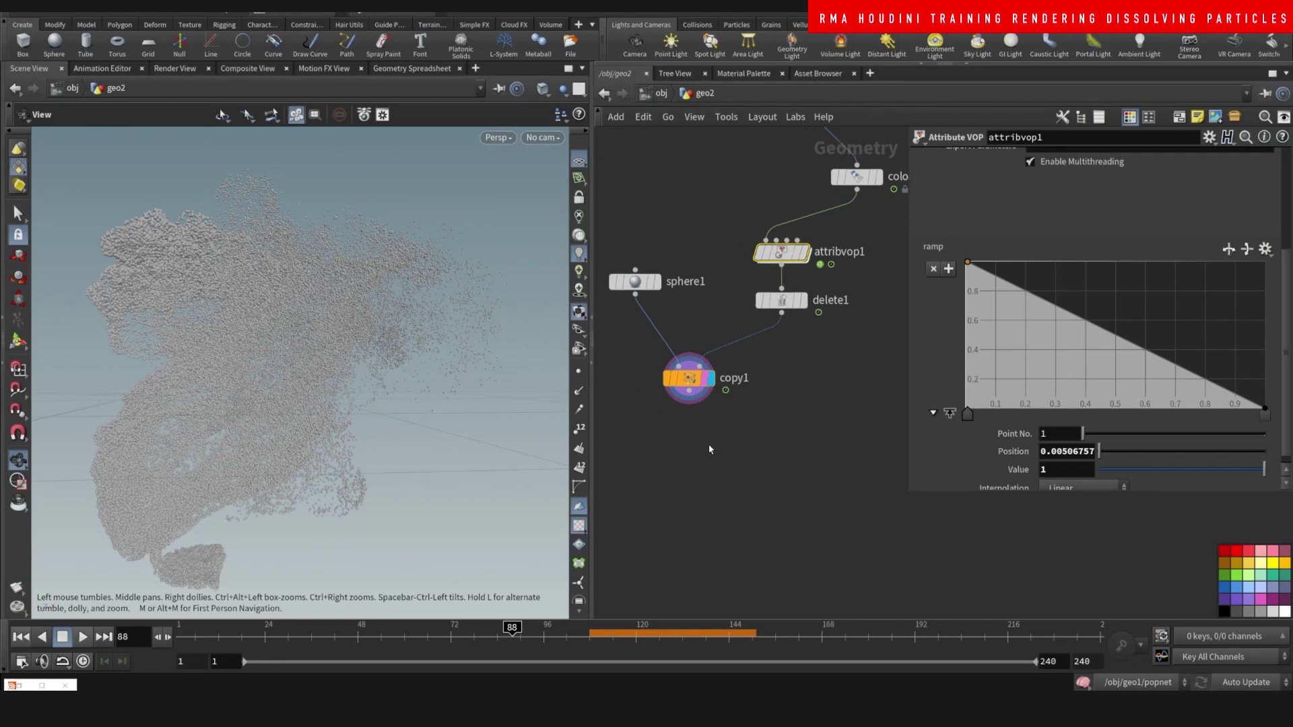
left_click_drag(765, 281, 759, 282)
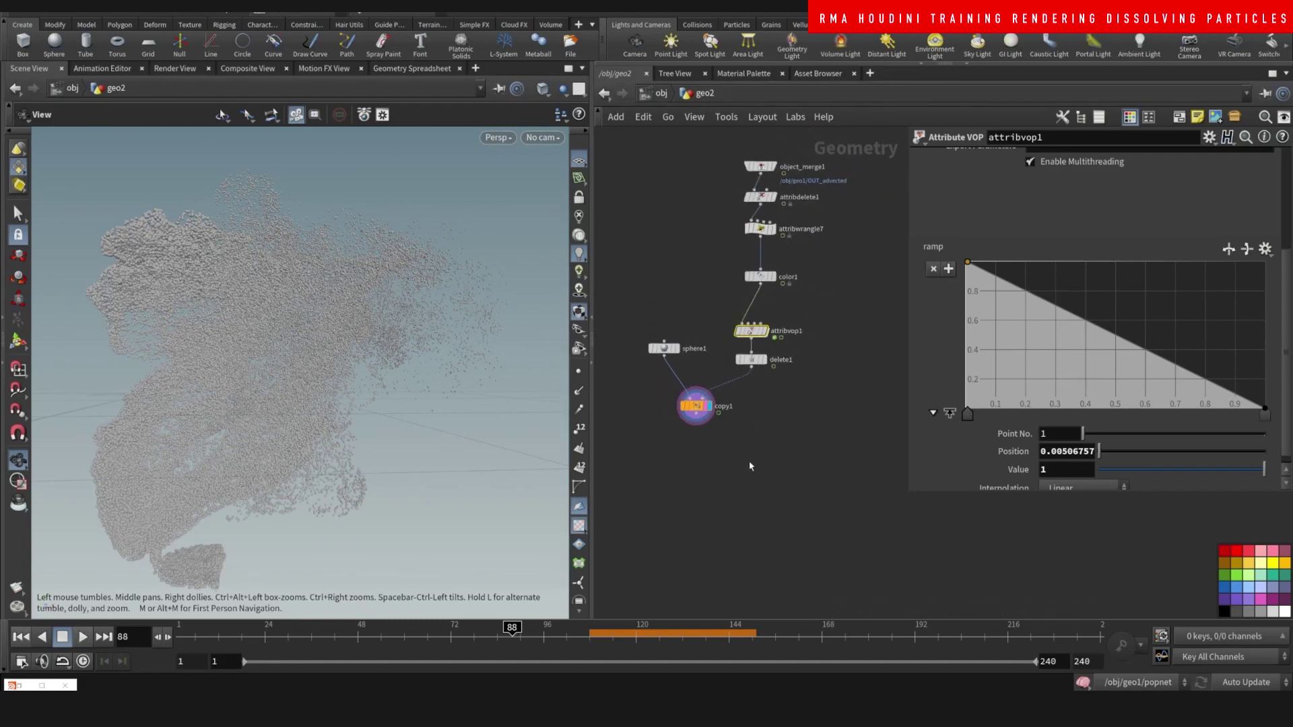
middle_click_drag(743, 437, 739, 400)
scroll(798, 326, "up", 3)
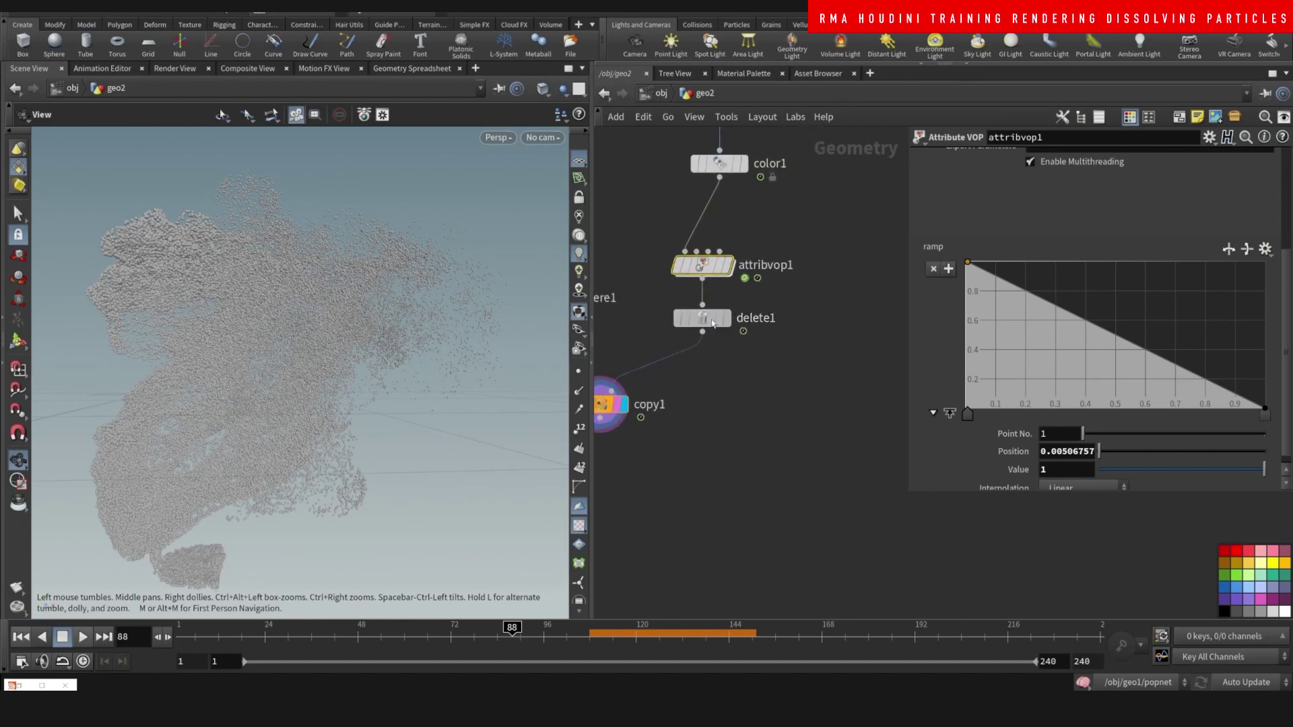
left_click_drag(701, 319, 640, 328)
left_click_drag(716, 275, 732, 246)
left_click(745, 237)
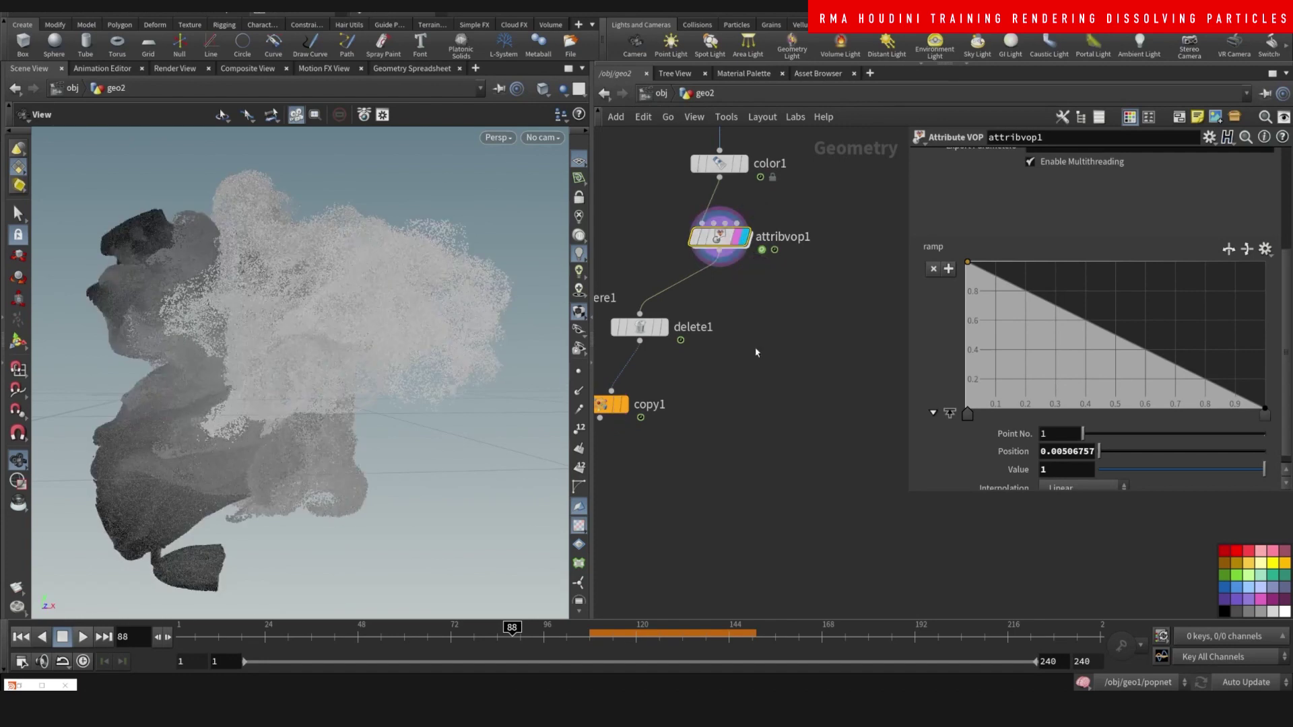
Return to the object level and save the scene
scroll(770, 370, "down", 3)
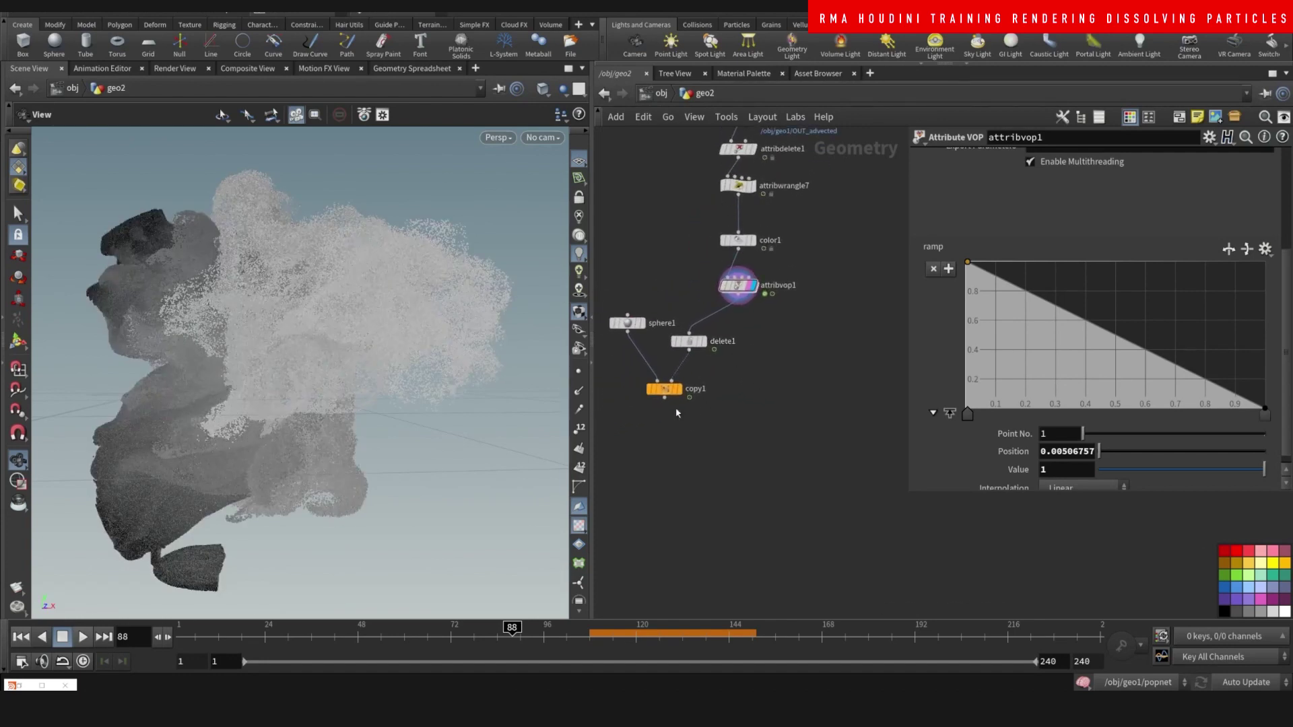
left_click(660, 94)
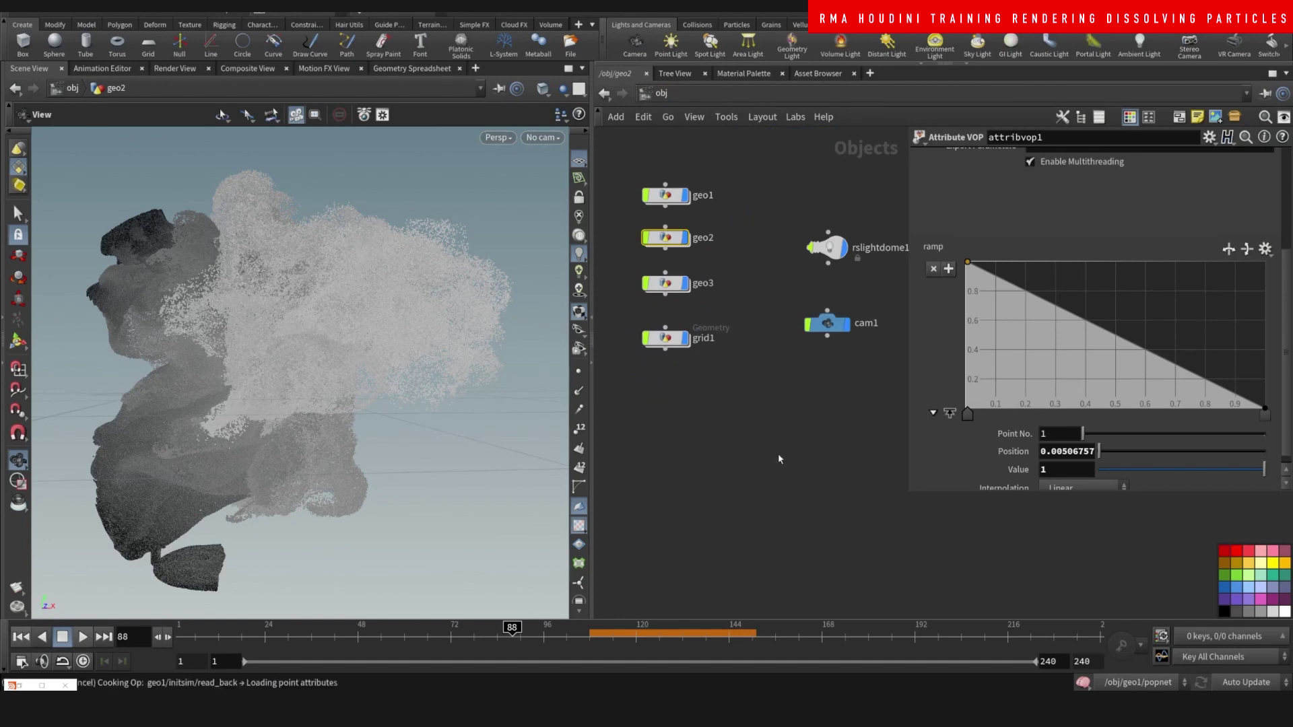
key("ctrl+s")
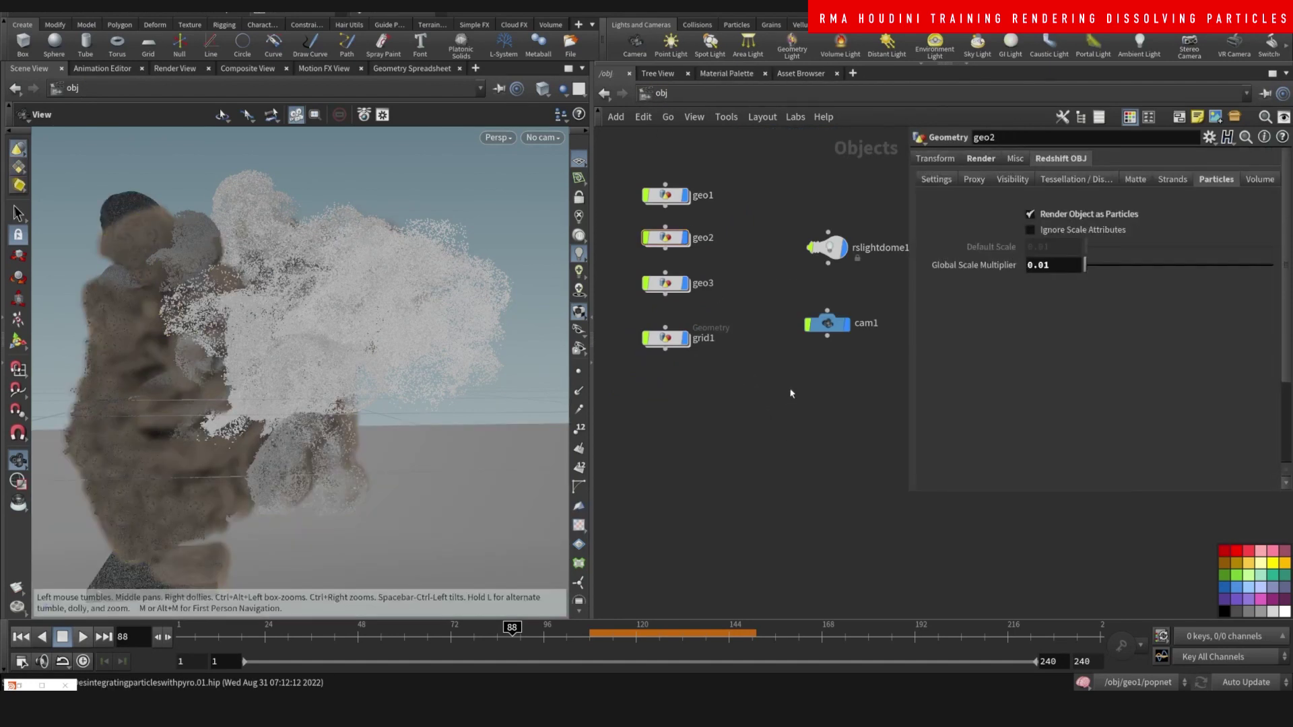
Look through cam1 and switch geo3 and geo2 off and on in turn to compare the smoke with the particles
left_click(542, 138)
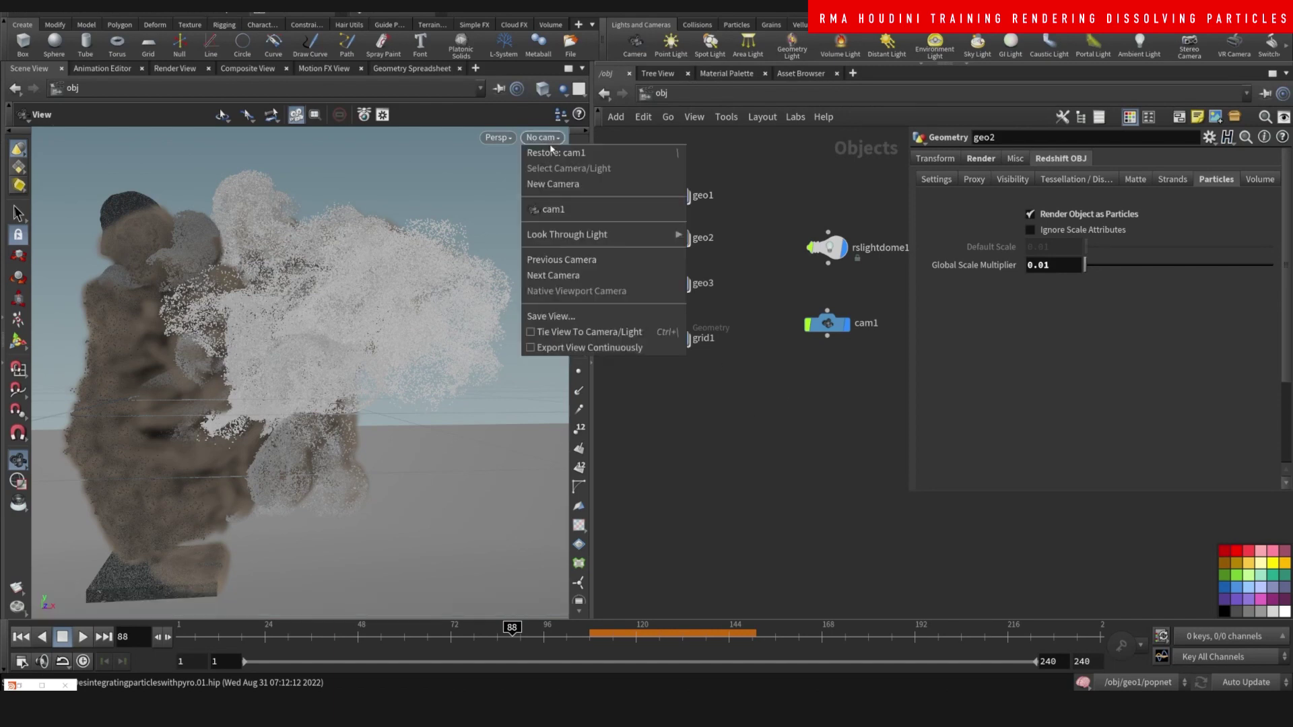
left_click(548, 208)
left_click_drag(707, 462, 702, 455)
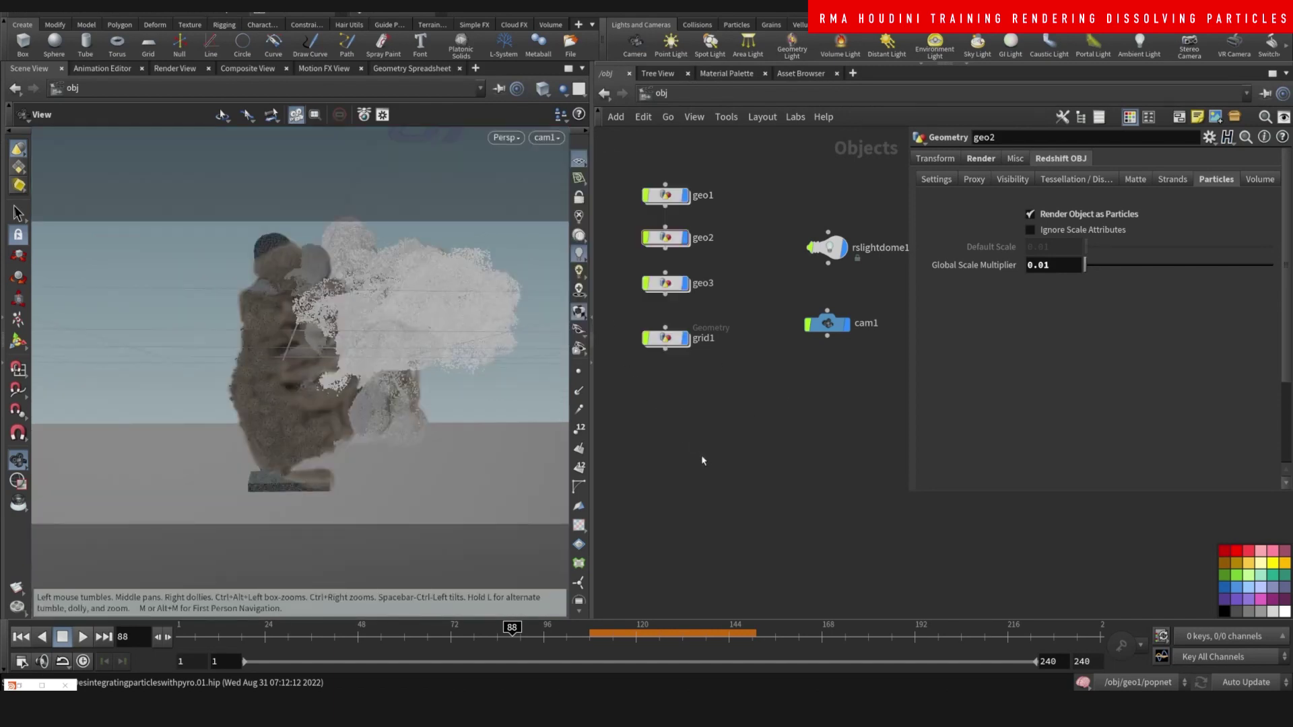
left_click(685, 285)
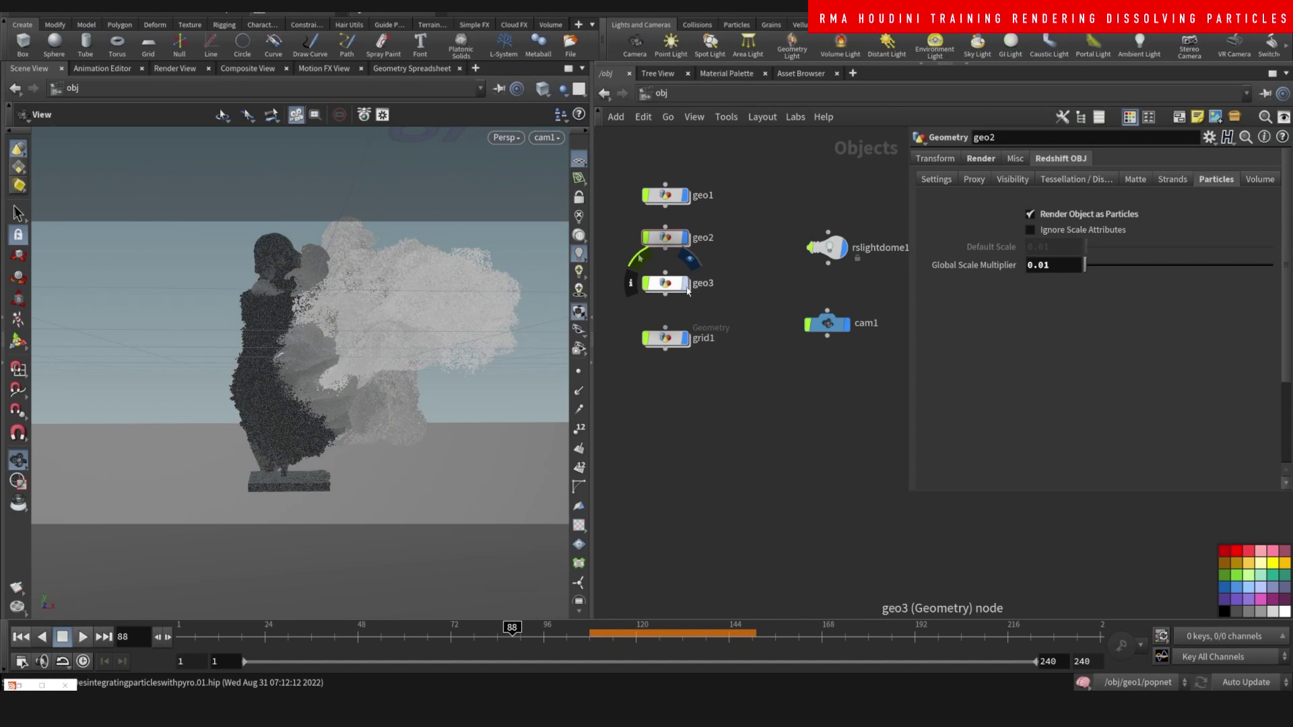
left_click(687, 238)
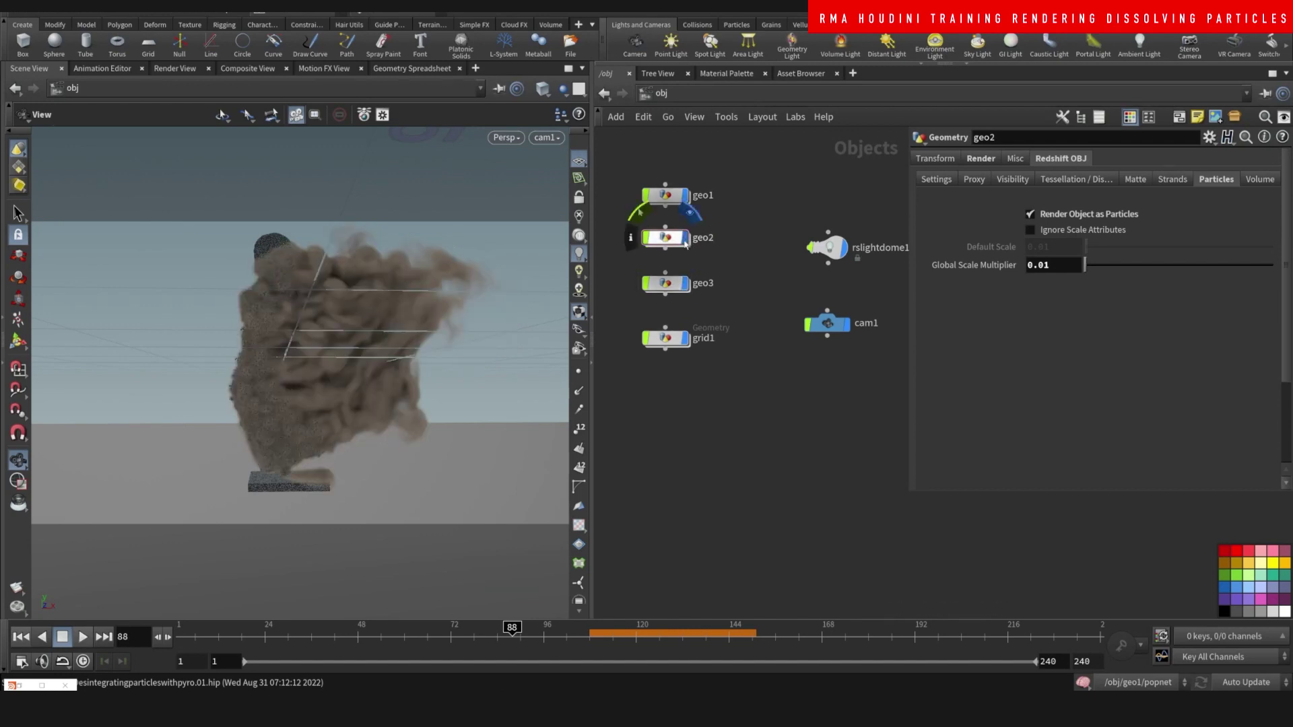
Scrub through the dissolving animation and set the current frame to 73
left_click_drag(491, 625, 438, 632)
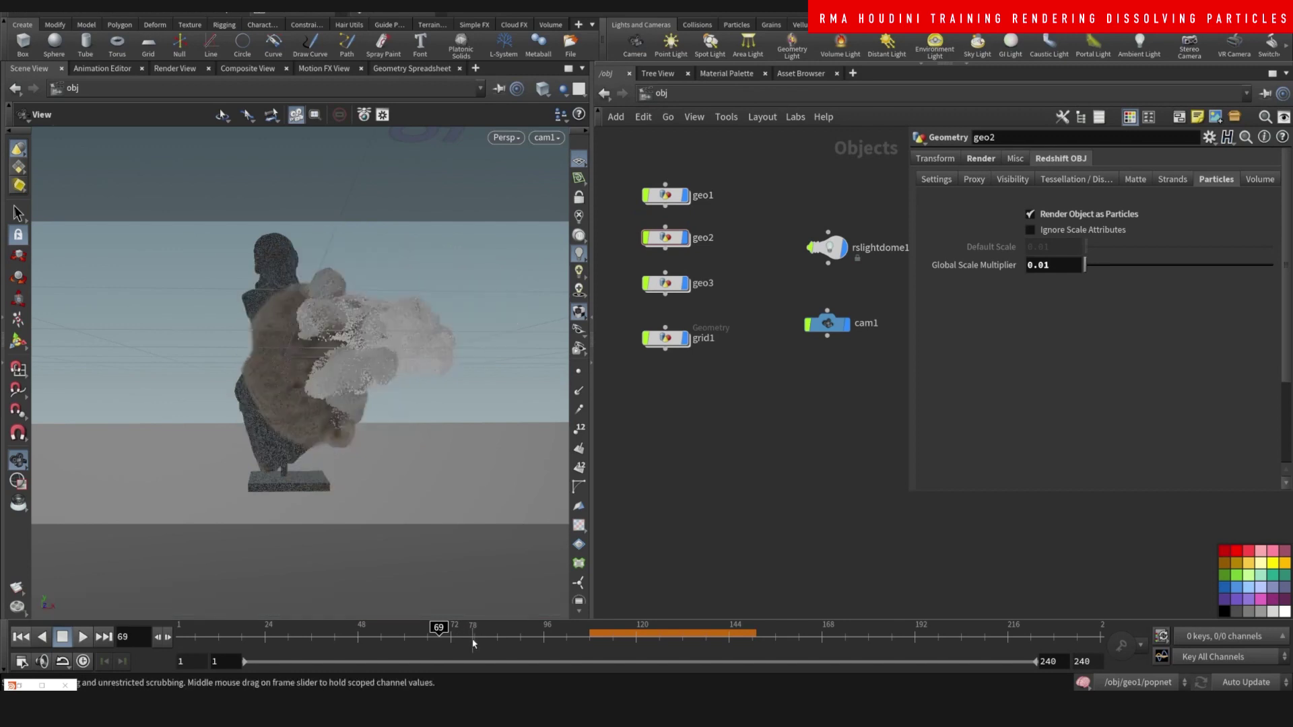
left_click(424, 637)
left_click_drag(441, 640, 491, 640)
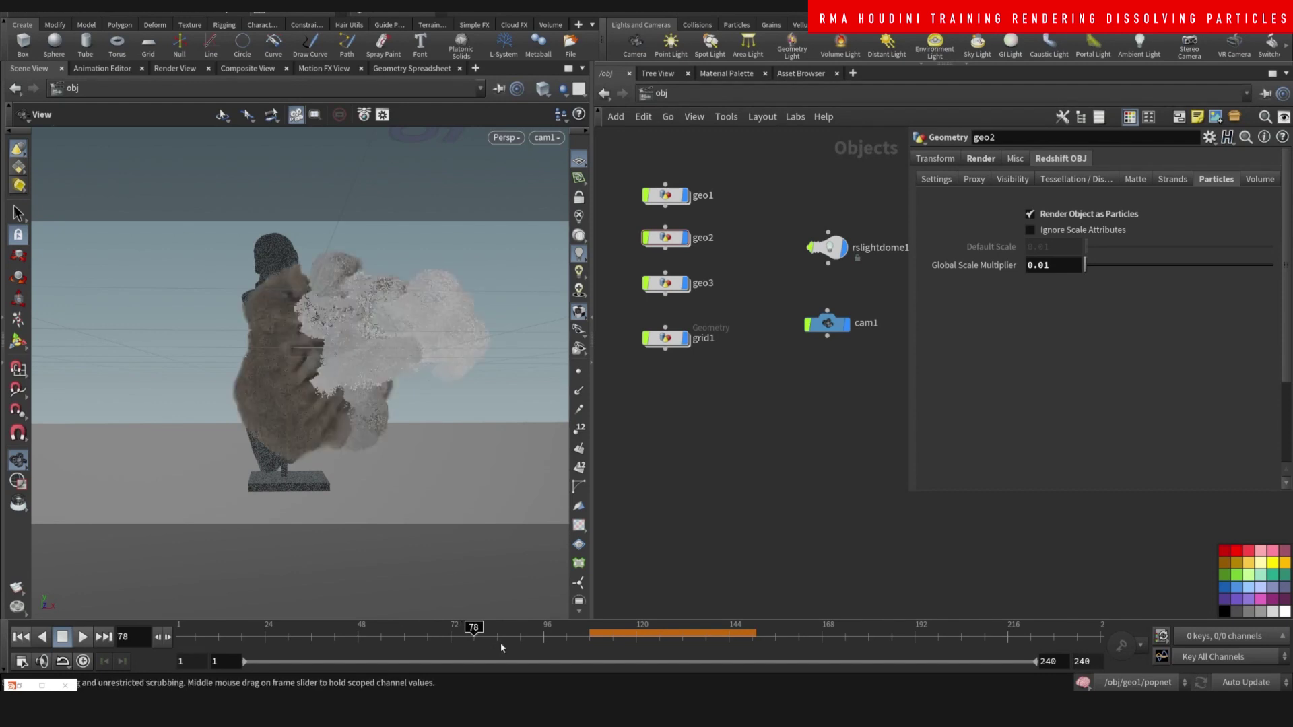
left_click(456, 637)
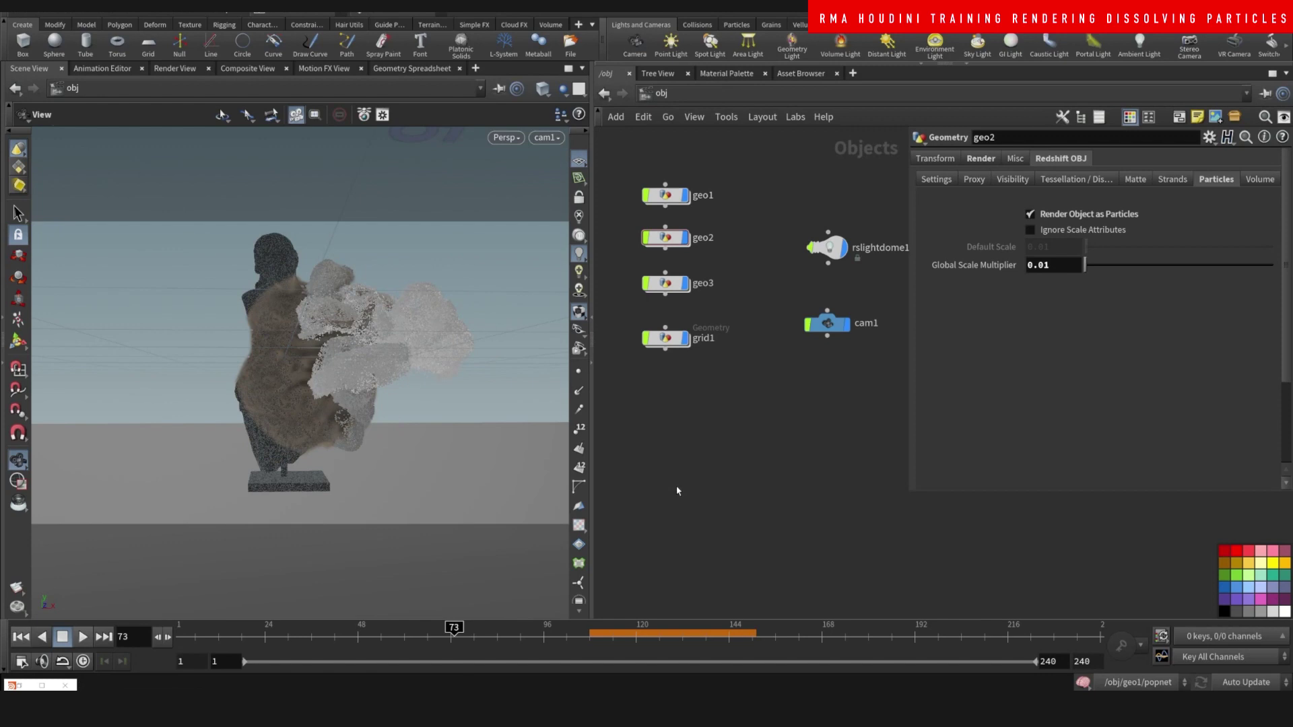
Bring back the Redshift Render View and start a progressive render of the current frame
left_click(27, 685)
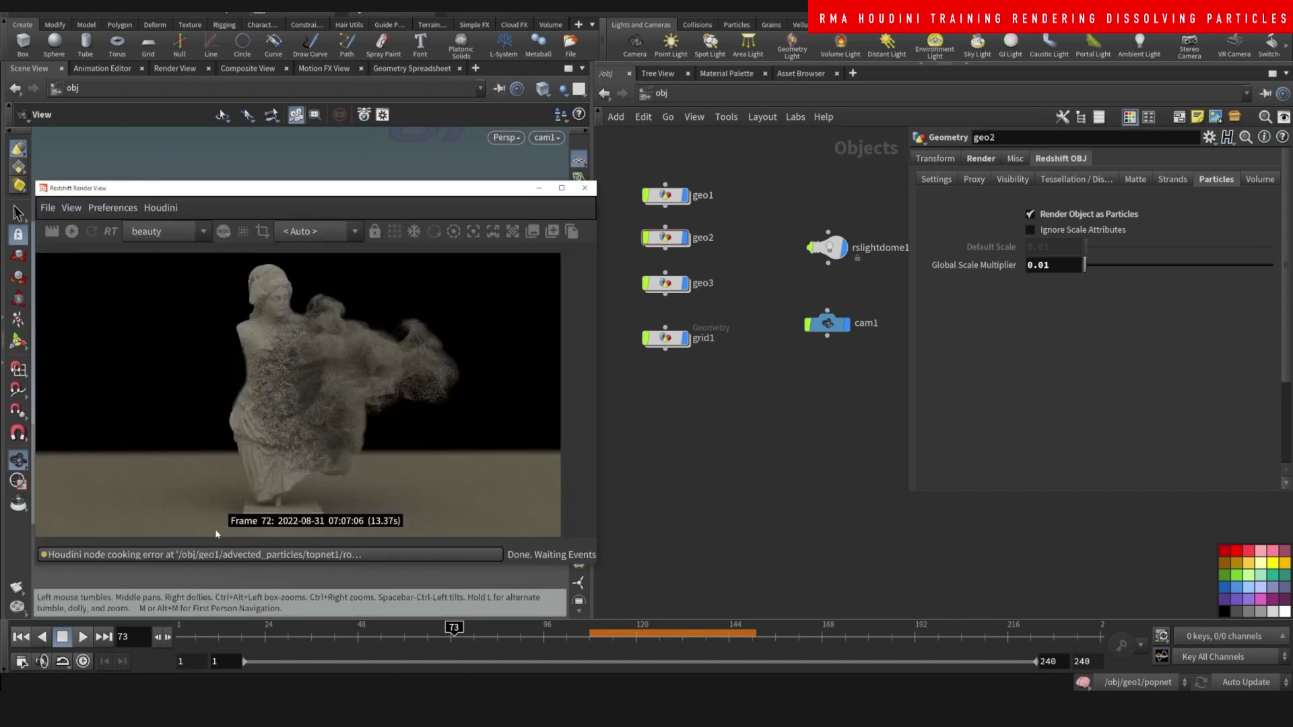
left_click_drag(427, 197, 540, 127)
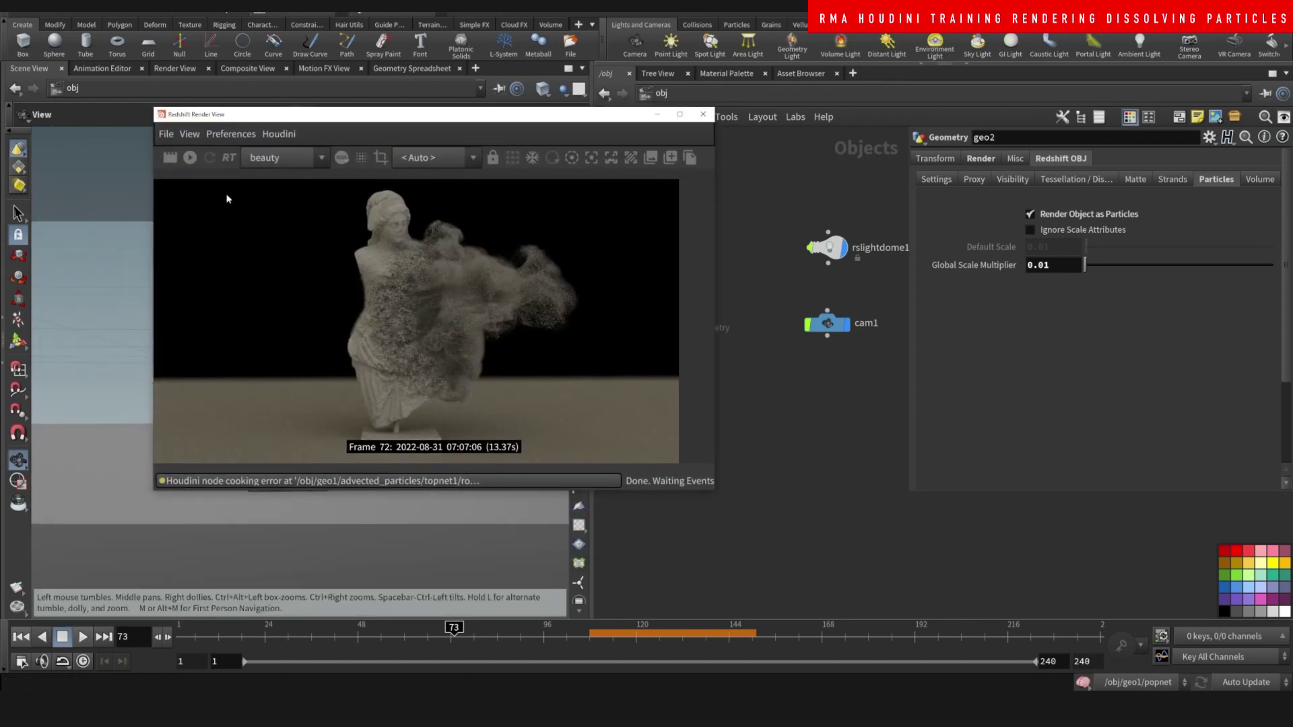
left_click(191, 159)
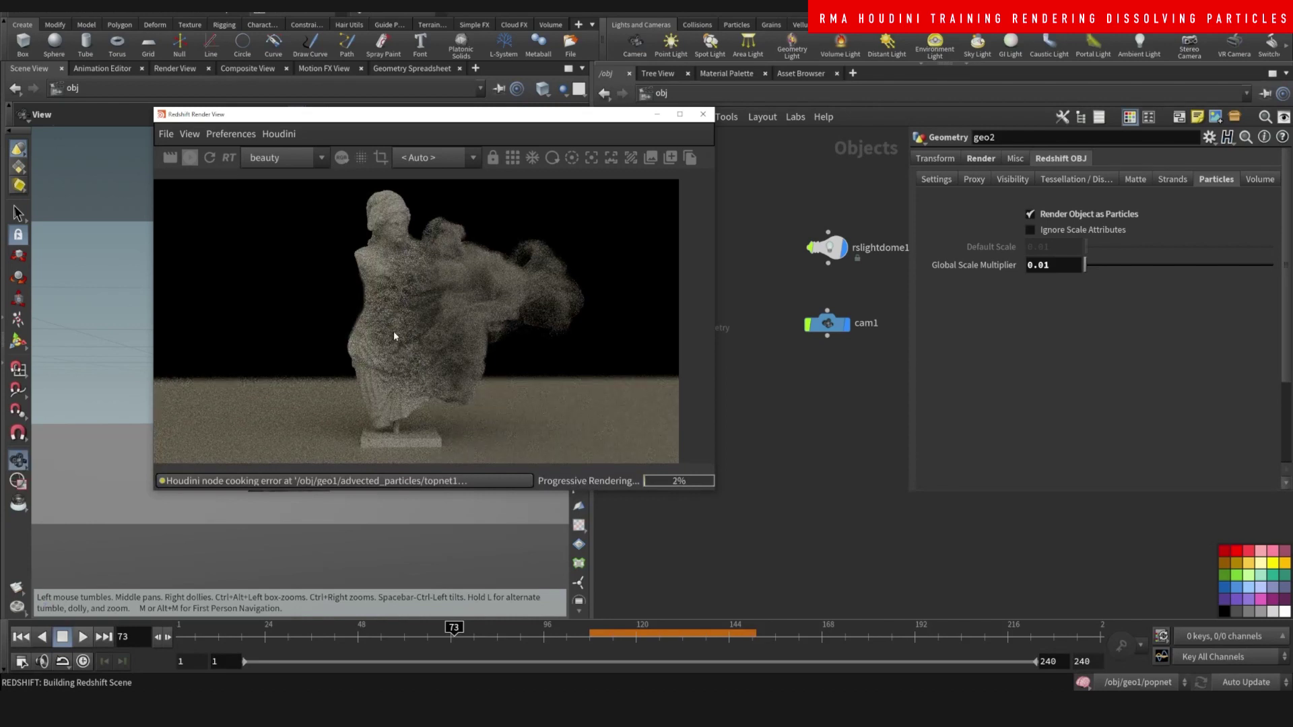
left_click_drag(569, 114, 446, 123)
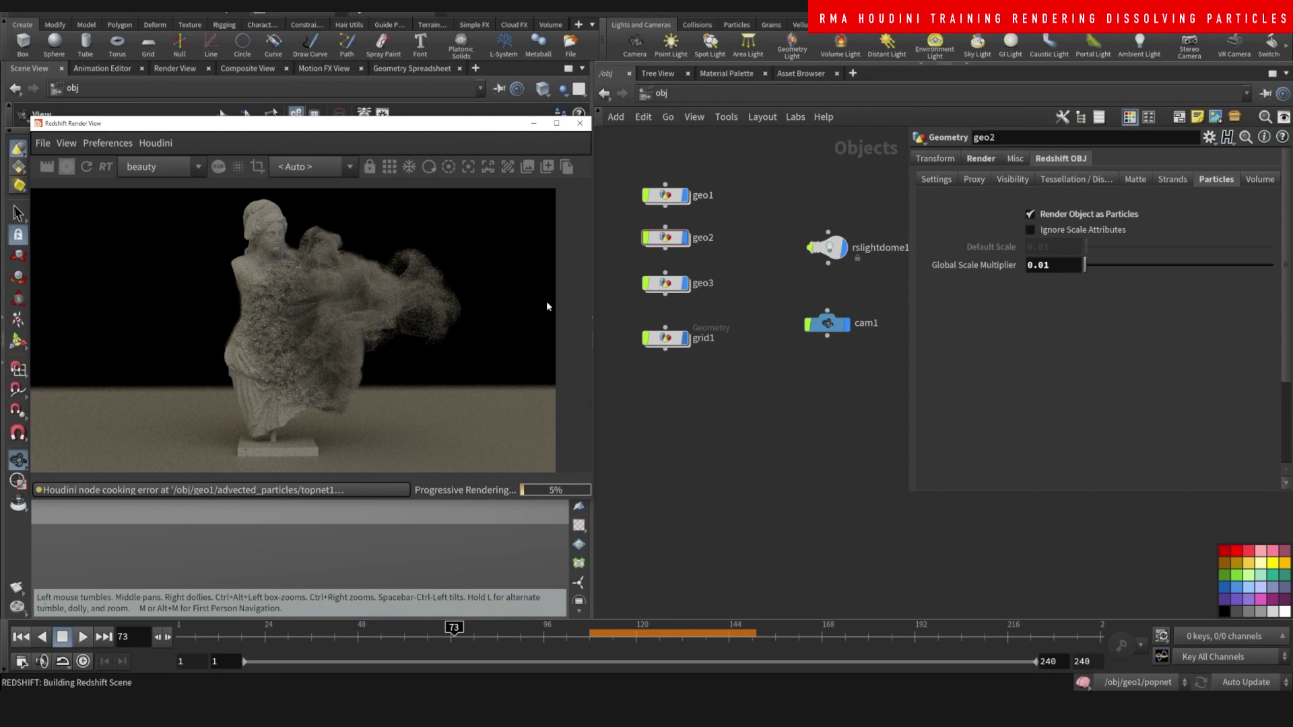
Set geo2's Global Scale Multiplier to 0.02 and examine the particles up close in the render
left_click(665, 338)
left_click(665, 283)
left_click_drag(489, 133, 468, 410)
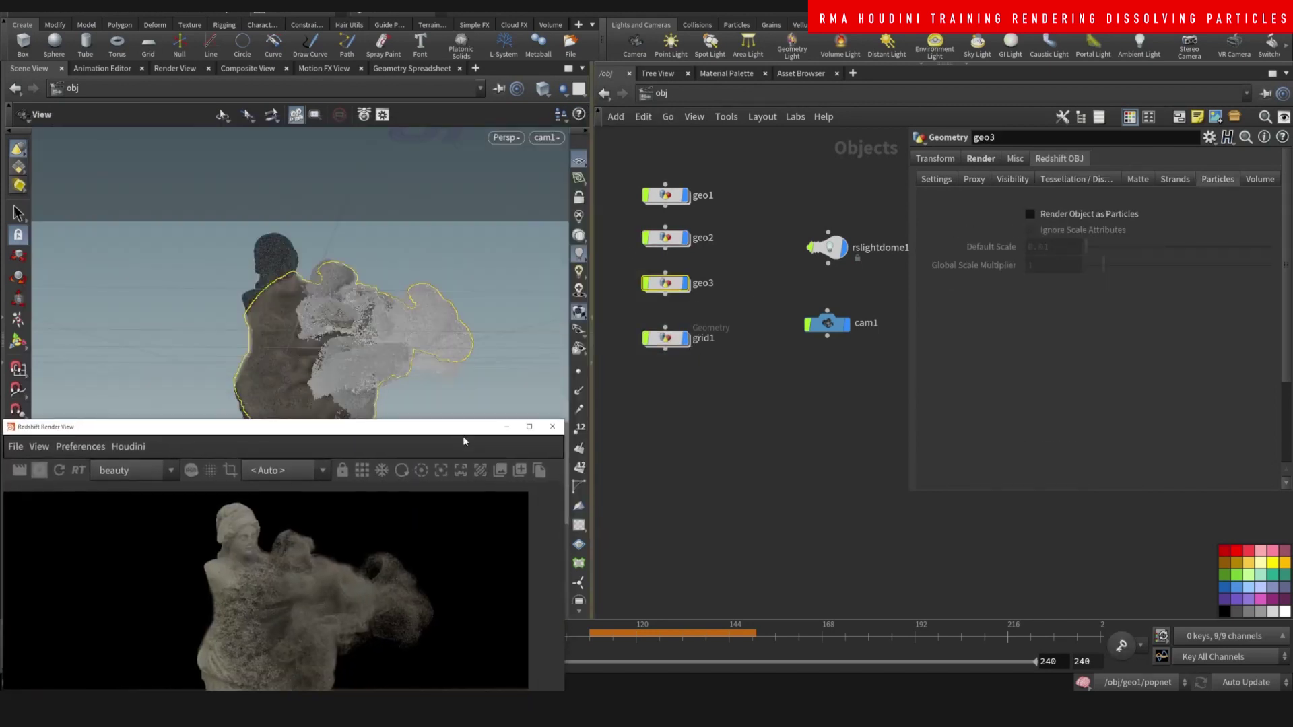
left_click(665, 237)
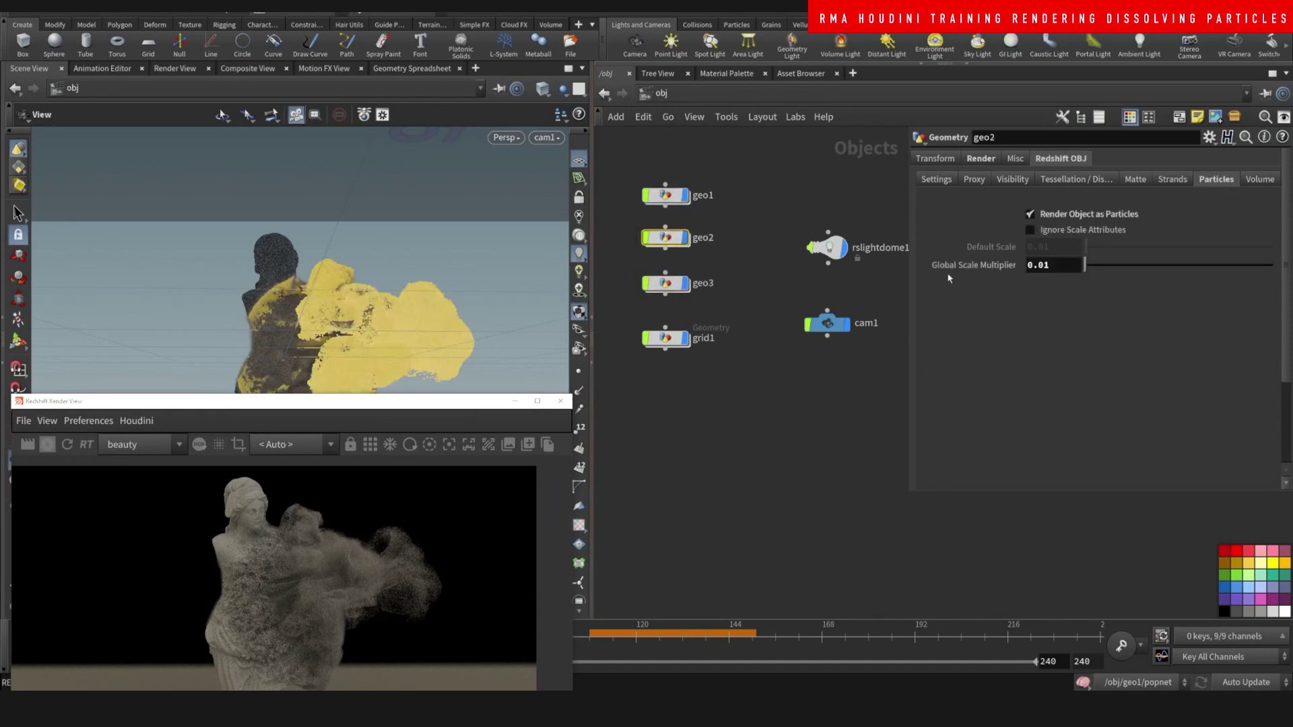
left_click(1051, 268)
key("BackSpace")
type("2")
left_click_drag(362, 412, 434, 235)
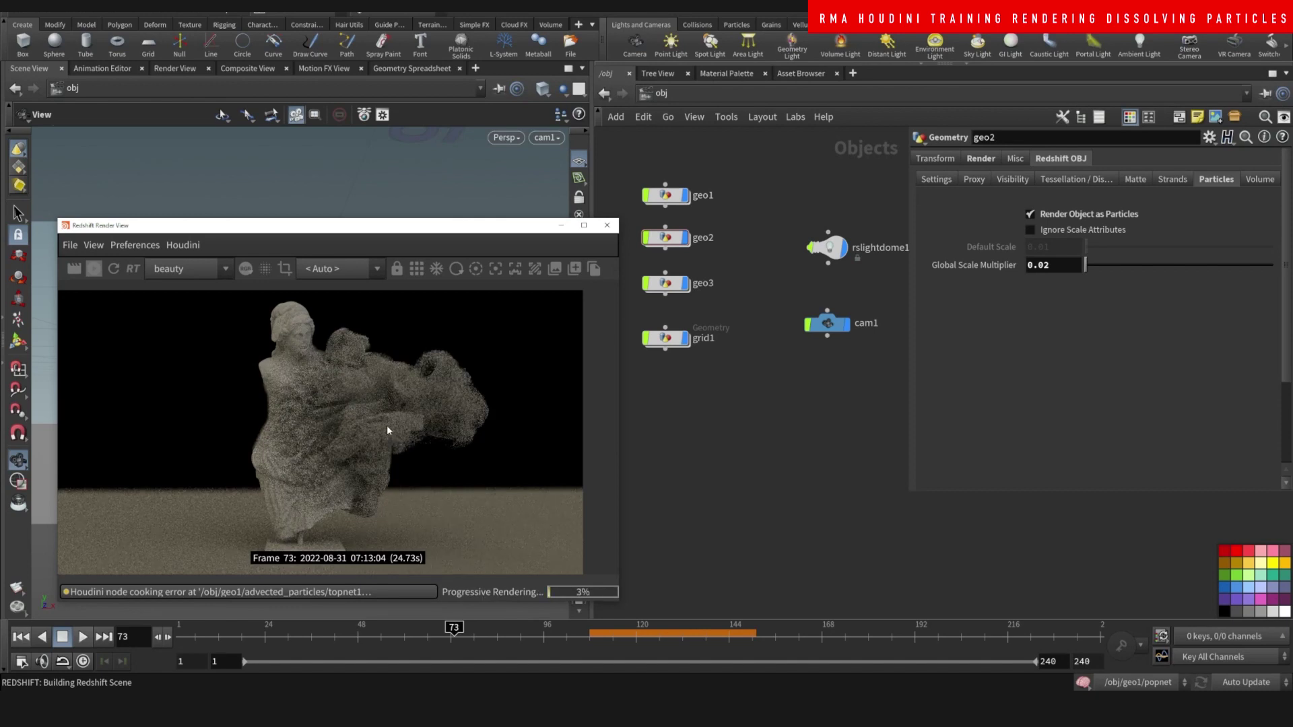
scroll(387, 426, "up", 2)
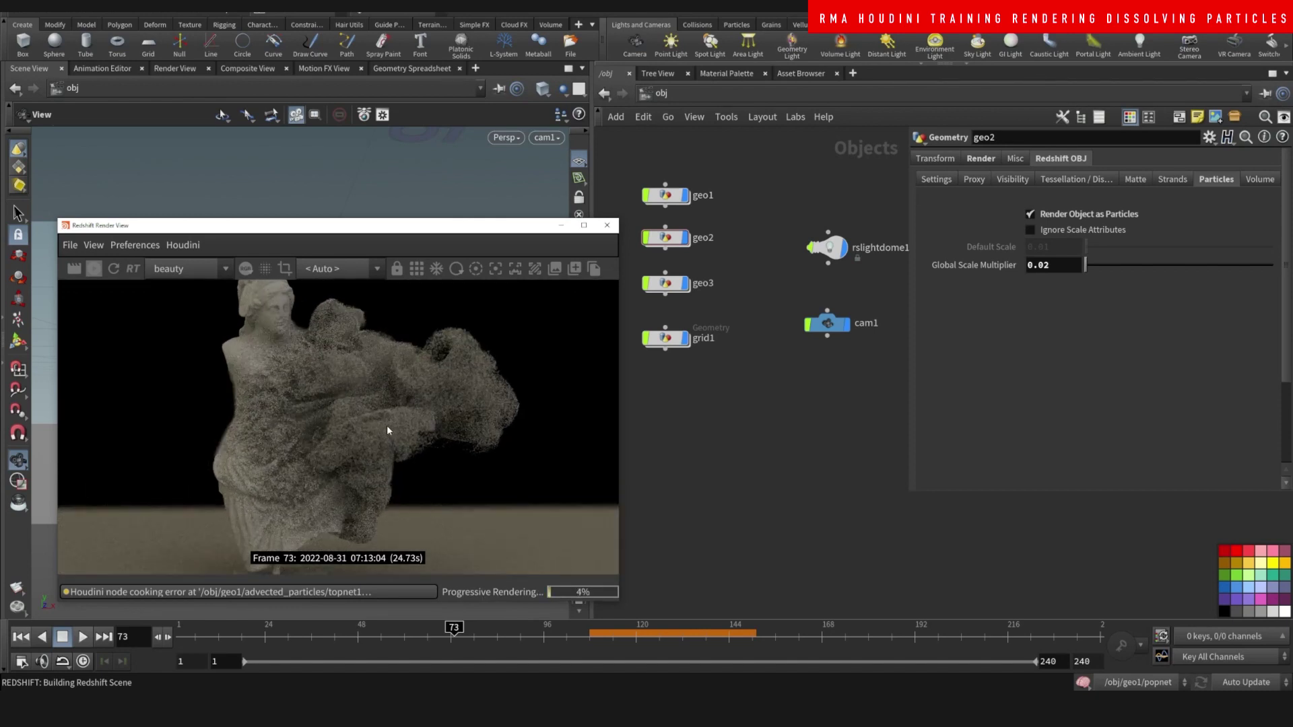
scroll(386, 431, "up", 1)
scroll(387, 431, "up", 1)
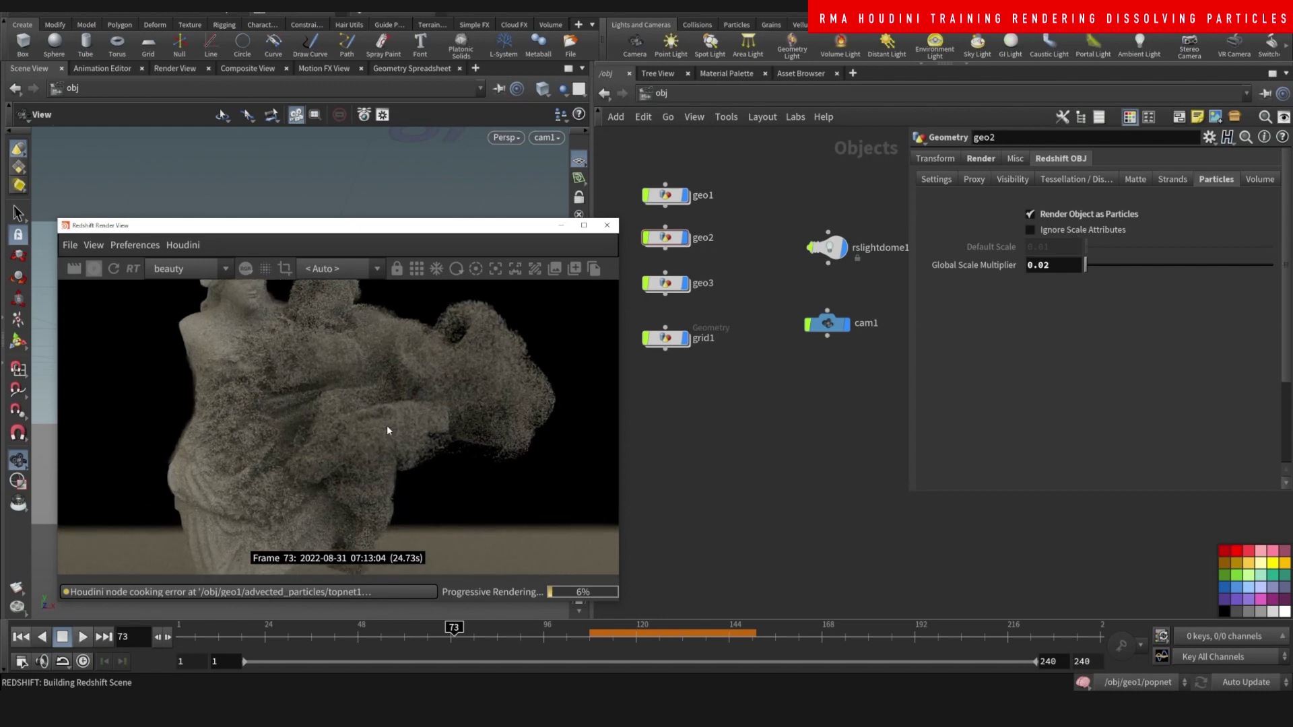
scroll(388, 431, "up", 1)
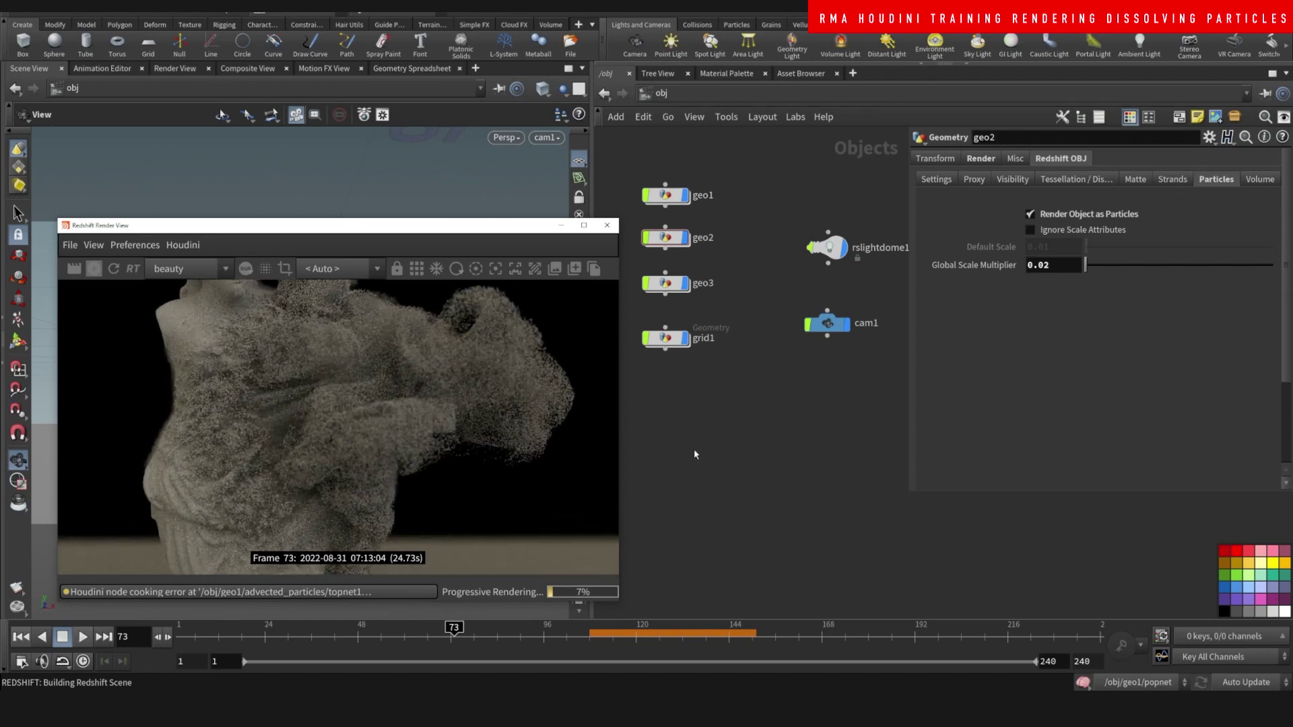
Turn off the display of geo3 and restart the progressive render without it
left_click(686, 284)
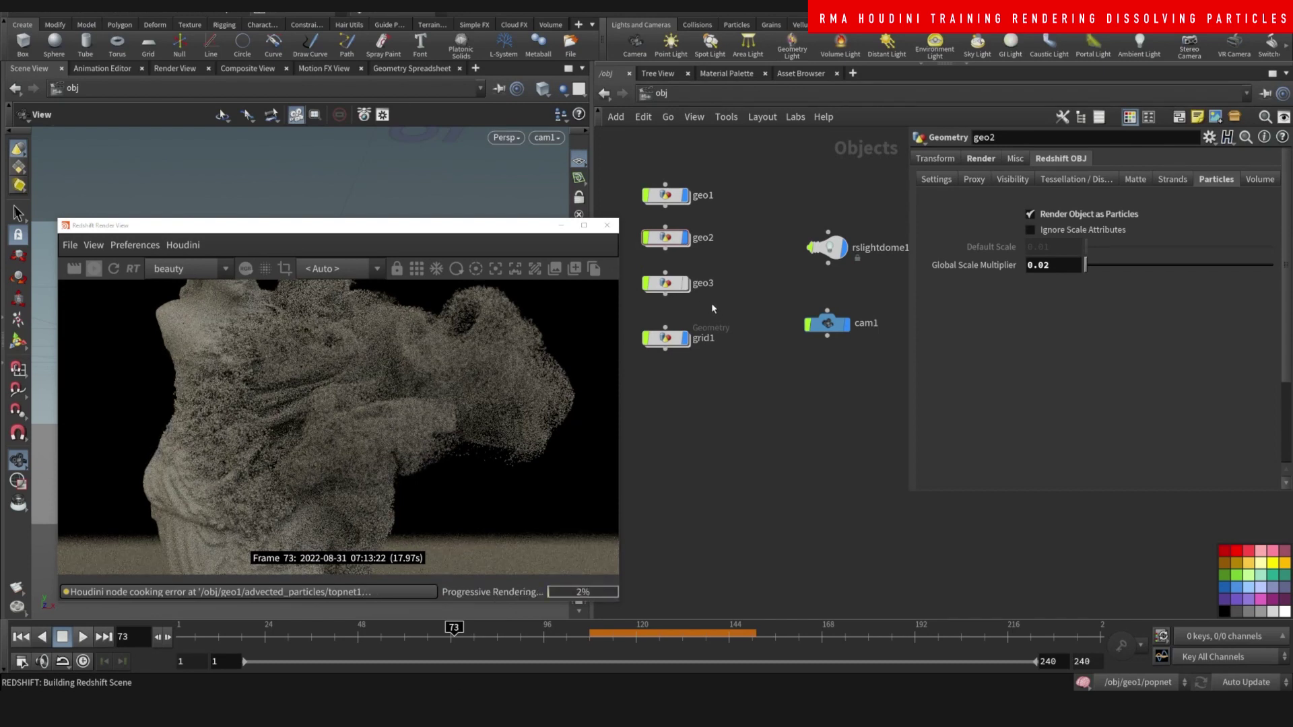
mouse_move(473, 233)
left_mouse_down()
mouse_move(421, 587)
mouse_move(488, 217)
left_mouse_up()
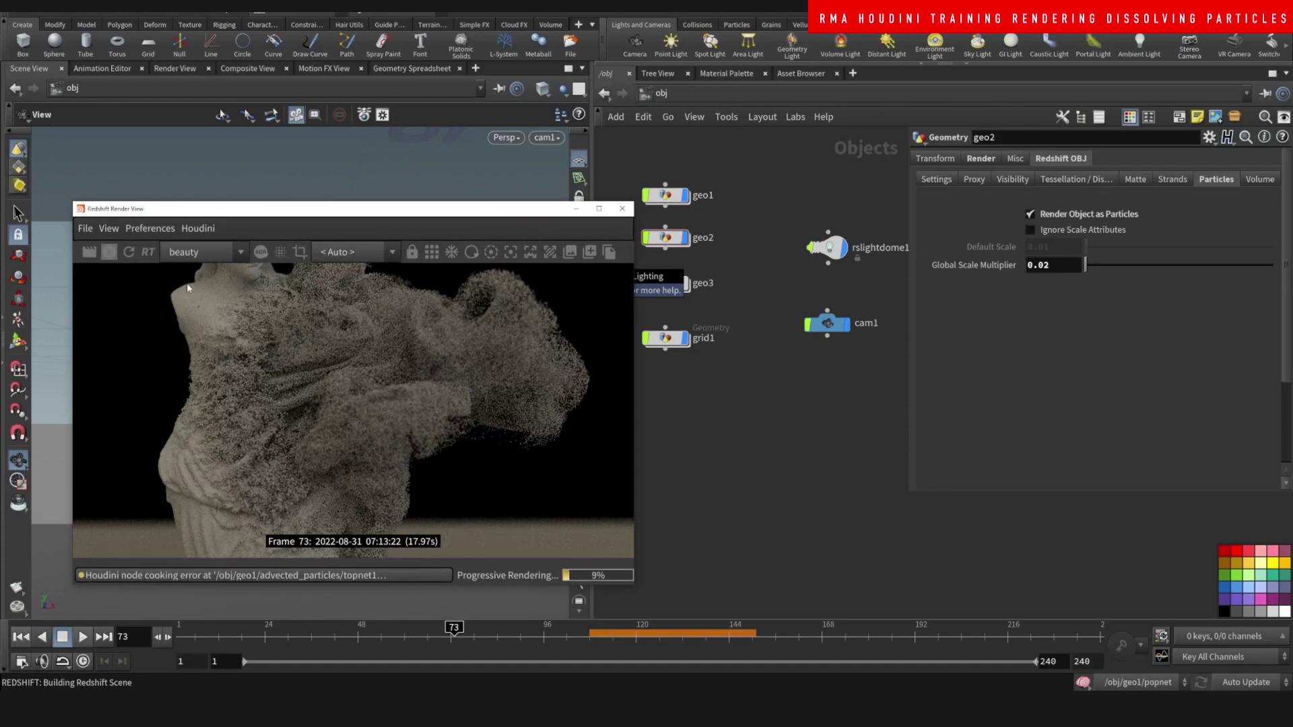
left_click(109, 253)
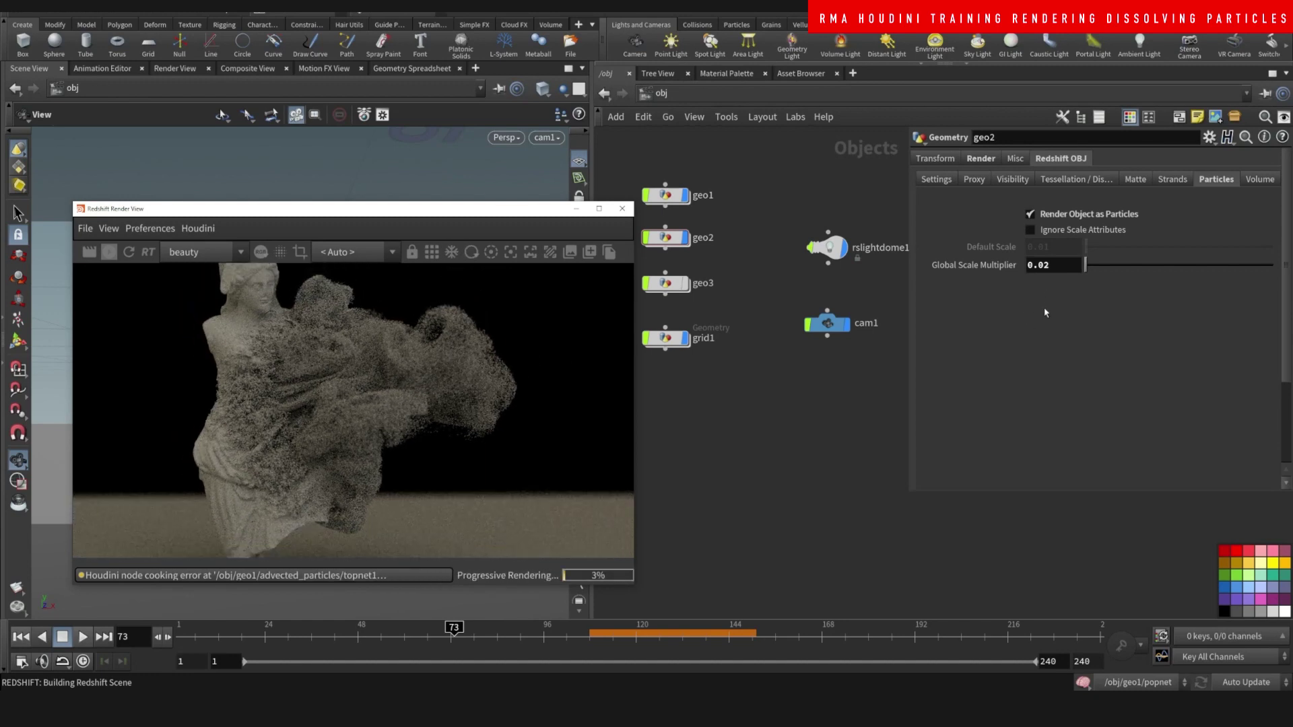
Set geo2's Global Scale Multiplier to 0.01 and check the particles in the render
left_click(1049, 270)
key("BackSpace")
type("1")
key("Return")
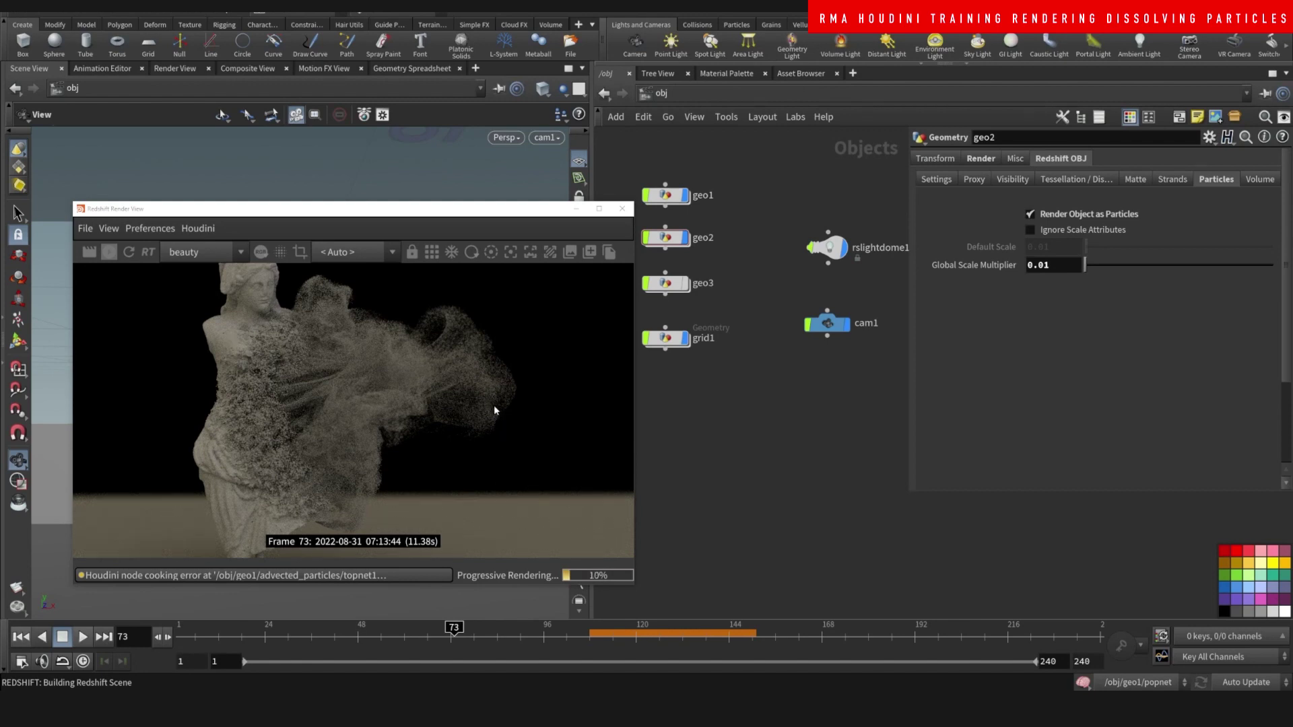
left_click_drag(303, 216, 270, 219)
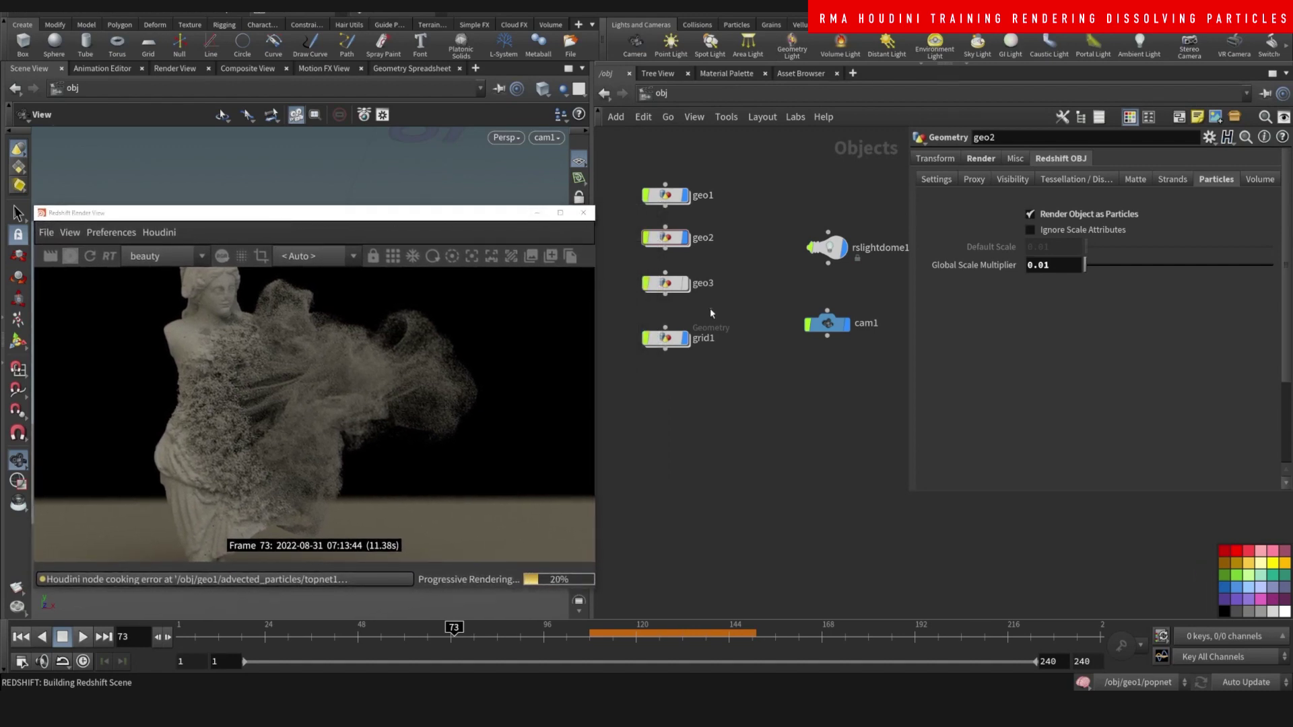
left_click(666, 336)
double_click(670, 340)
scroll(728, 349, "down", 5)
middle_click_drag(774, 401, 682, 357)
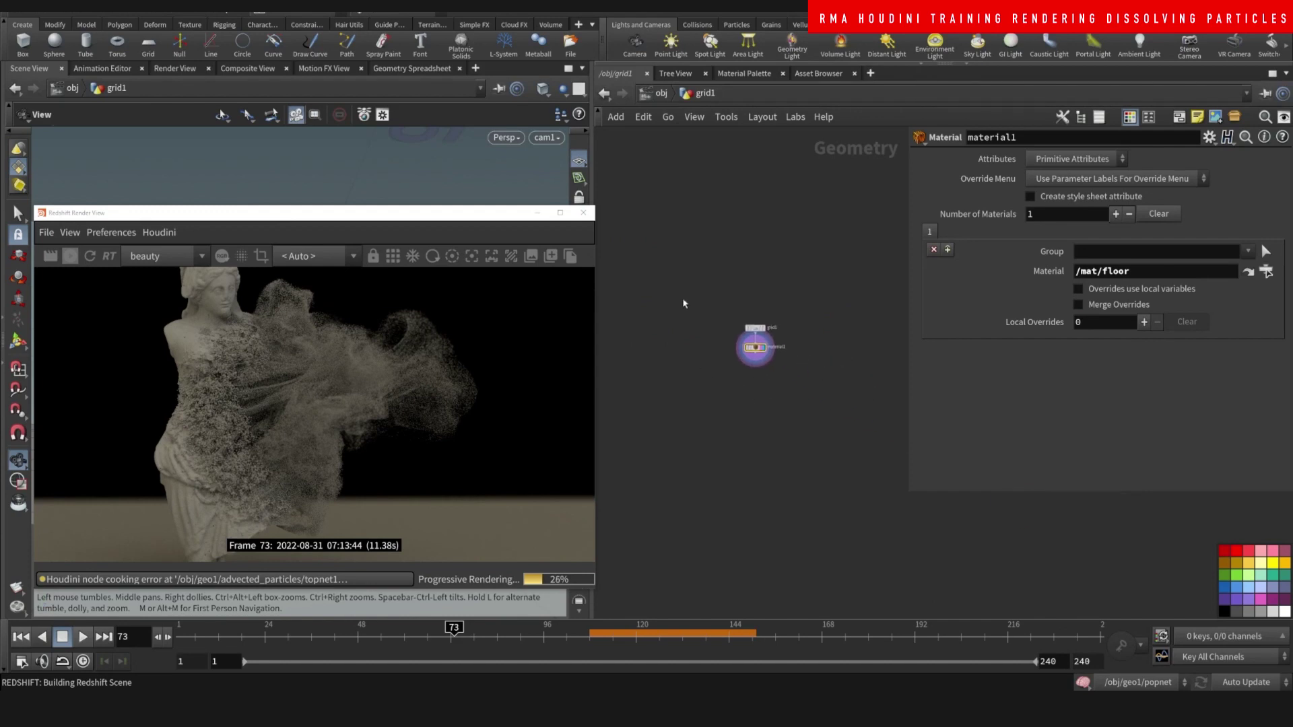
left_click(660, 93)
Open attribvop1 inside geo2, review how multiply1 and ramp1 drive the particle scale, and return to geo2's network
left_click(673, 240)
double_click(673, 240)
left_click(738, 284)
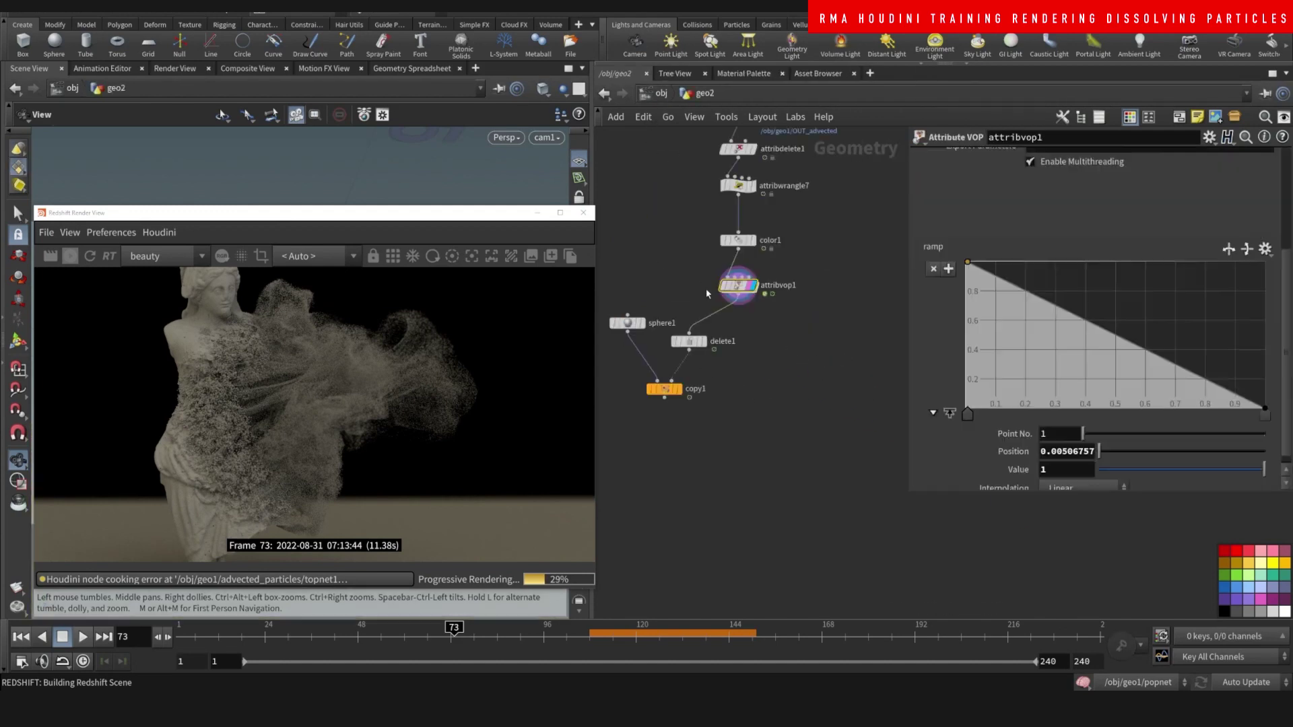
middle_click_drag(764, 291, 744, 312)
double_click(724, 309)
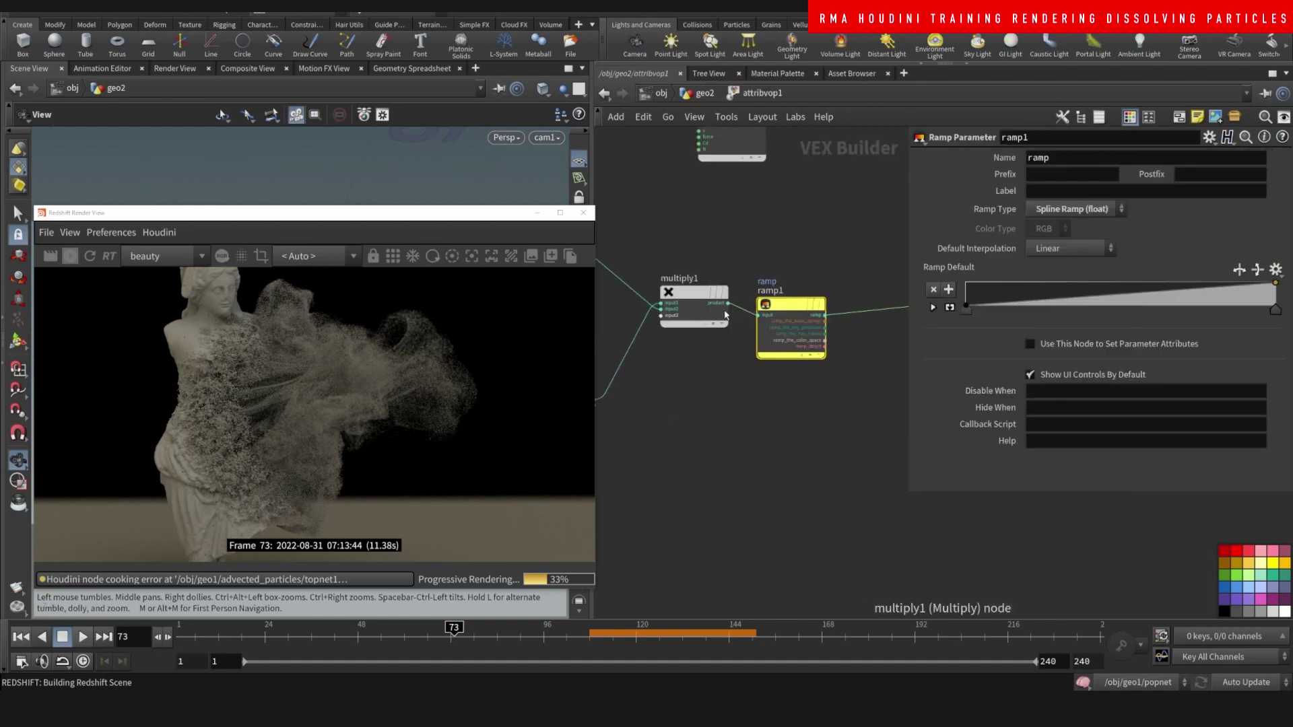
scroll(724, 364, "down", 3)
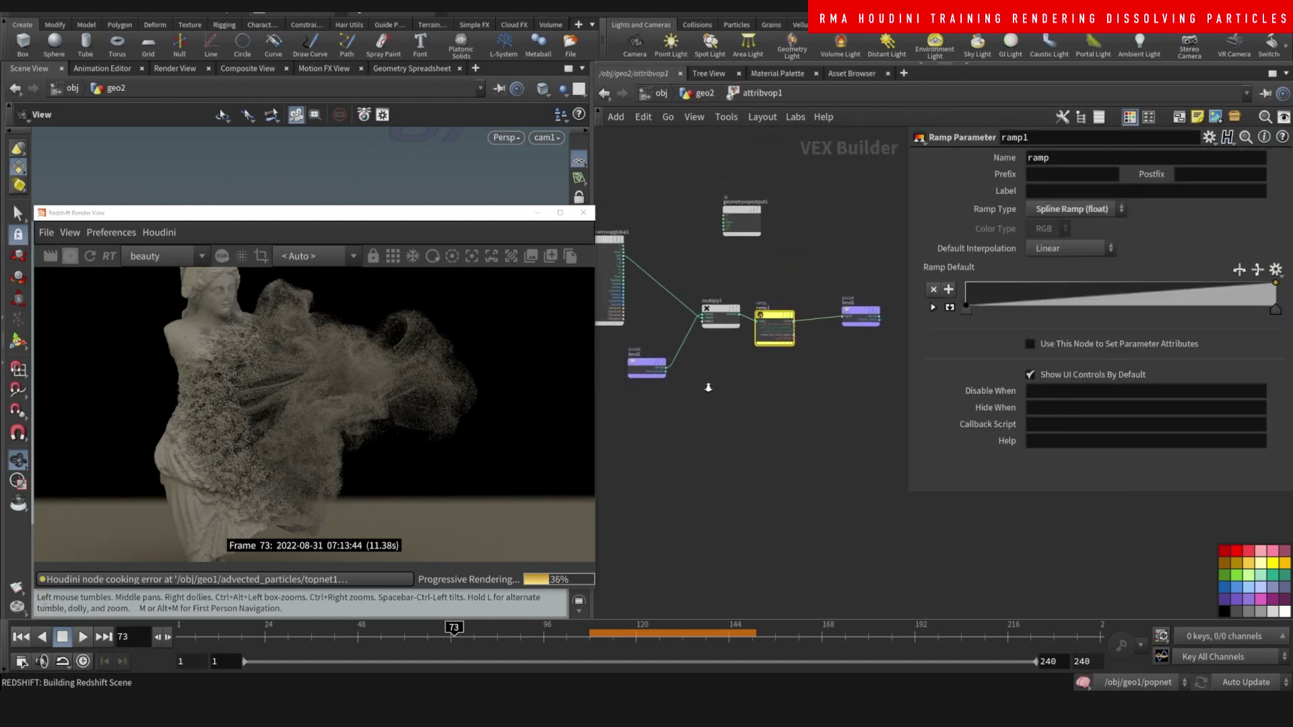
scroll(724, 372, "up", 3)
left_click_drag(637, 356, 667, 182)
left_click_drag(730, 292, 724, 329)
left_click(697, 94)
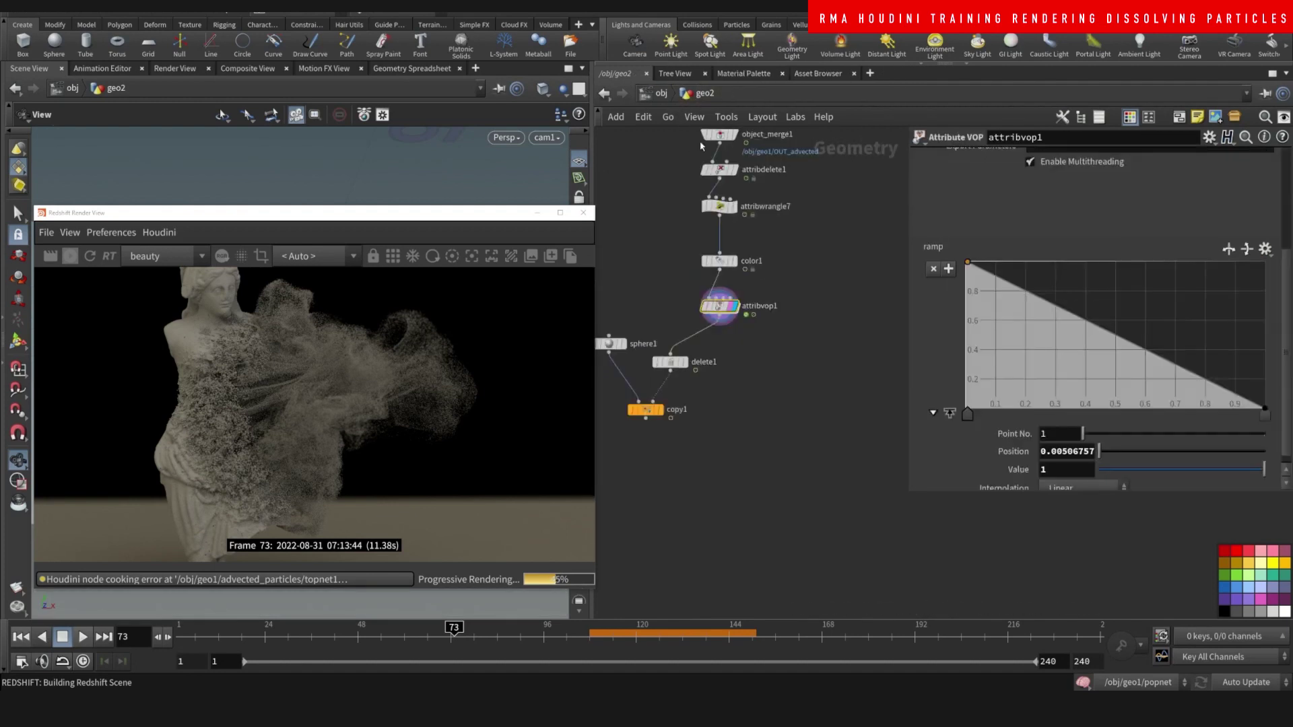
left_click(719, 207)
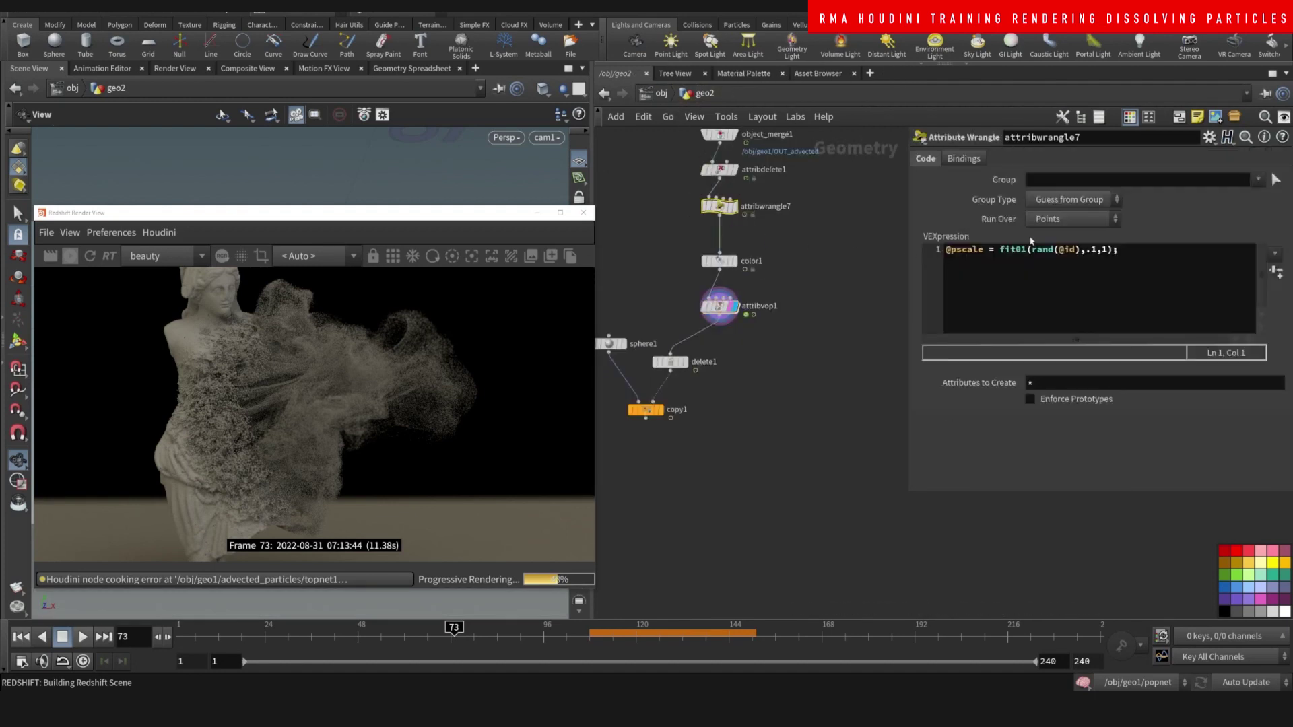
middle_click_drag(796, 350, 810, 347)
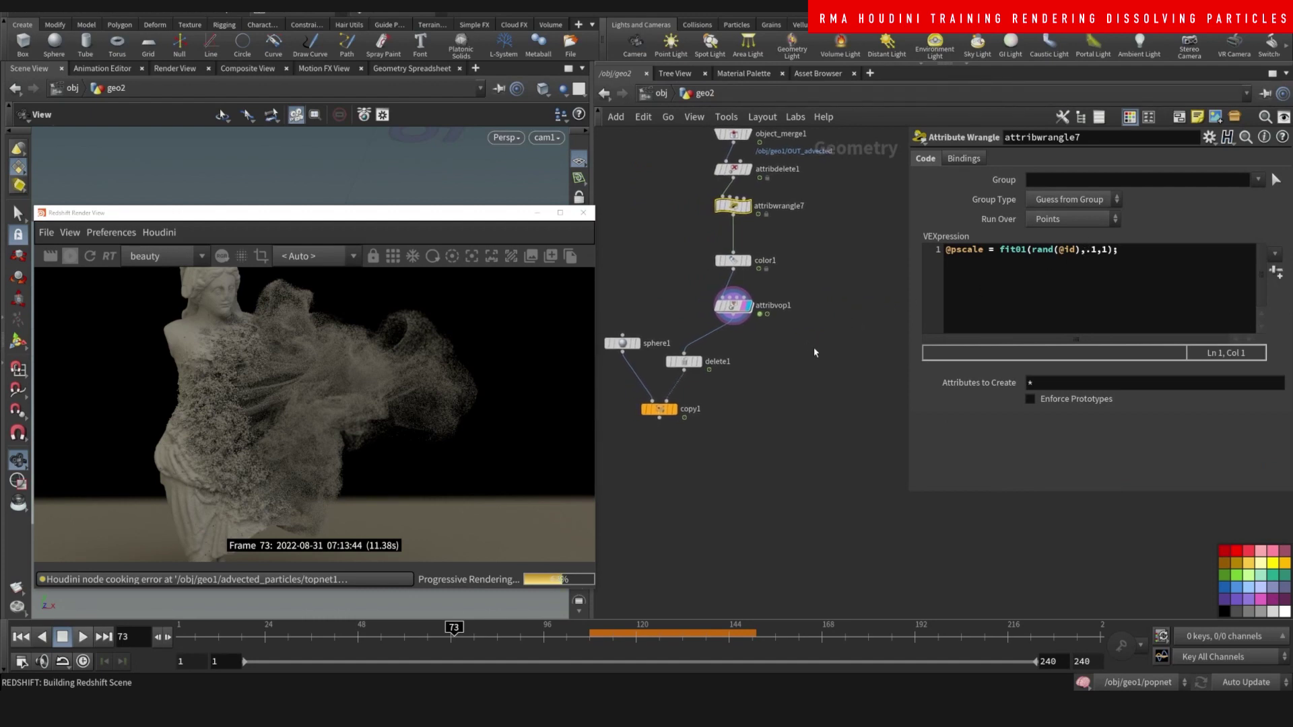
left_click(1127, 255)
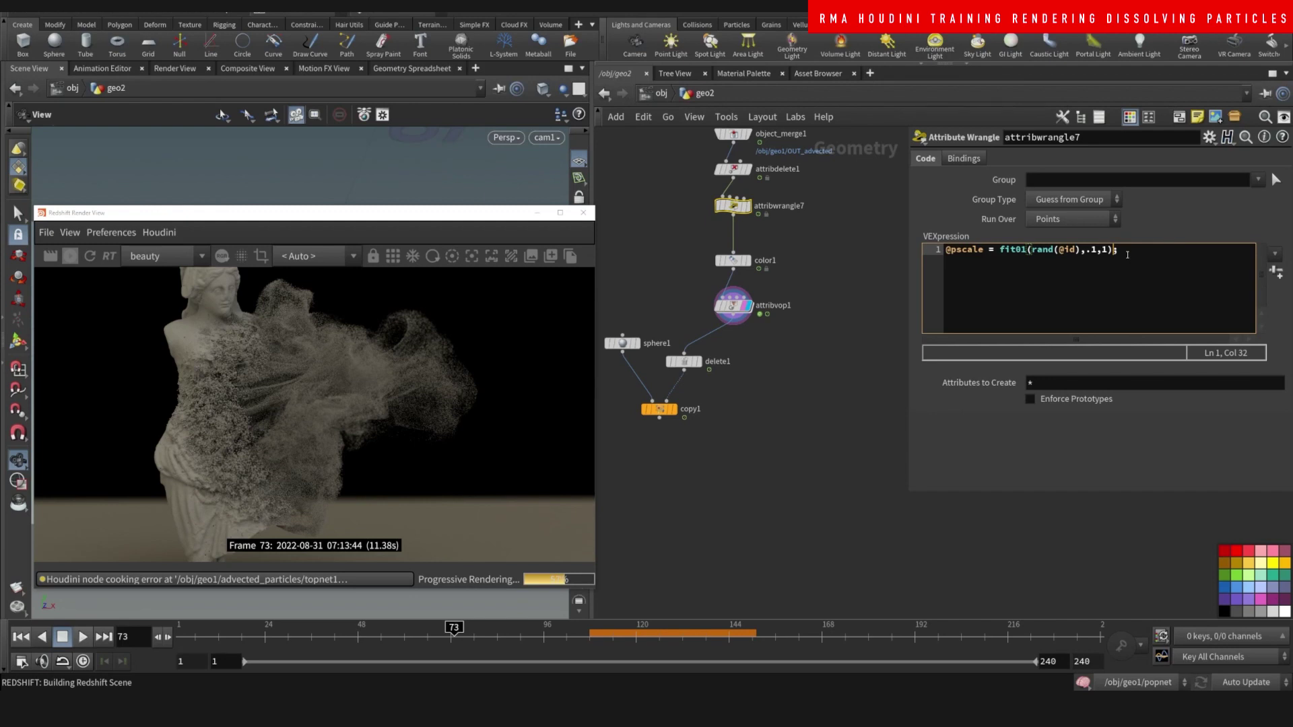
type("*2")
left_click(756, 445)
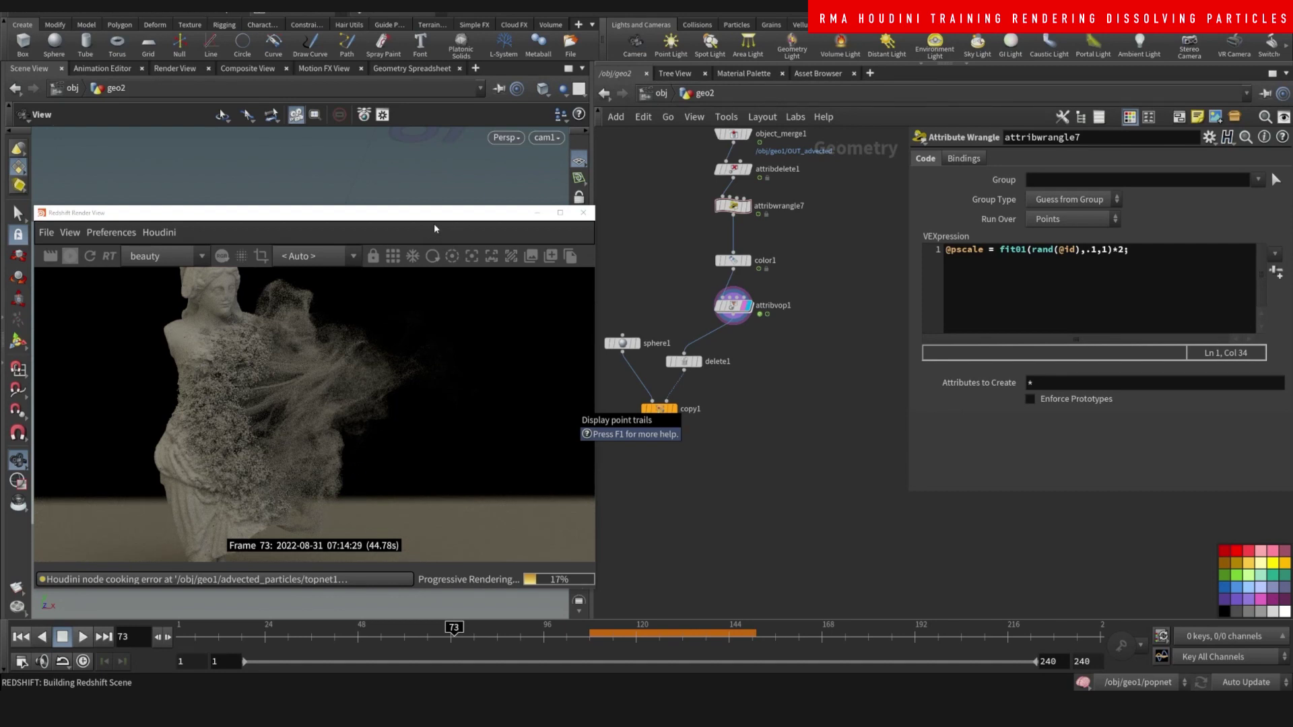
Remove the *2 multiplier from attribwrangle7's pscale expression and apply it
left_click(1119, 255)
left_click_drag(1121, 258, 1123, 260)
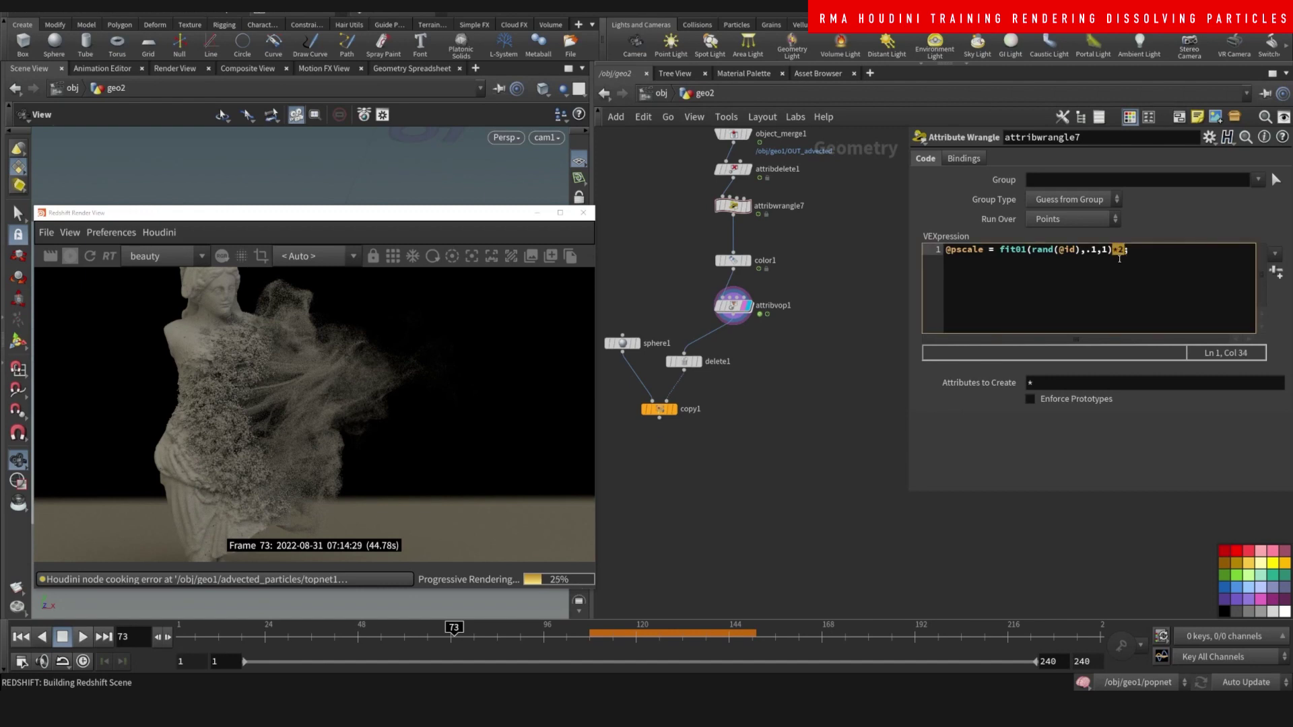
key("BackSpace")
left_click(783, 473)
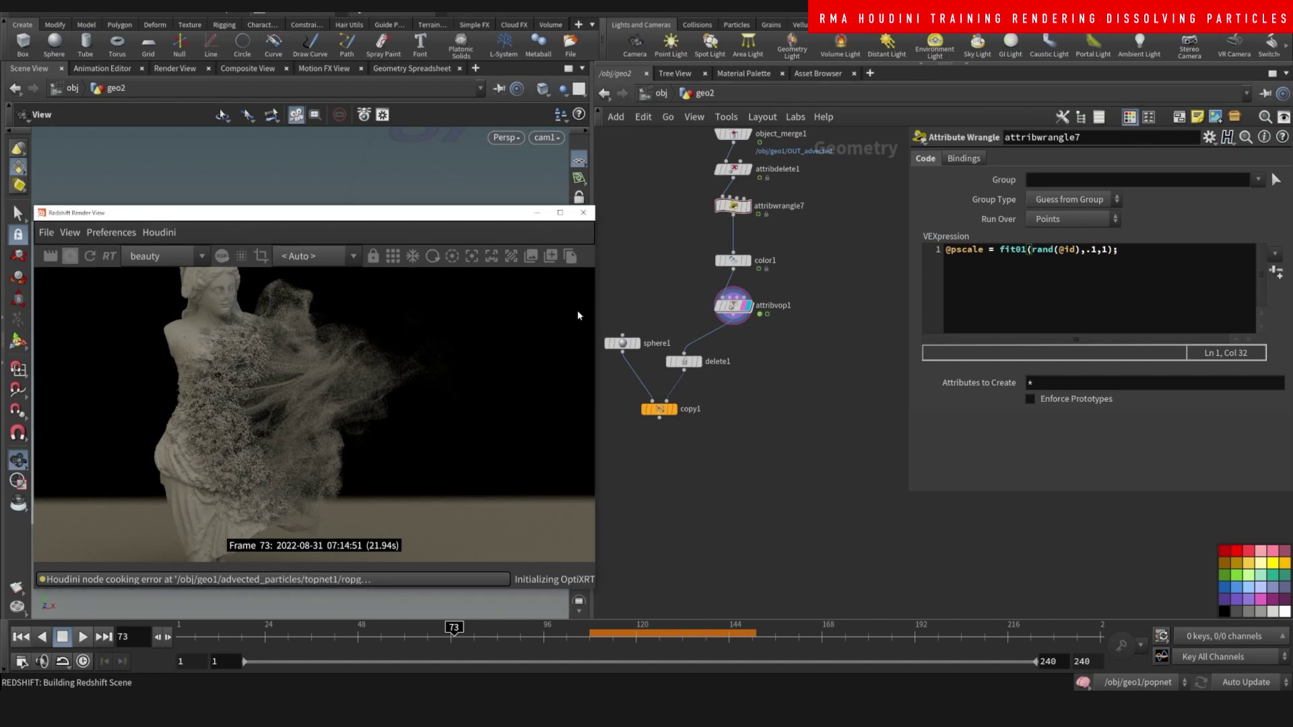
Minimise the Redshift Render View and display copy1 in geo2's network
left_click(537, 212)
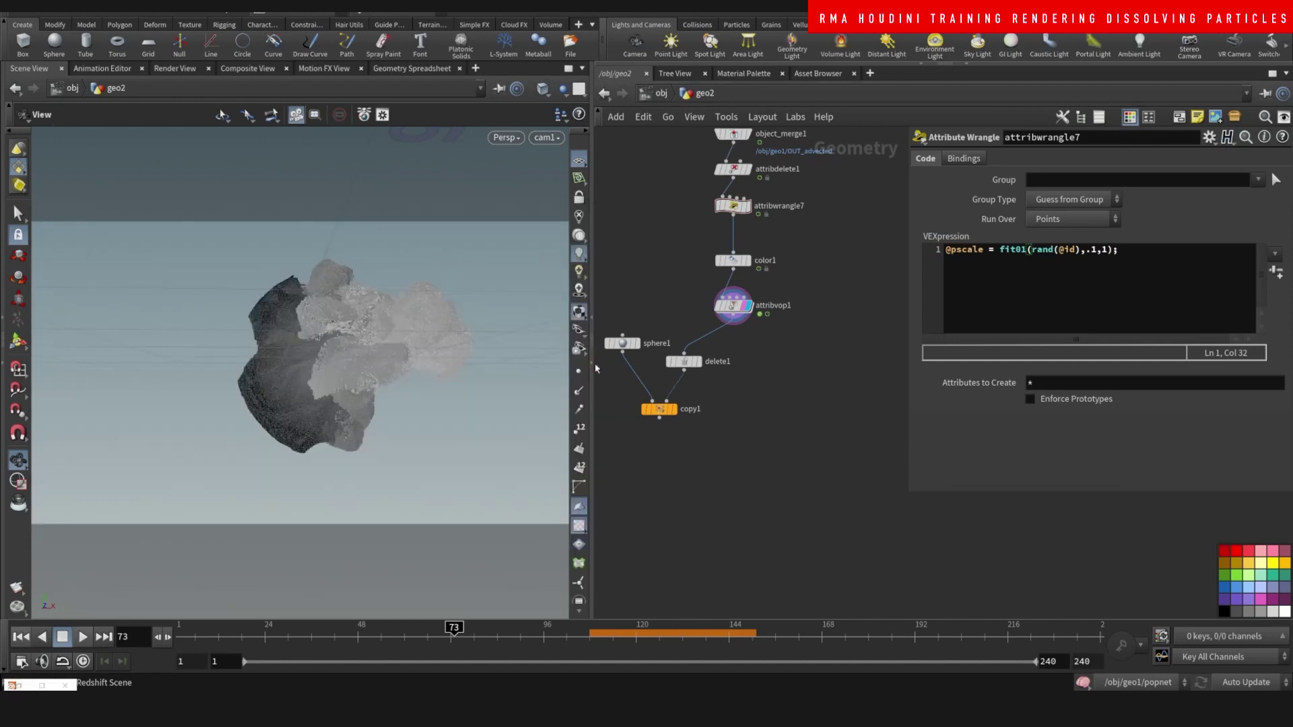
left_click(677, 413)
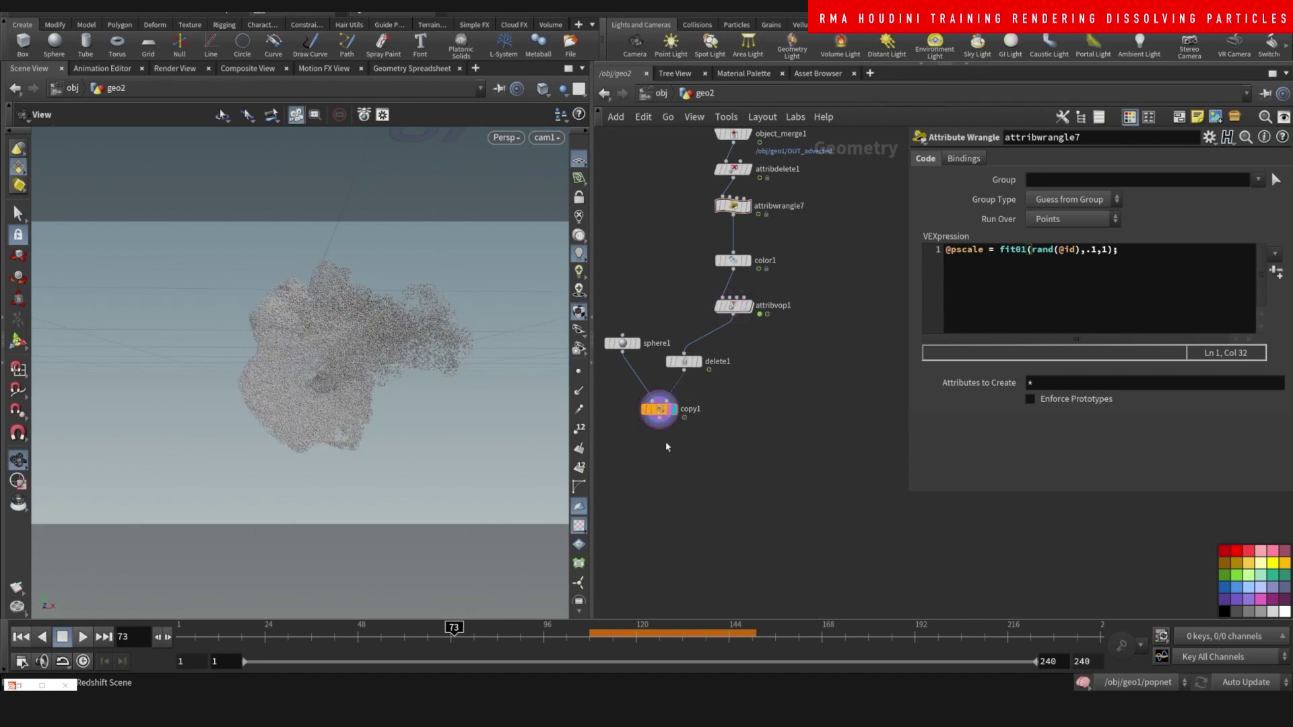
Open attribvop1 and move geometryvopglobal1 and the pscale bind node apart to clear space before multiply1
scroll(676, 434, "up", 2)
mouse_move(661, 423)
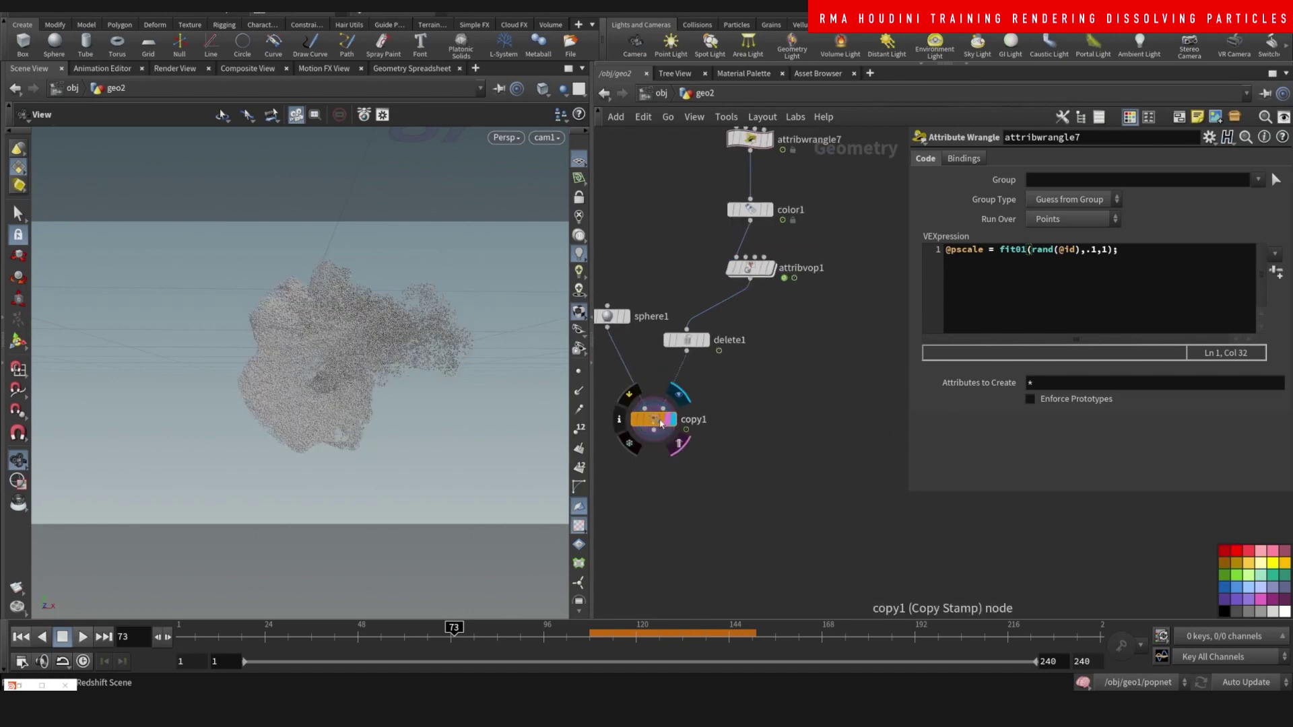
double_click(750, 268)
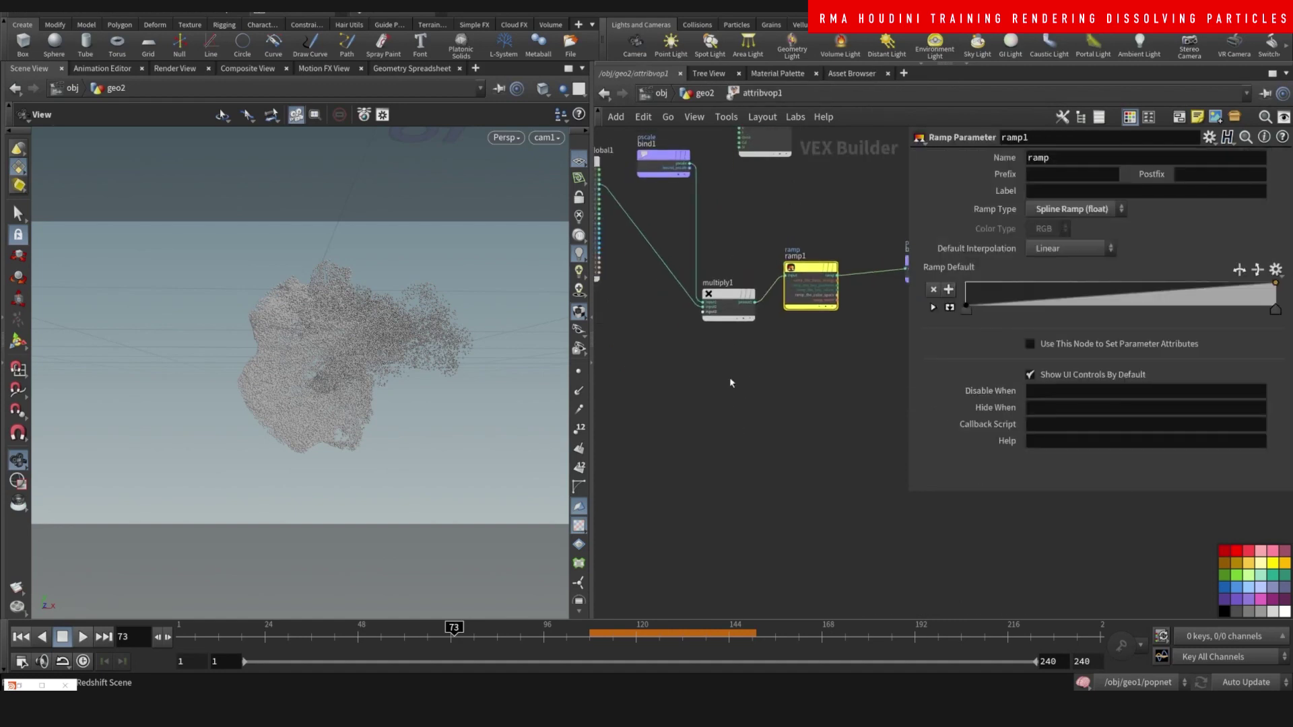
middle_click_drag(691, 383, 782, 480)
left_click_drag(668, 266, 674, 430)
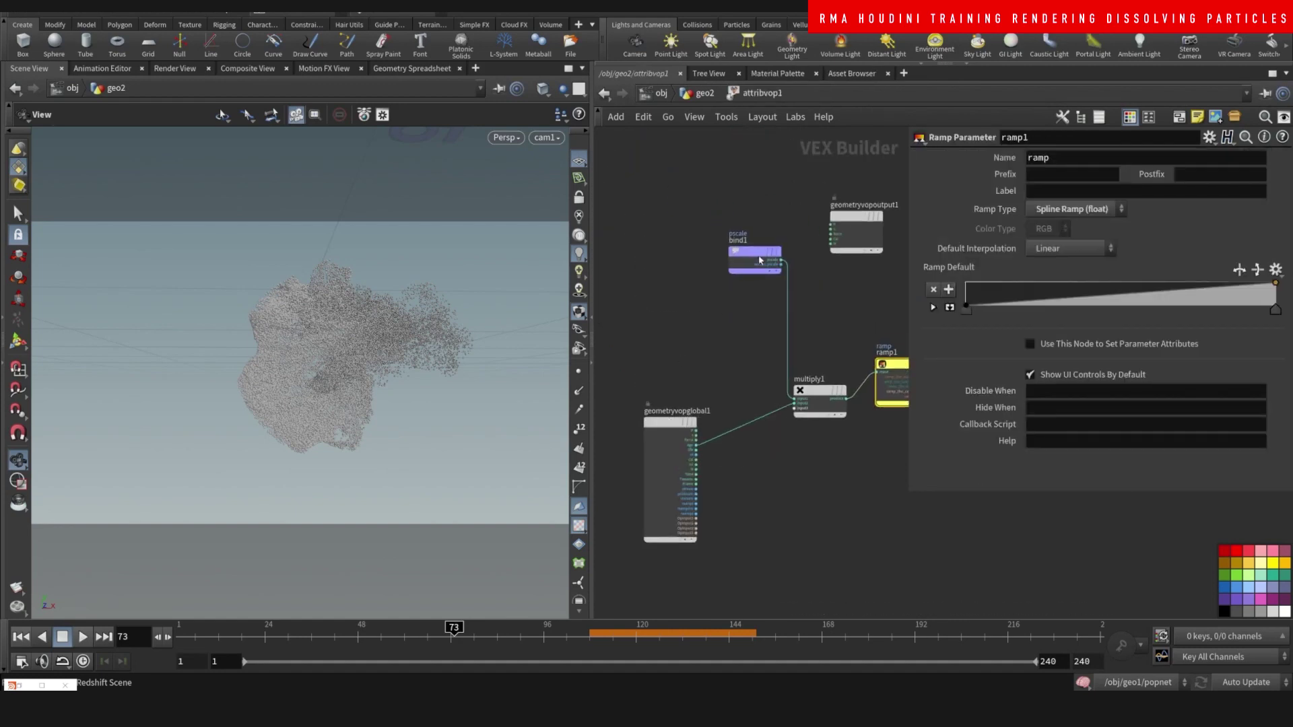
left_click_drag(758, 259, 691, 279)
middle_click_drag(715, 437, 677, 342)
left_click(741, 392)
scroll(741, 375, "up", 2)
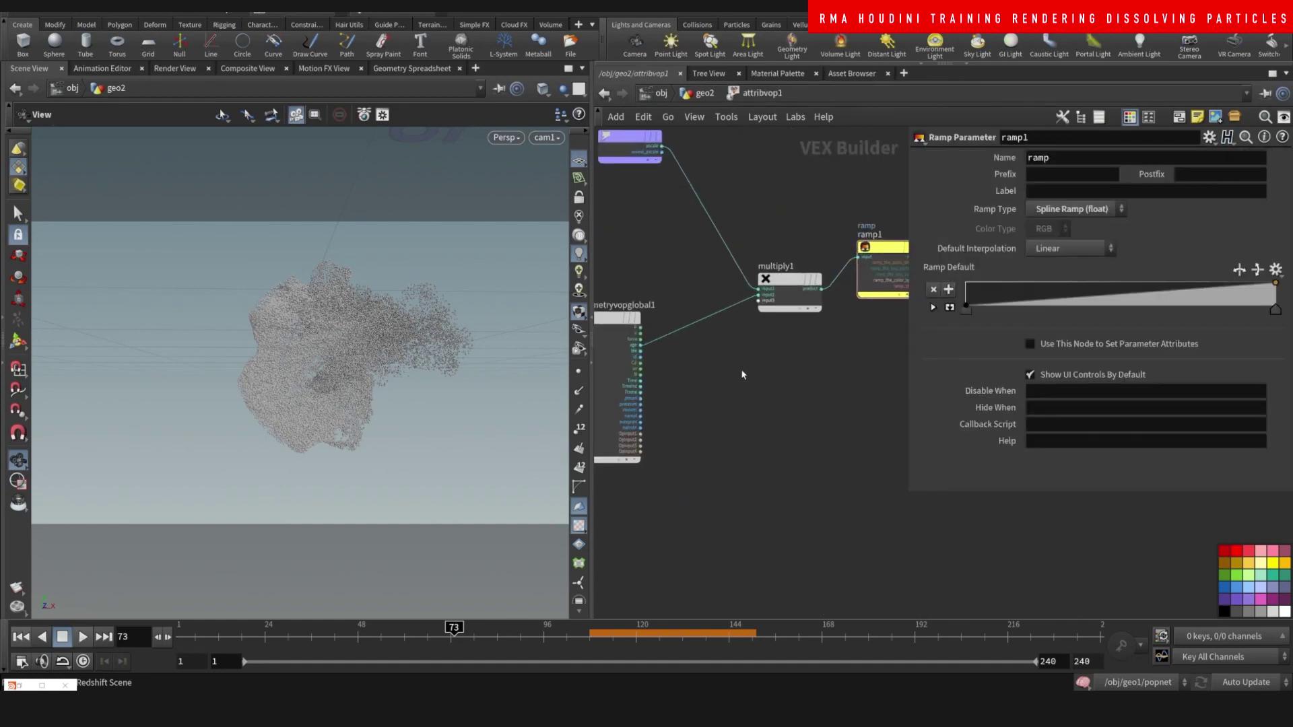
Try feeding a Multiply Constant node into multiply1's third input, and delete that node
key("Tab")
key("Escape")
key("Tab")
type("mult")
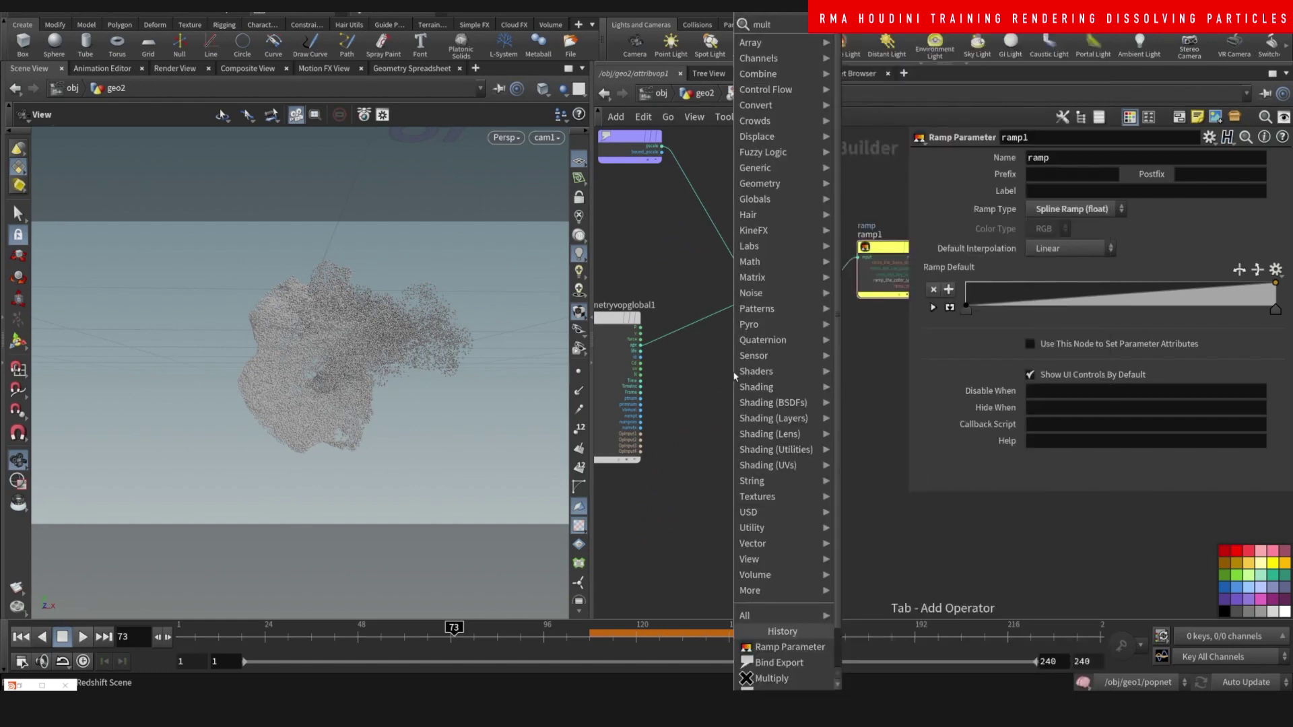
key("Return")
left_click(734, 377)
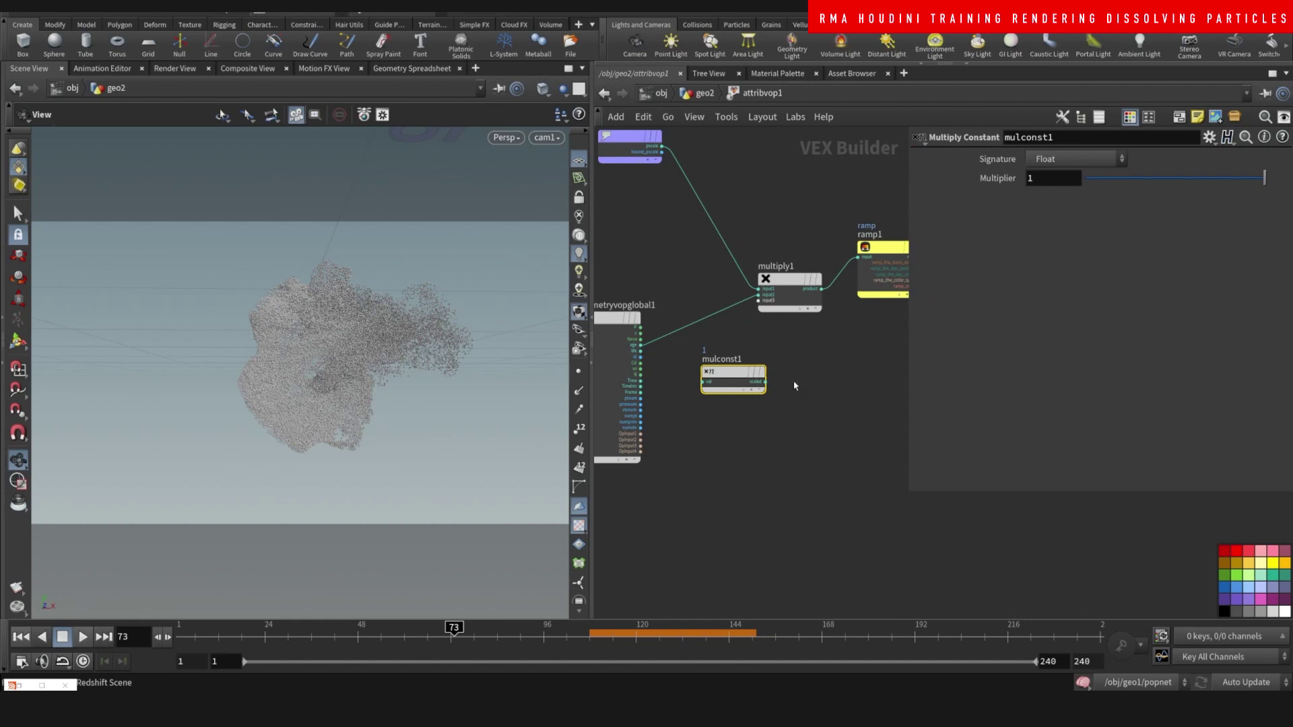
scroll(814, 345, "up", 2)
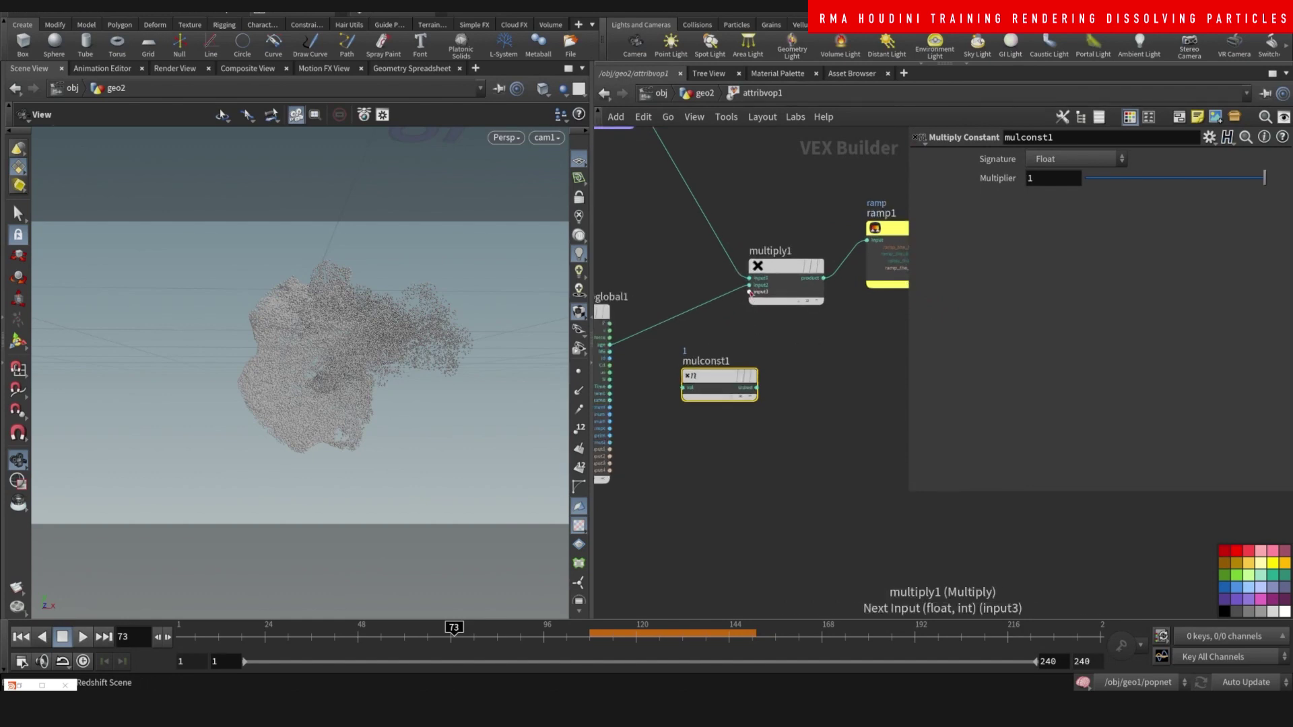
left_click(750, 293)
left_click(757, 387)
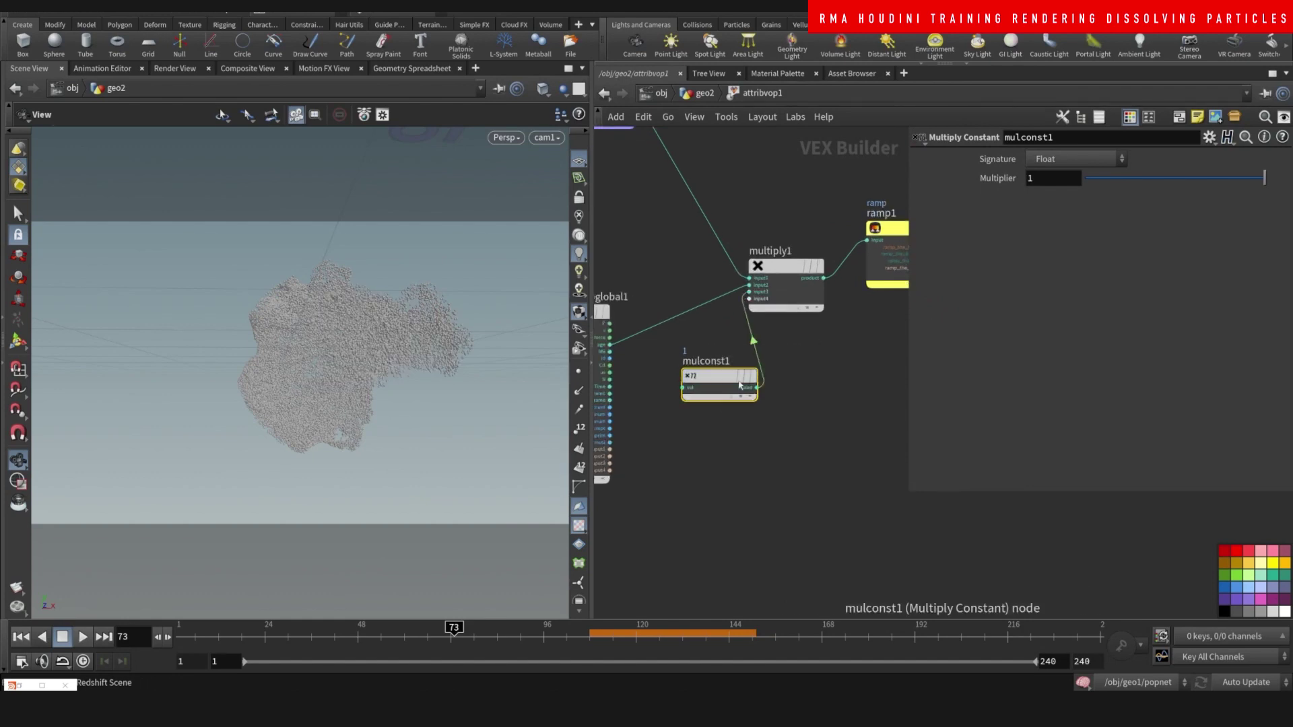
left_click_drag(1121, 179, 1092, 181)
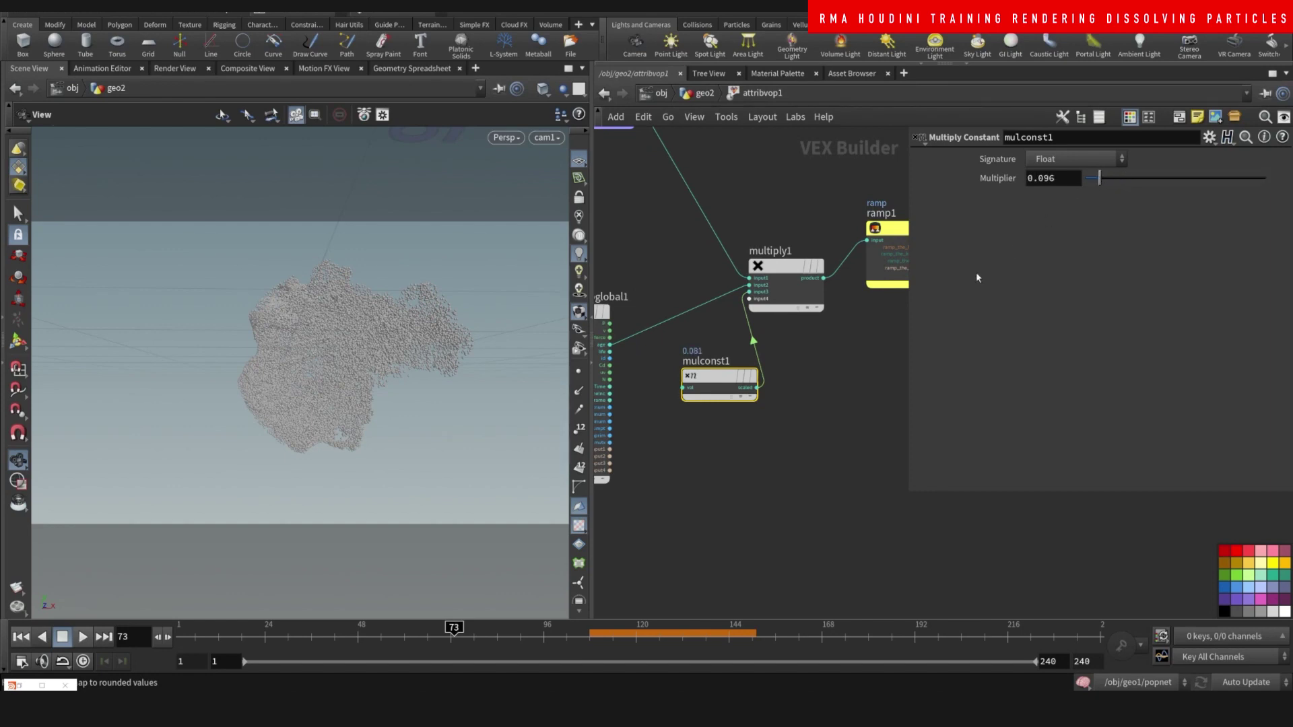
left_click_drag(745, 448, 727, 377)
key("Delete")
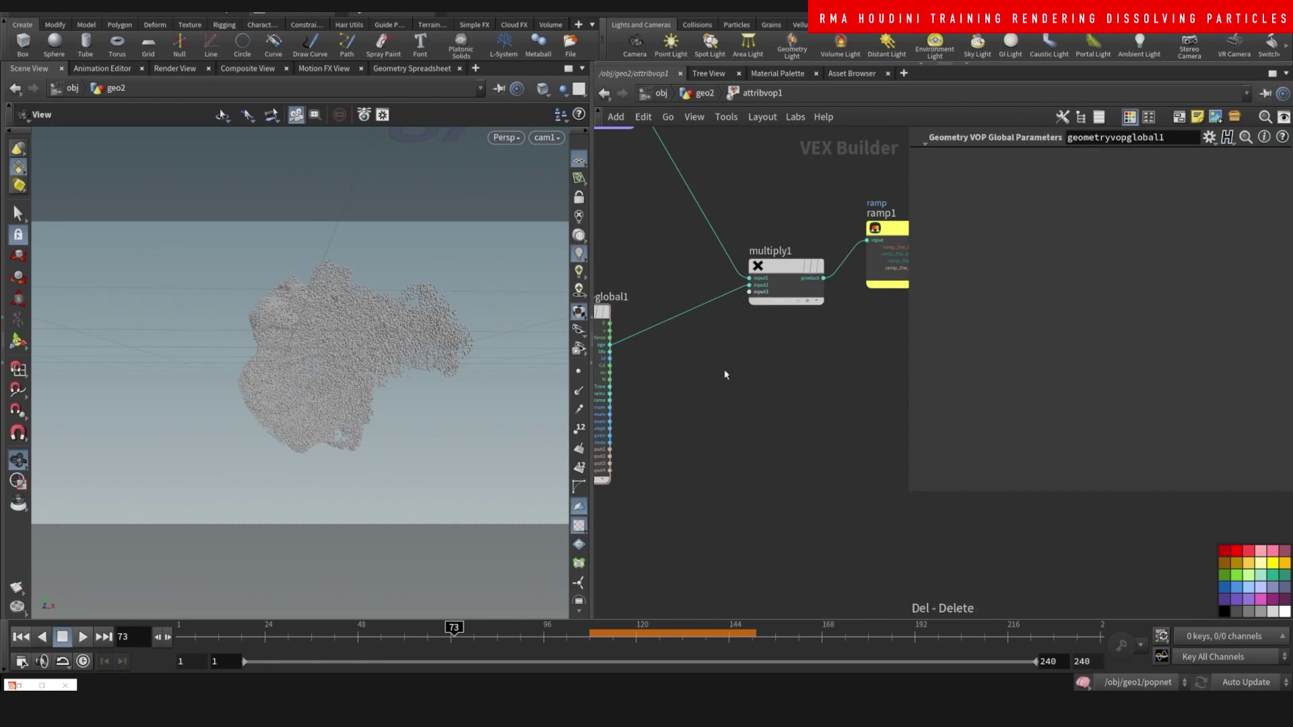
Add a float Constant node and connect its value output to multiply1's third input
key("Tab")
type("cons")
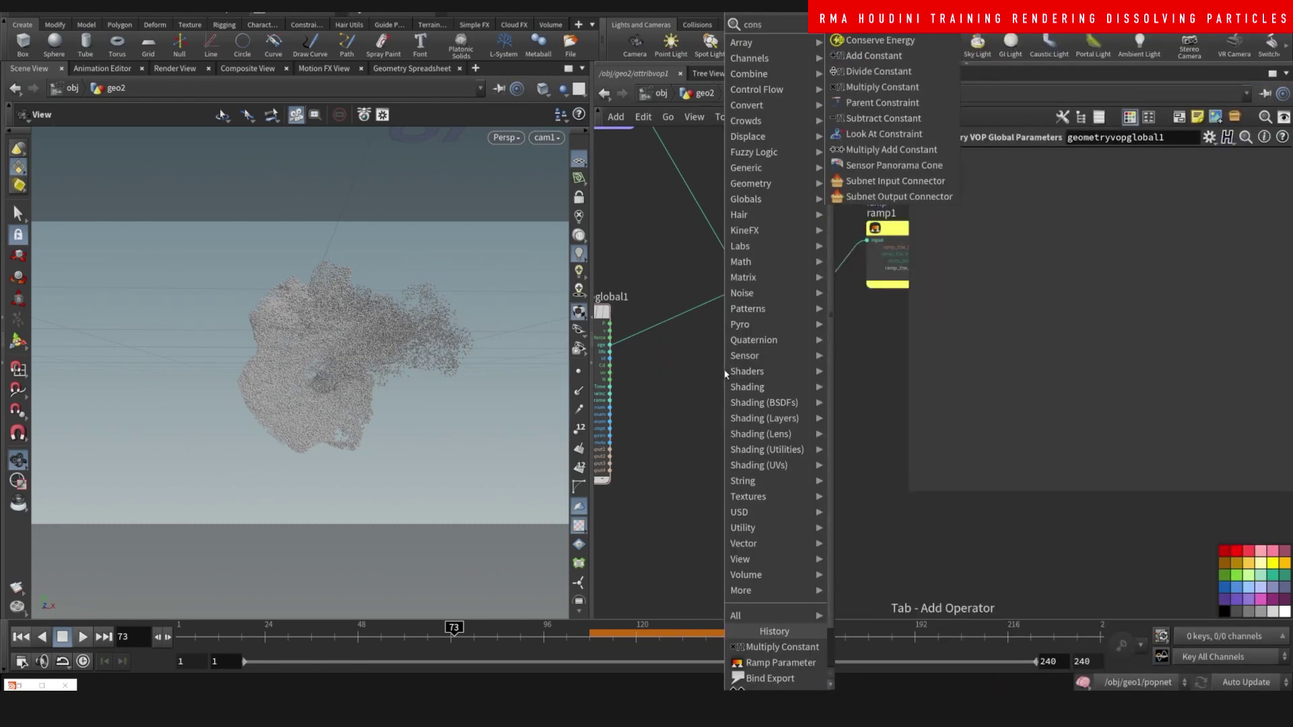
key("Return")
left_click(726, 374)
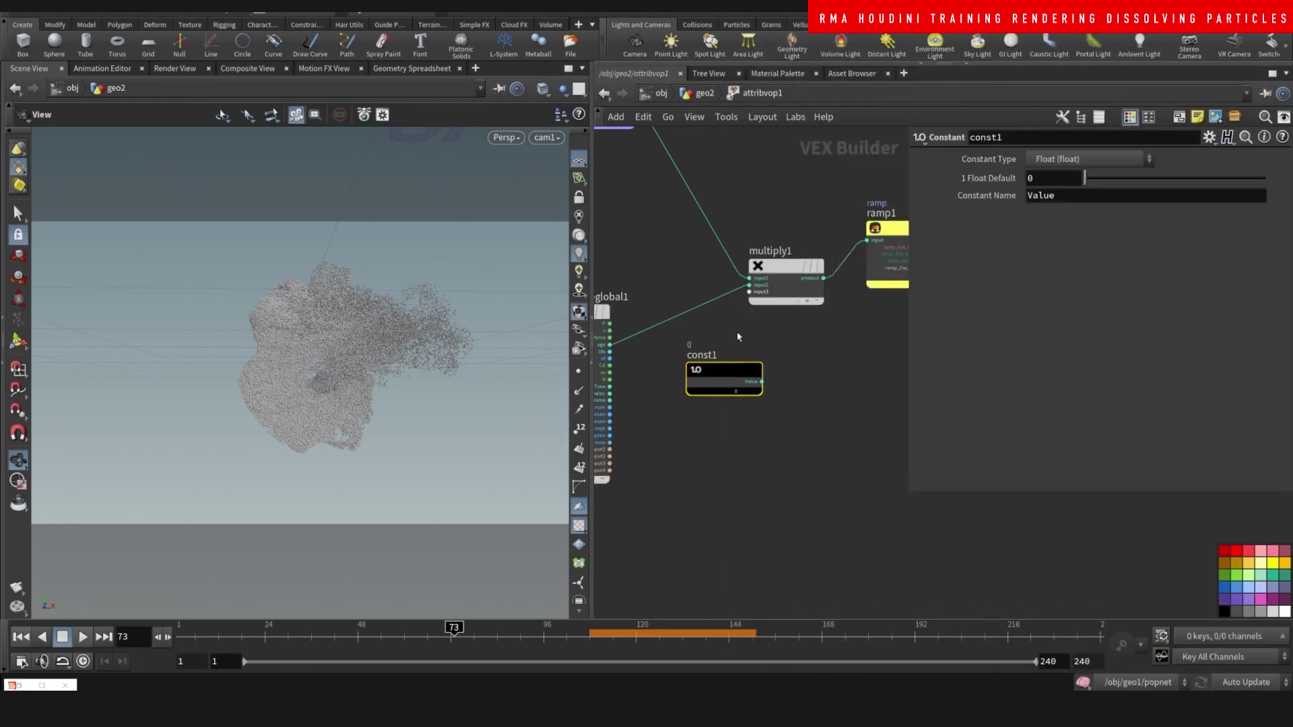
left_click(750, 293)
left_click(727, 397)
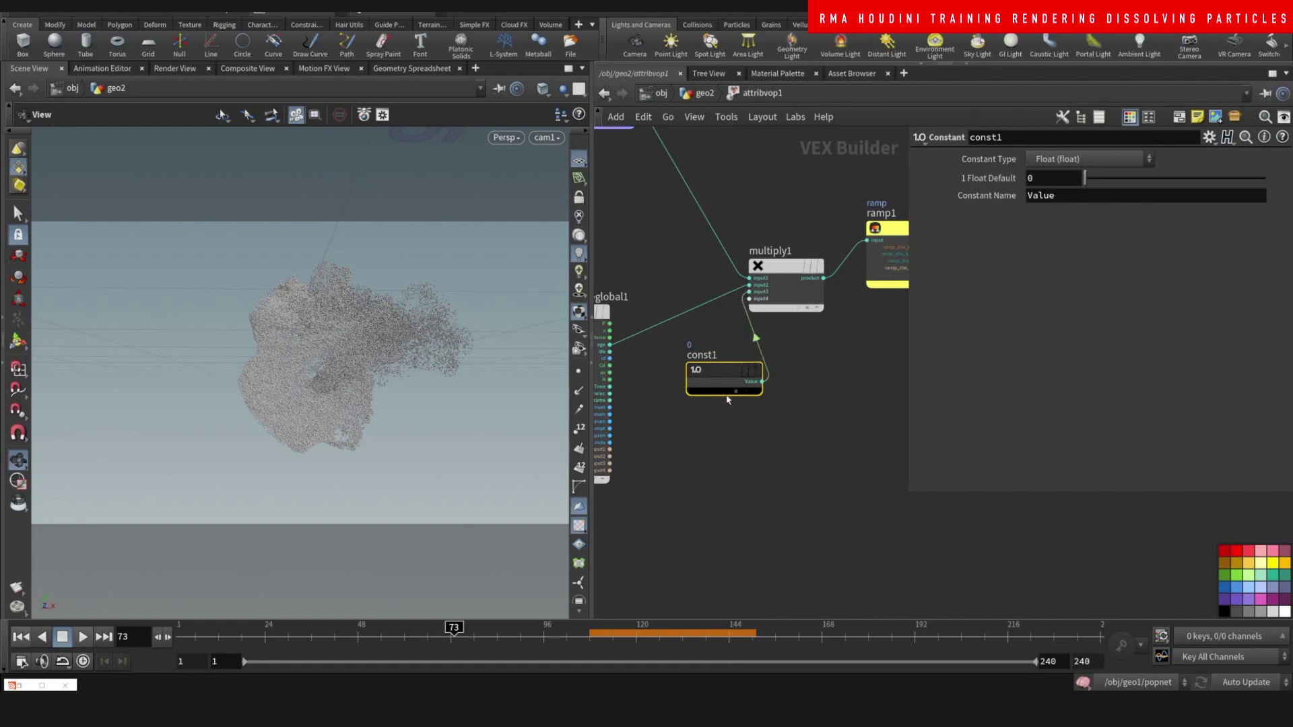
Try const1 float values of 0.593, 1 and 2, comparing the particle sizes up close in the viewport
left_click(1100, 179)
left_click_drag(1100, 179, 1200, 176)
left_click(1215, 178)
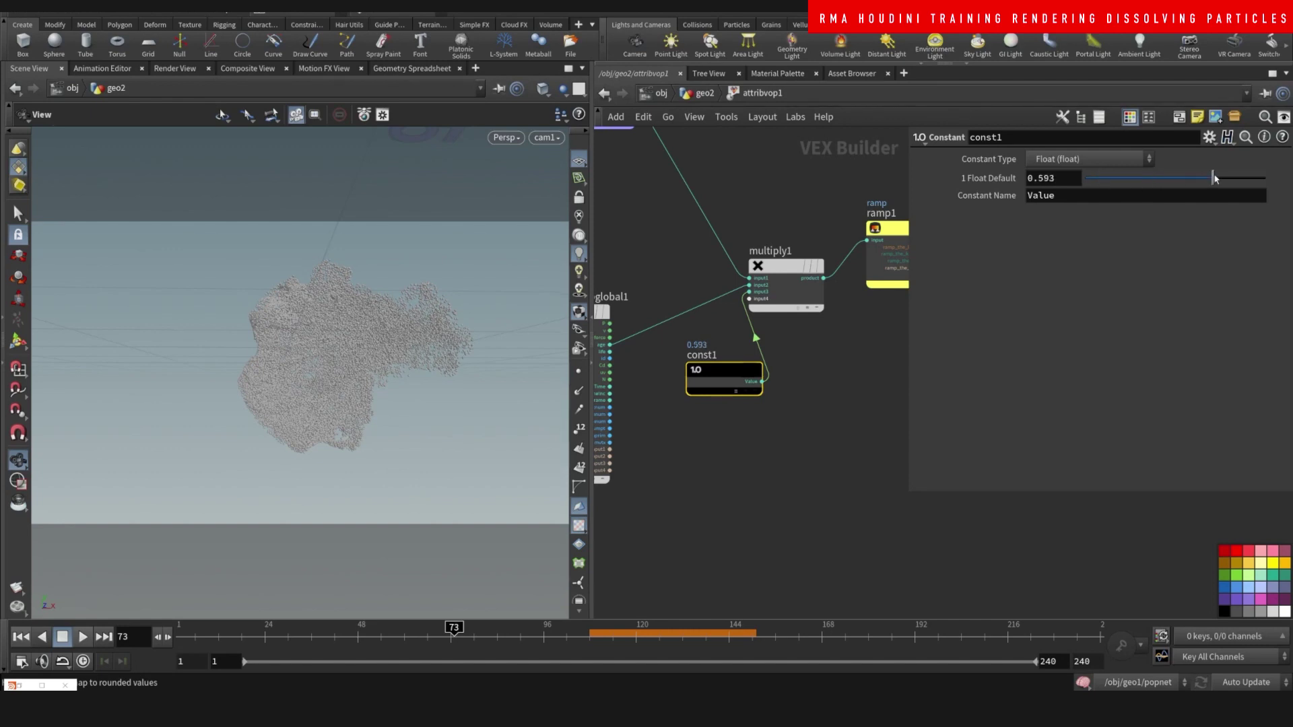
left_click_drag(1215, 179, 1266, 178)
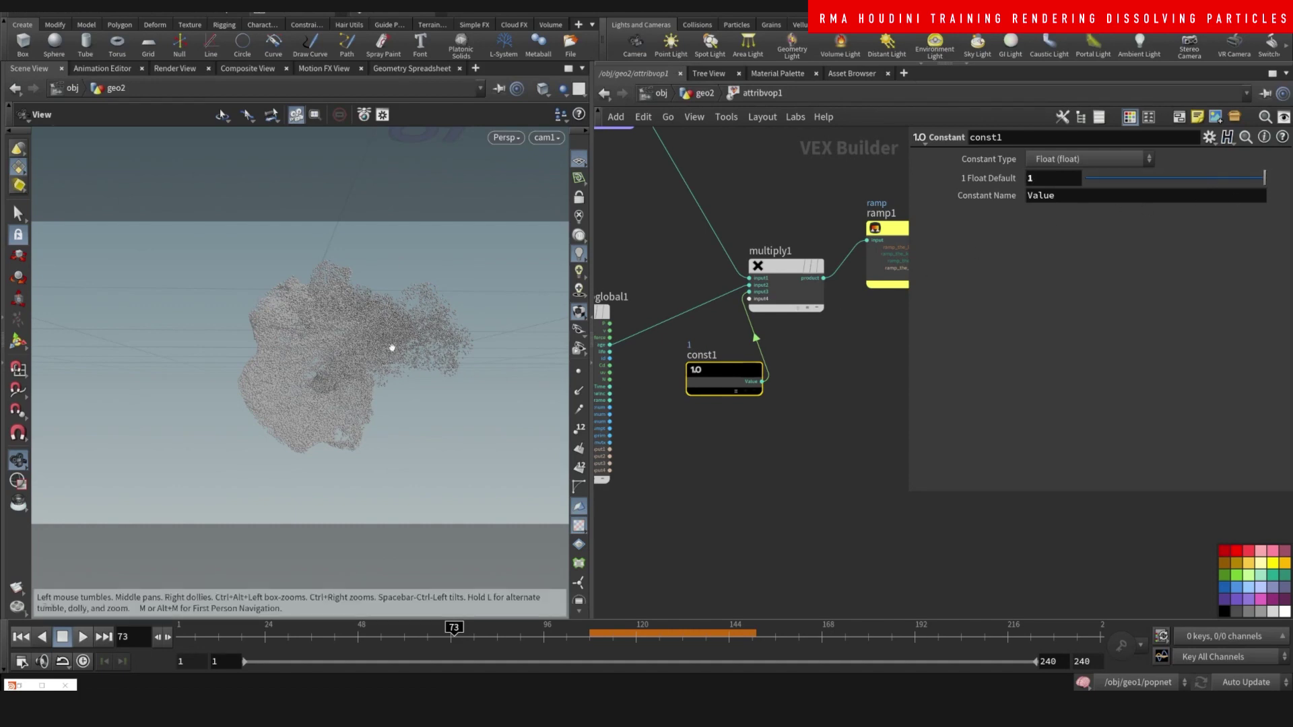
scroll(427, 317, "up", 5)
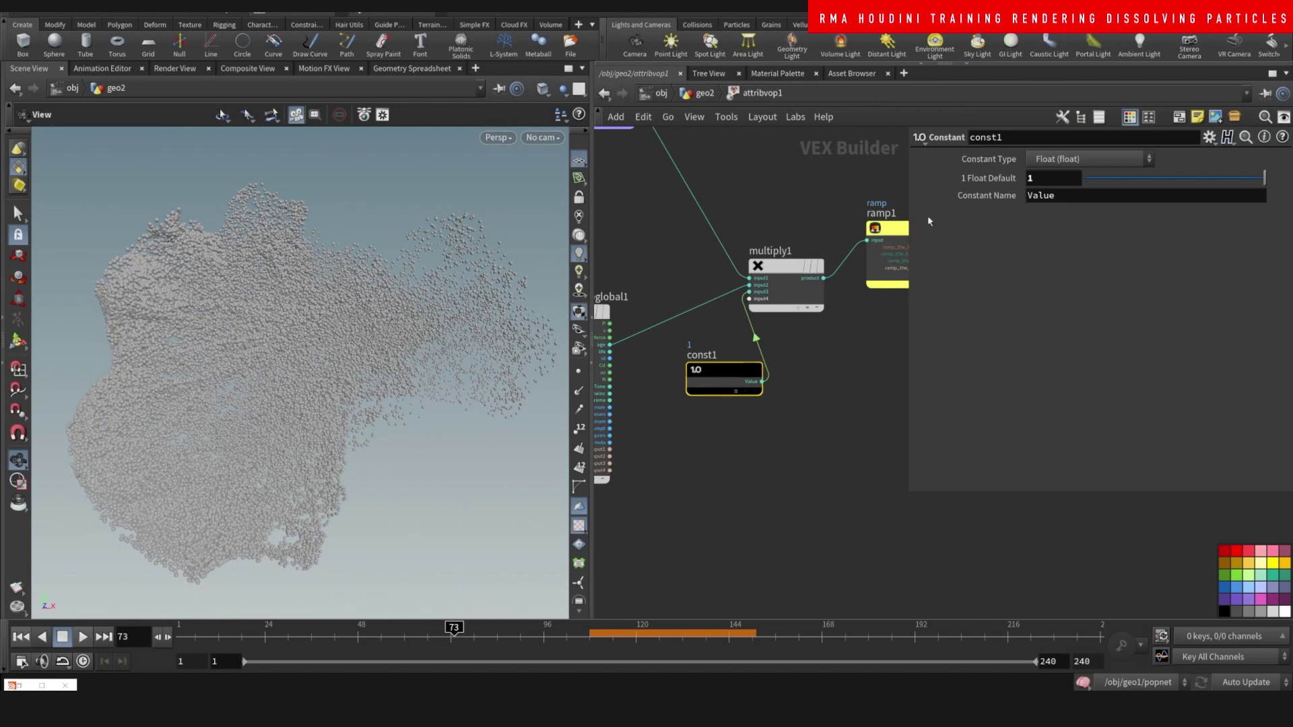
left_click_drag(1035, 179, 1010, 180)
type("2")
key("Return")
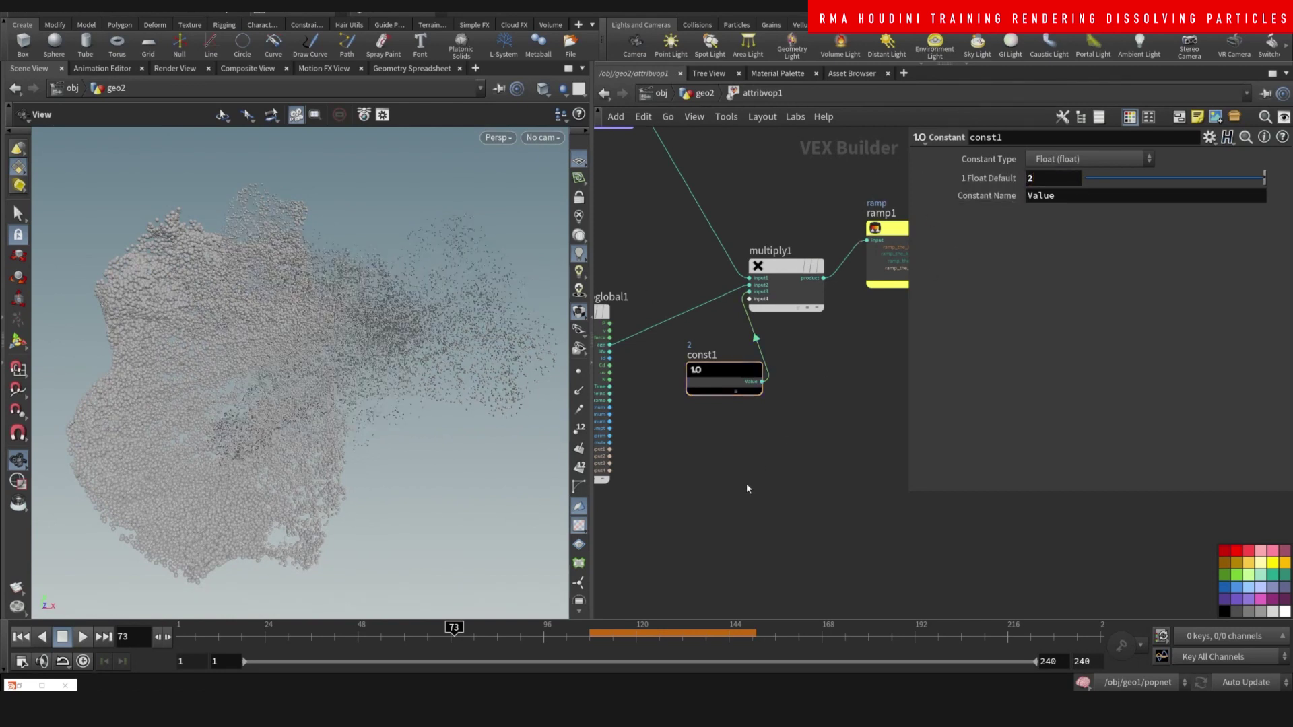
Set const1's float value to 3 and look through cam1 in the viewport
left_click_drag(1035, 179, 1013, 180)
type("3")
key("Return")
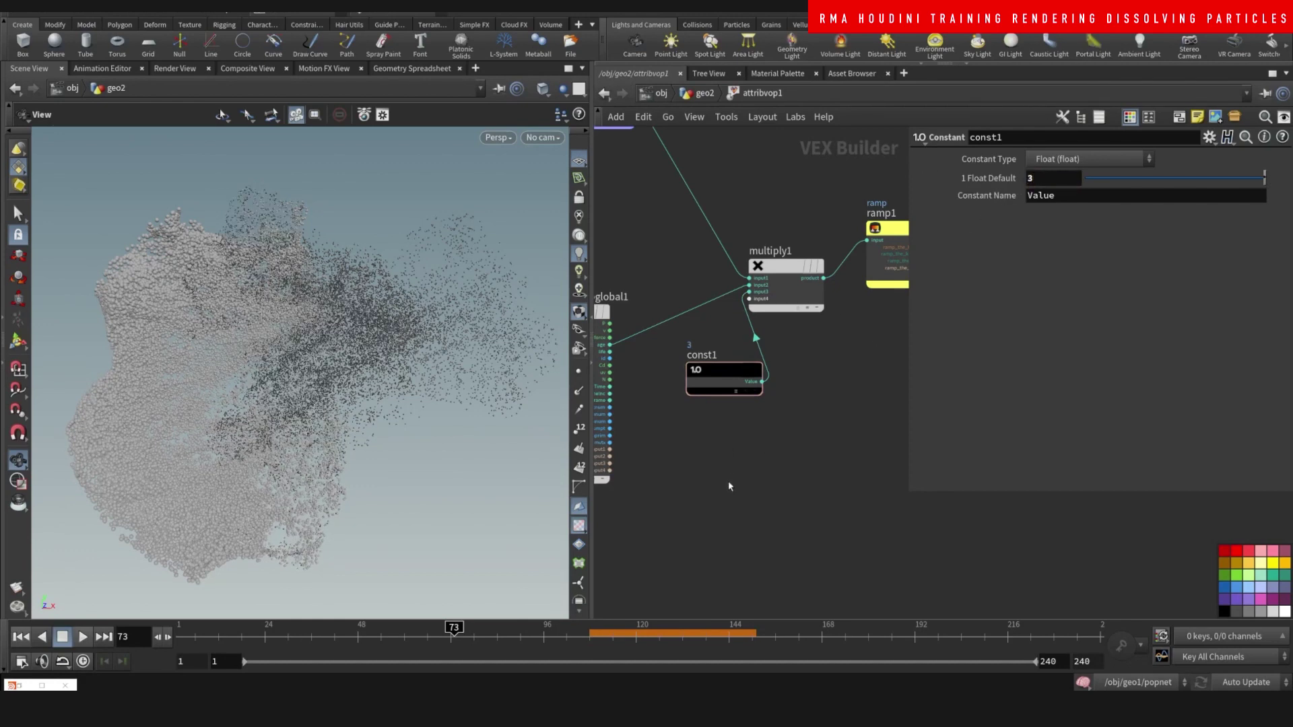
mouse_move(310, 347)
left_mouse_down()
mouse_move(274, 384)
mouse_move(269, 427)
mouse_move(312, 366)
mouse_move(290, 338)
mouse_move(313, 344)
left_mouse_up()
left_click(549, 138)
left_click(554, 208)
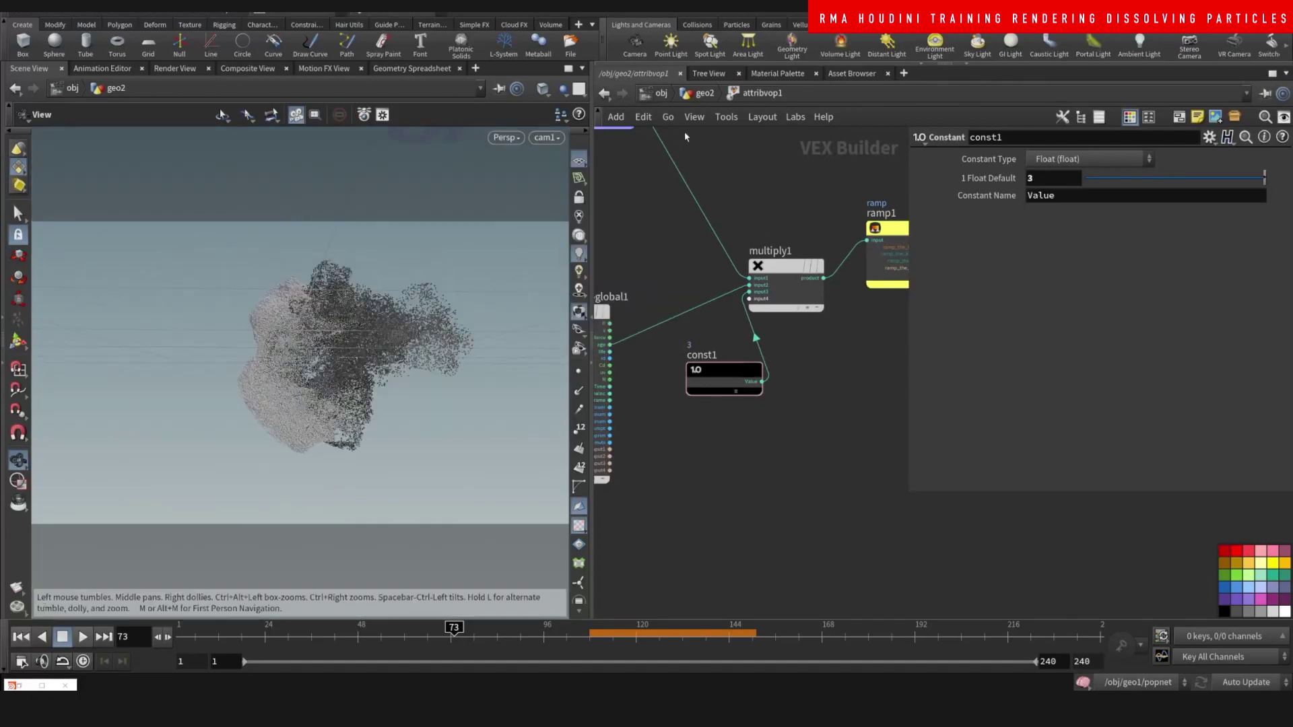
Return to geo2's network, display attribvop1 and go up to the object level
left_click(700, 93)
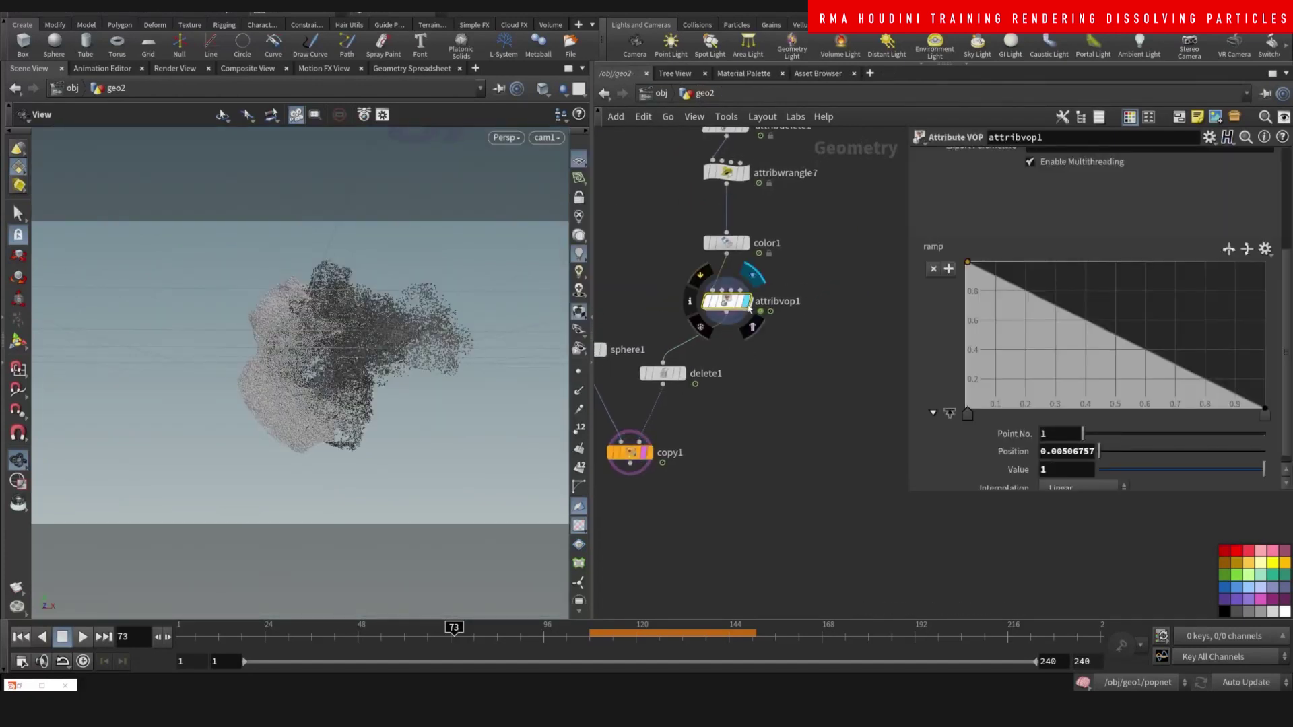
left_click(749, 303)
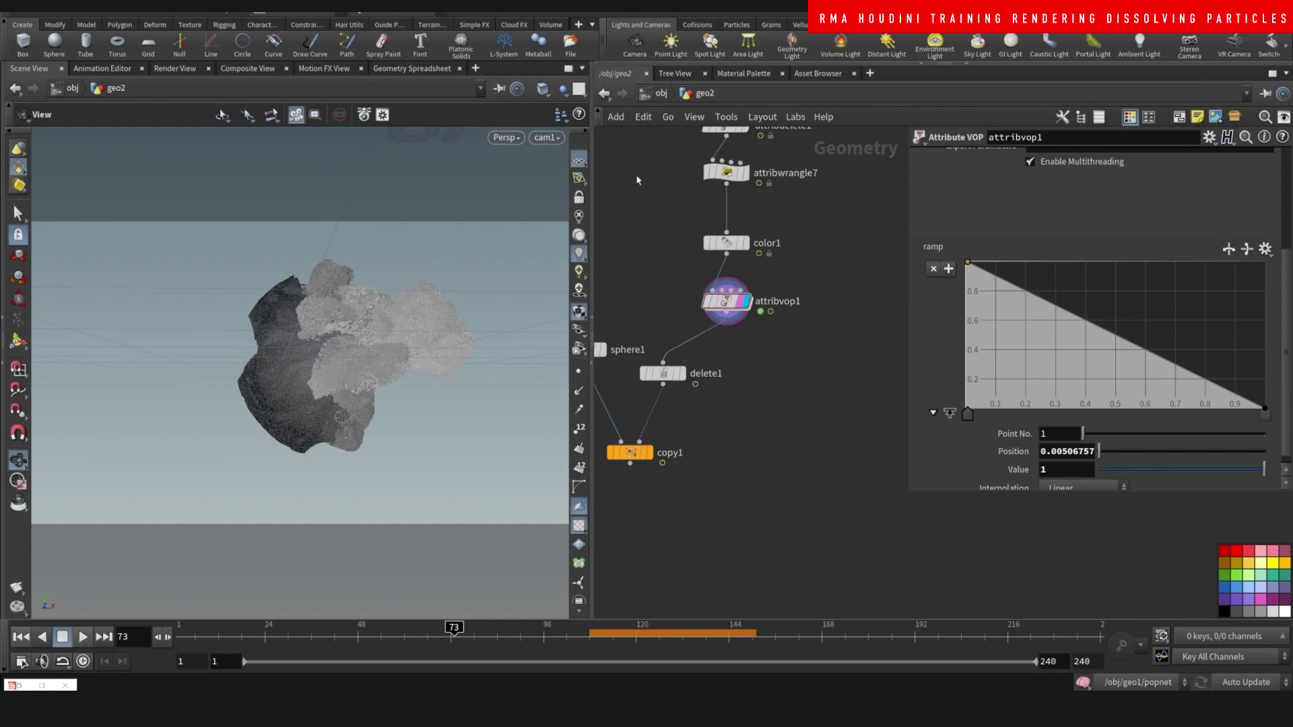
left_click(659, 96)
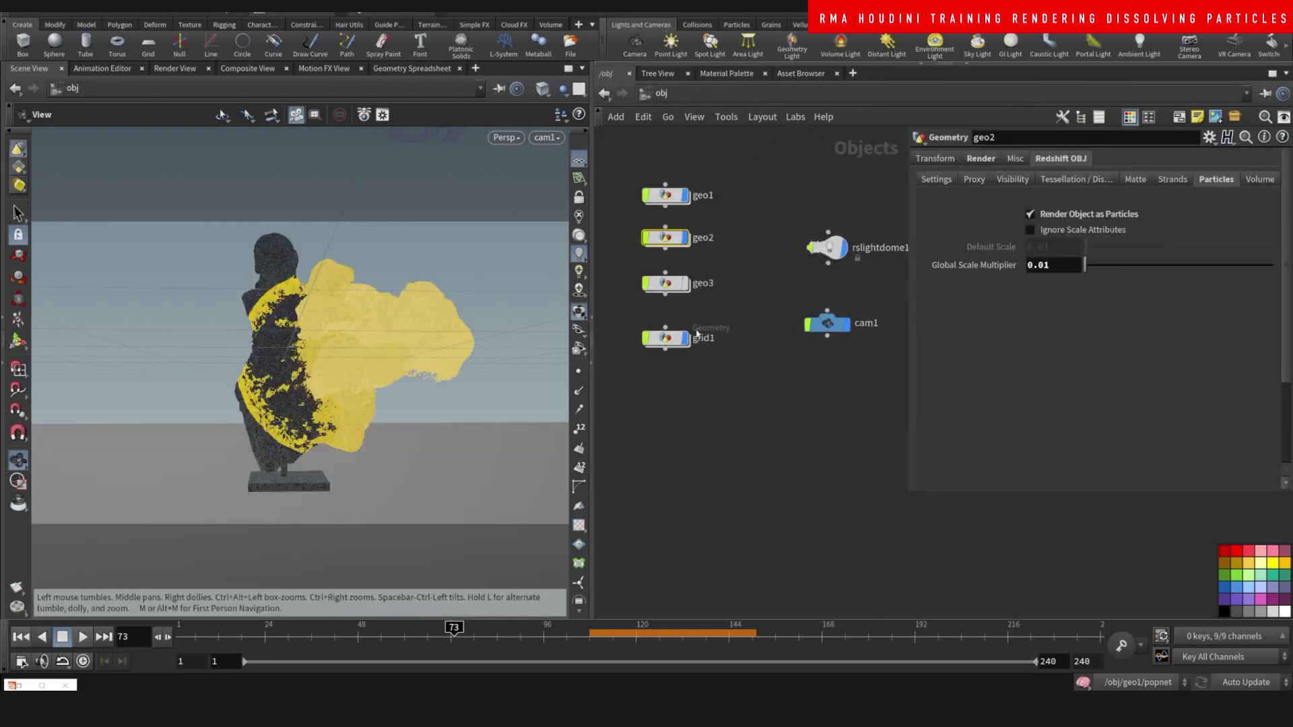
Restore the Redshift Render View, start the progressive render and place its window clear of the object nodes
left_click(21, 685)
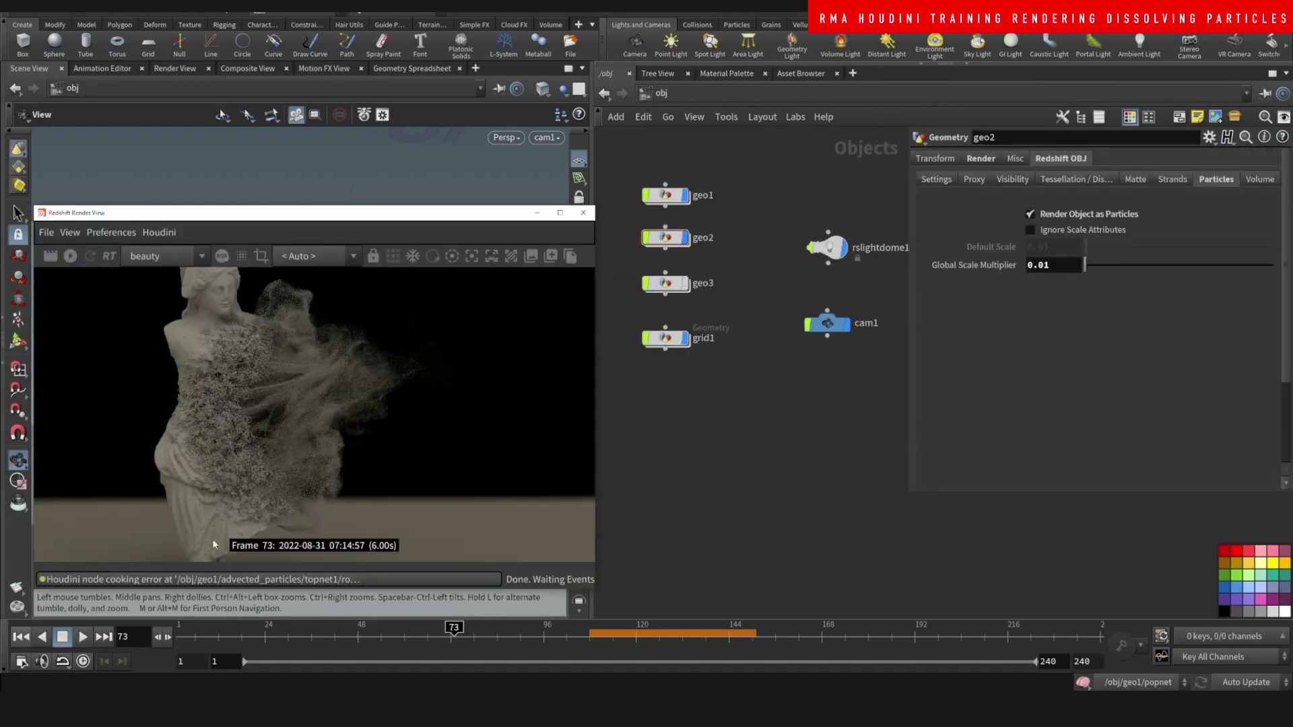
left_click(70, 256)
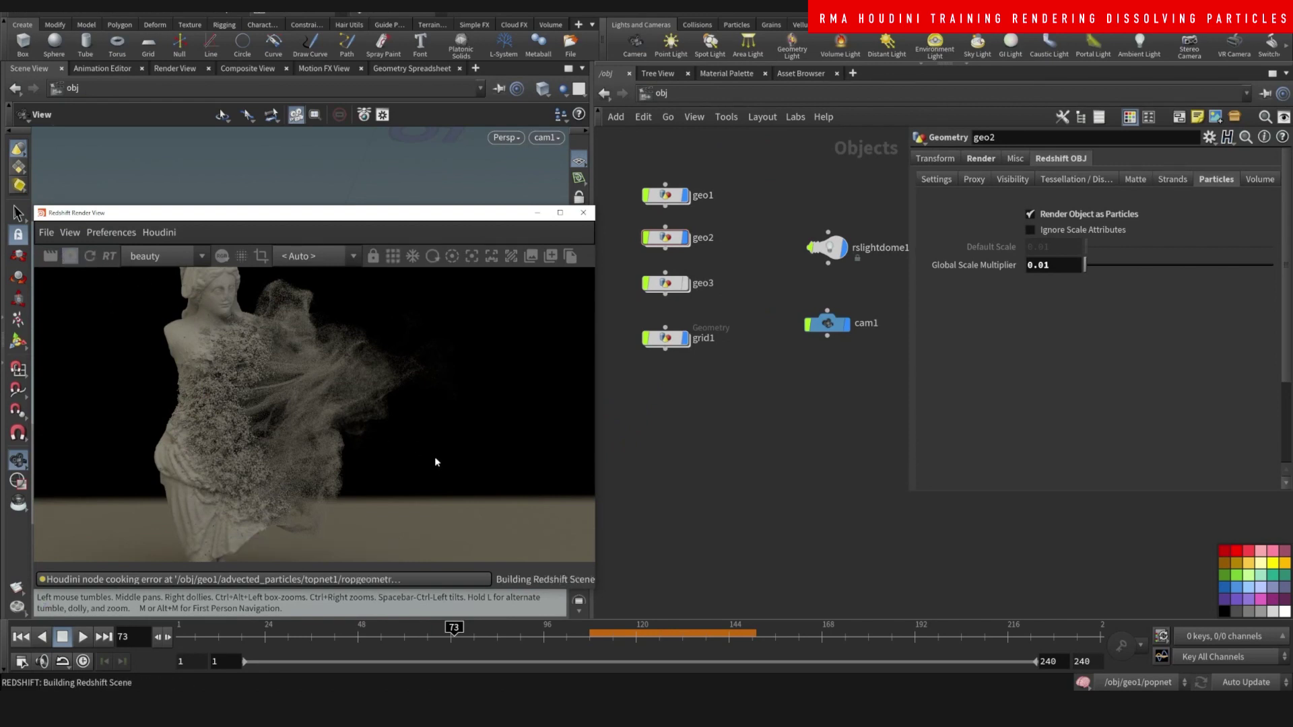
left_click_drag(473, 215, 545, 139)
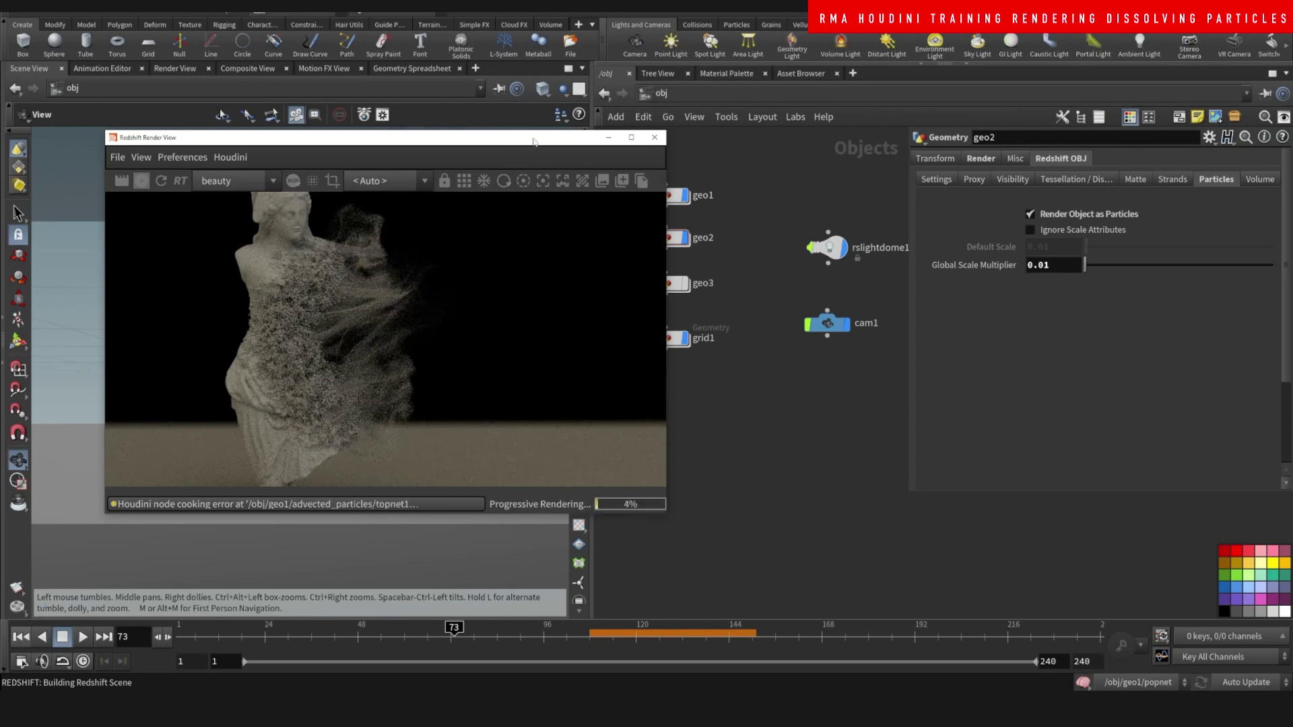
left_click_drag(532, 142, 465, 145)
Set geo2's Redshift particle Global Scale Multiplier to 0.02
left_click_drag(734, 228, 705, 244)
left_click_drag(1043, 265, 1059, 266)
type("2")
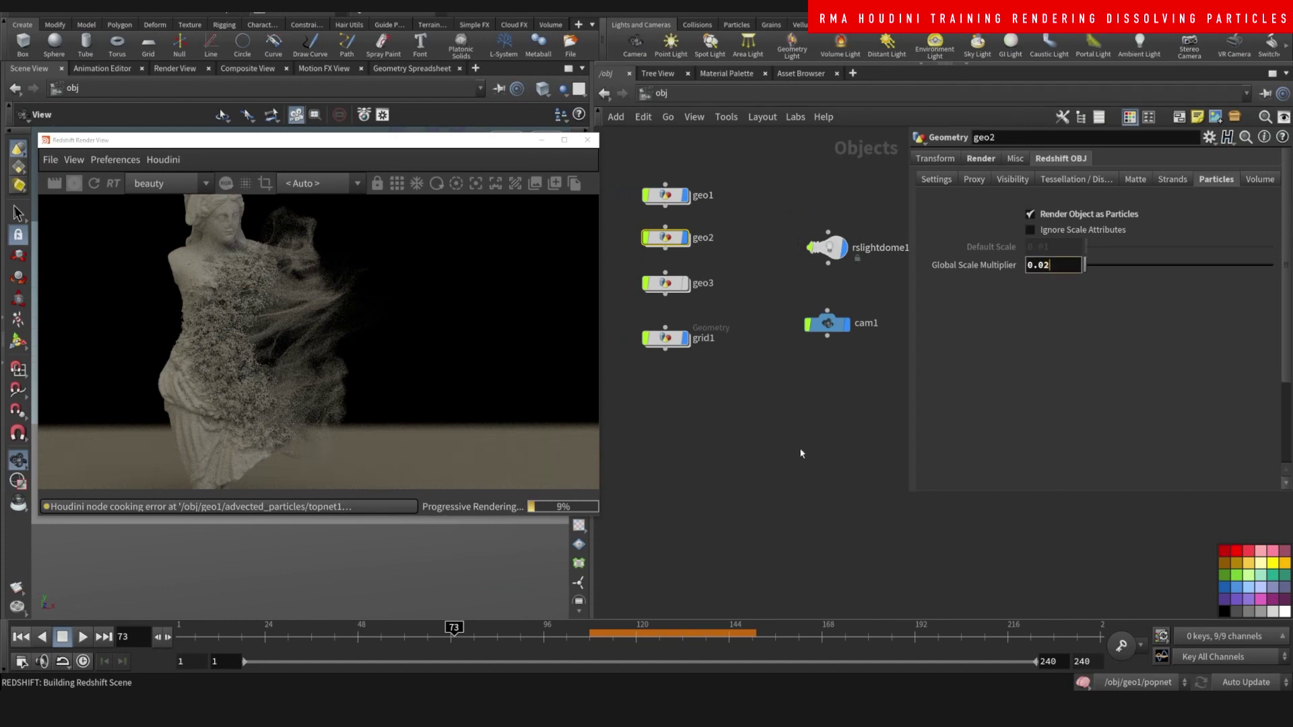
left_click(806, 446)
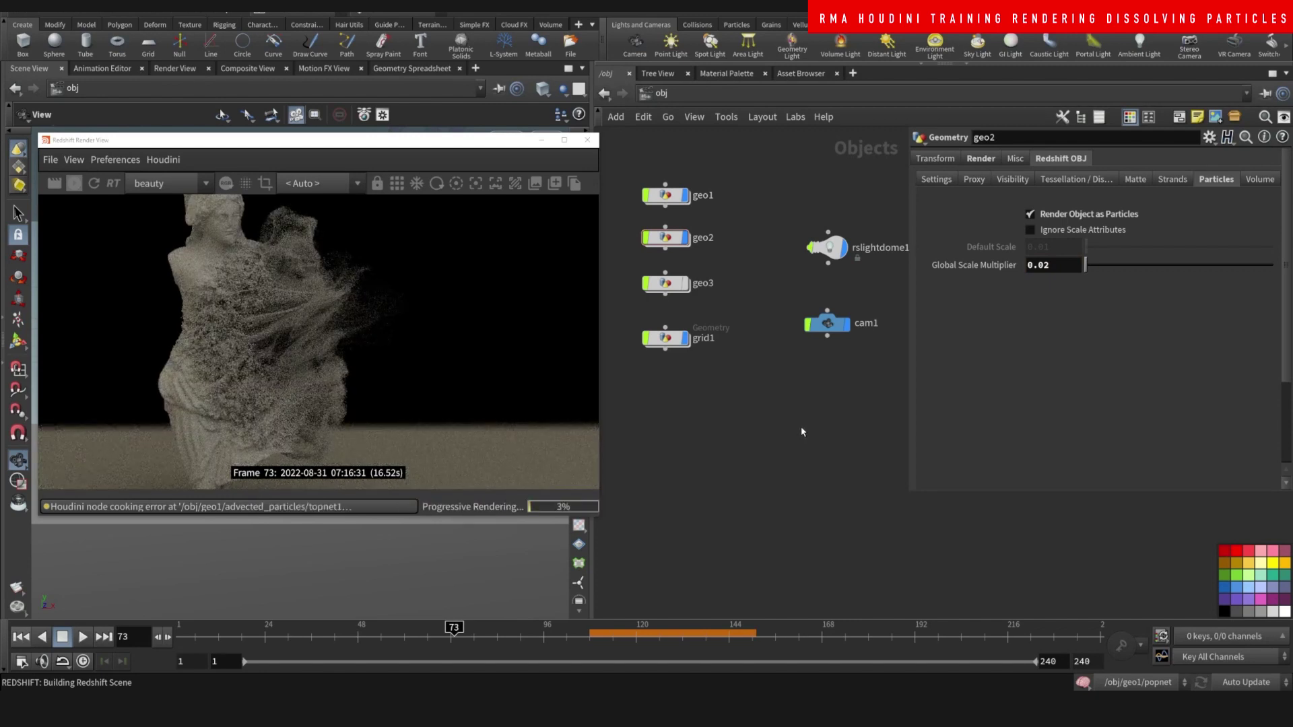
Set geo2's Redshift particle Global Scale Multiplier to 0.03 and inspect the whole statue in the render
left_click(1053, 272)
key("BackSpace")
type("3")
key("Return")
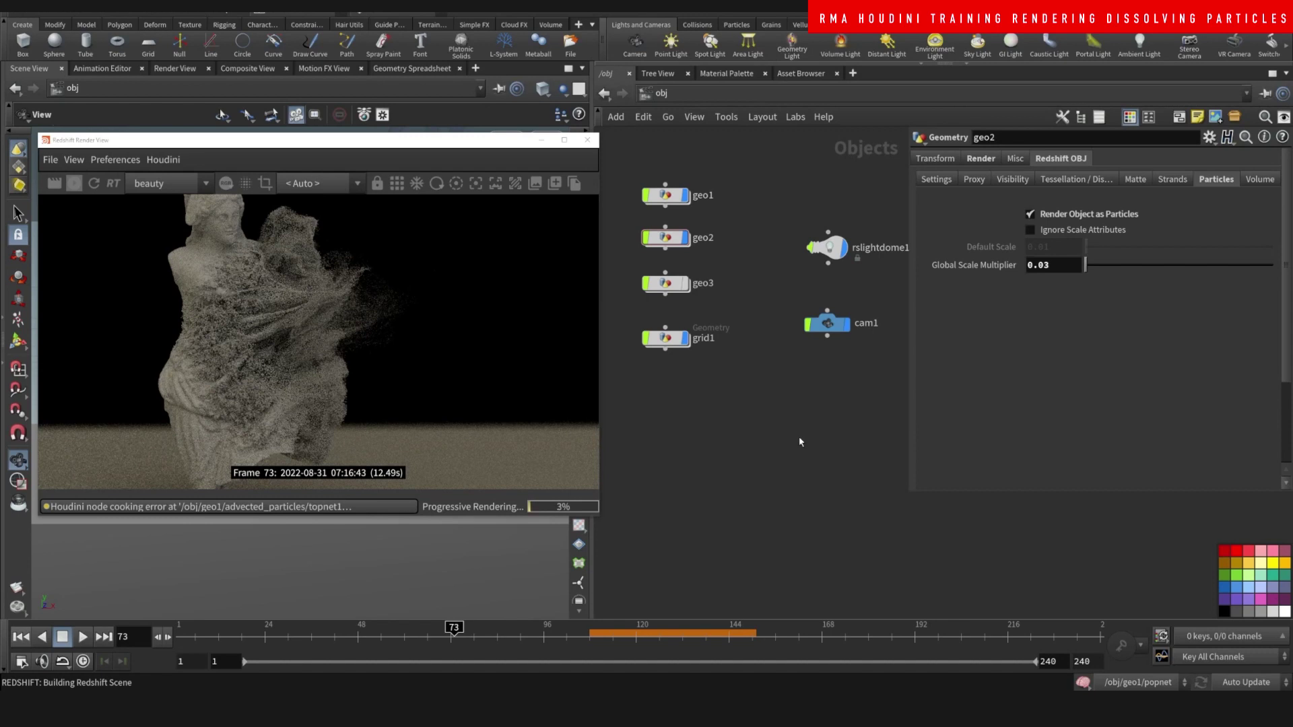
mouse_move(678, 340)
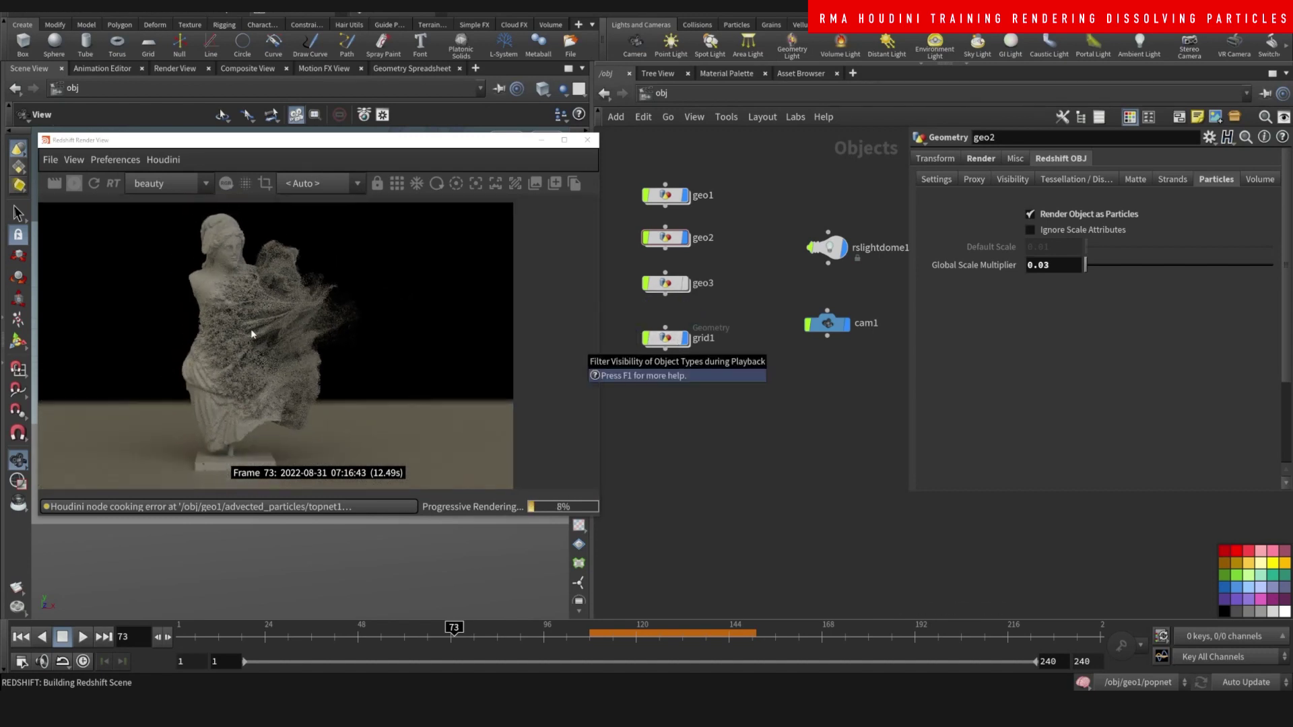
scroll(251, 328, "down", 3)
scroll(251, 334, "up", 3)
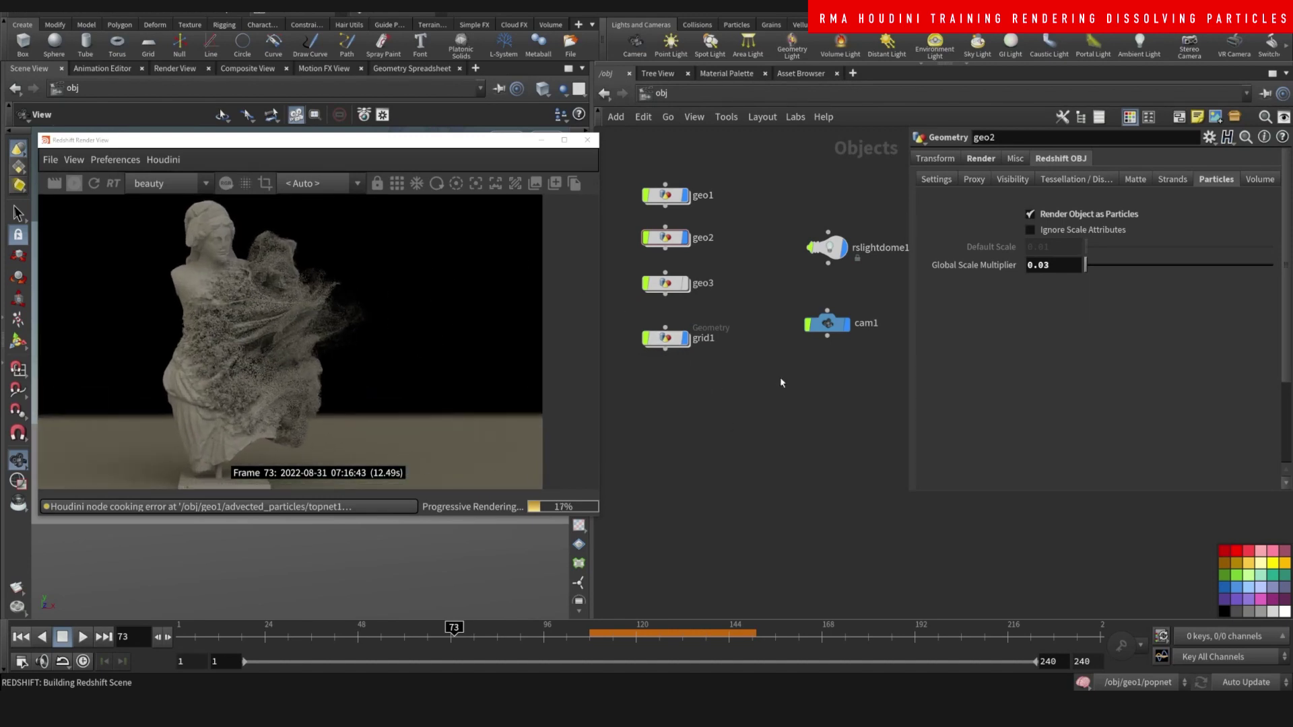
Turn on geo3's display to include its smoke in the render, and stop the render once it has refined
left_click(685, 283)
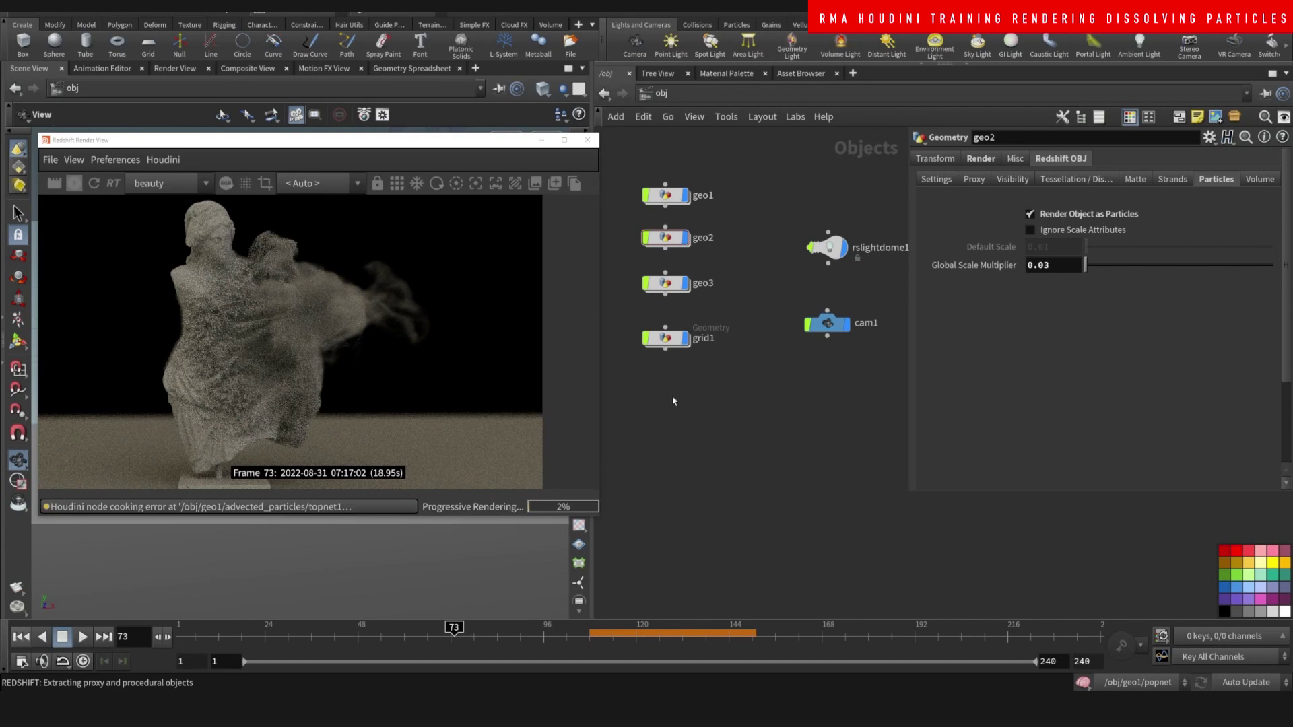
left_click_drag(435, 147, 787, 143)
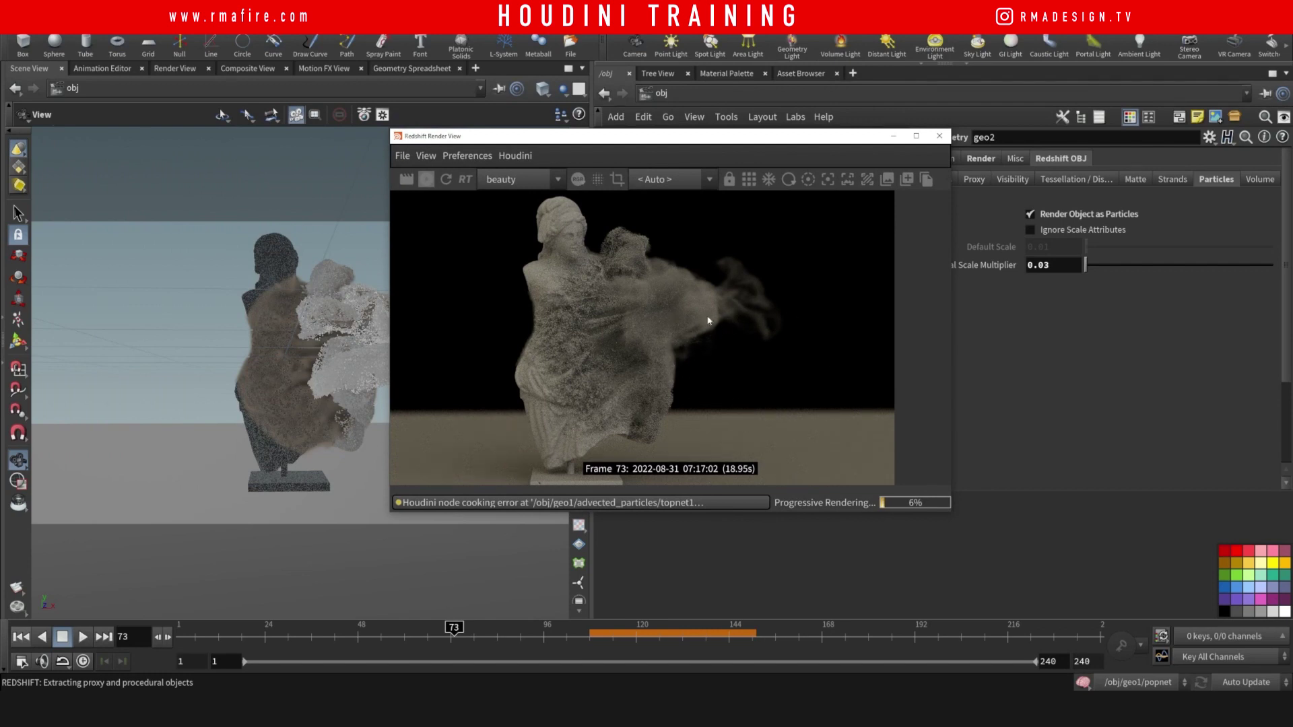
left_click_drag(802, 138, 479, 164)
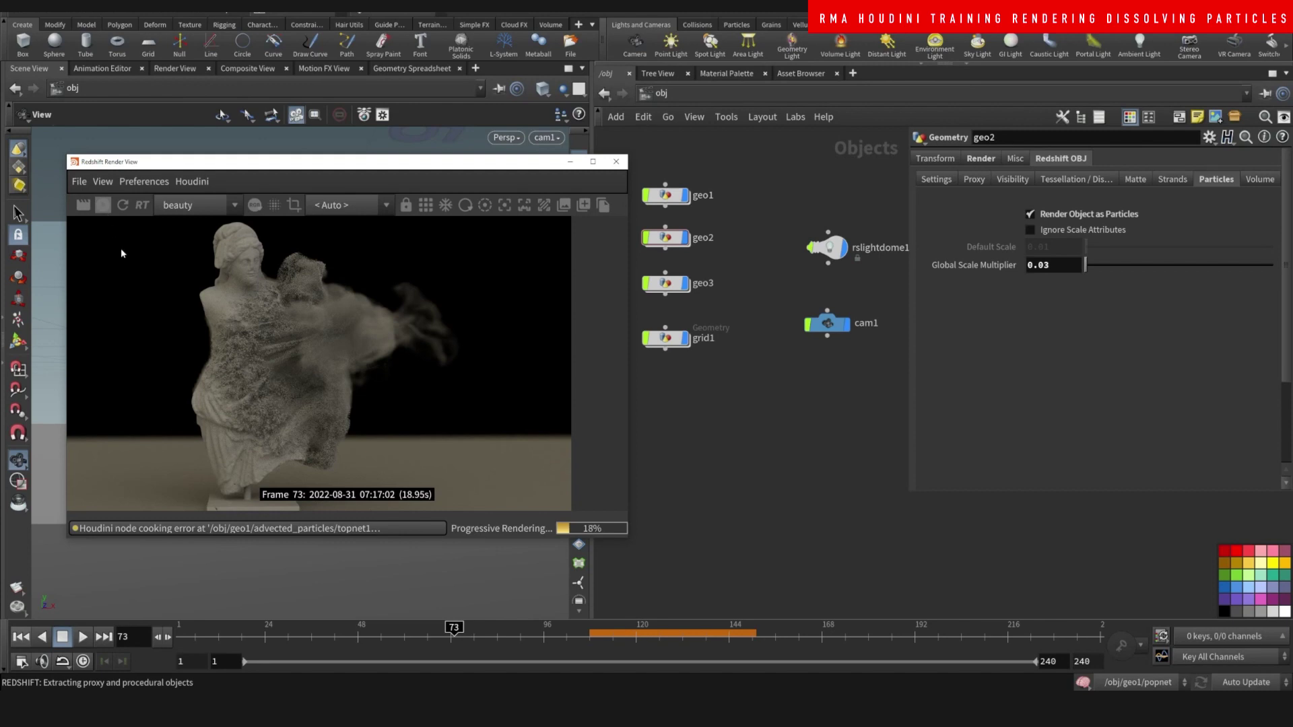
left_click(103, 205)
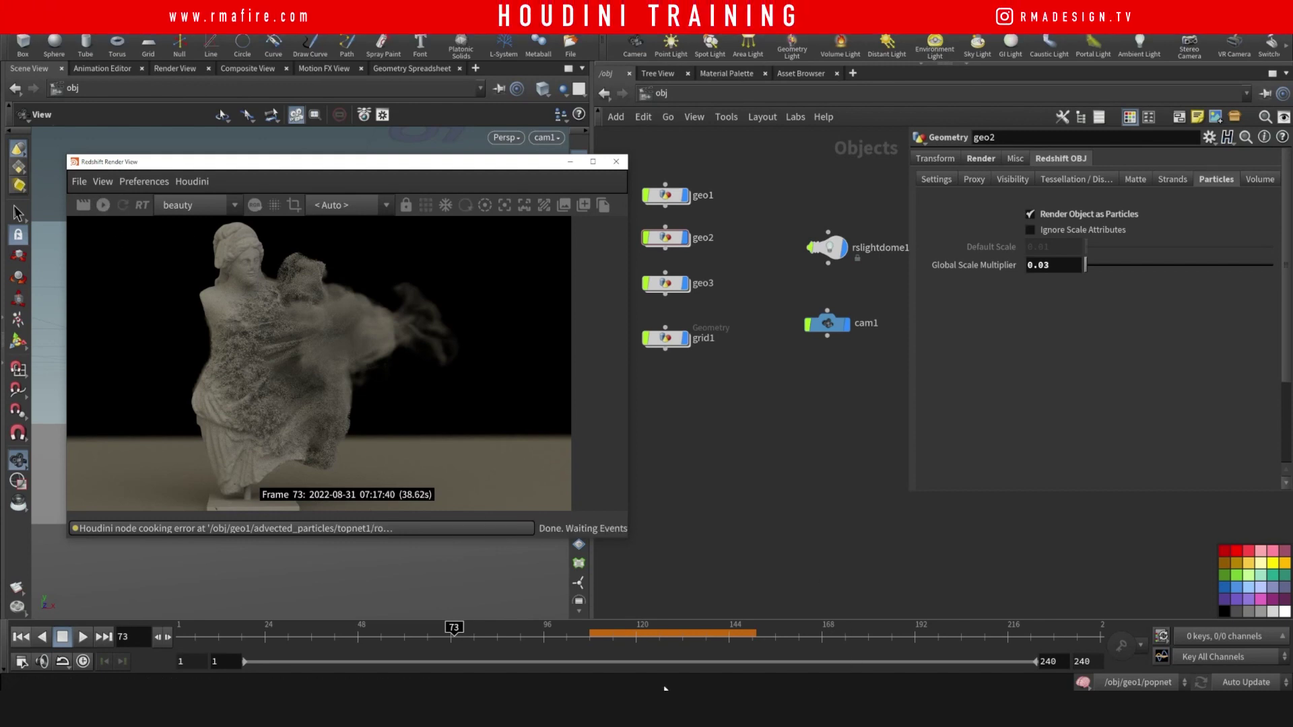